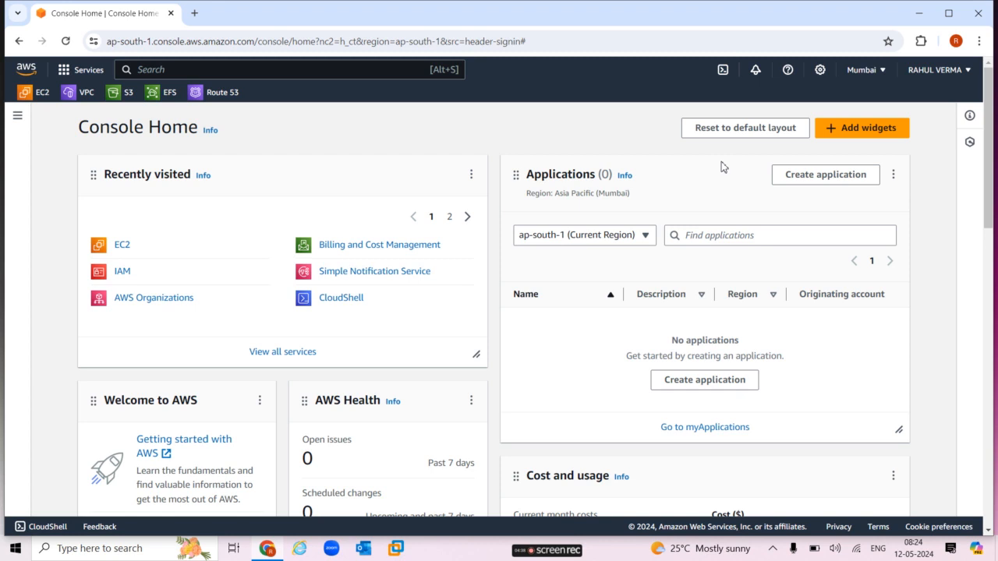
Start a new VPC in the VPC console with the VPC only option and name it vpc1
{"action": "left_click", "coordinate": [83, 94]}
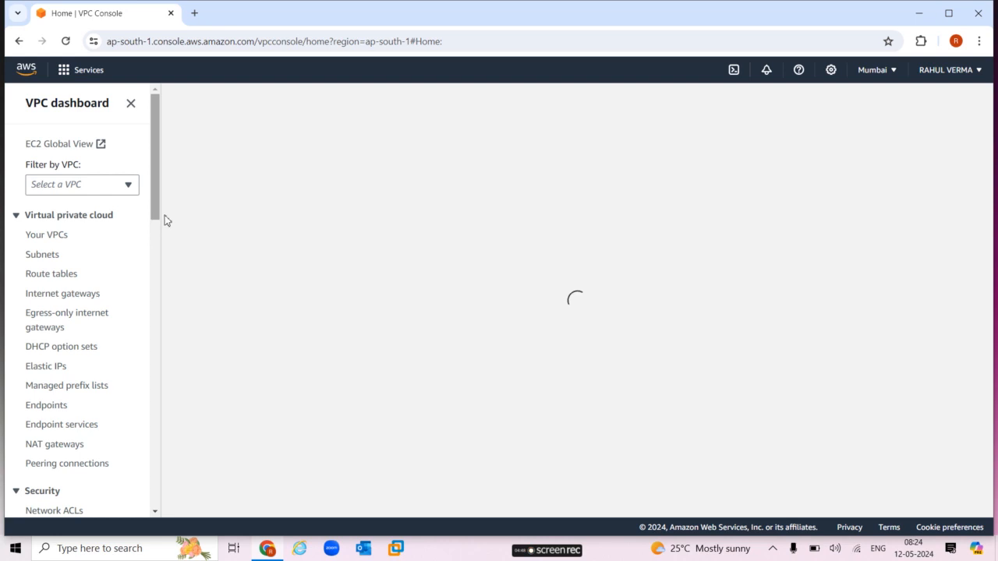
{"action": "left_click", "coordinate": [213, 225]}
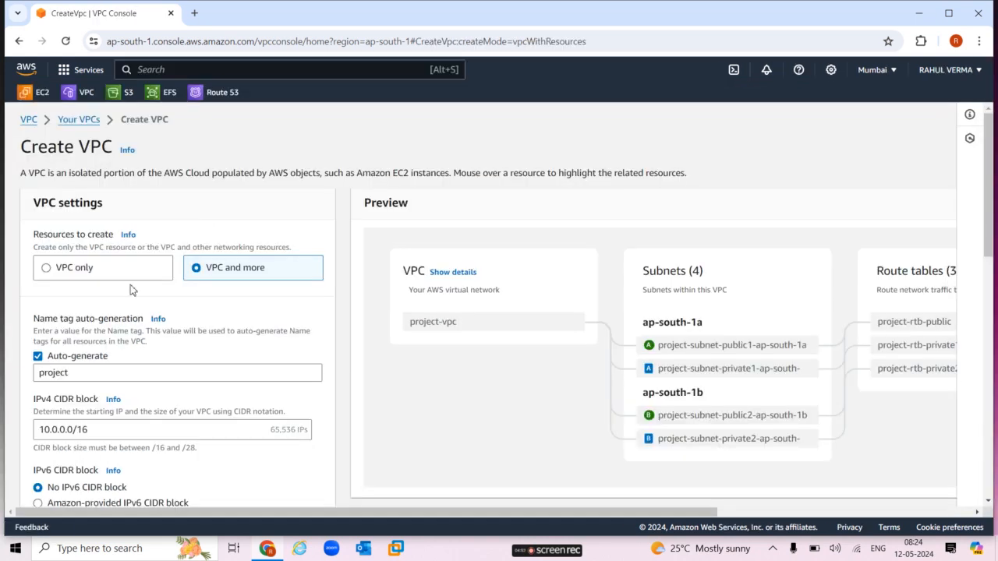
{"action": "left_click", "coordinate": [47, 269]}
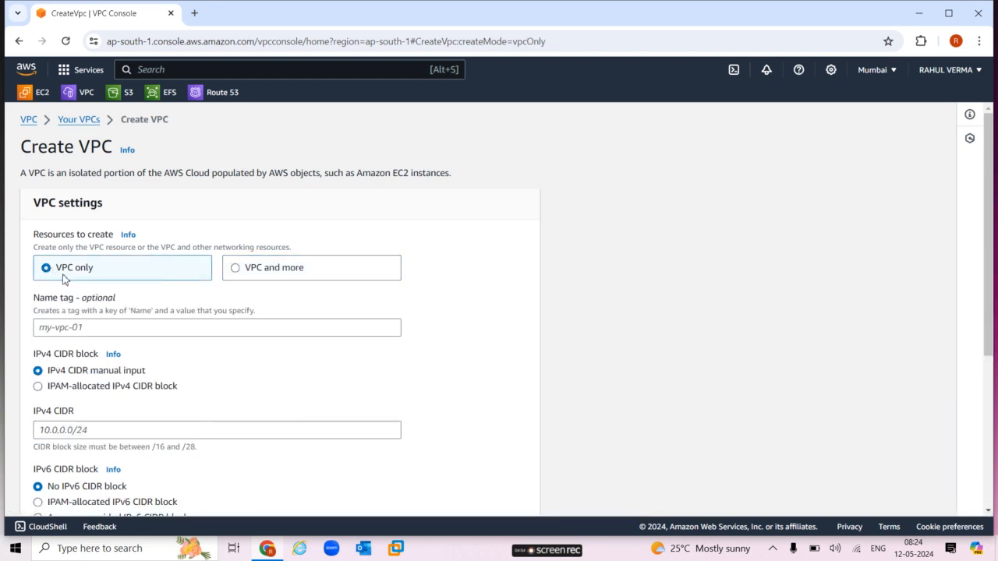
{"action": "left_click", "coordinate": [104, 327]}
{"action": "type", "text": "vpc1"}
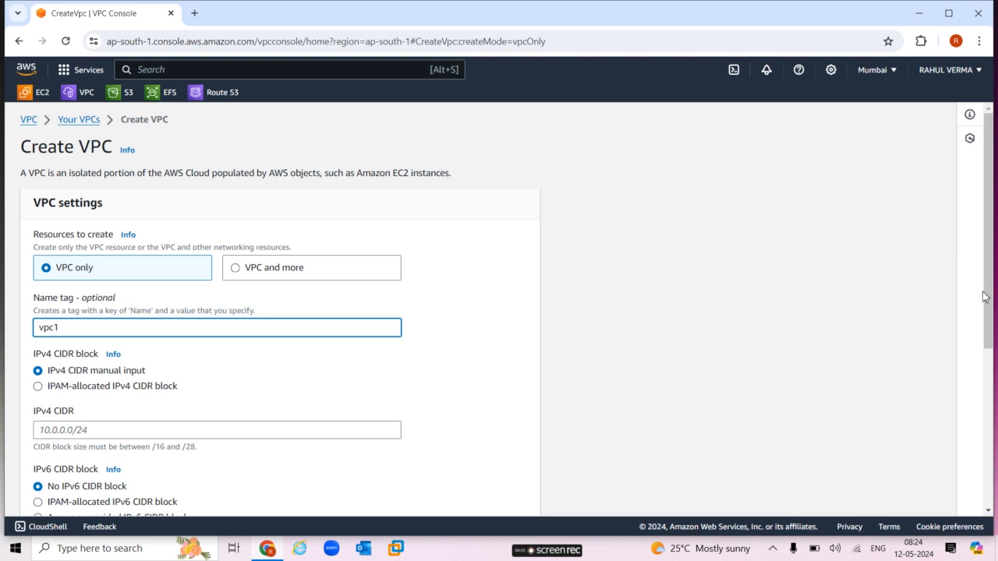
Set the VPC's IPv4 CIDR to 10.0.0.0/16 and create the VPC
{"action": "left_click_drag", "start_coordinate": [986, 304], "coordinate": [990, 368]}
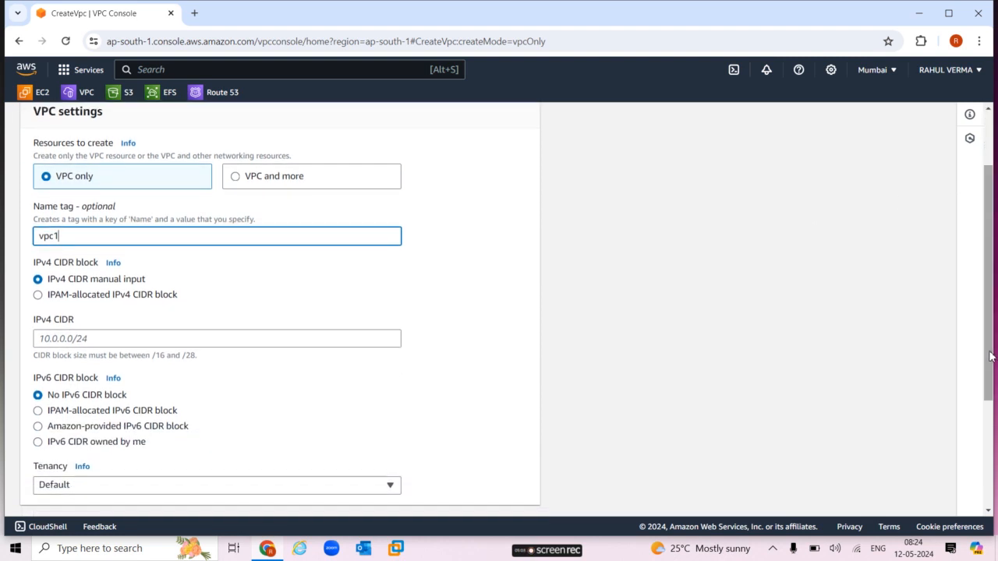
{"action": "left_click", "coordinate": [277, 342]}
{"action": "type", "text": "10.0.0.0/16"}
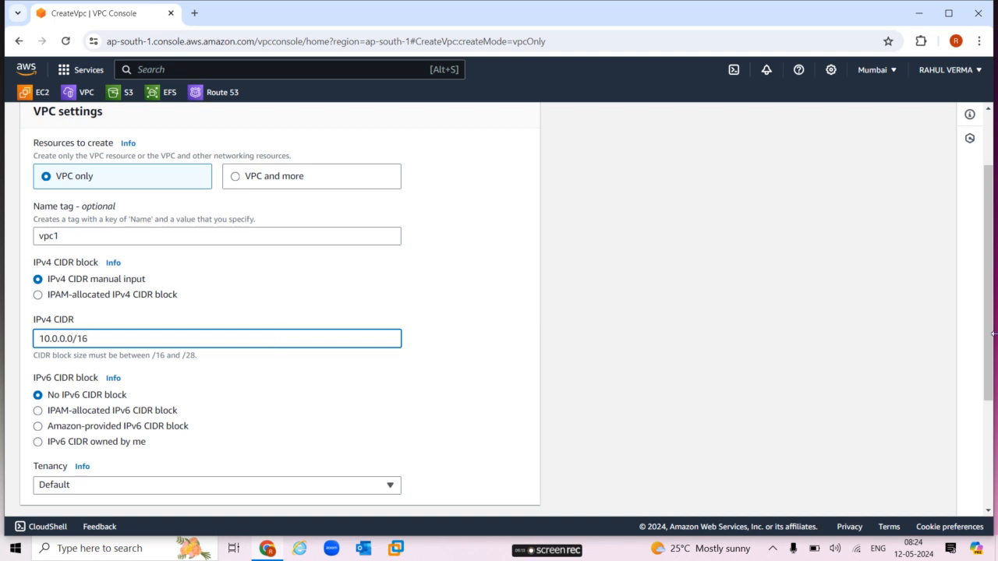
{"action": "left_click_drag", "start_coordinate": [989, 341], "coordinate": [986, 456]}
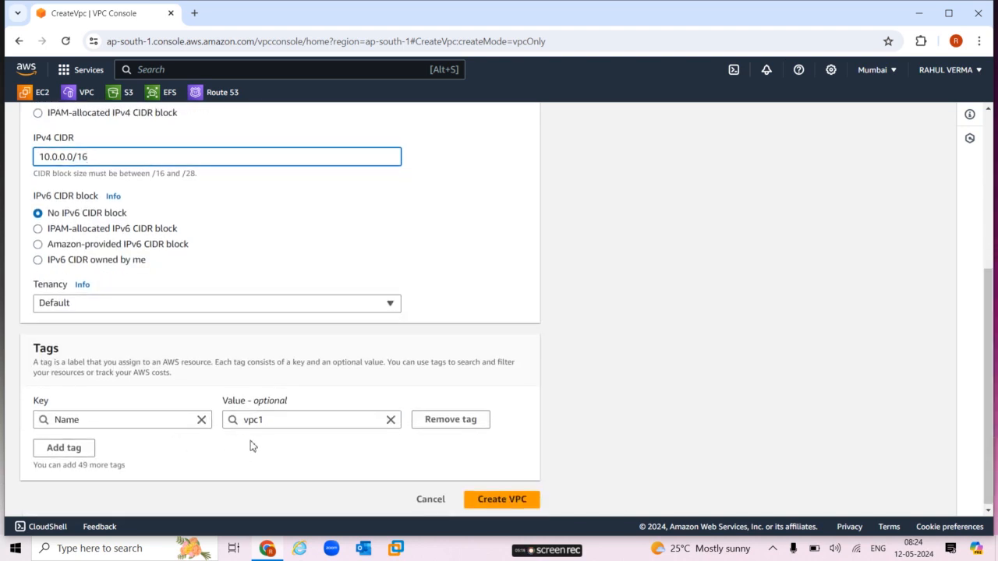
{"action": "left_click", "coordinate": [528, 501]}
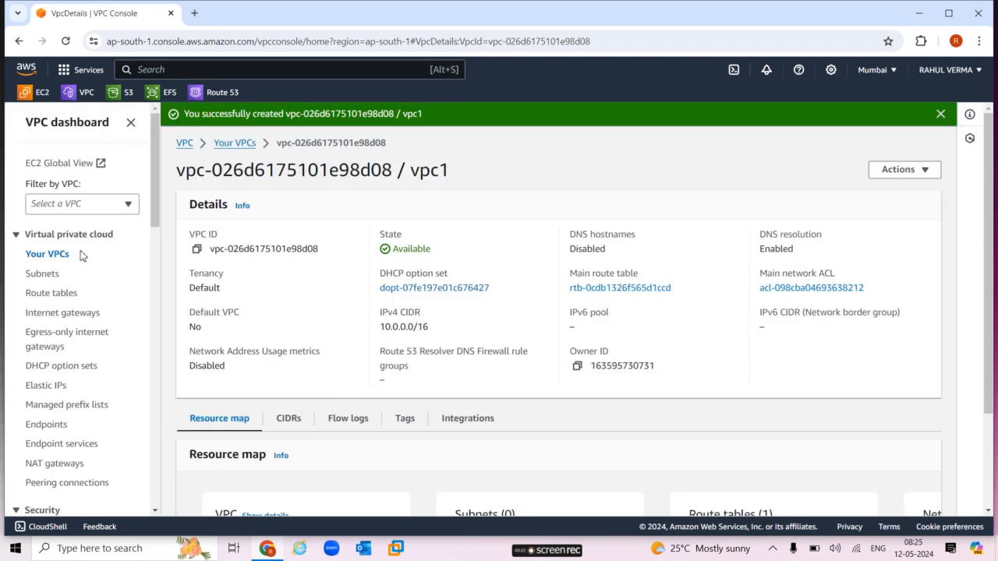
Start creating a subnet and choose vpc1 as its VPC
{"action": "left_click", "coordinate": [48, 278]}
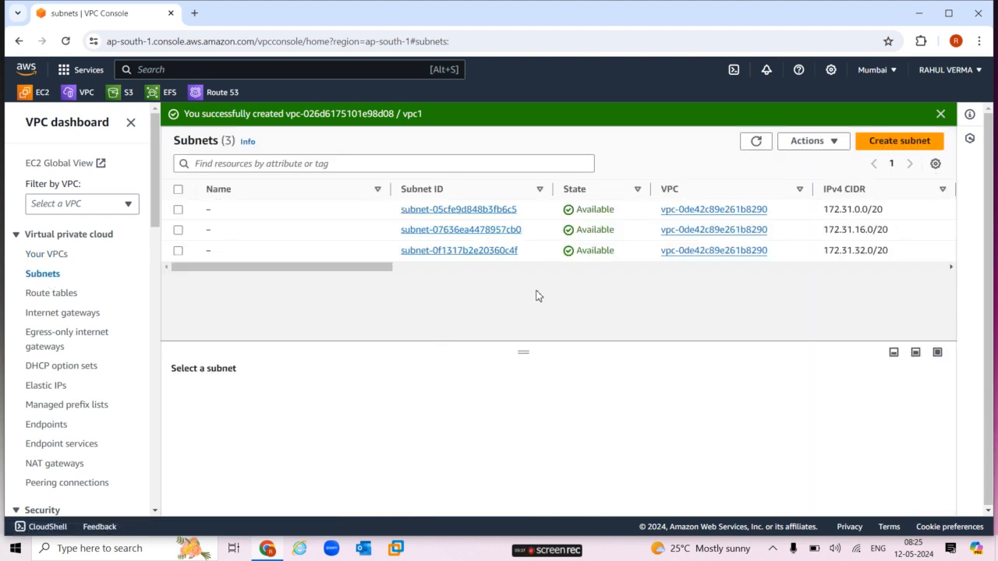
{"action": "left_click", "coordinate": [894, 146]}
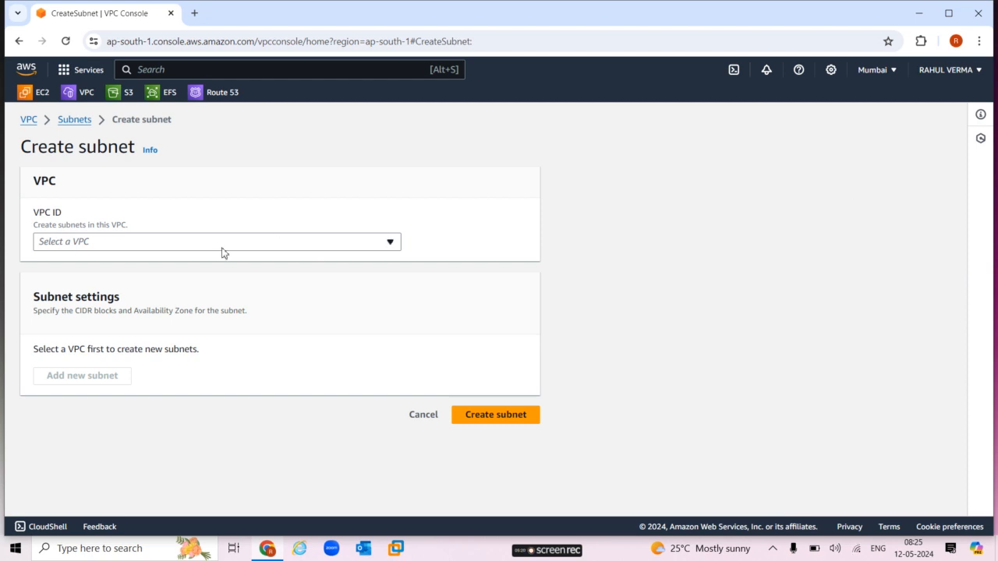
{"action": "left_click", "coordinate": [223, 248]}
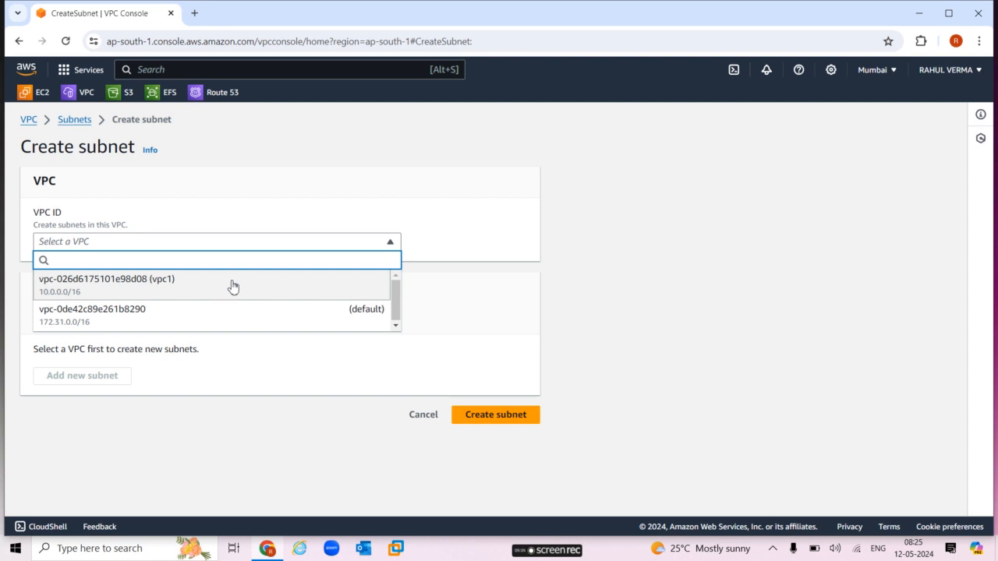
{"action": "left_click", "coordinate": [232, 287]}
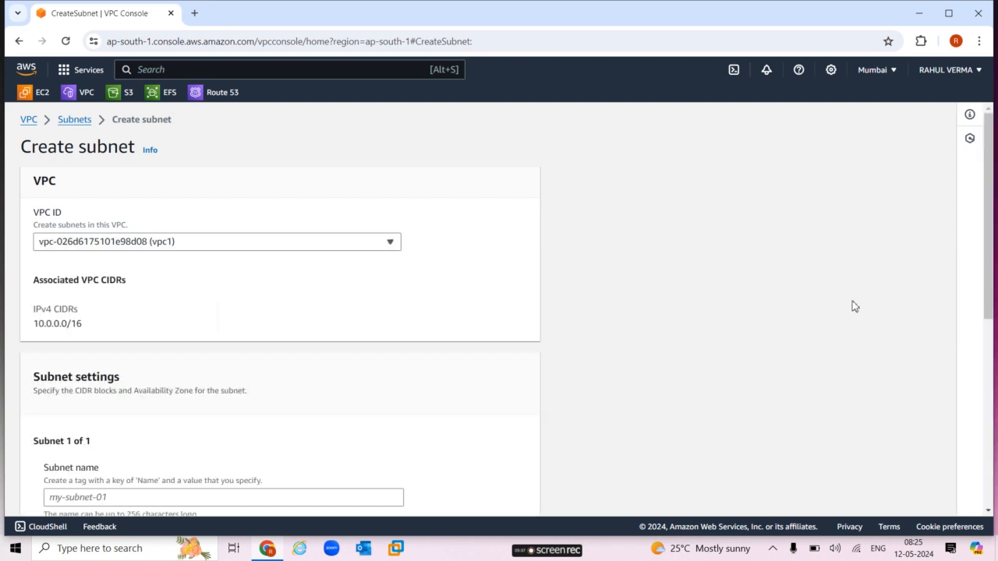
Name the first subnet vpc1-subnet1
{"action": "left_click_drag", "start_coordinate": [990, 282], "coordinate": [991, 348]}
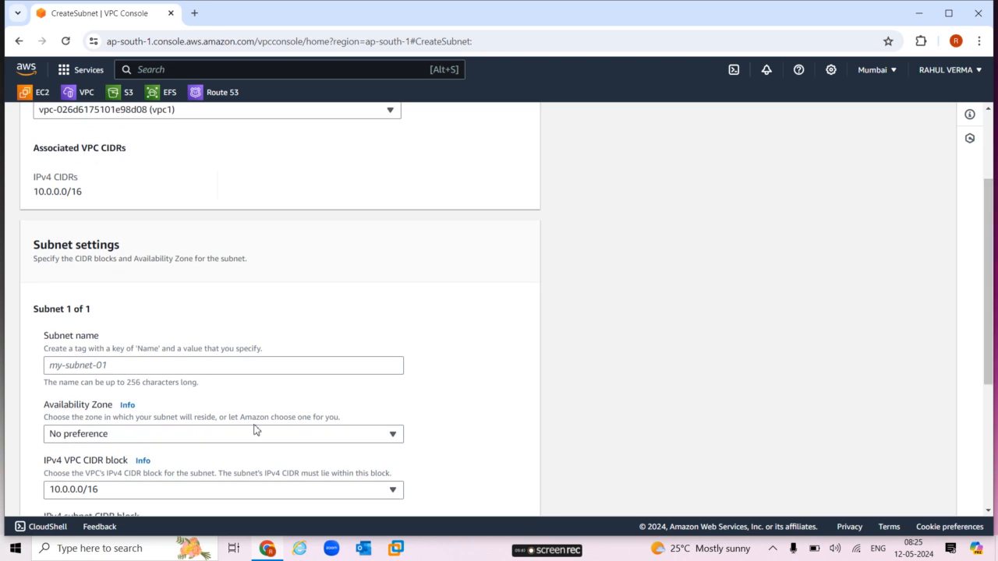
{"action": "left_click", "coordinate": [213, 363]}
{"action": "type", "text": "su"}
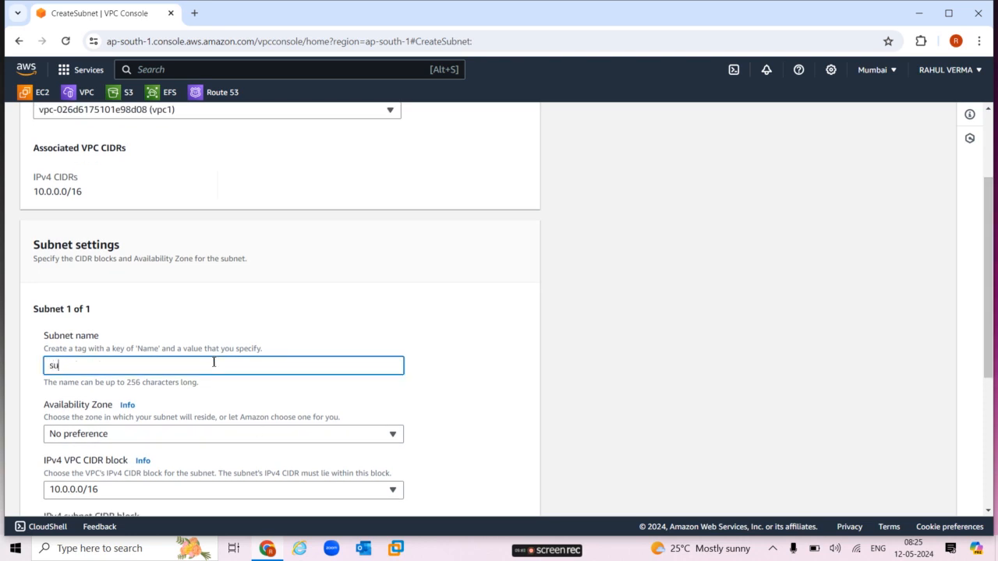
{"action": "key", "text": "BackSpace"}
{"action": "key", "text": "BackSpace"}
{"action": "type", "text": "v"}
Place vpc1-subnet1 in availability zone ap-south-1a and set its IPv4 subnet CIDR block to 10.0.1.0/24
{"action": "left_click_drag", "start_coordinate": [991, 306], "coordinate": [991, 350]}
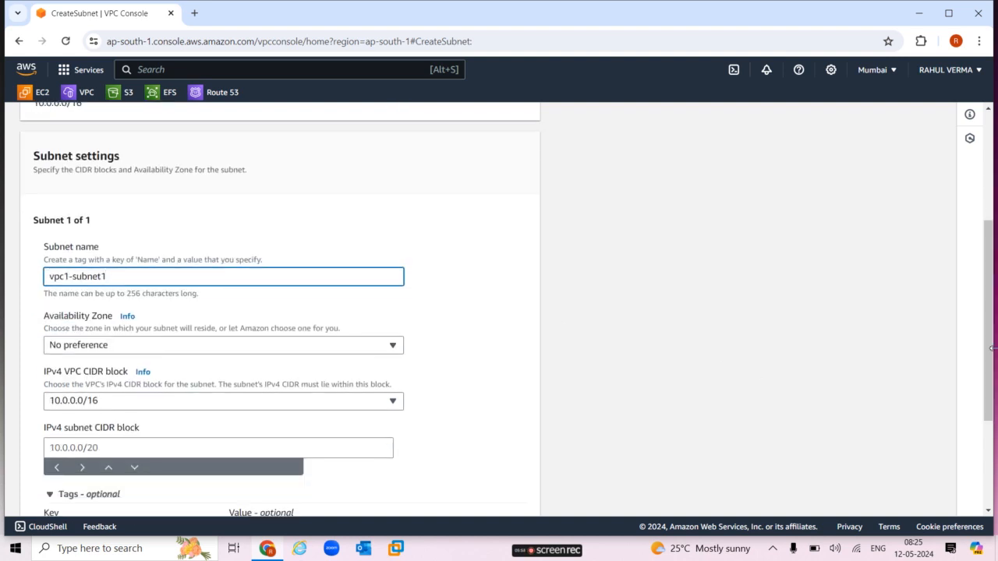
{"action": "left_click", "coordinate": [384, 346]}
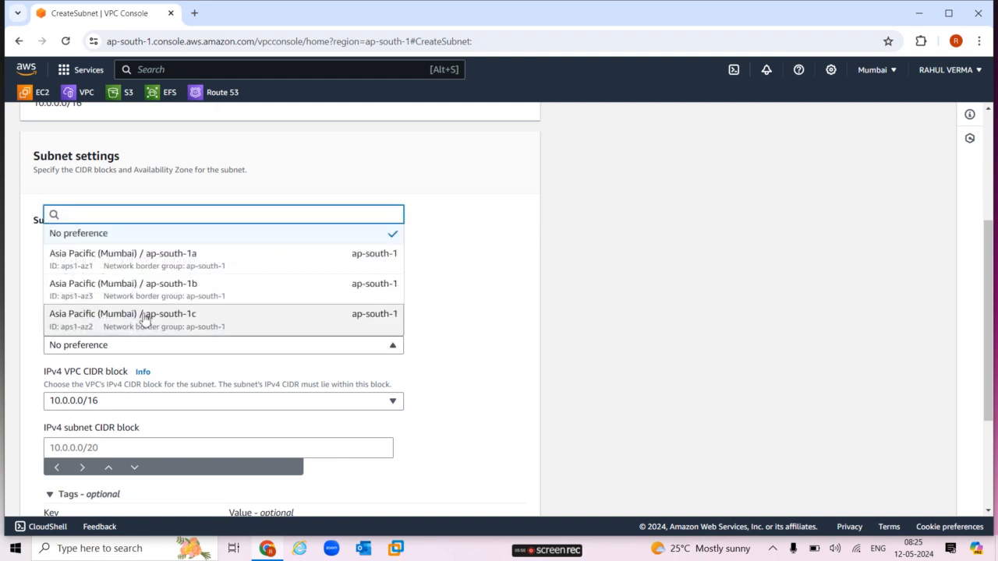
{"action": "left_click", "coordinate": [204, 271]}
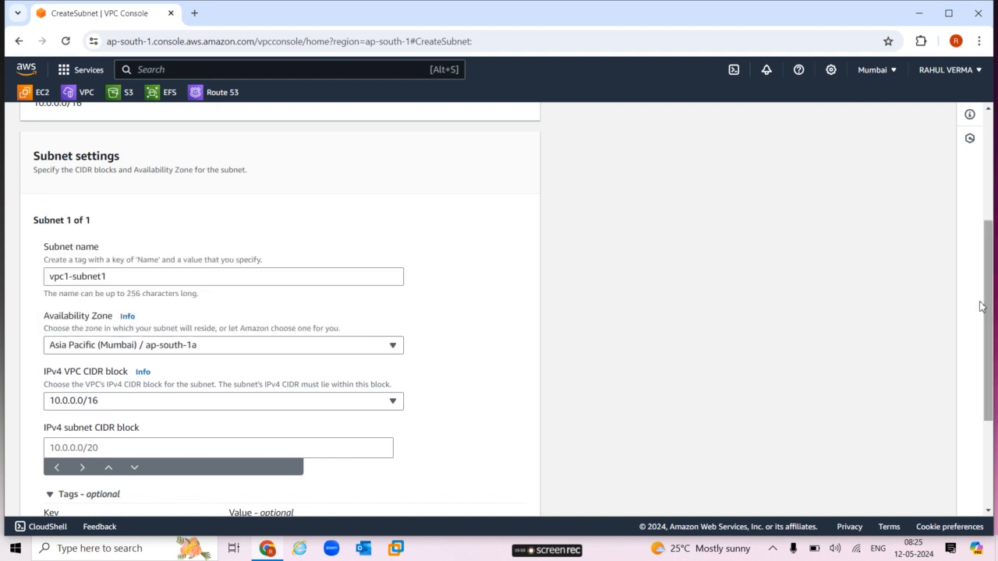
{"action": "scroll", "coordinate": [994, 319], "scroll_direction": "down", "scroll_amount": 1}
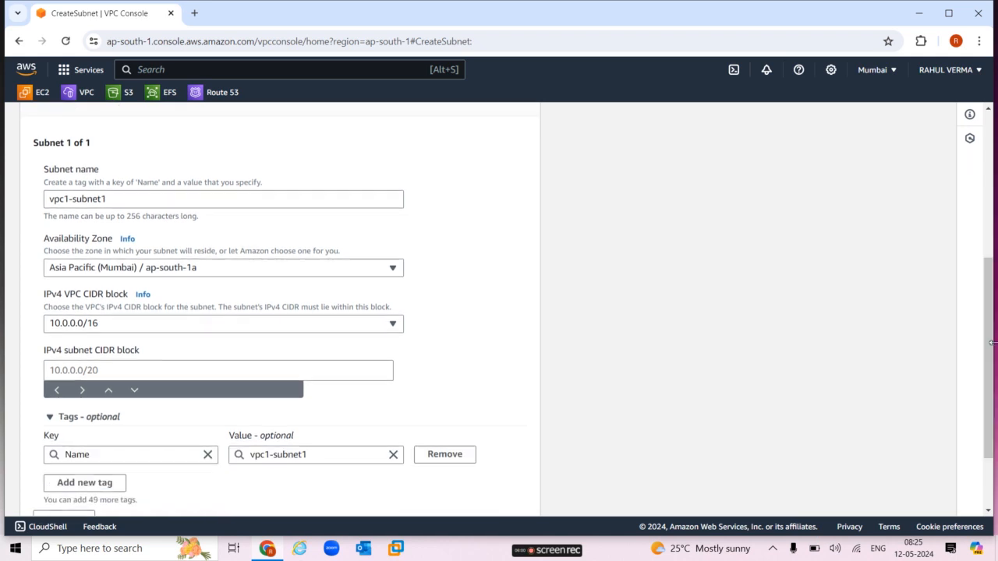
{"action": "left_click", "coordinate": [202, 371]}
{"action": "type", "text": "10.0.1."}
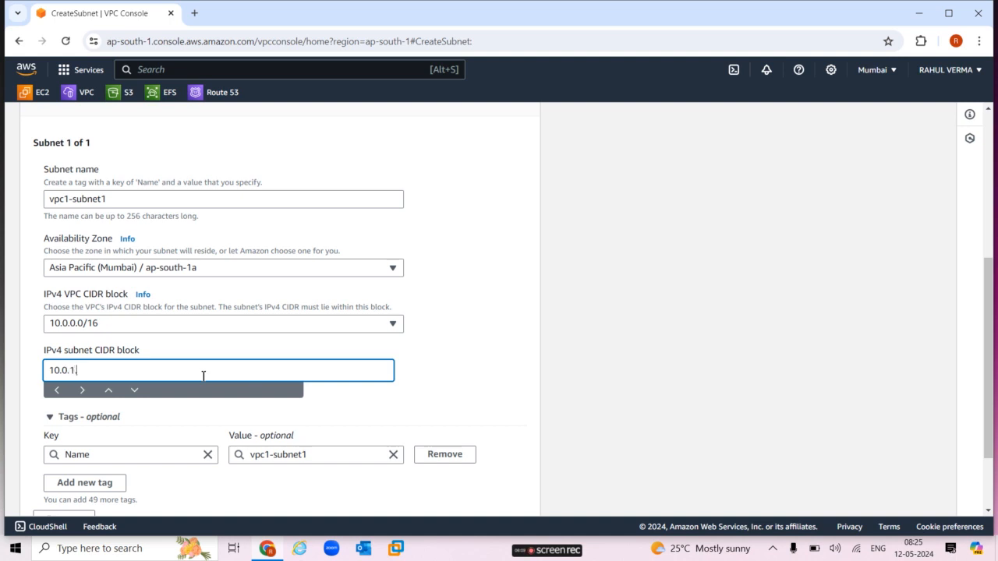
{"action": "type", "text": "0/24"}
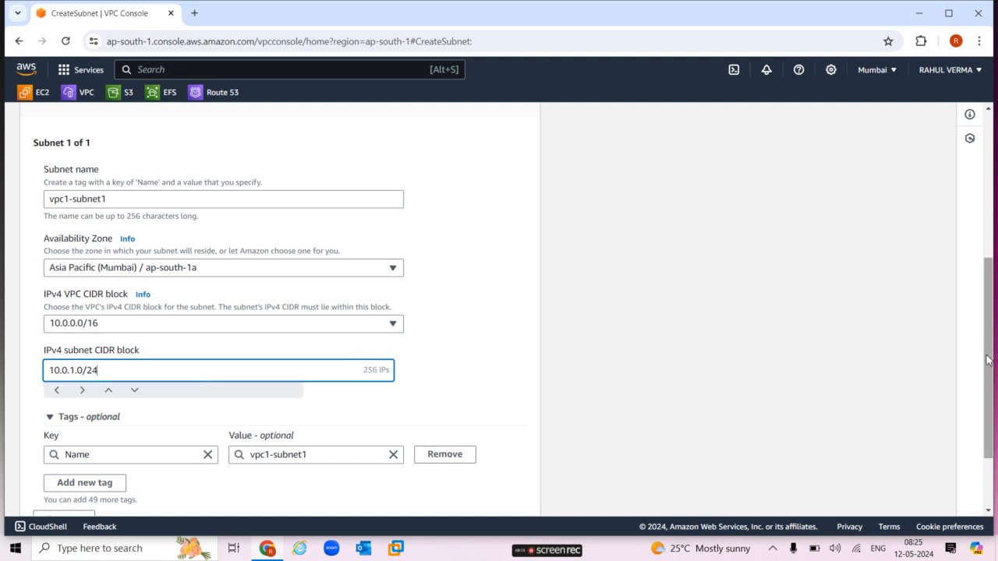
Add a second subnet to the same form and name it vpc1-subnet2
{"action": "left_click_drag", "start_coordinate": [986, 374], "coordinate": [989, 415]}
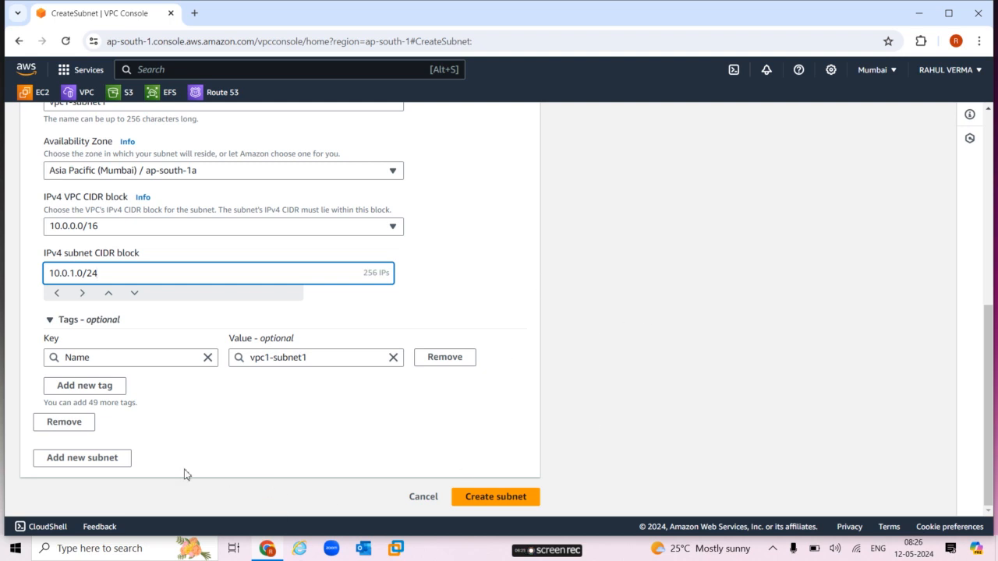
{"action": "left_click", "coordinate": [98, 465]}
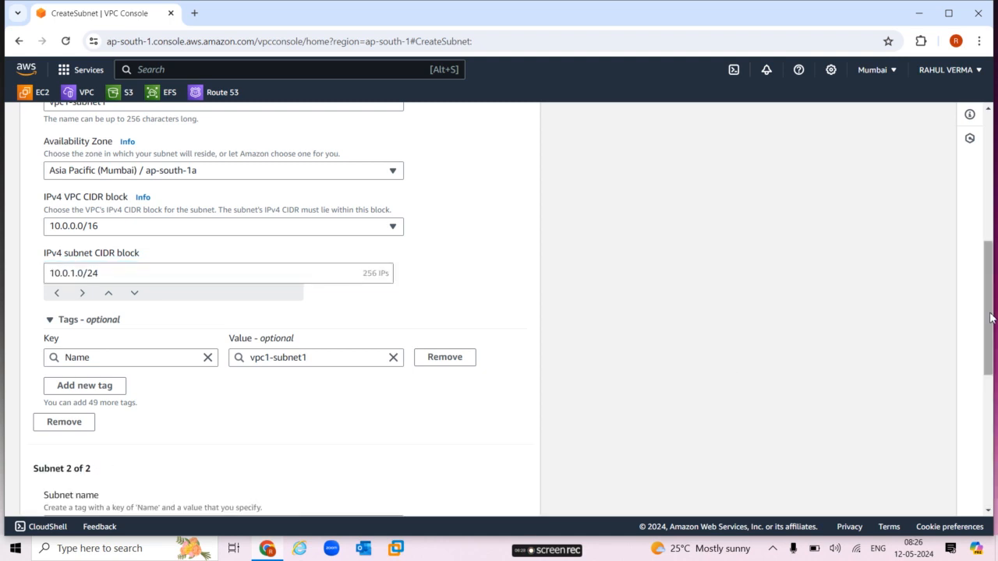
{"action": "left_click_drag", "start_coordinate": [994, 312], "coordinate": [991, 400]}
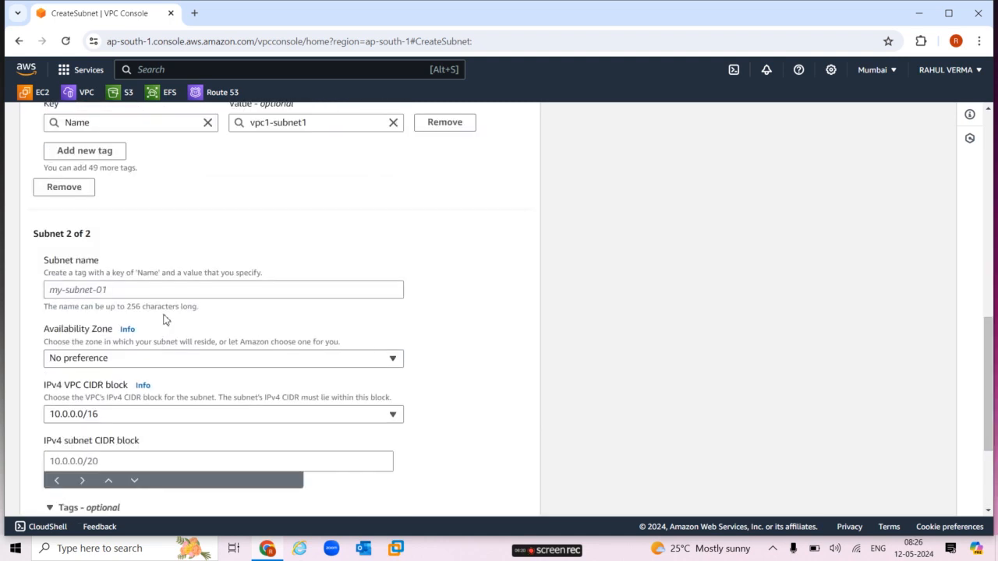
{"action": "left_click", "coordinate": [165, 298]}
{"action": "type", "text": "vpc1-subnet2"}
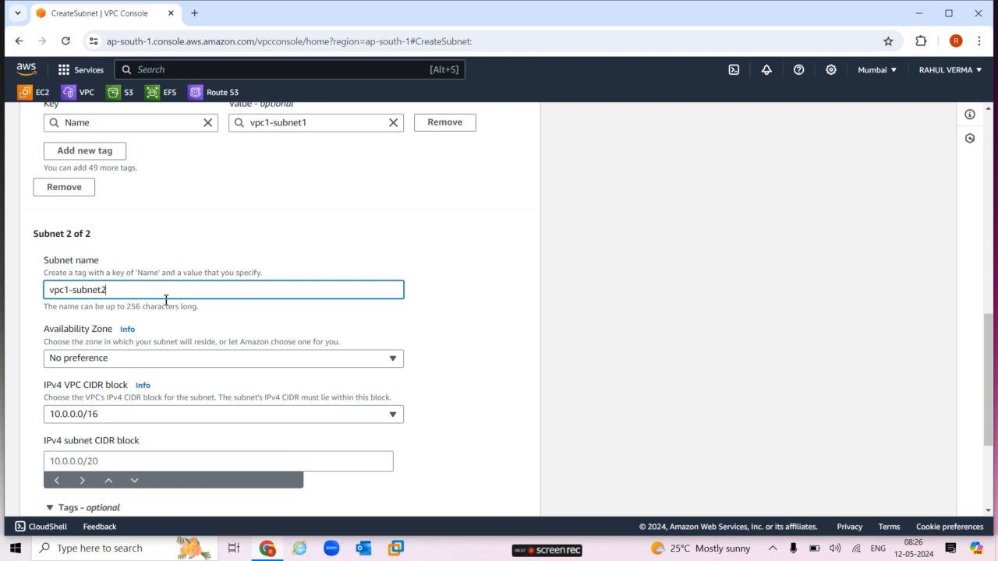
Assign vpc1-subnet2 to availability zone ap-south-1b with IPv4 subnet CIDR block 10.0.2.0/24, and create both subnets
{"action": "left_click", "coordinate": [165, 363]}
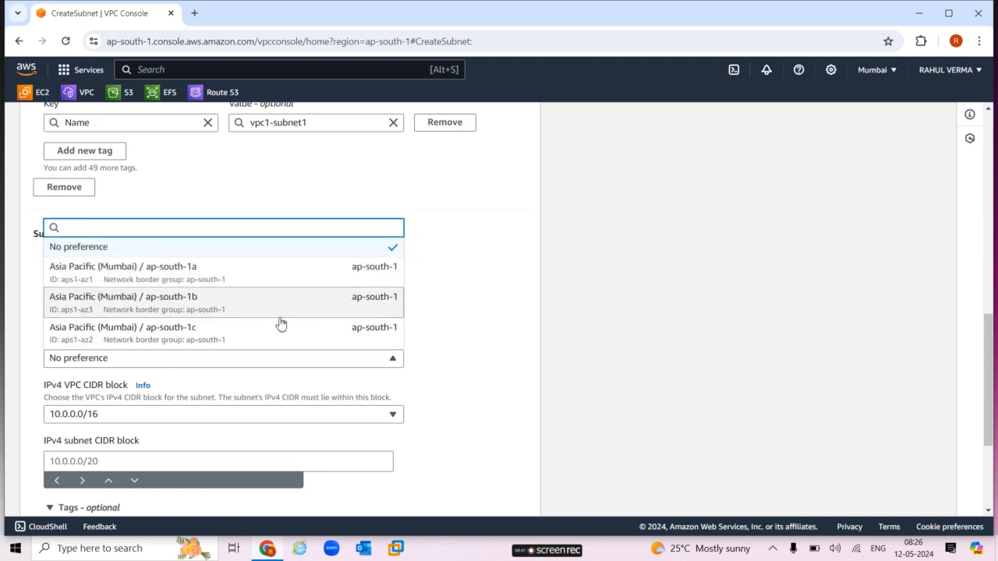
{"action": "left_click", "coordinate": [262, 304]}
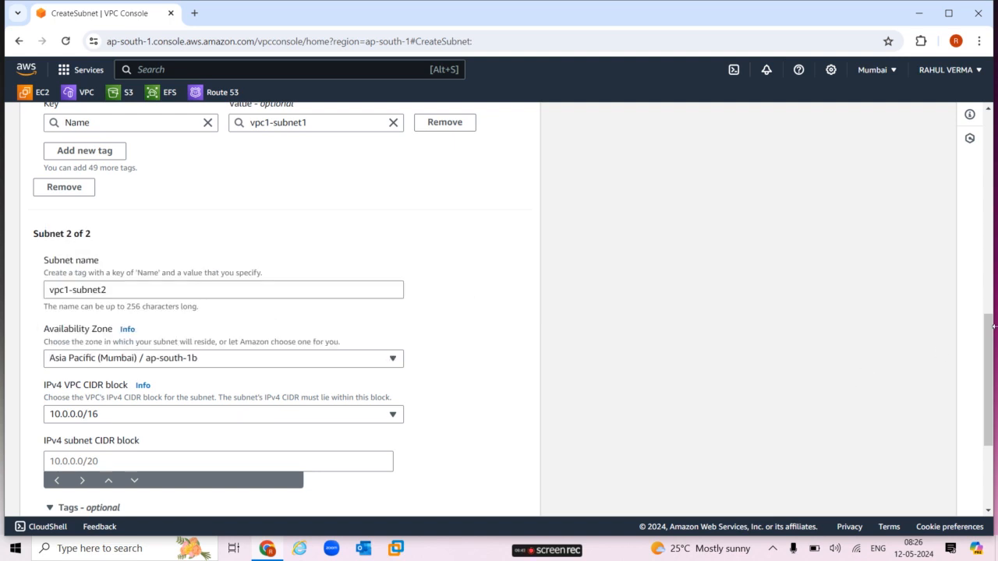
{"action": "scroll", "coordinate": [257, 311], "scroll_direction": "down", "scroll_amount": 2}
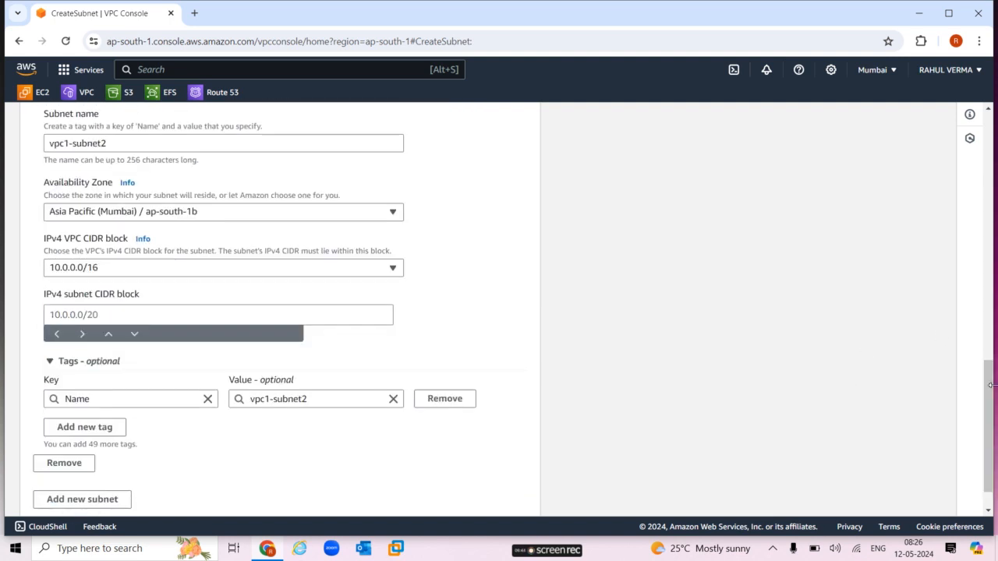
{"action": "left_click", "coordinate": [164, 316]}
{"action": "type", "text": "10.0"}
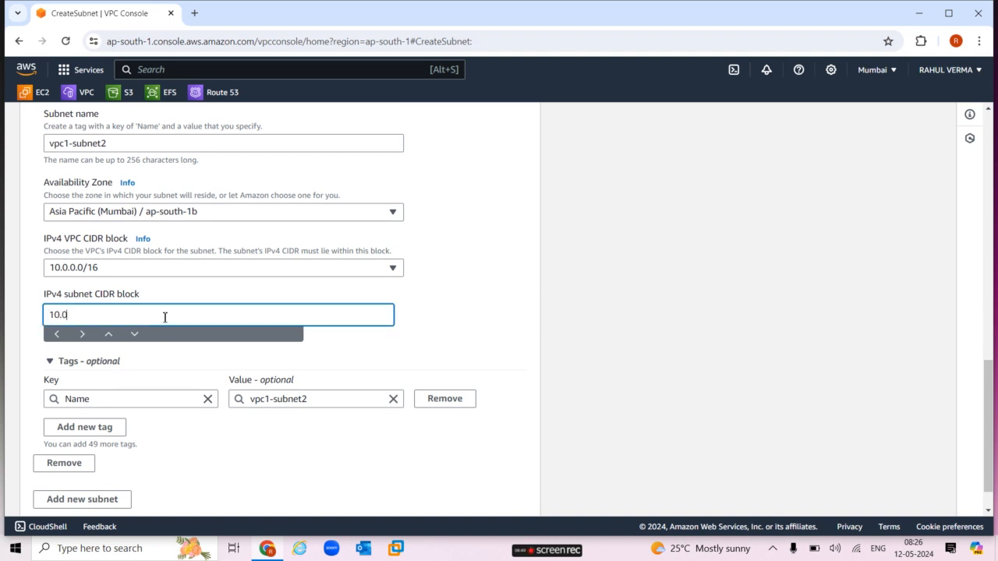
{"action": "type", "text": ".2.0/24"}
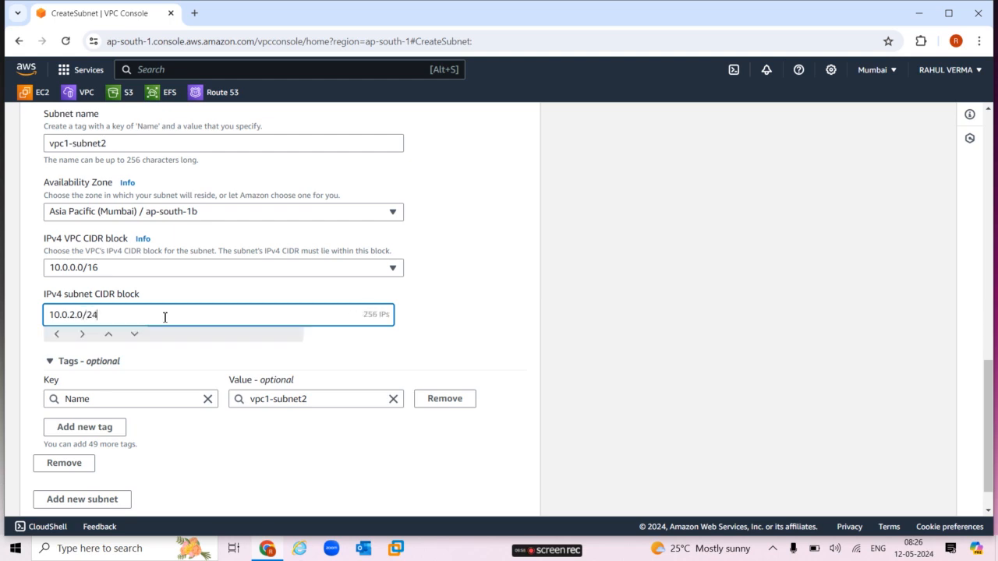
{"action": "left_click_drag", "start_coordinate": [992, 368], "coordinate": [988, 423]}
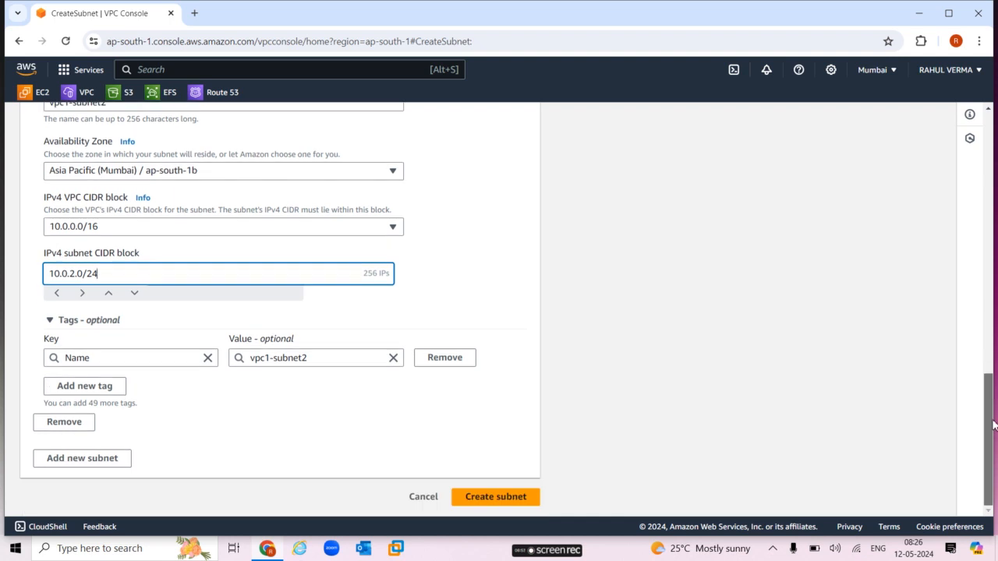
{"action": "left_click", "coordinate": [495, 496]}
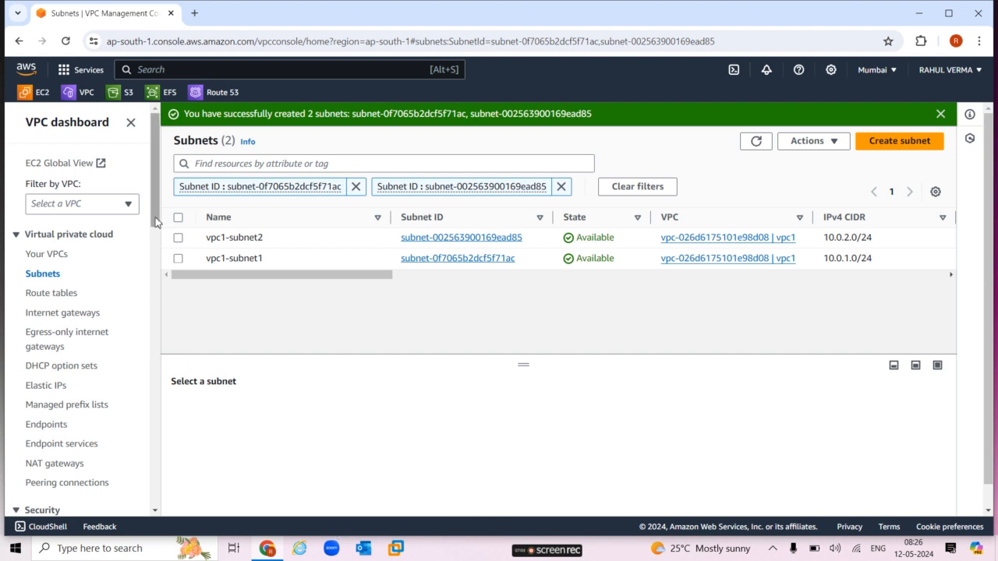
Create an internet gateway with the name tag vpc1-igw
{"action": "left_click_drag", "start_coordinate": [155, 221], "coordinate": [159, 242]}
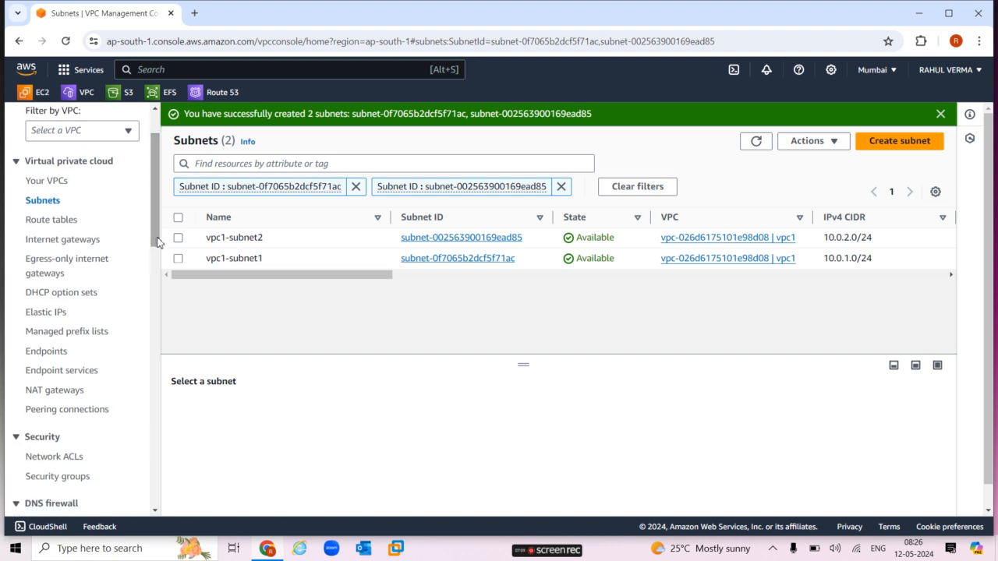
{"action": "left_click", "coordinate": [43, 240]}
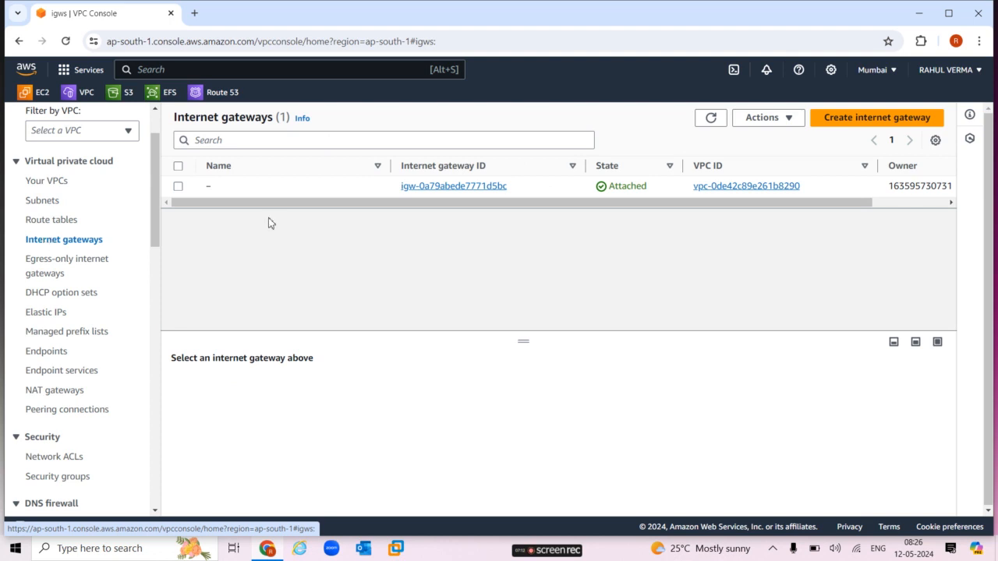
{"action": "left_click", "coordinate": [859, 127]}
{"action": "left_click", "coordinate": [351, 276]}
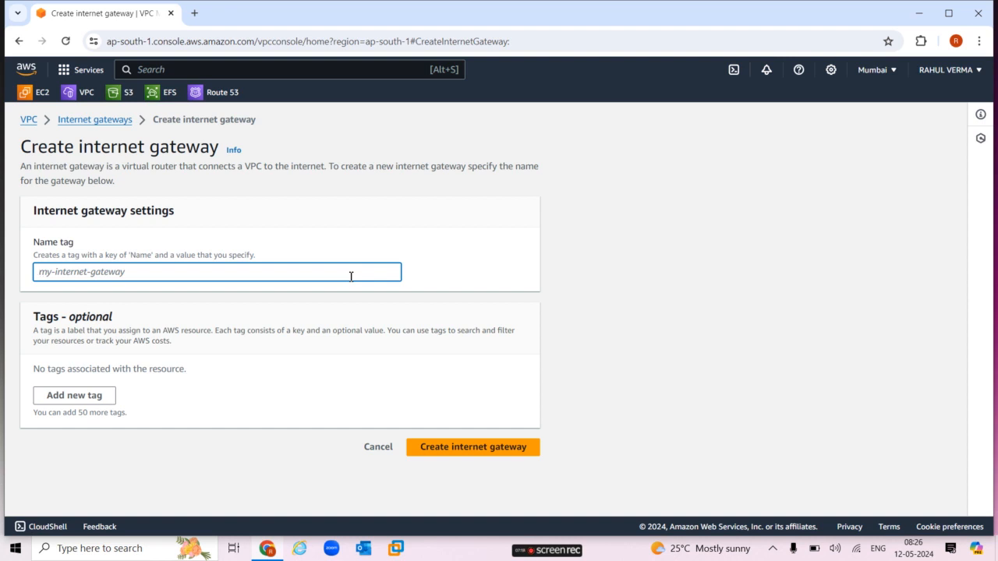
{"action": "type", "text": "vp"}
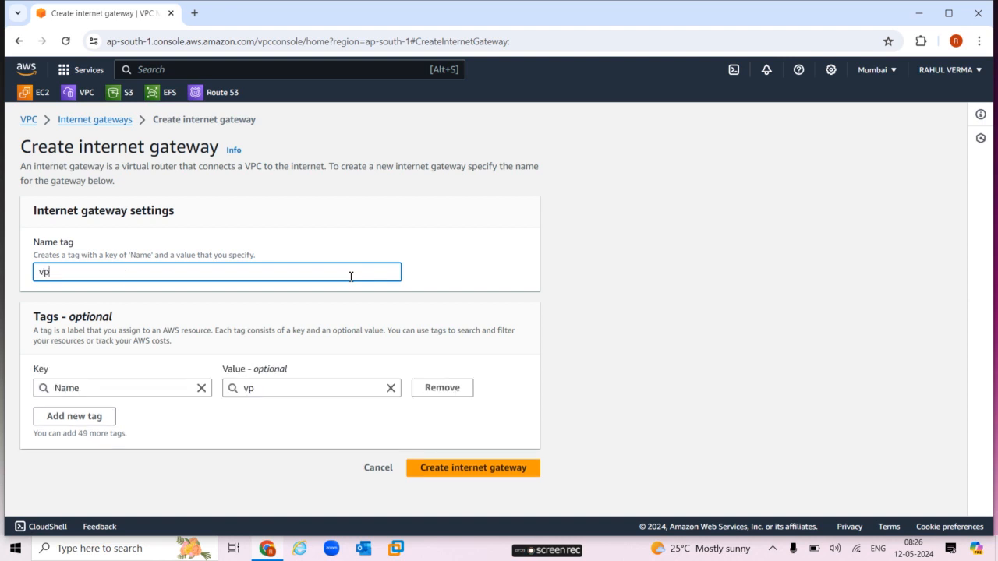
{"action": "type", "text": "c1-igw"}
{"action": "left_click", "coordinate": [455, 471]}
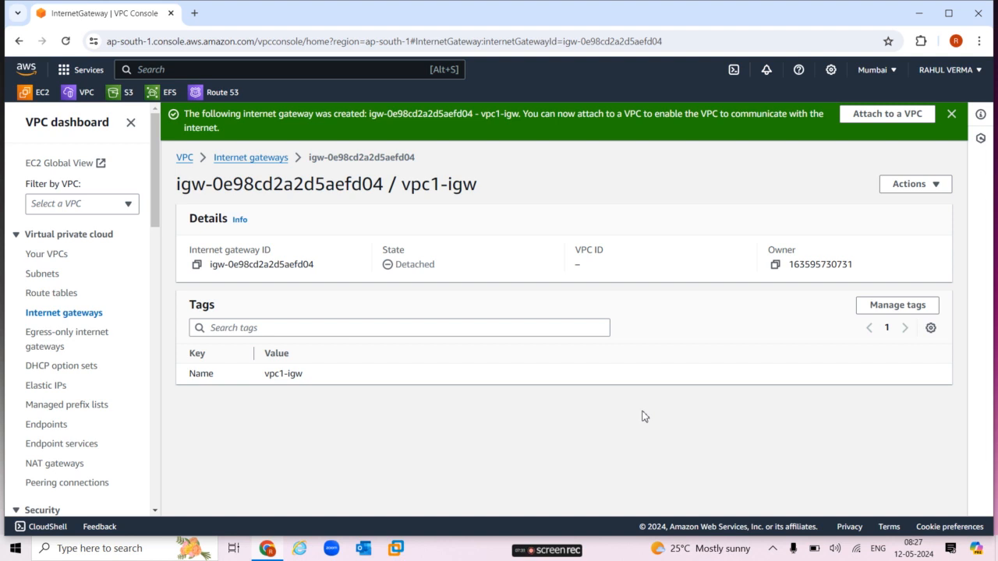
Attach the new internet gateway vpc1-igw to vpc1
{"action": "left_click", "coordinate": [900, 123]}
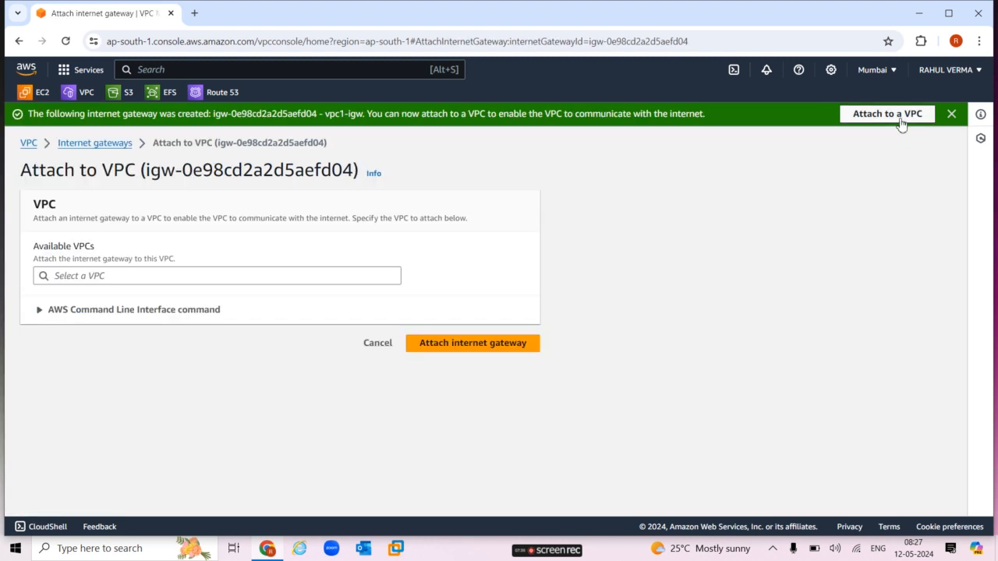
{"action": "left_click", "coordinate": [196, 283]}
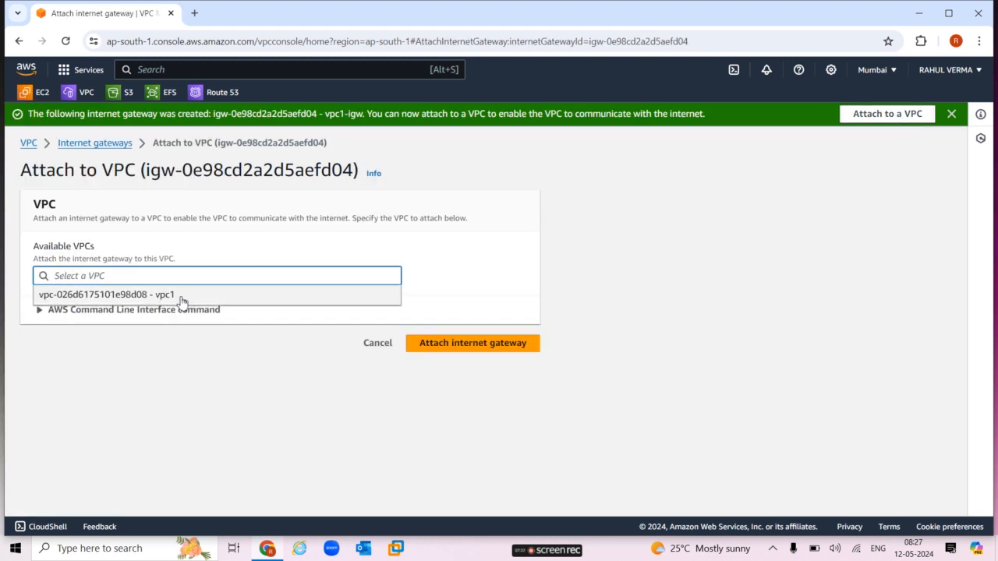
{"action": "left_click", "coordinate": [182, 302]}
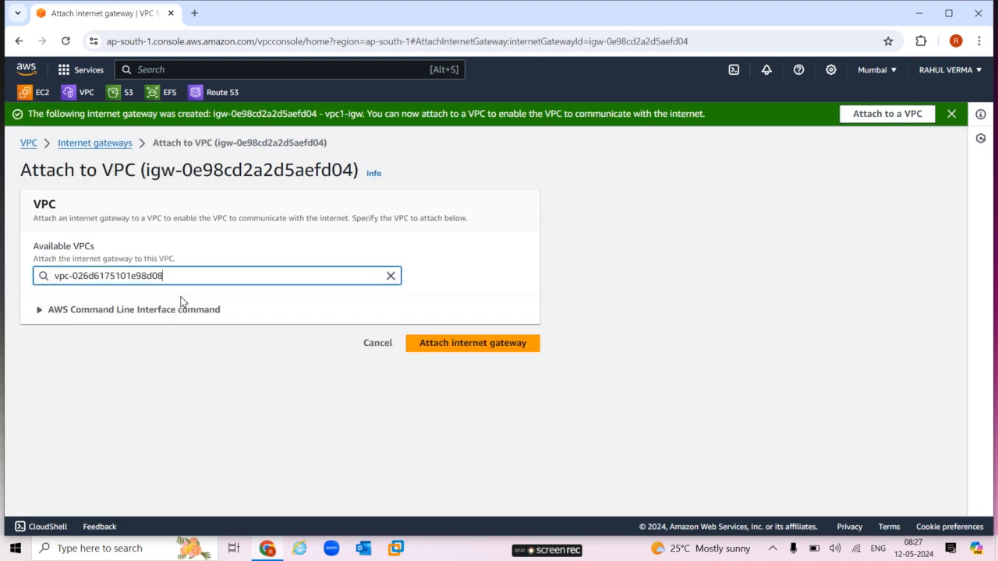
{"action": "left_click", "coordinate": [514, 345]}
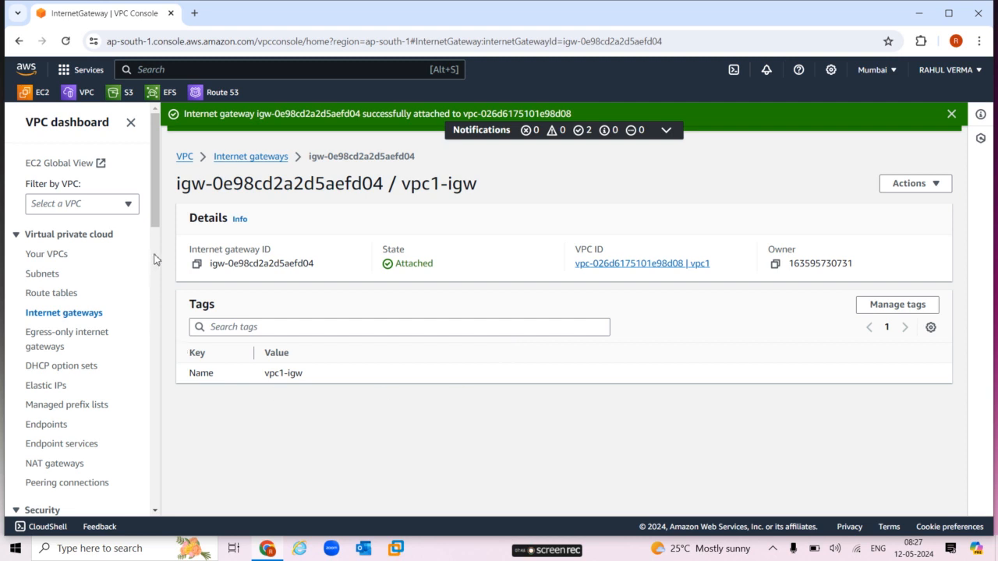
Refresh the list of route tables, find the one belonging to vpc1 and open its details
{"action": "left_click", "coordinate": [70, 295]}
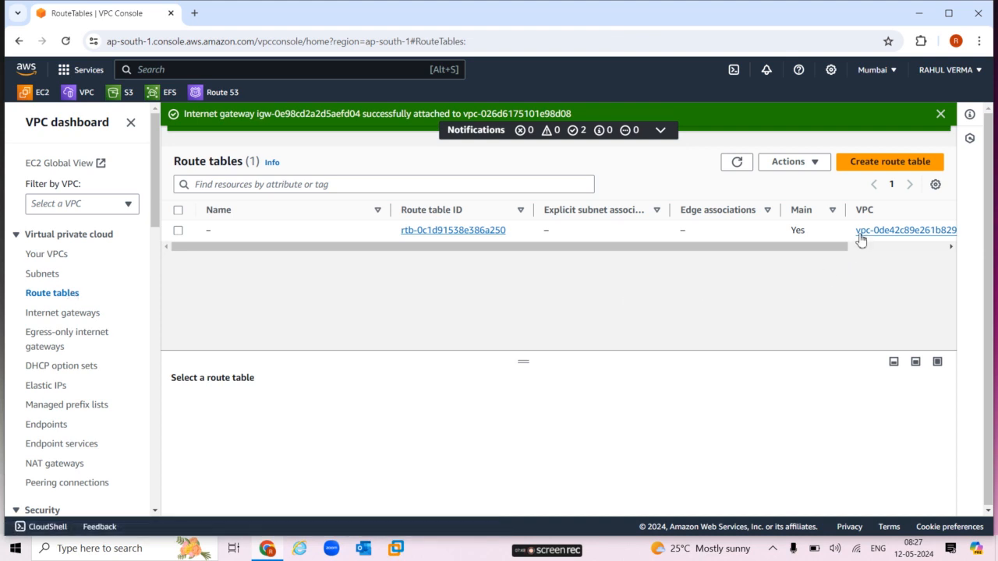
{"action": "left_click", "coordinate": [735, 166]}
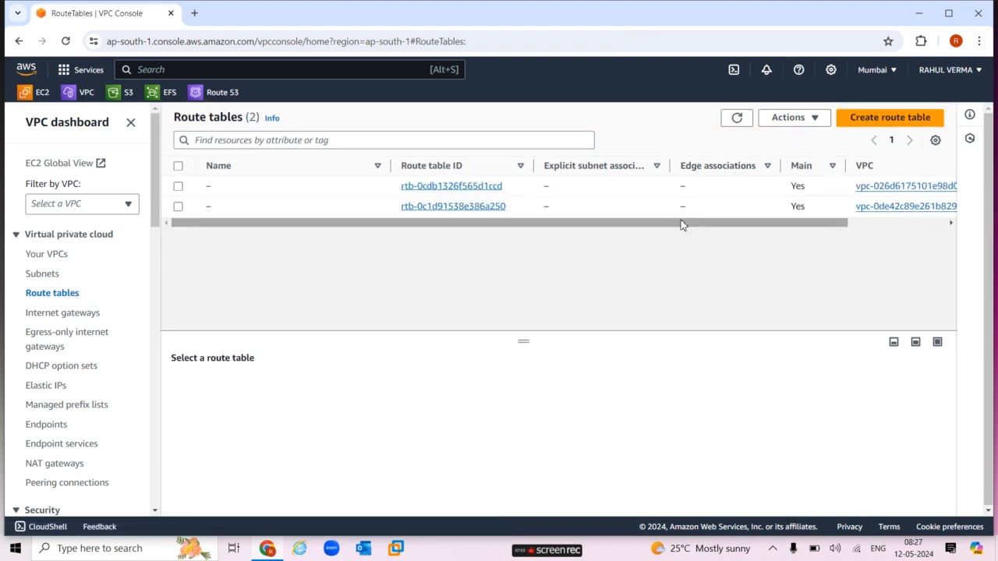
{"action": "right_click", "coordinate": [778, 222]}
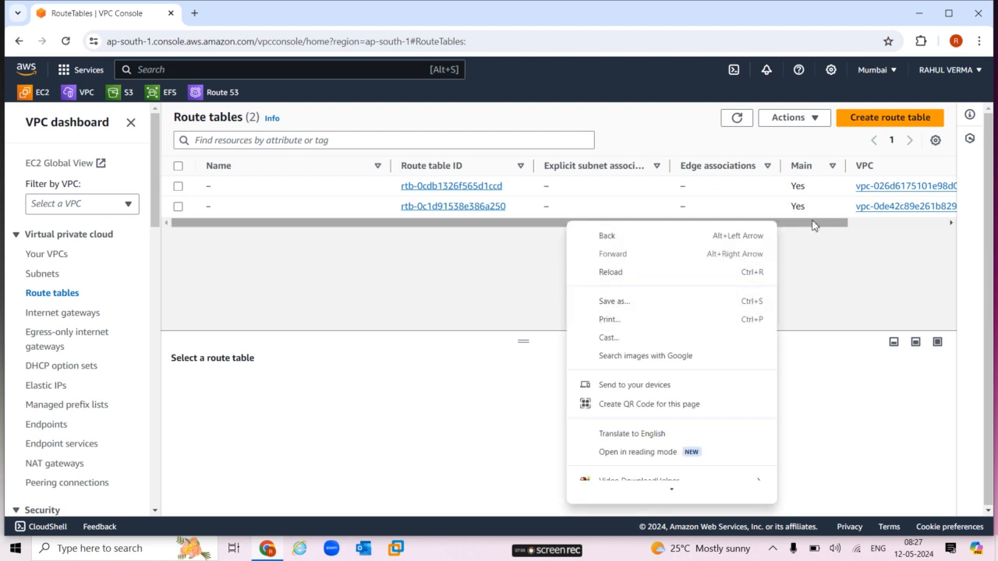
{"action": "left_click", "coordinate": [813, 223]}
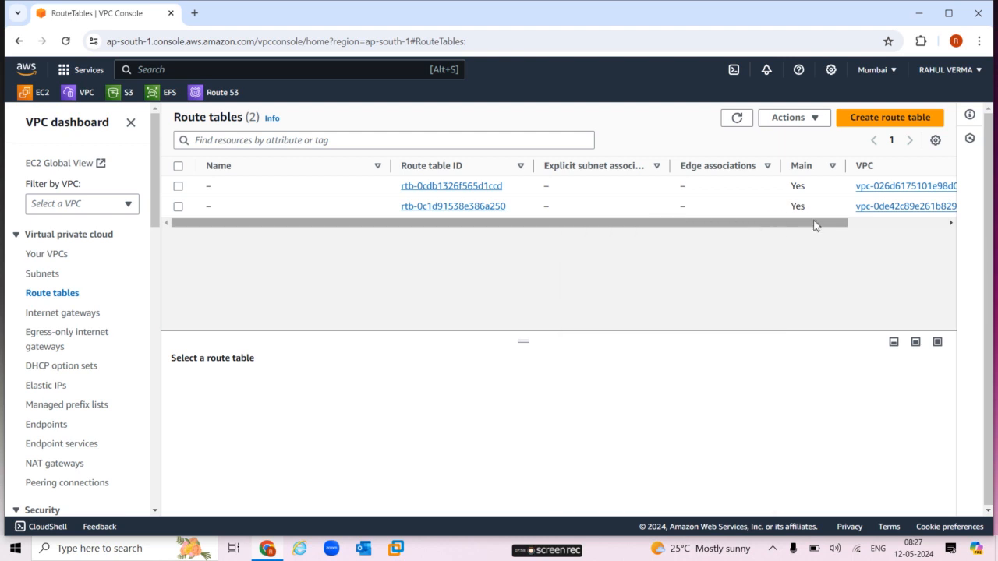
{"action": "left_click", "coordinate": [880, 224]}
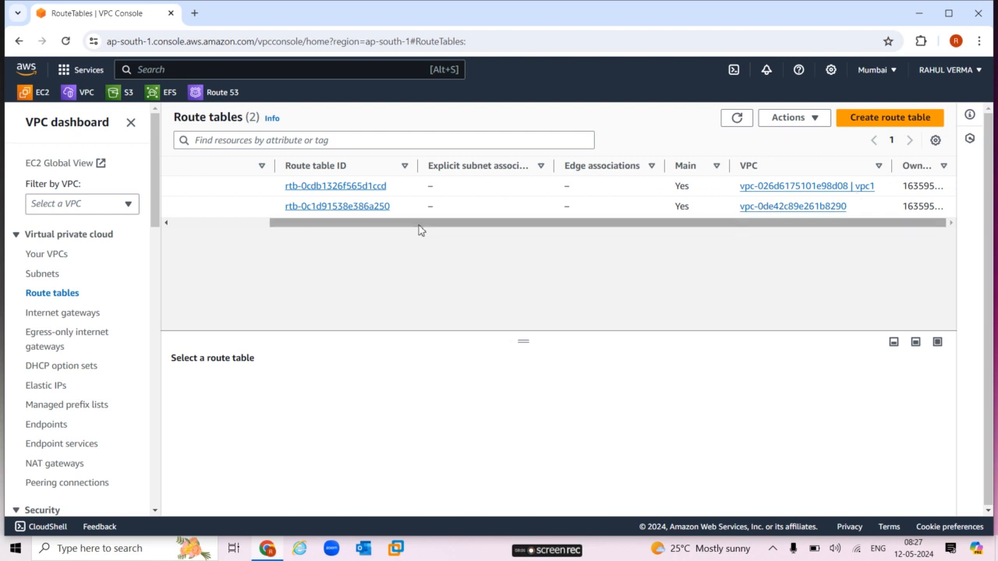
{"action": "left_click_drag", "start_coordinate": [419, 227], "coordinate": [321, 233]}
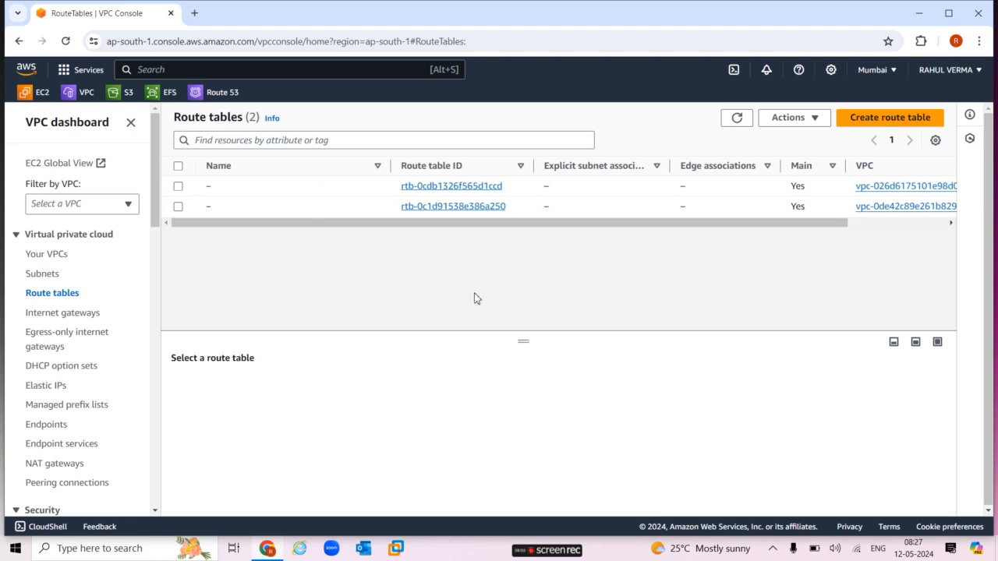
{"action": "left_click", "coordinate": [463, 187]}
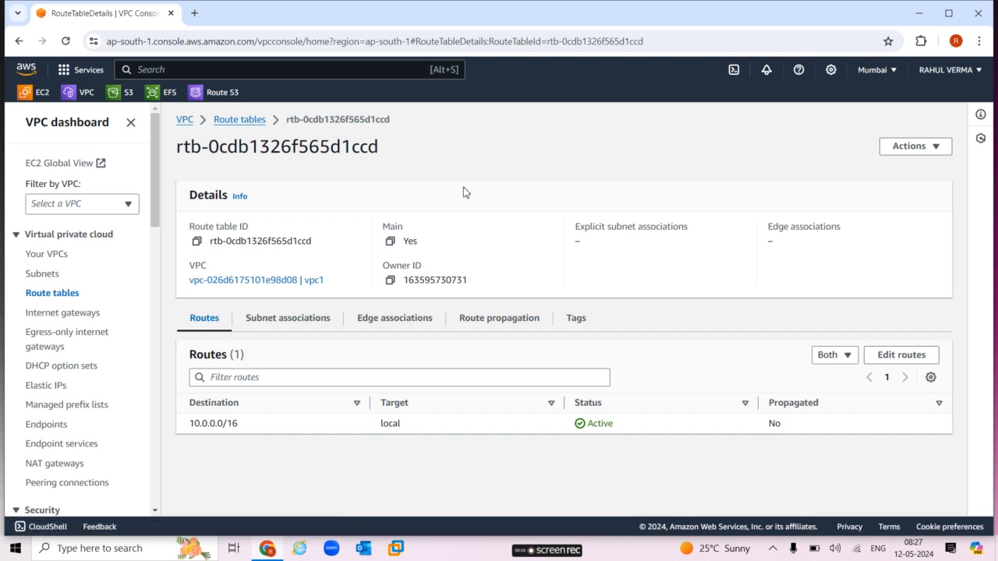
Add a route to vpc1's route table with destination 0.0.0.0/0 and the internet gateway vpc1-igw as target, and save it
{"action": "left_click", "coordinate": [932, 364]}
{"action": "left_click", "coordinate": [97, 273]}
{"action": "left_click", "coordinate": [122, 265]}
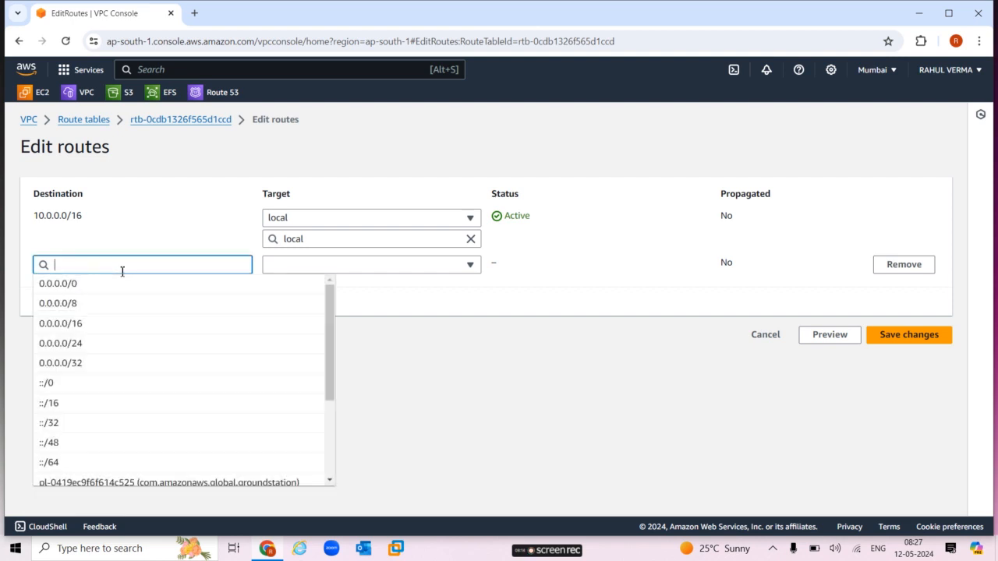
{"action": "left_click", "coordinate": [110, 285]}
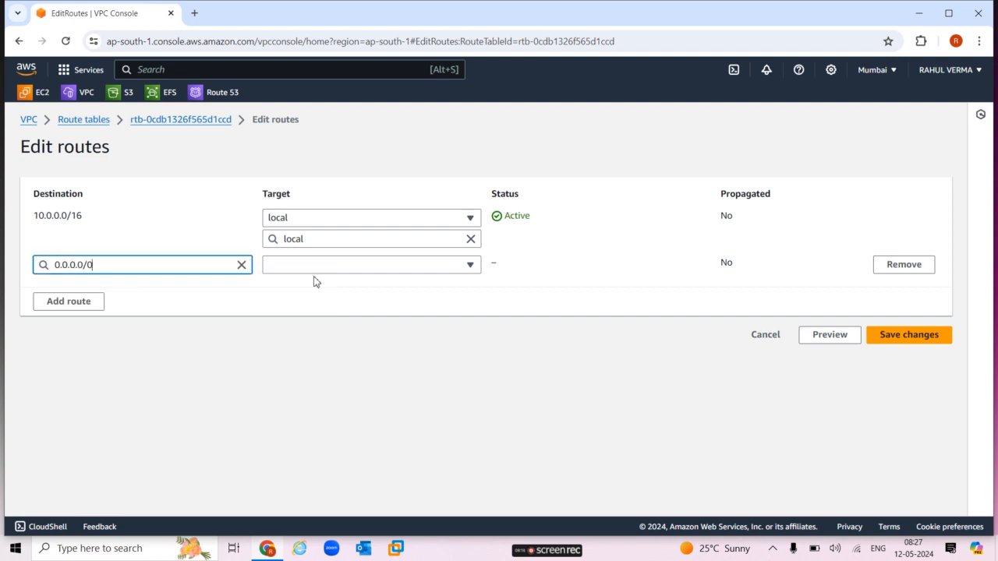
{"action": "left_click", "coordinate": [363, 267]}
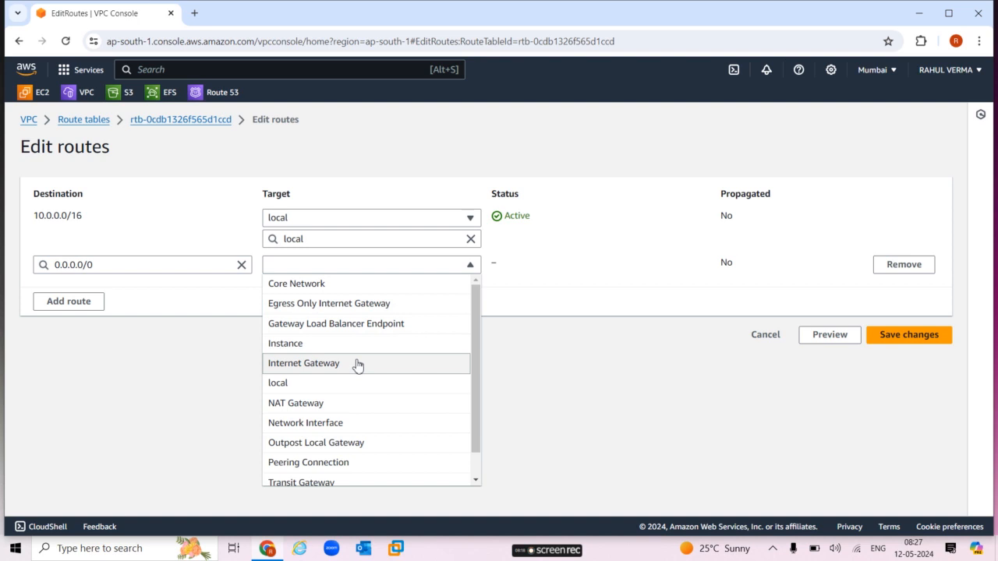
{"action": "left_click", "coordinate": [357, 363]}
{"action": "left_click", "coordinate": [422, 285]}
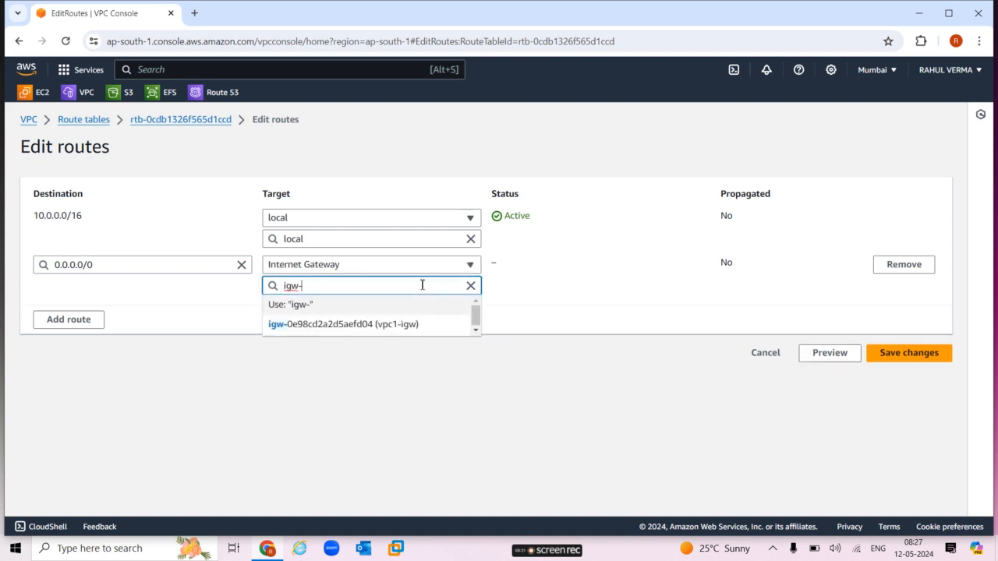
{"action": "left_click", "coordinate": [411, 324]}
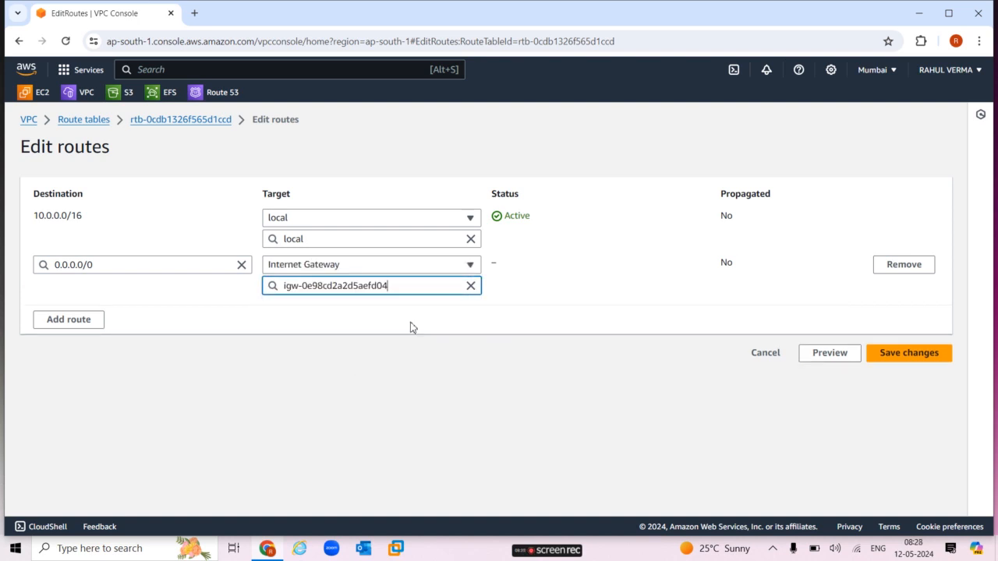
{"action": "left_click", "coordinate": [899, 353]}
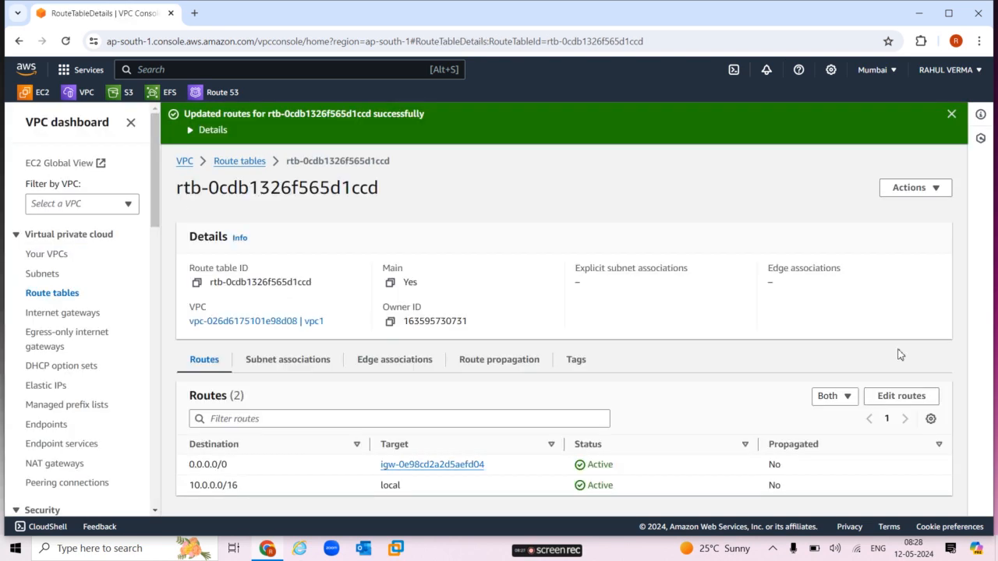
Explicitly associate vpc1-subnet2 and vpc1-subnet1 with vpc1's route table and save the associations
{"action": "left_click", "coordinate": [304, 365]}
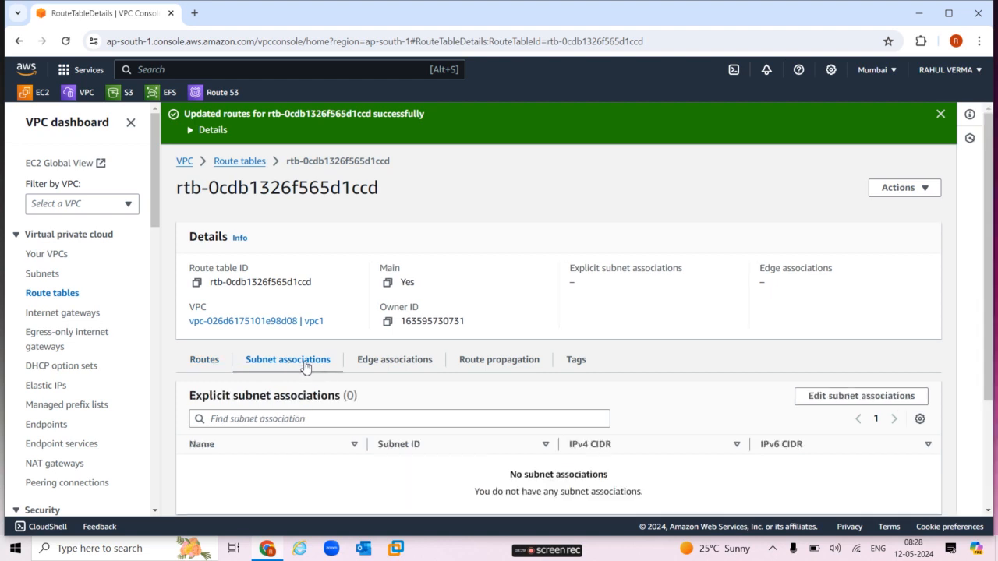
{"action": "left_click", "coordinate": [904, 396]}
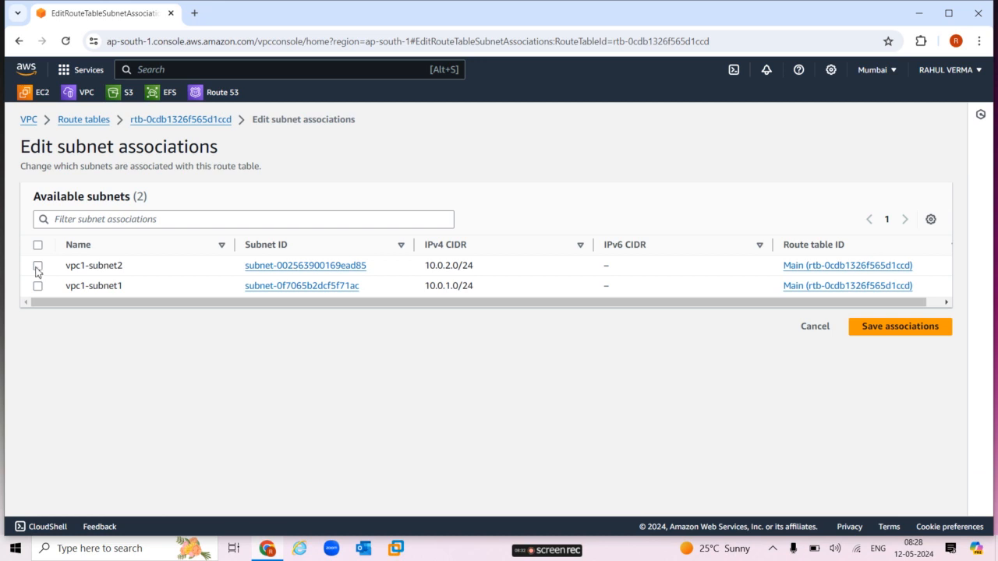
{"action": "left_click", "coordinate": [38, 267]}
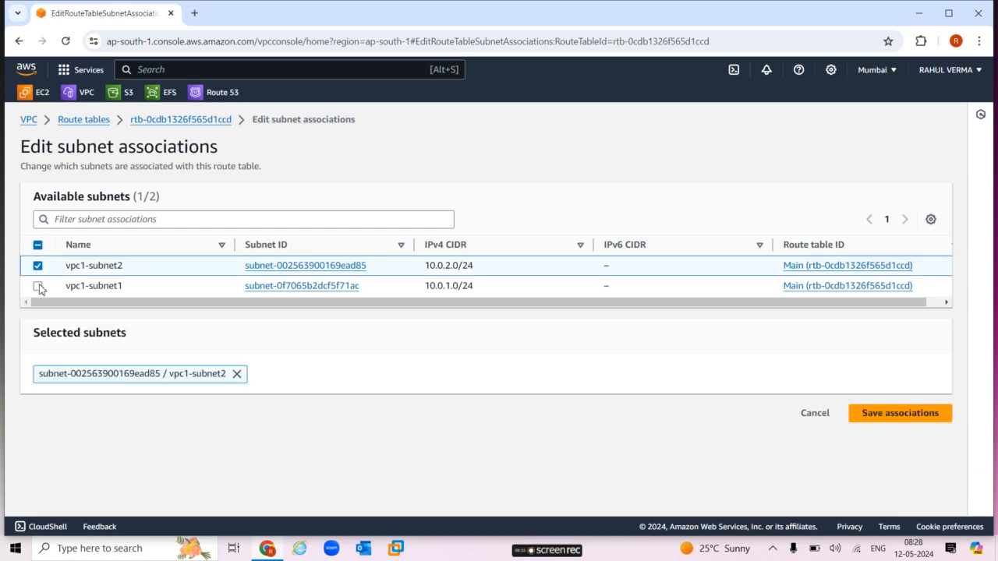
{"action": "left_click", "coordinate": [38, 287]}
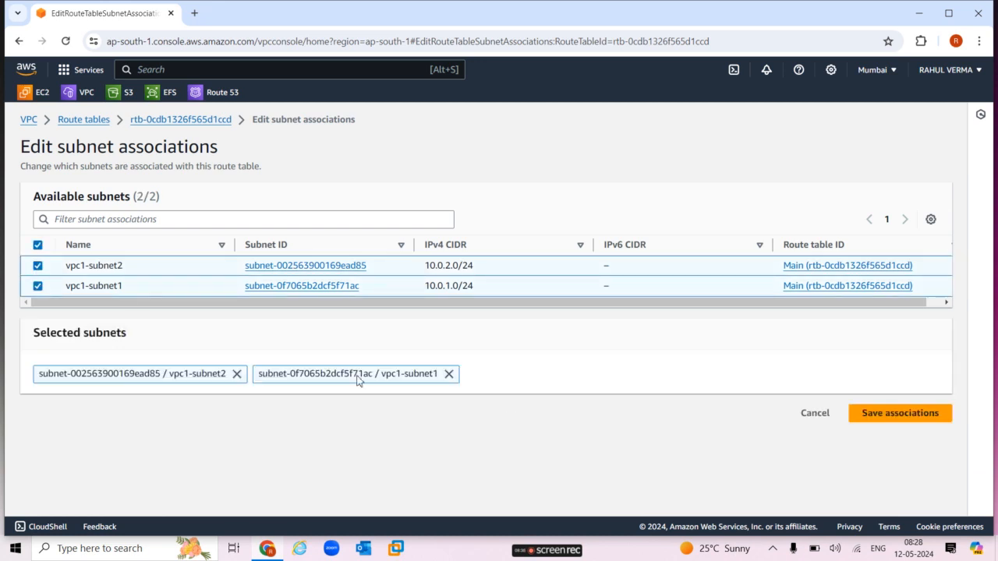
{"action": "left_click", "coordinate": [909, 421]}
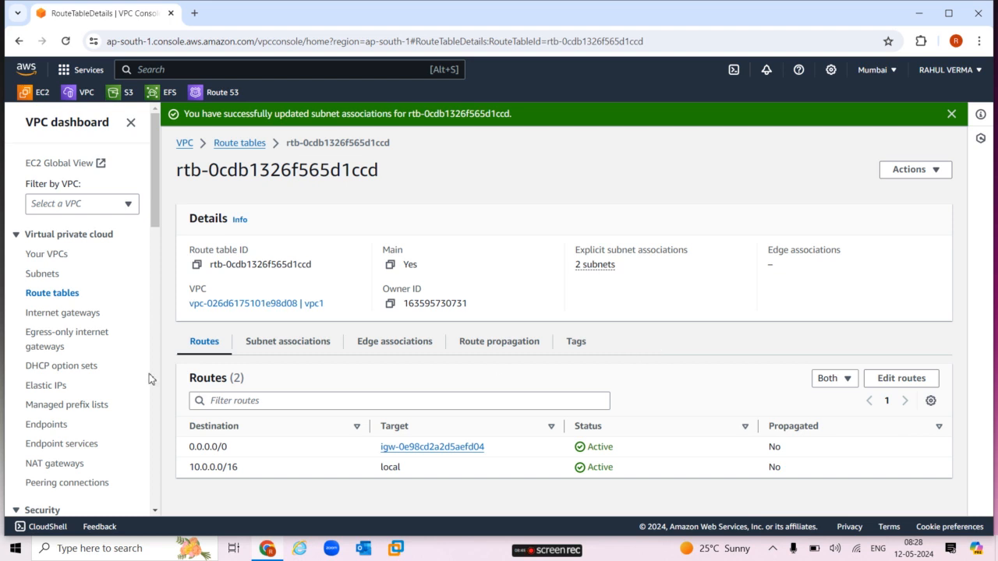
Create a second VPC named vpc2 with the IPv4 CIDR 192.168.0.0/16
{"action": "left_click", "coordinate": [58, 258]}
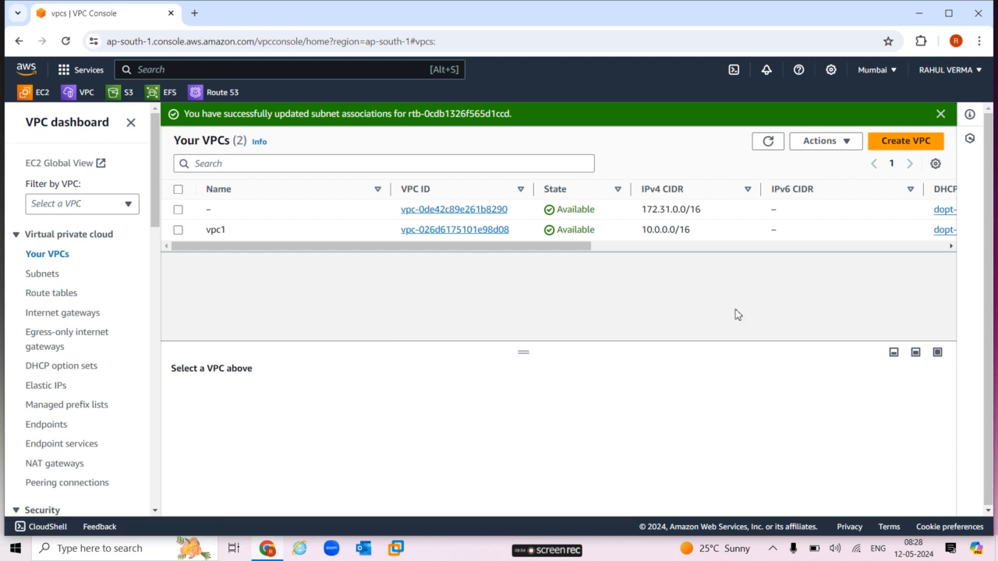
{"action": "left_click", "coordinate": [922, 146]}
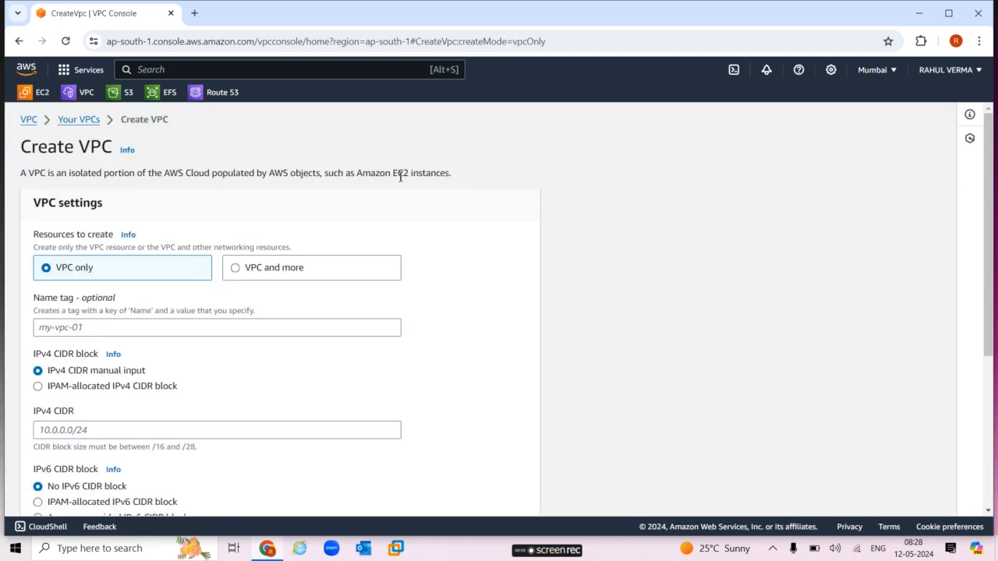
{"action": "left_click", "coordinate": [120, 334]}
{"action": "type", "text": "vpc2"}
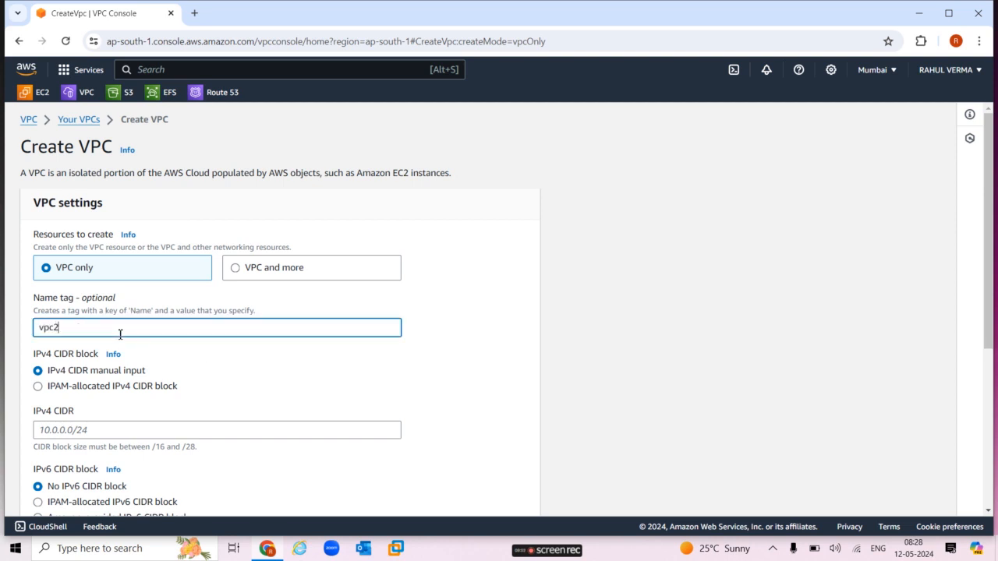
{"action": "left_click", "coordinate": [236, 434]}
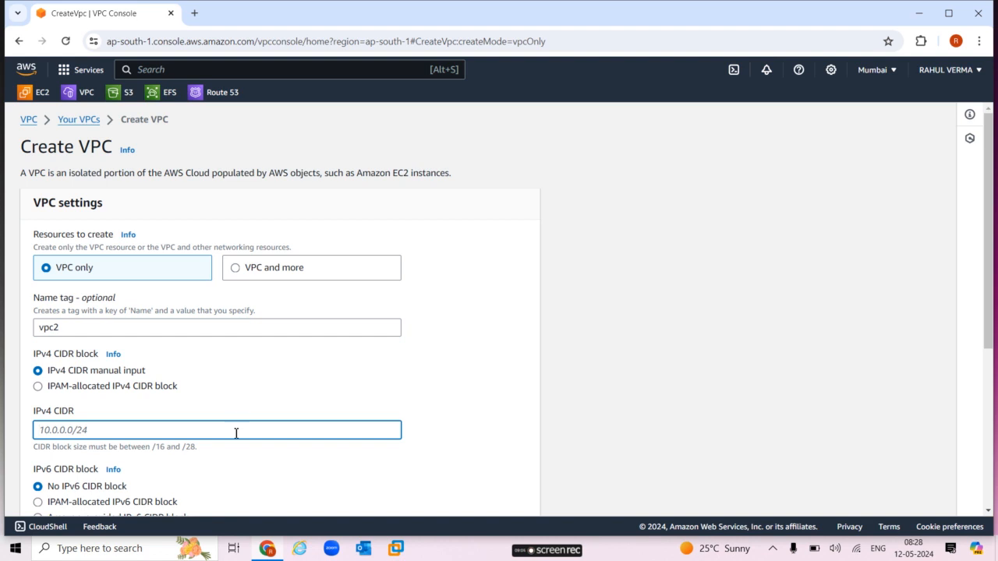
{"action": "type", "text": "192.168.0.0/16"}
{"action": "left_click_drag", "start_coordinate": [992, 306], "coordinate": [995, 477]}
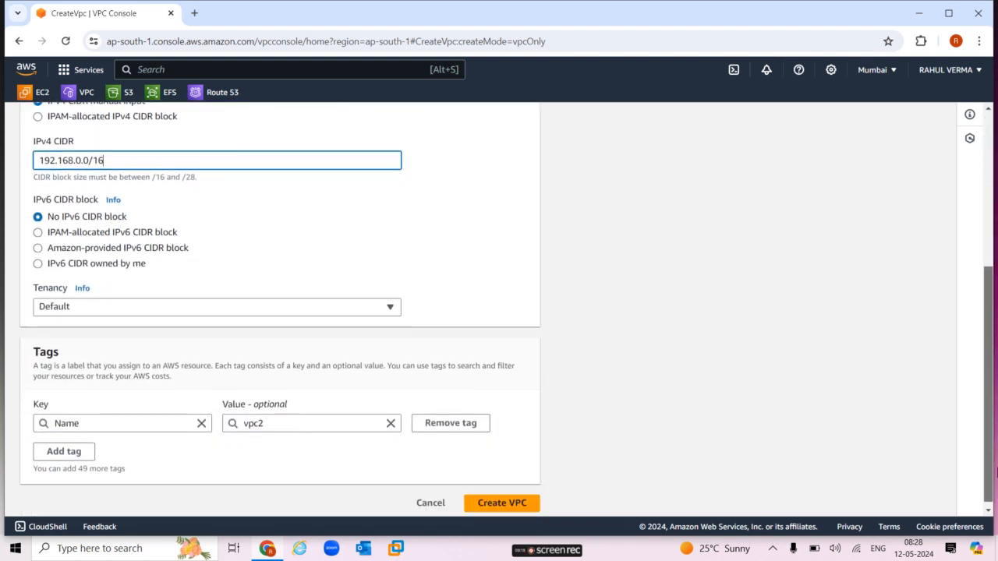
{"action": "left_click", "coordinate": [533, 507]}
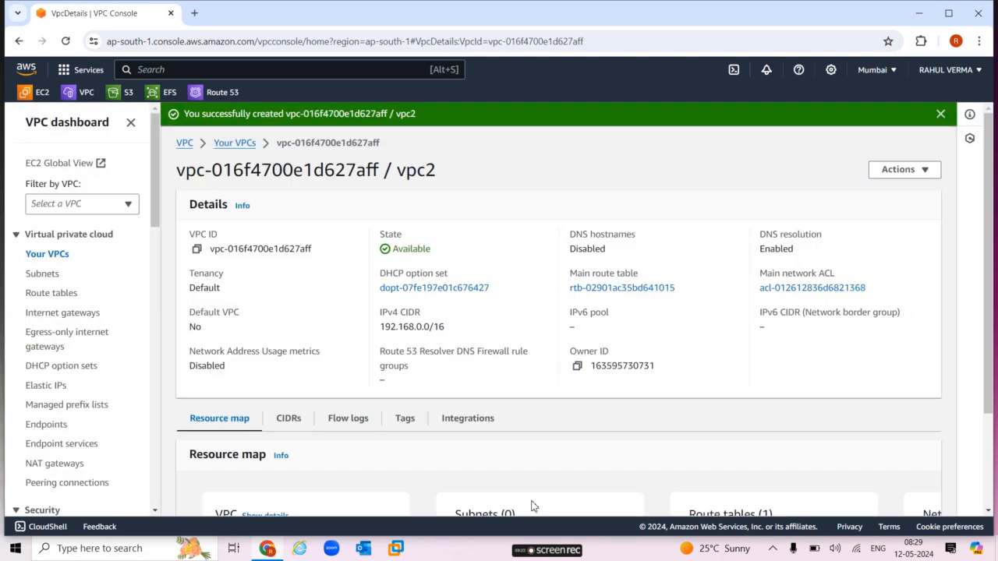
Start creating a new subnet in vpc2 and name it vpc2-subnet
{"action": "left_click", "coordinate": [43, 276]}
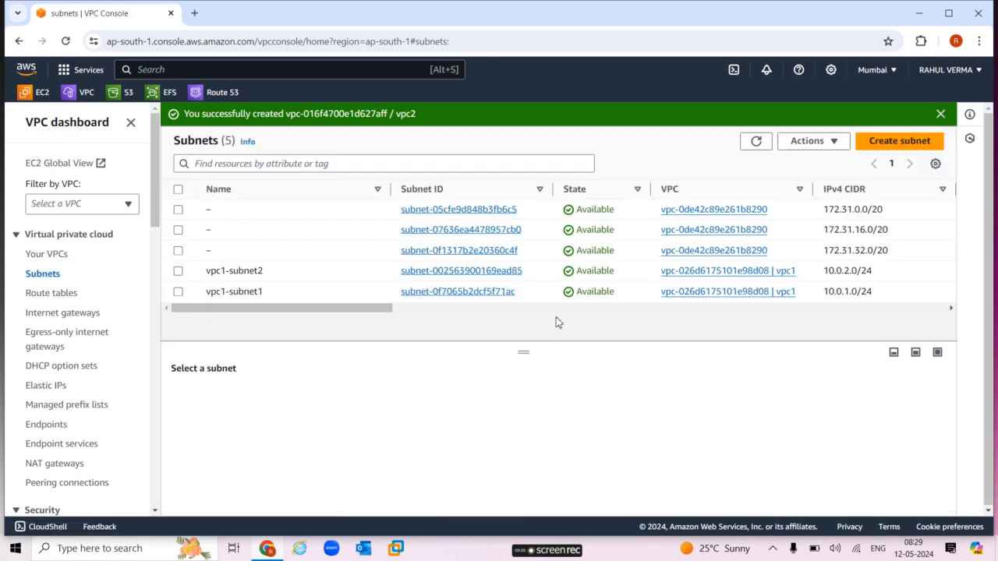
{"action": "left_click", "coordinate": [900, 141]}
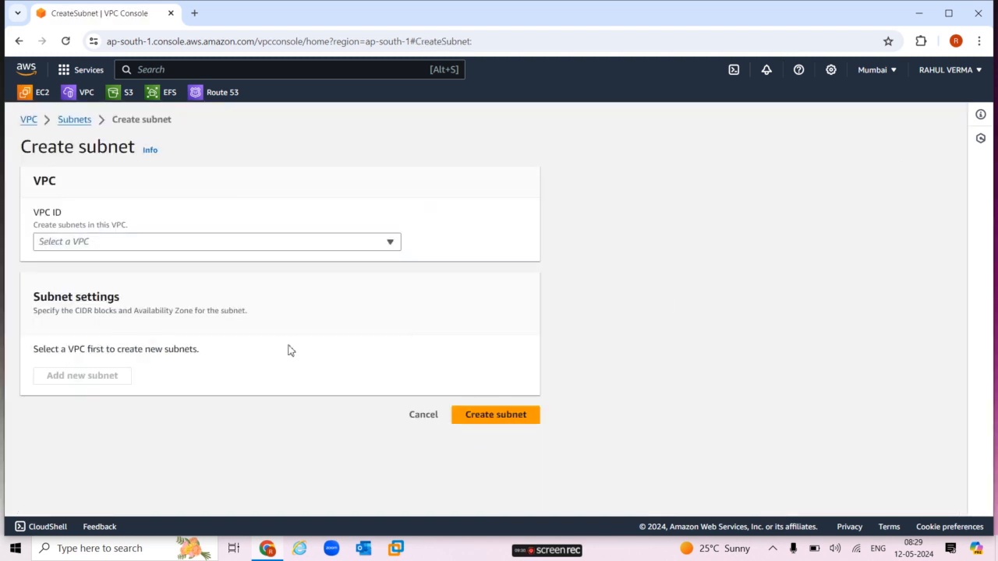
{"action": "left_click", "coordinate": [224, 244]}
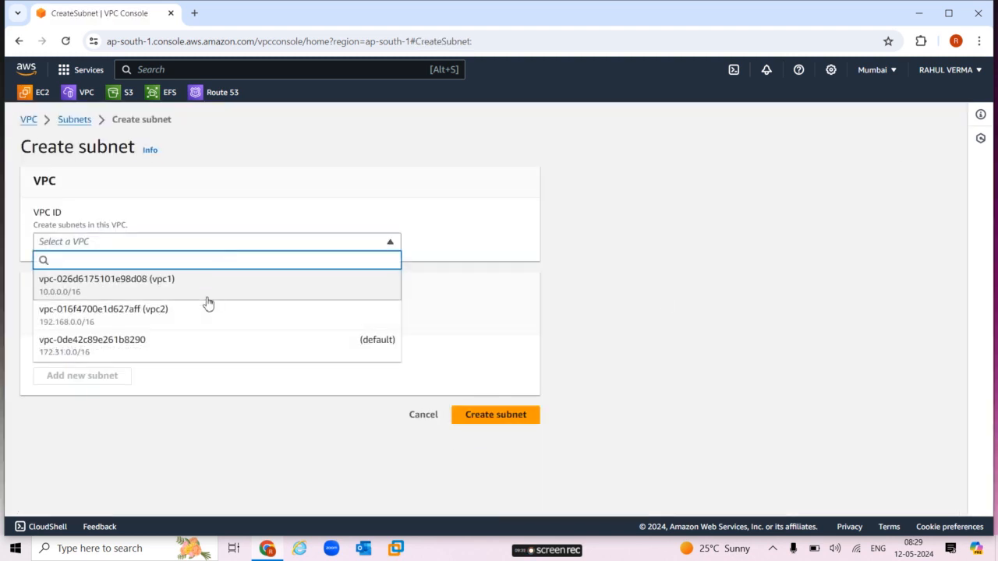
{"action": "left_click", "coordinate": [213, 321]}
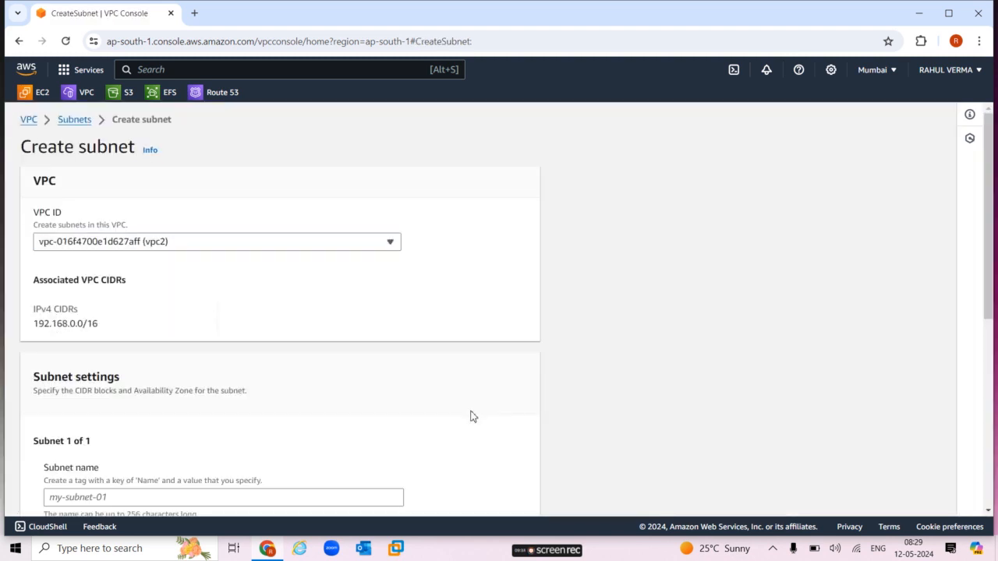
{"action": "left_click_drag", "start_coordinate": [990, 234], "coordinate": [991, 312]}
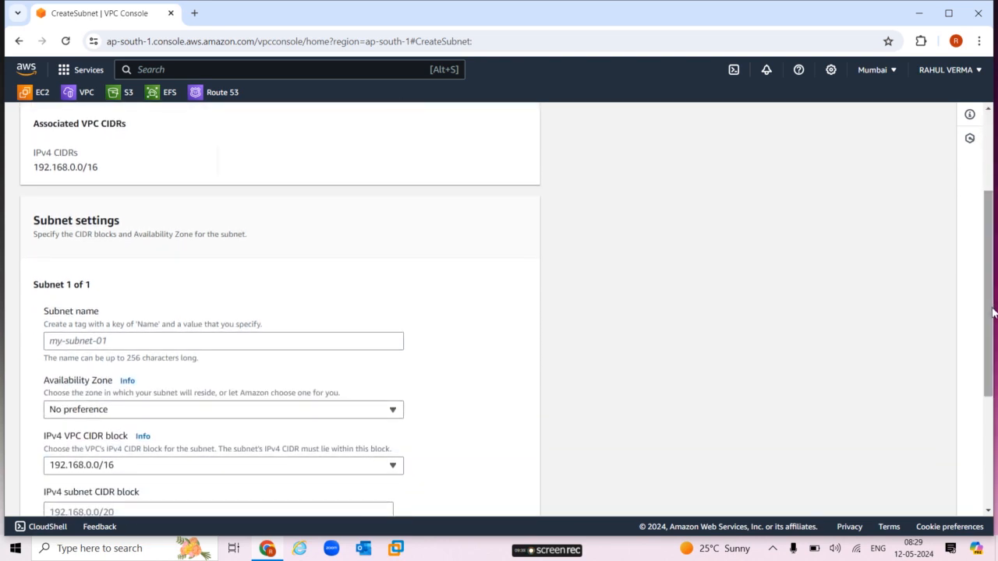
{"action": "left_click", "coordinate": [363, 339]}
{"action": "type", "text": "vpc2-subnet"}
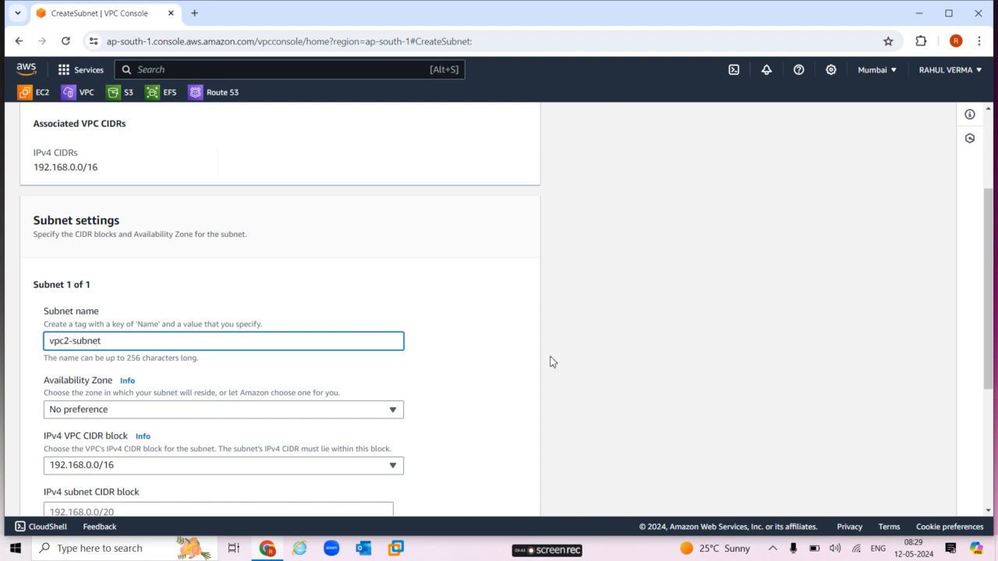
Set the subnet's Availability Zone to ap-south-1a and its IPv4 CIDR block to 192.168.1.0/24, and create it
{"action": "left_click", "coordinate": [236, 413]}
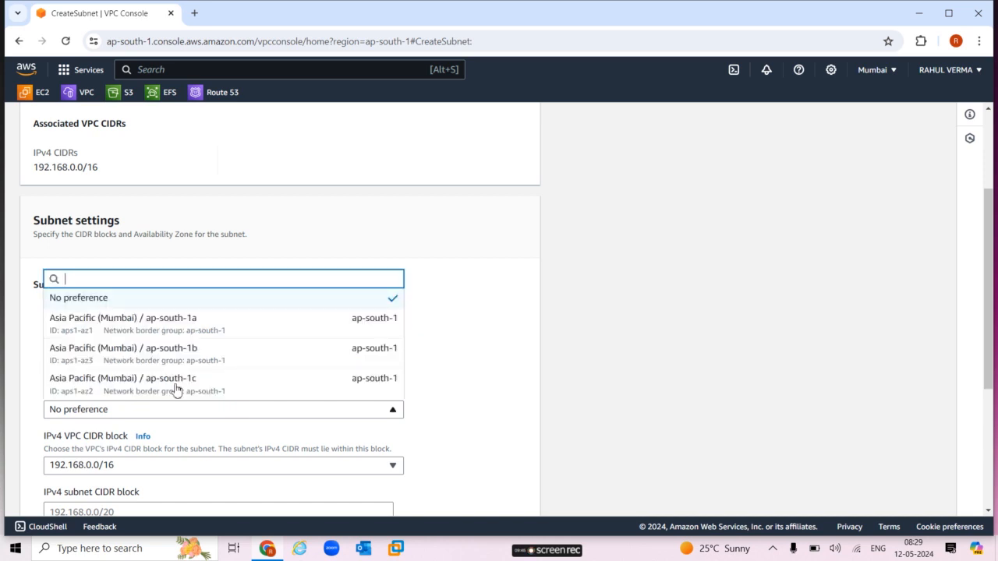
{"action": "left_click", "coordinate": [268, 318]}
{"action": "left_click_drag", "start_coordinate": [992, 347], "coordinate": [992, 433]}
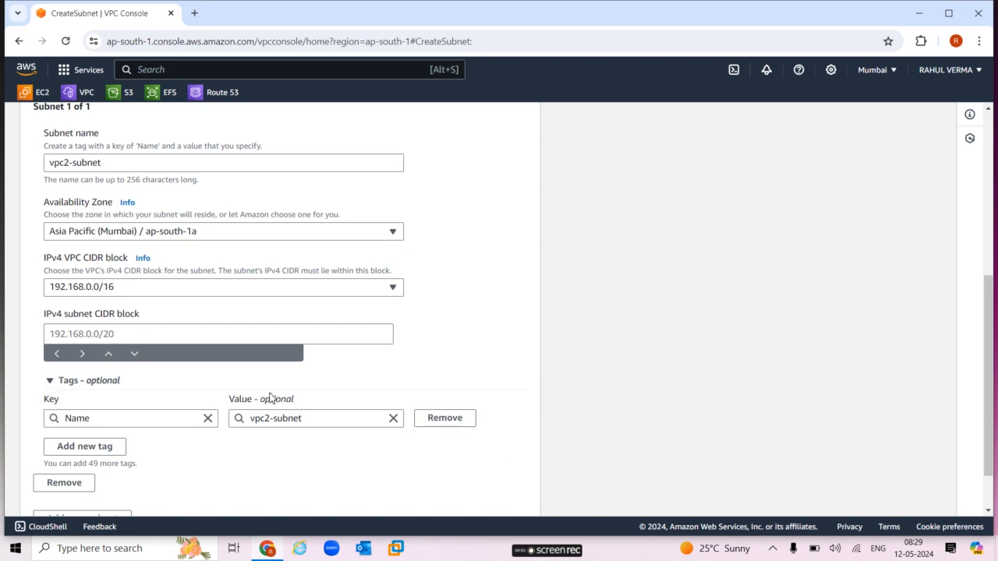
{"action": "left_click", "coordinate": [205, 338]}
{"action": "type", "text": "192.168.1.0"}
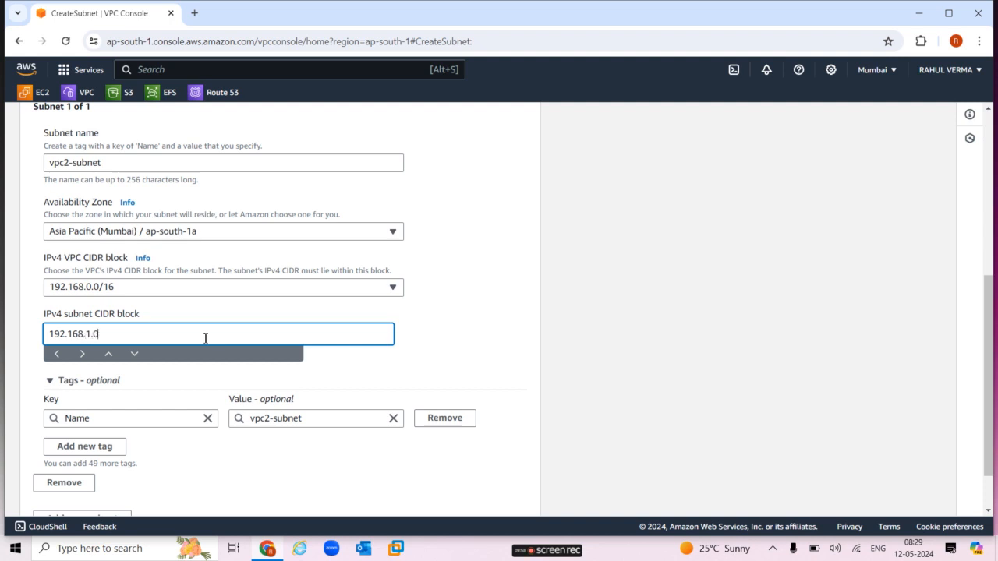
{"action": "type", "text": "/24"}
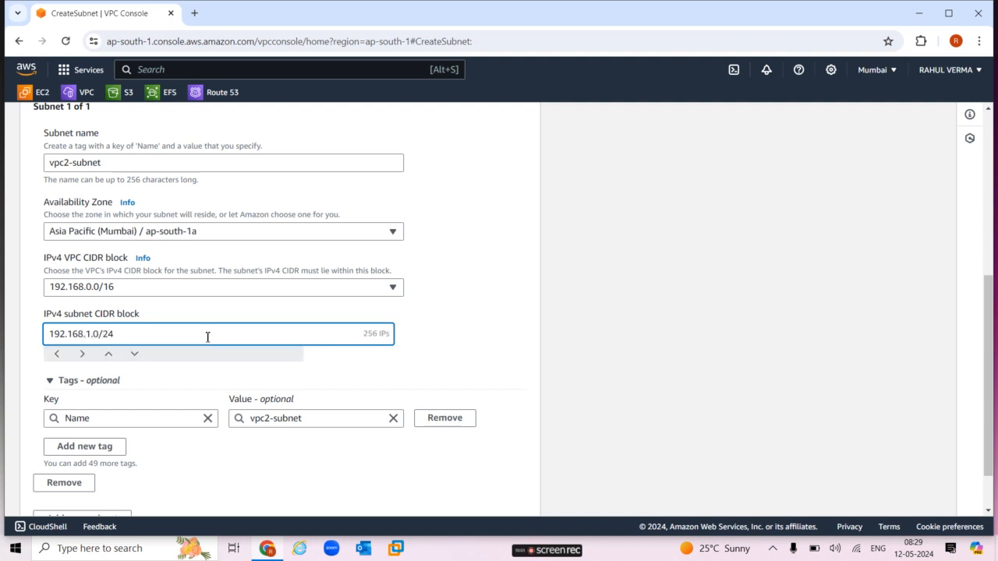
{"action": "scroll", "coordinate": [993, 488], "scroll_direction": "down", "scroll_amount": 2}
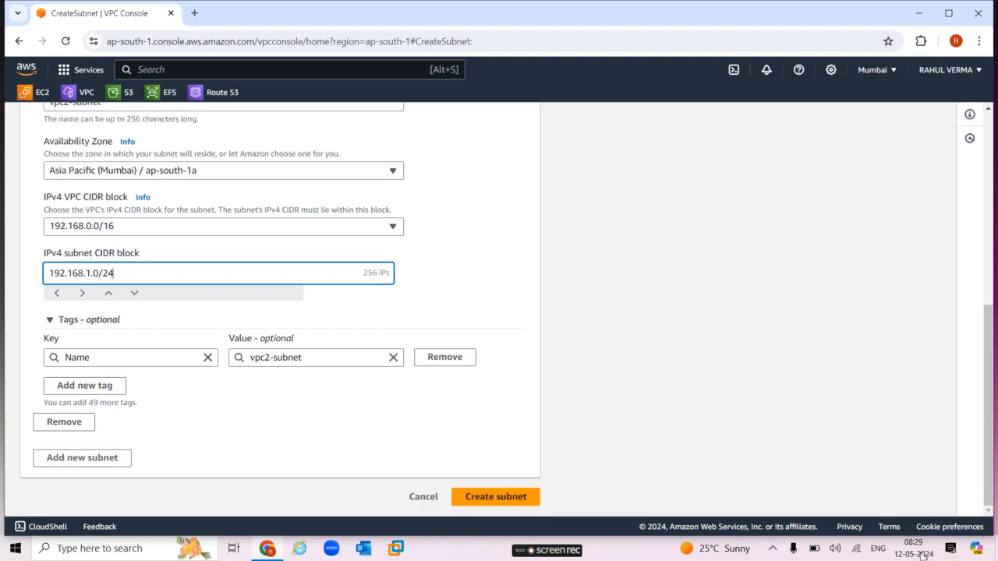
{"action": "left_click", "coordinate": [510, 496]}
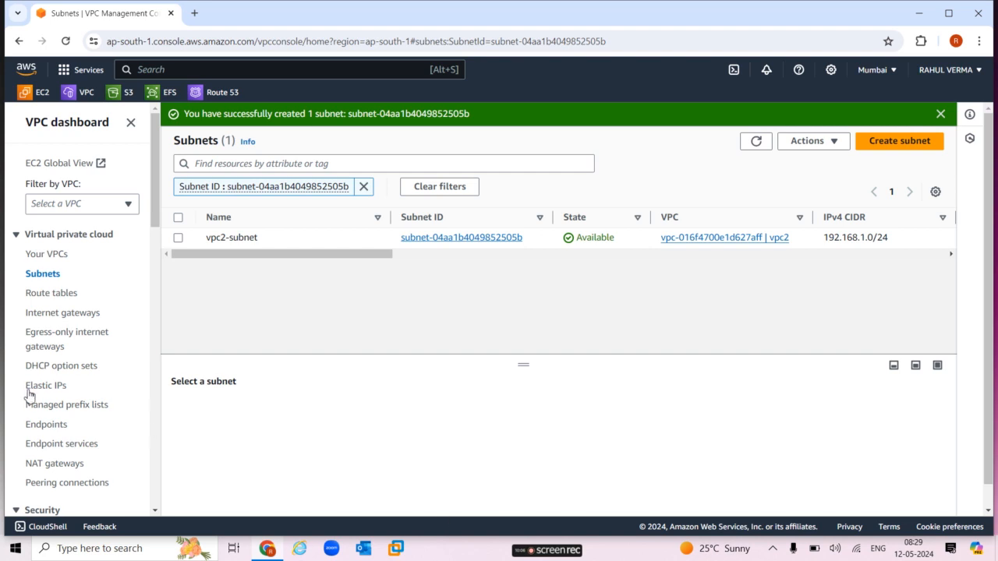
Create a new internet gateway with the name tag vpc2-igw
{"action": "left_click", "coordinate": [88, 315]}
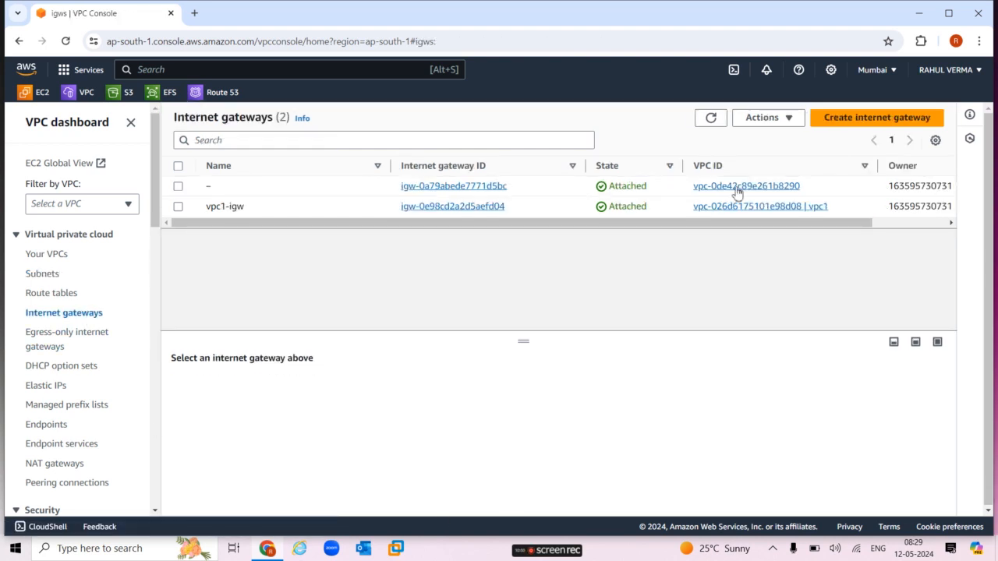
{"action": "left_click", "coordinate": [883, 123]}
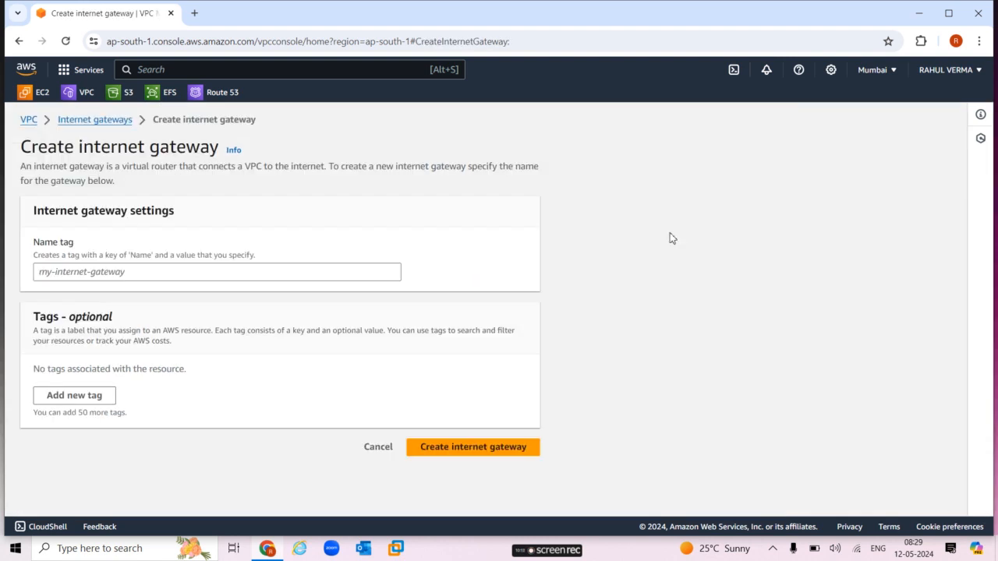
{"action": "left_click", "coordinate": [150, 273]}
{"action": "type", "text": "vpc2-igw"}
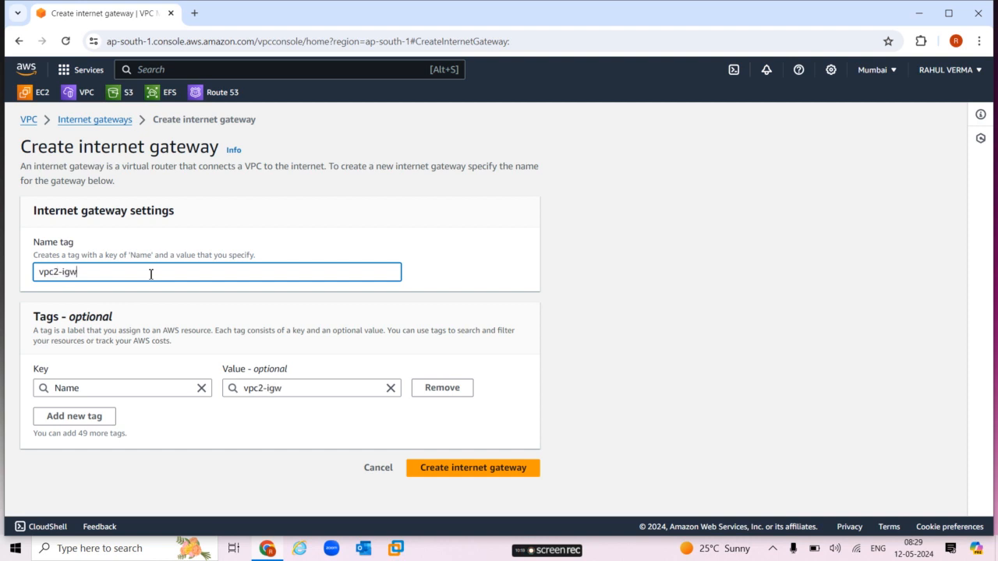
{"action": "left_click", "coordinate": [524, 469]}
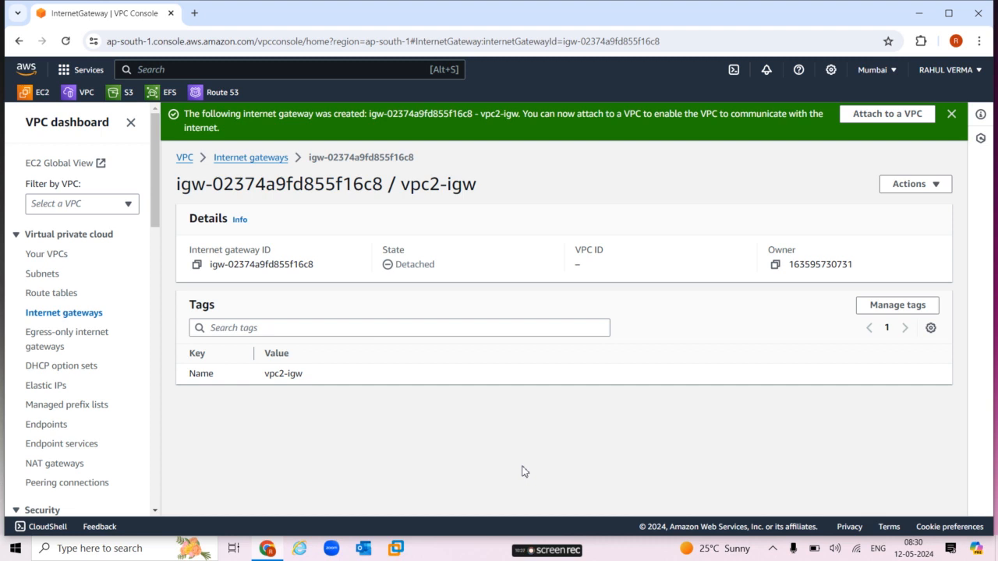
Attach the new internet gateway vpc2-igw to vpc2
{"action": "left_click", "coordinate": [889, 120]}
{"action": "left_click", "coordinate": [340, 275]}
{"action": "left_click", "coordinate": [194, 303]}
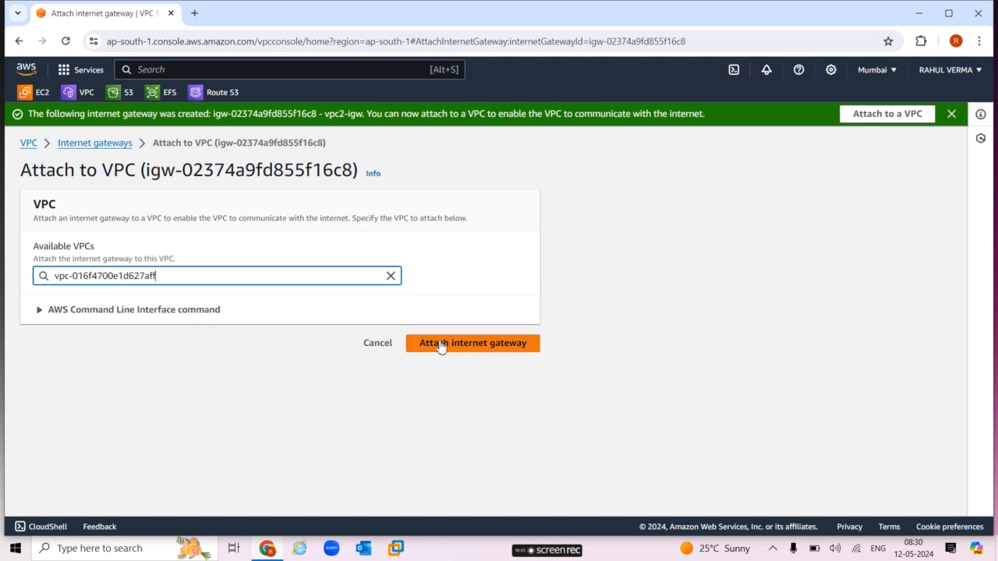
{"action": "left_click", "coordinate": [451, 349]}
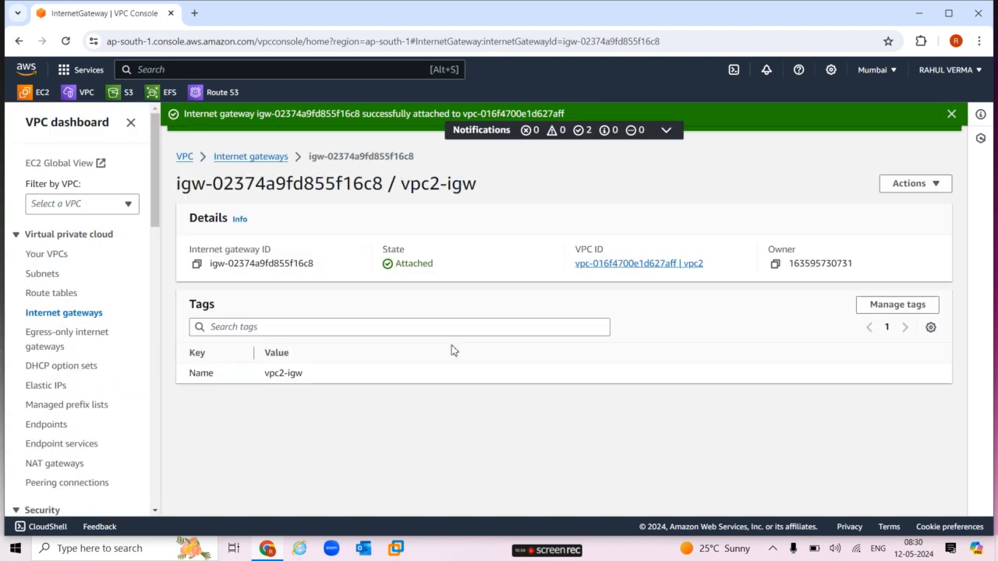
Refresh the list of route tables and open the details of the one belonging to vpc2
{"action": "left_click", "coordinate": [64, 296]}
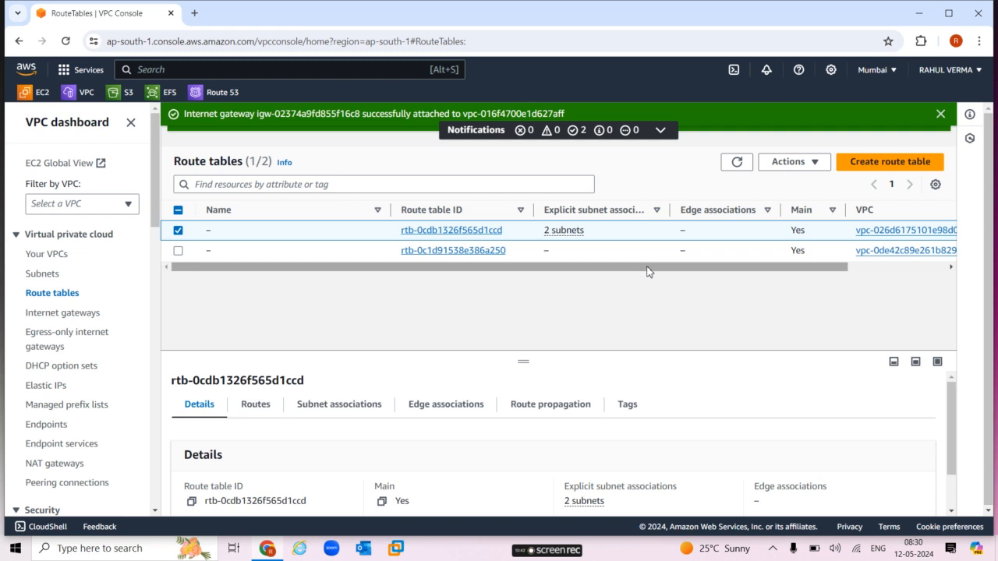
{"action": "right_click", "coordinate": [726, 279]}
{"action": "left_click", "coordinate": [886, 318]}
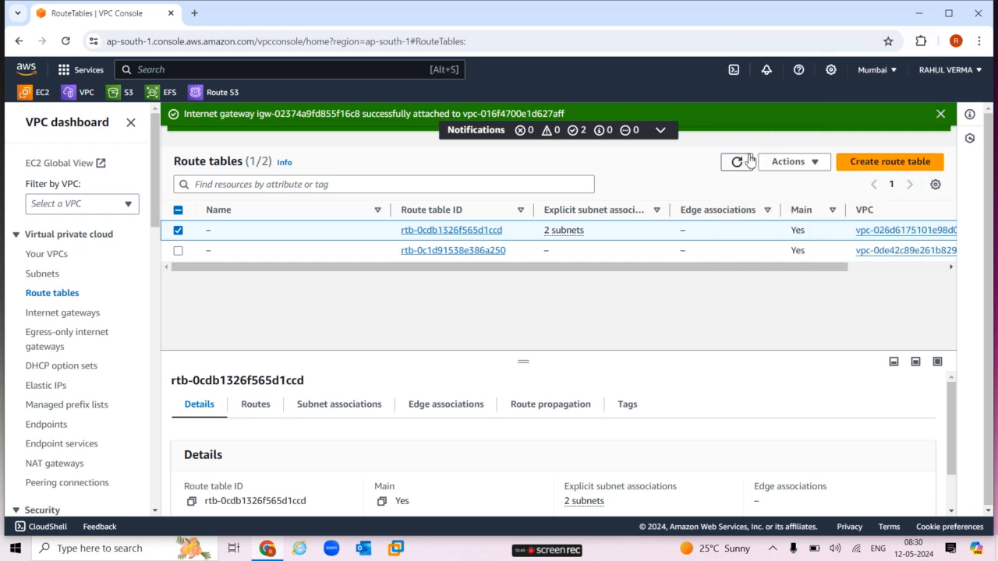
{"action": "left_click", "coordinate": [747, 161]}
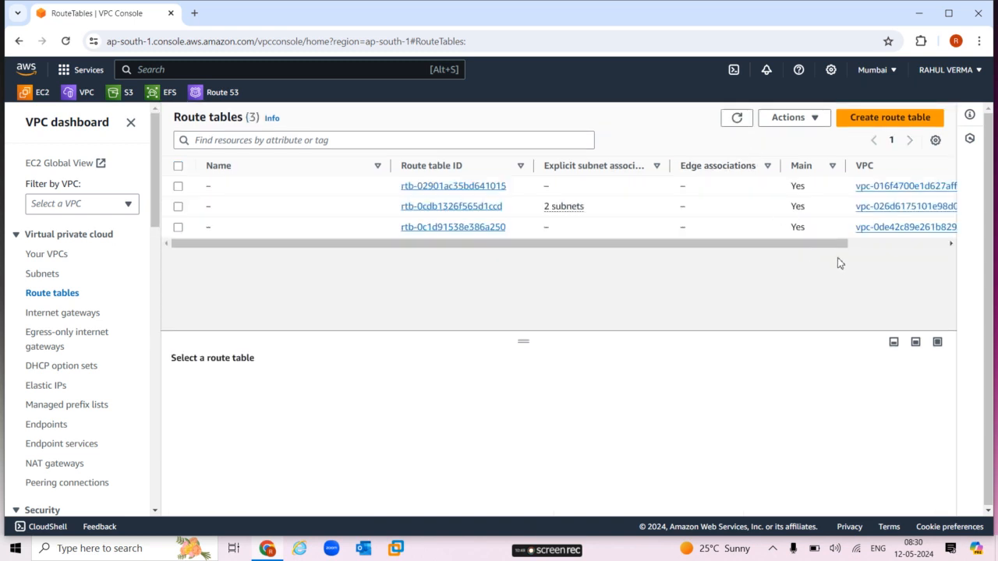
{"action": "left_click_drag", "start_coordinate": [835, 244], "coordinate": [724, 262]}
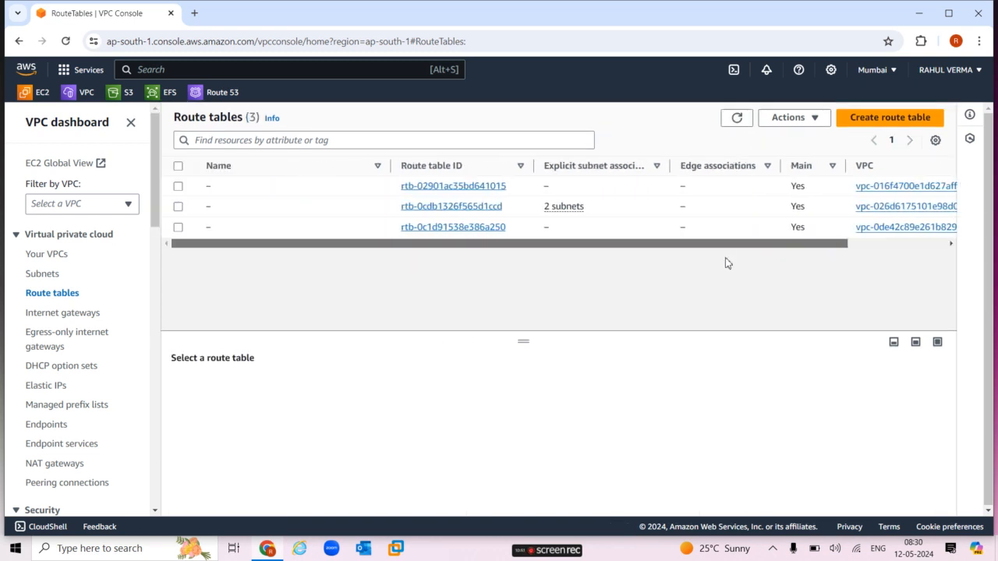
{"action": "left_click", "coordinate": [463, 189]}
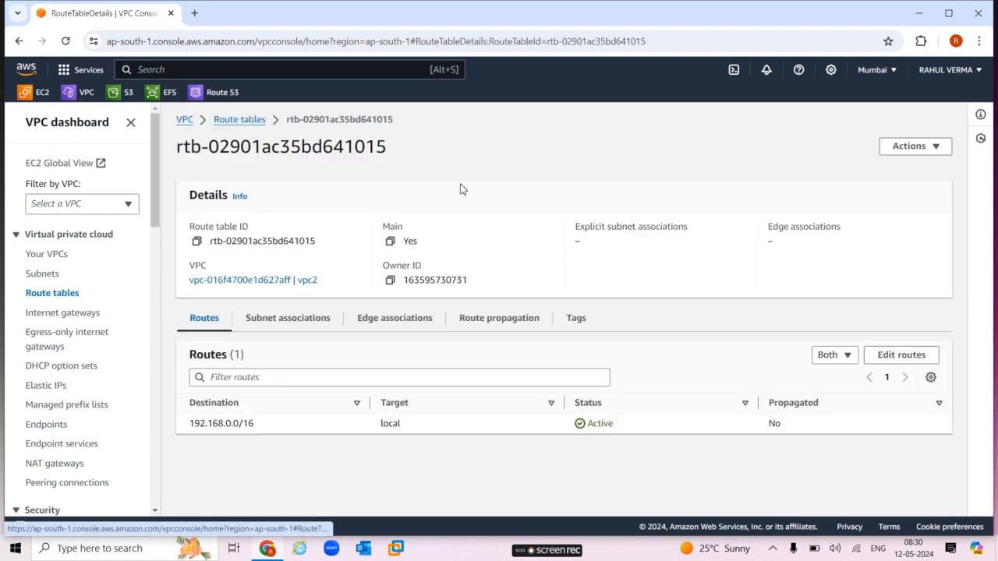
Add a route to vpc2's route table with destination 0.0.0.0/0 and the internet gateway vpc2-igw as target, and save it
{"action": "left_click", "coordinate": [923, 356]}
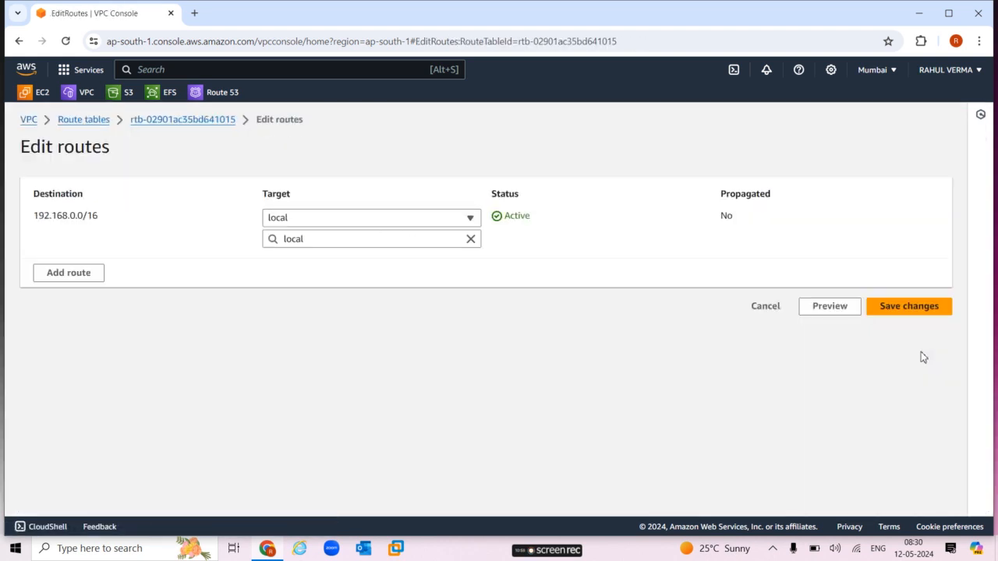
{"action": "left_click", "coordinate": [94, 276]}
{"action": "left_click", "coordinate": [86, 264]}
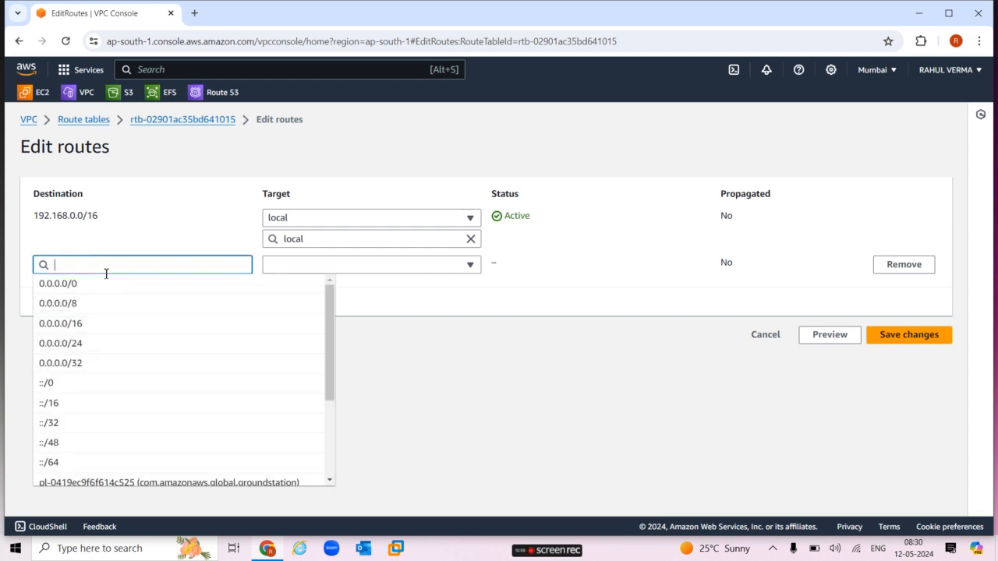
{"action": "left_click", "coordinate": [120, 287]}
{"action": "left_click", "coordinate": [309, 267]}
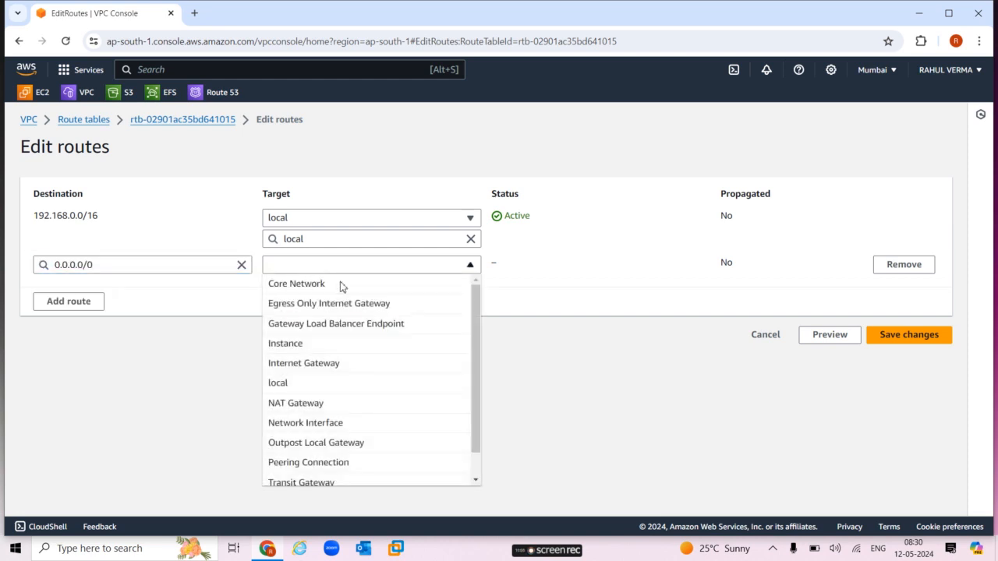
{"action": "left_click", "coordinate": [326, 372]}
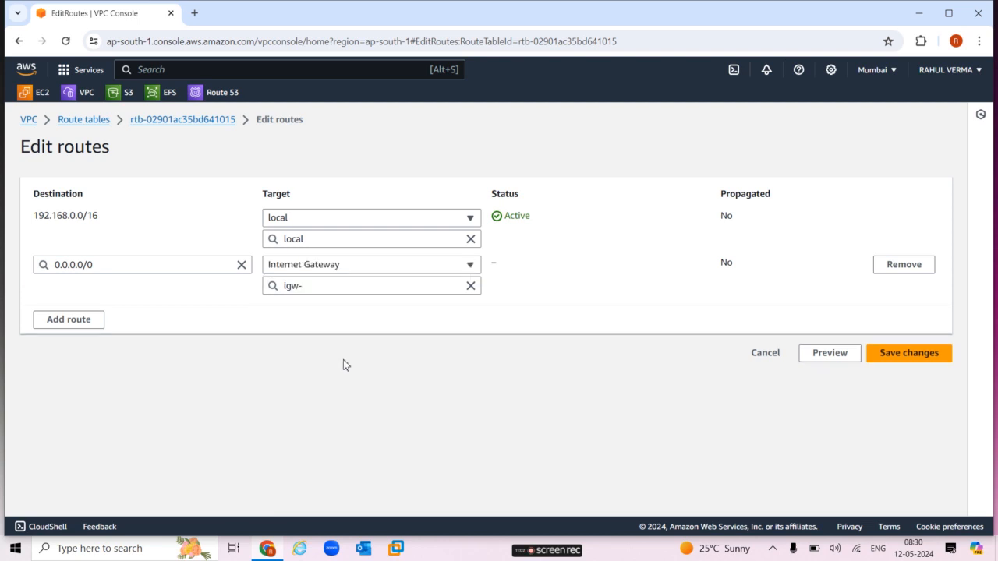
{"action": "left_click", "coordinate": [426, 288]}
{"action": "left_click", "coordinate": [413, 329]}
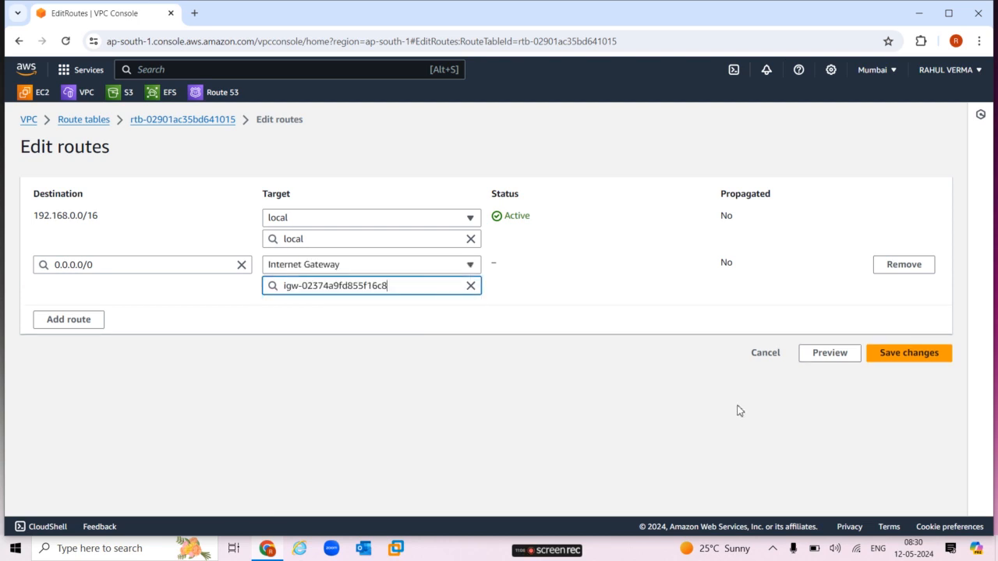
{"action": "left_click", "coordinate": [914, 361]}
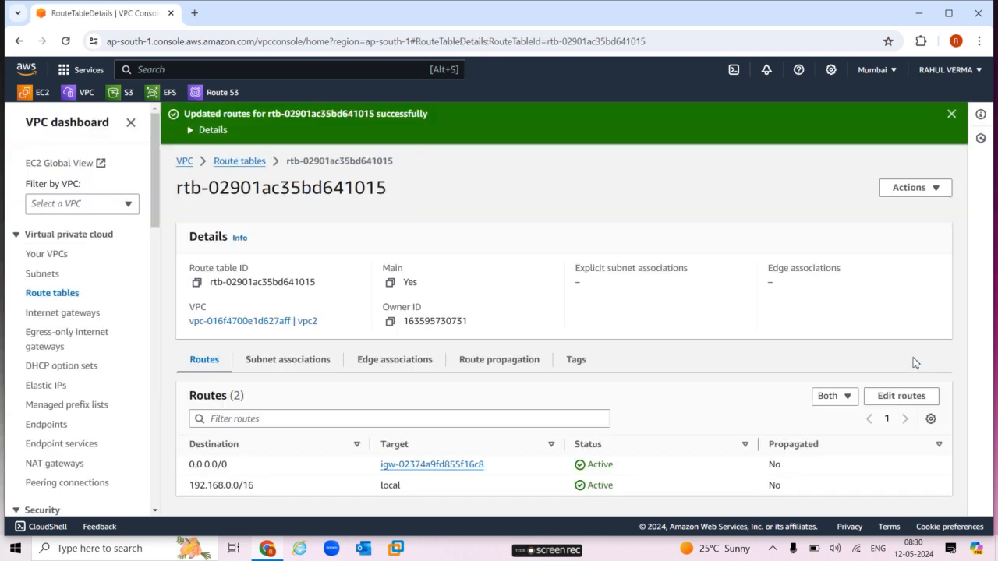
Explicitly associate vpc2-subnet with vpc2's route table and save the association
{"action": "left_click", "coordinate": [314, 360]}
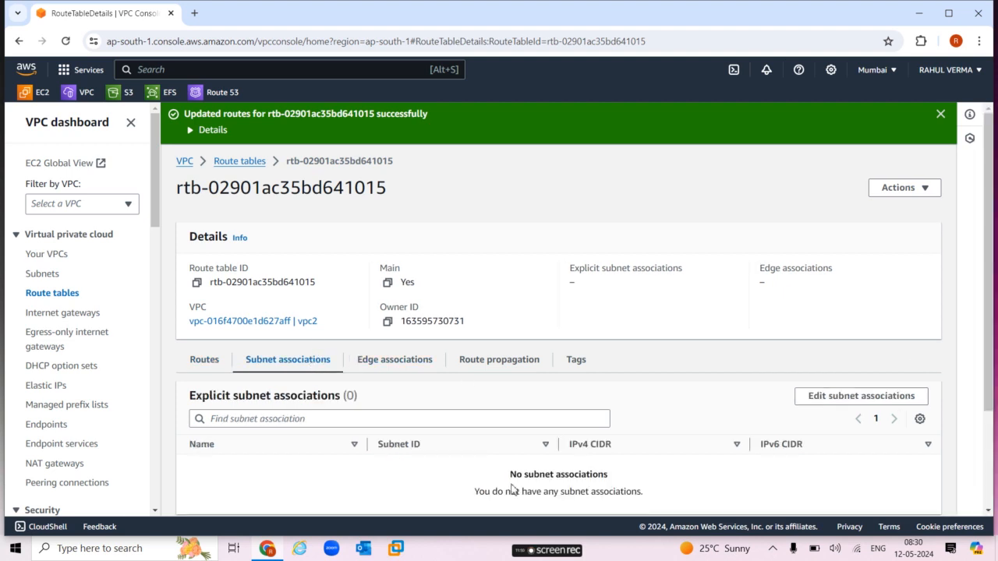
{"action": "left_click", "coordinate": [838, 398]}
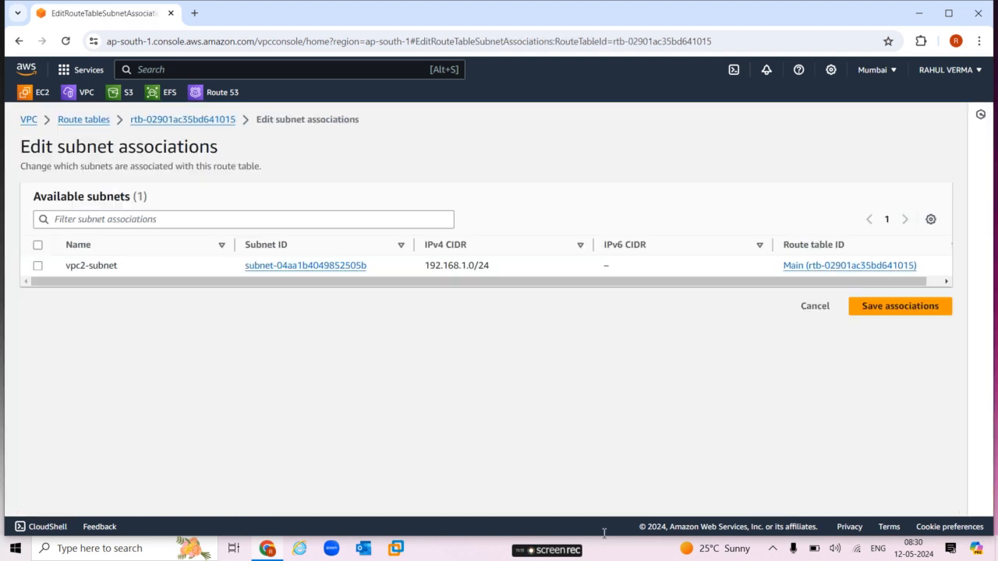
{"action": "left_click", "coordinate": [37, 267]}
{"action": "left_click", "coordinate": [897, 392]}
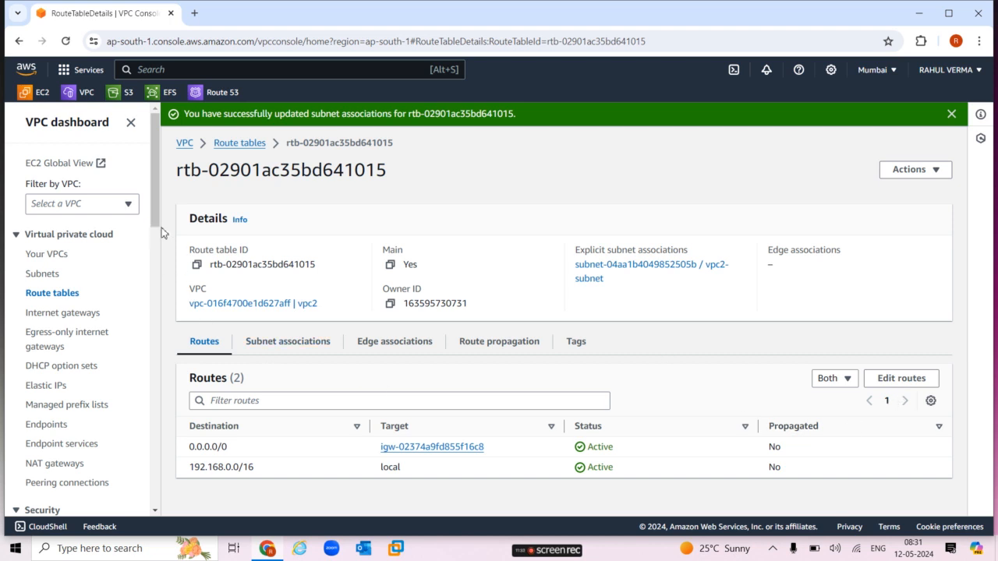
Start a new VPC peering connection named vpc1-vpc2 and choose vpc1 as the requester VPC
{"action": "left_click", "coordinate": [93, 485]}
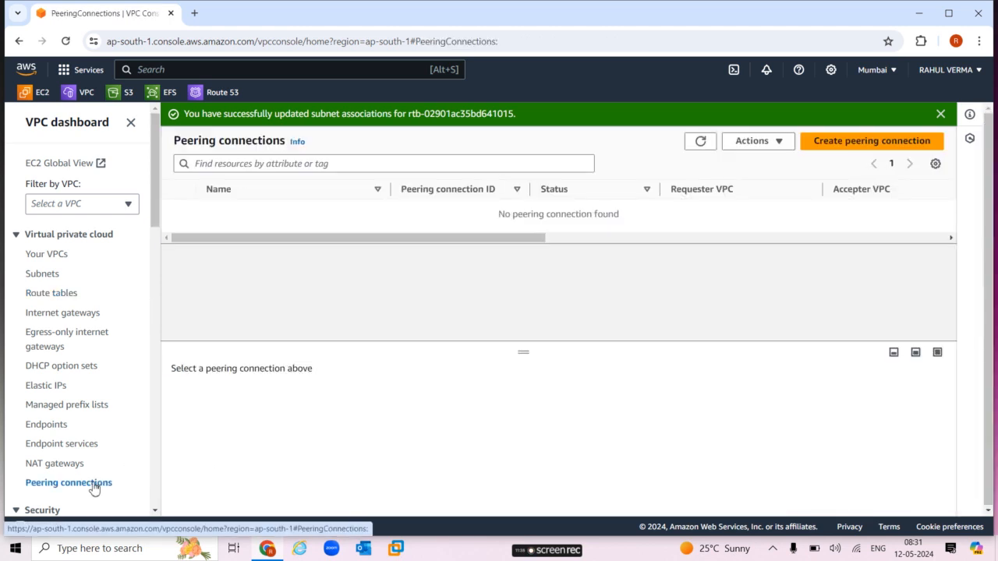
{"action": "left_click", "coordinate": [856, 146]}
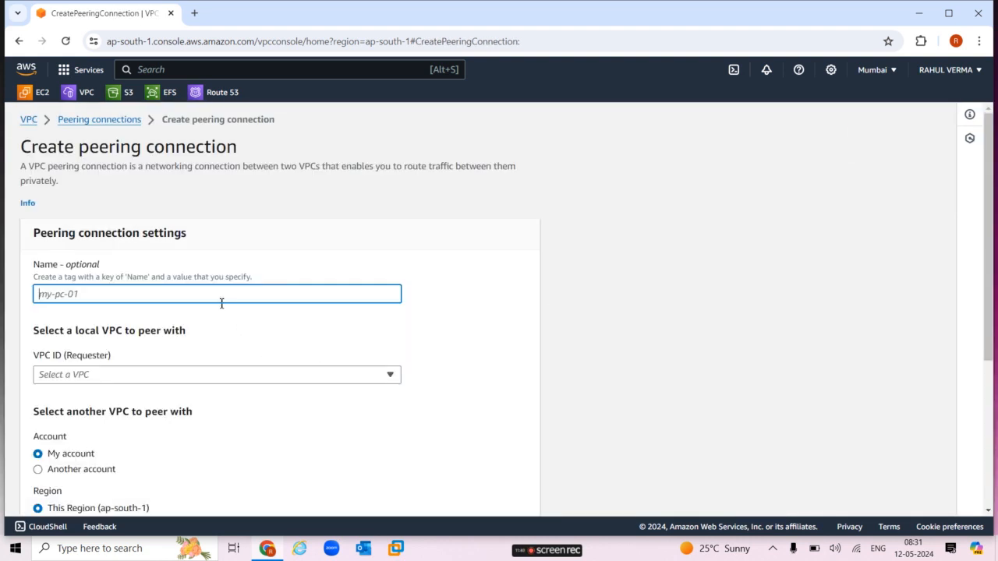
{"action": "type", "text": "vpc1-vpc2"}
{"action": "left_click", "coordinate": [279, 377]}
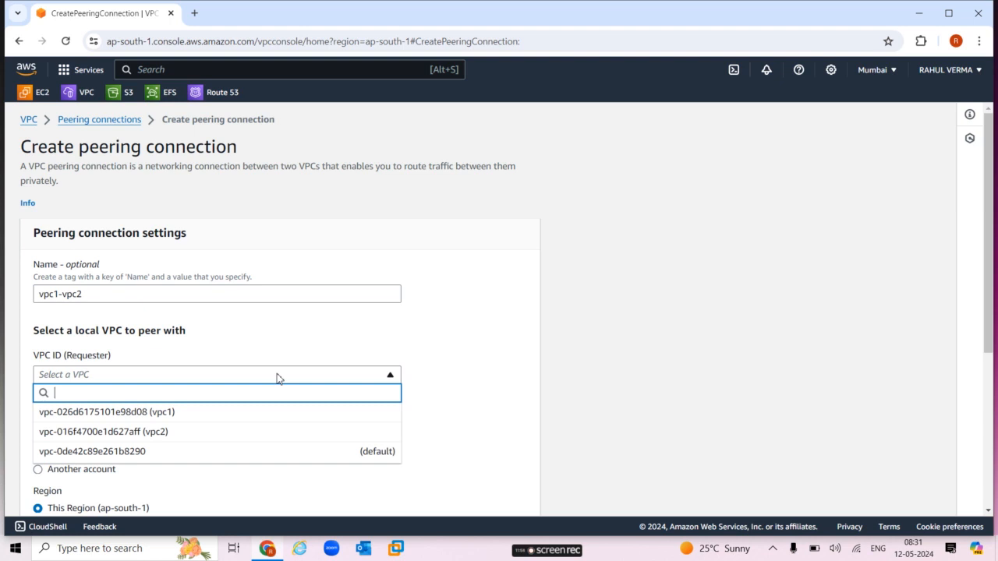
{"action": "left_click", "coordinate": [224, 416]}
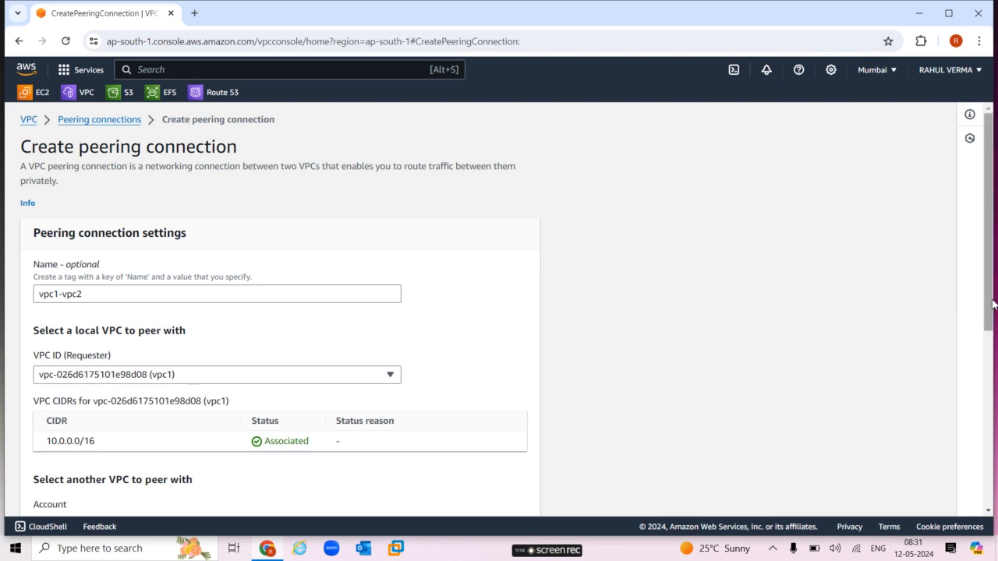
Choose vpc2 in the same account and region as the accepter VPC and create the peering connection
{"action": "left_click_drag", "start_coordinate": [993, 305], "coordinate": [993, 396]}
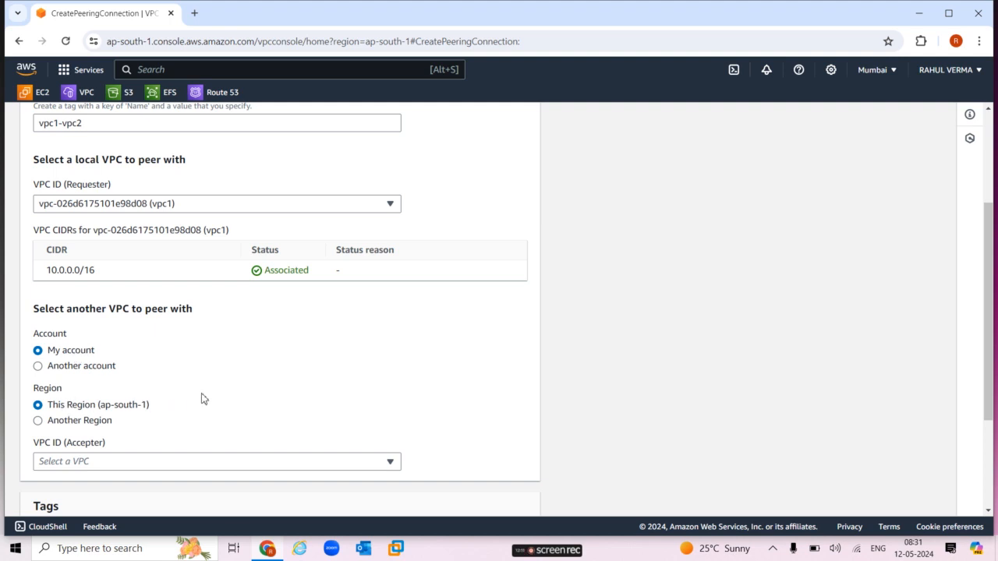
{"action": "left_click", "coordinate": [128, 462]}
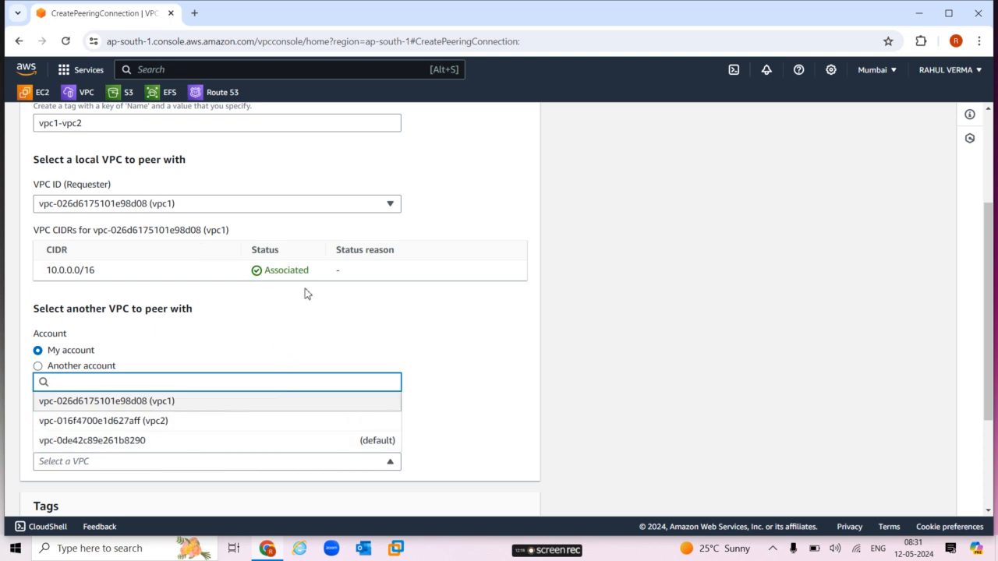
{"action": "left_click", "coordinate": [318, 352]}
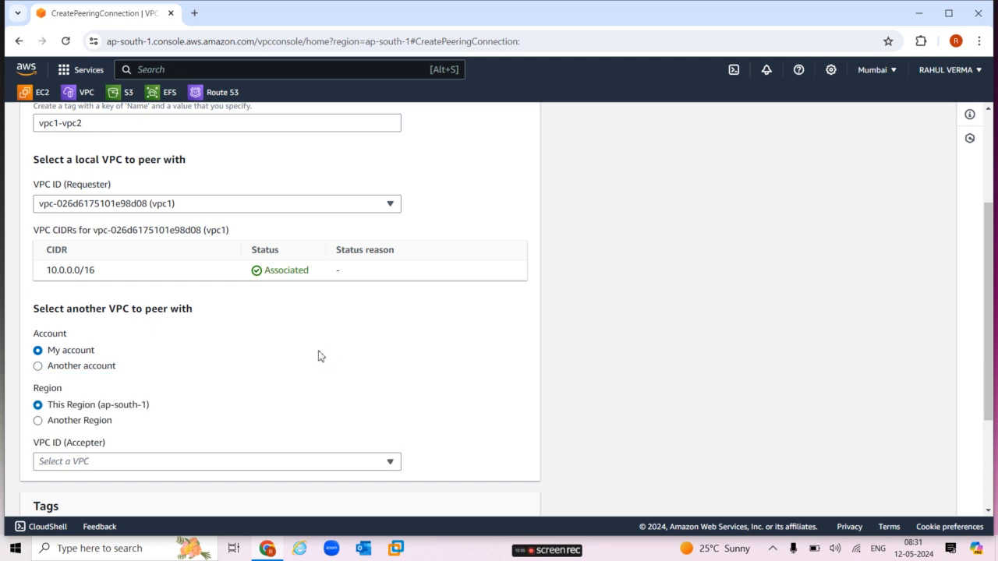
{"action": "left_click", "coordinate": [237, 463]}
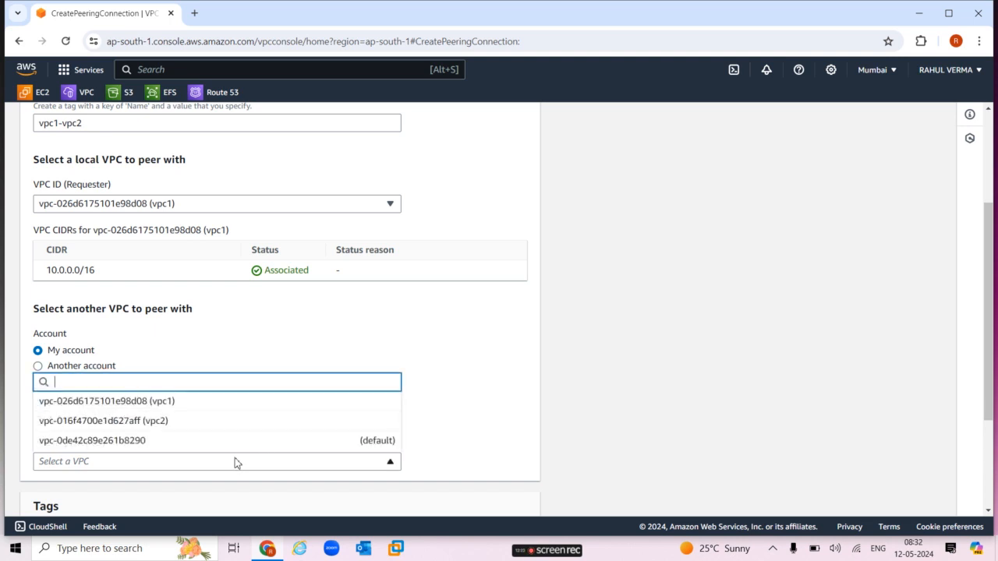
{"action": "left_click", "coordinate": [384, 346]}
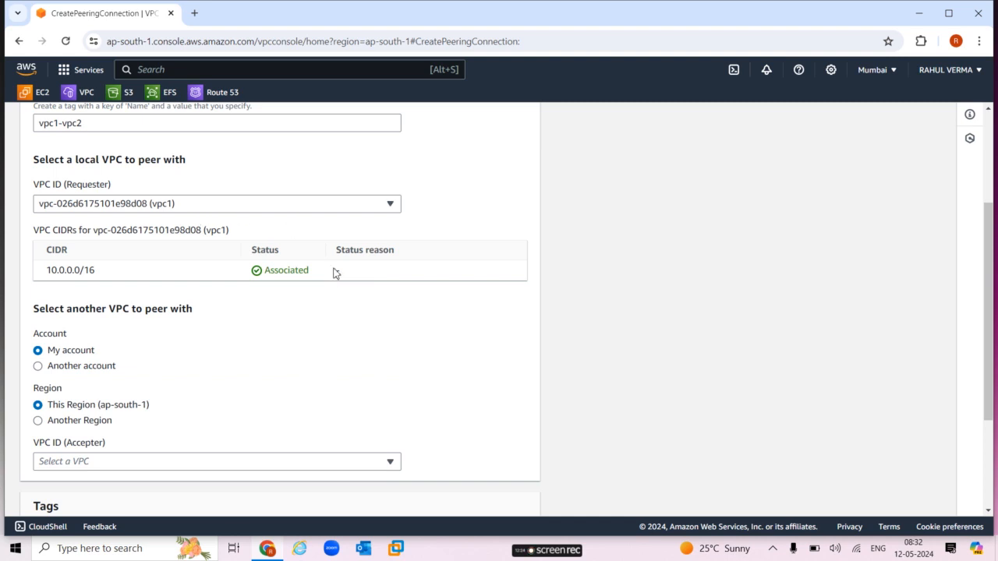
{"action": "left_click", "coordinate": [333, 462]}
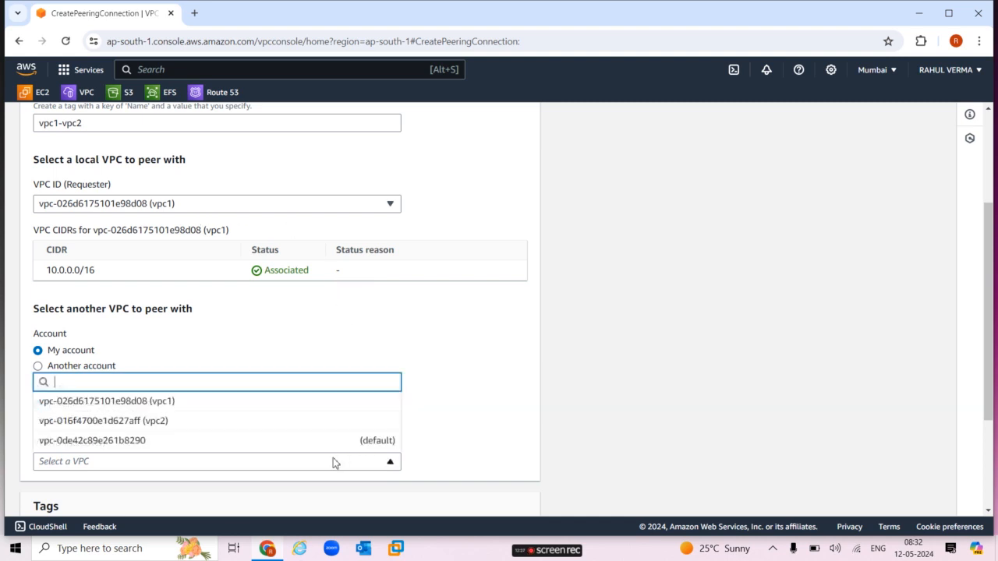
{"action": "left_click", "coordinate": [203, 421]}
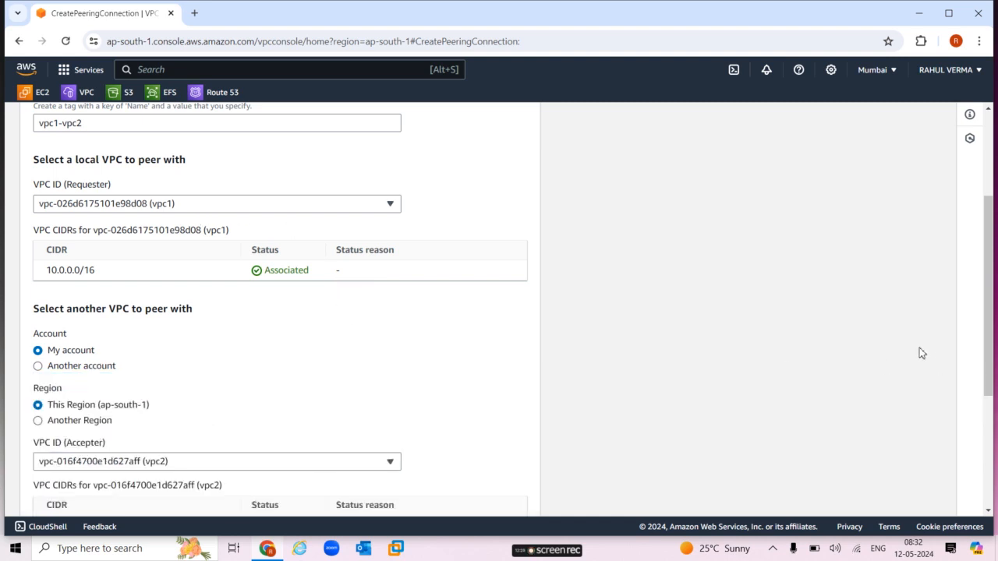
{"action": "left_click_drag", "start_coordinate": [986, 355], "coordinate": [994, 482]}
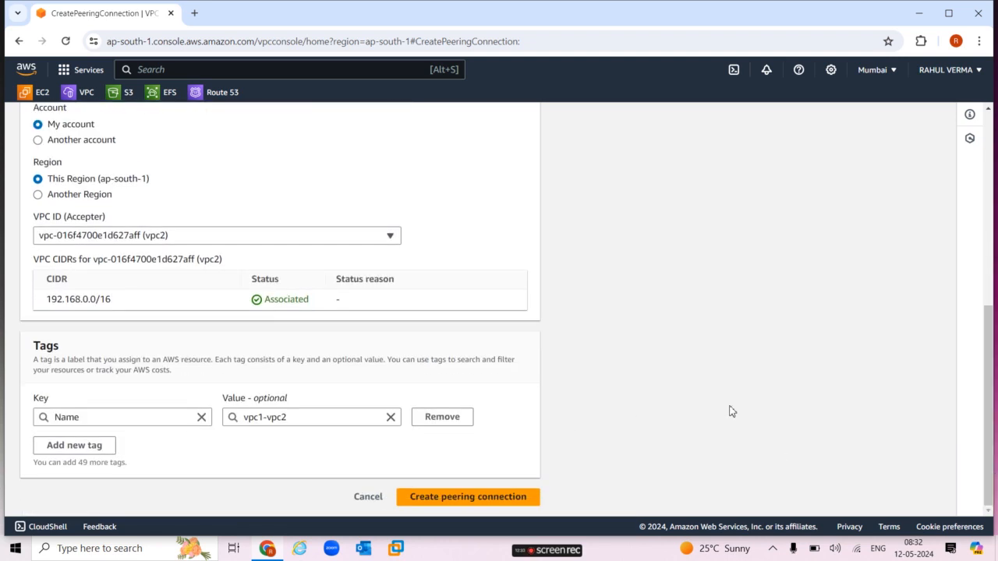
{"action": "left_click", "coordinate": [505, 497]}
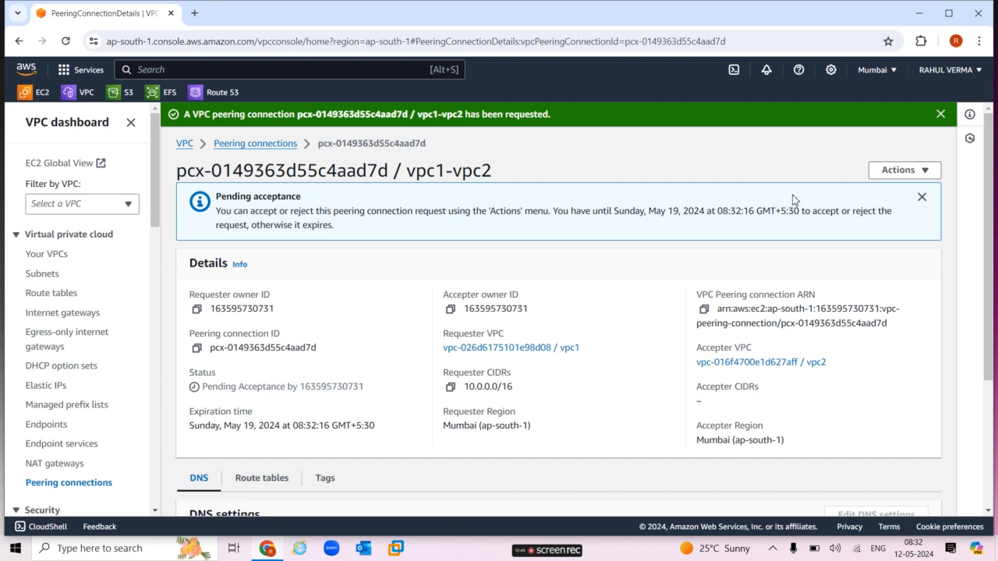
Accept the pending vpc1-vpc2 peering connection request
{"action": "left_click", "coordinate": [889, 179]}
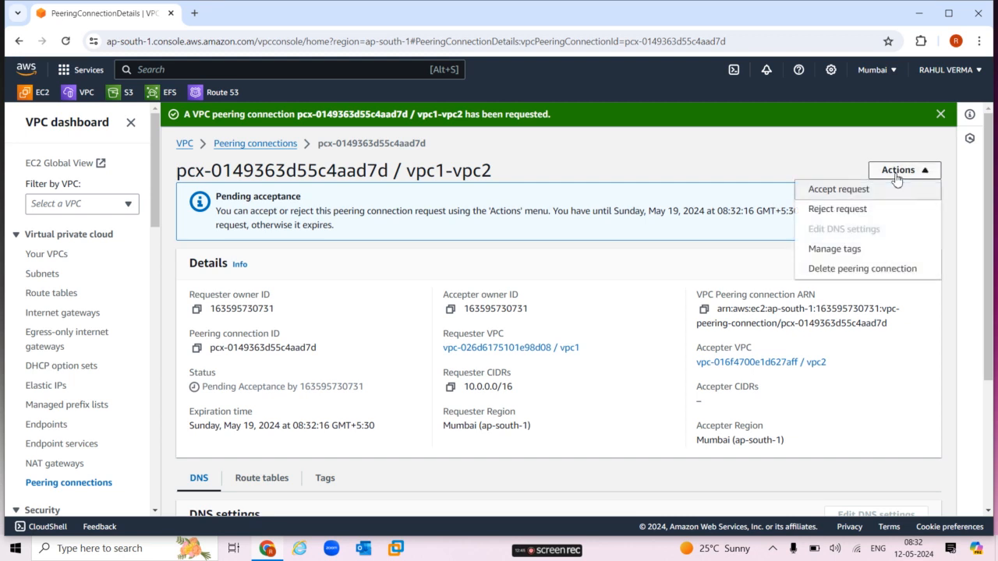
{"action": "left_click", "coordinate": [857, 196]}
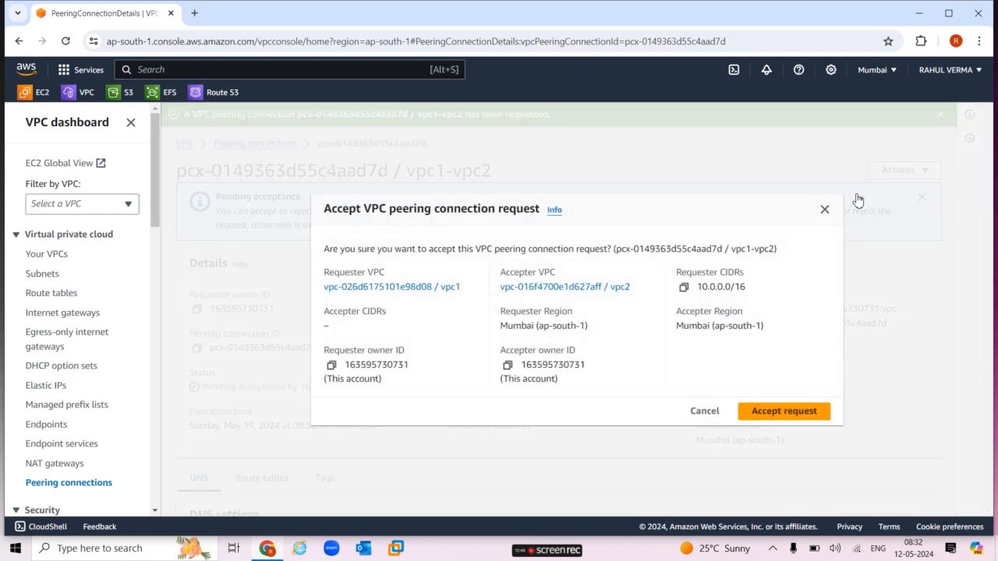
{"action": "left_click", "coordinate": [797, 413]}
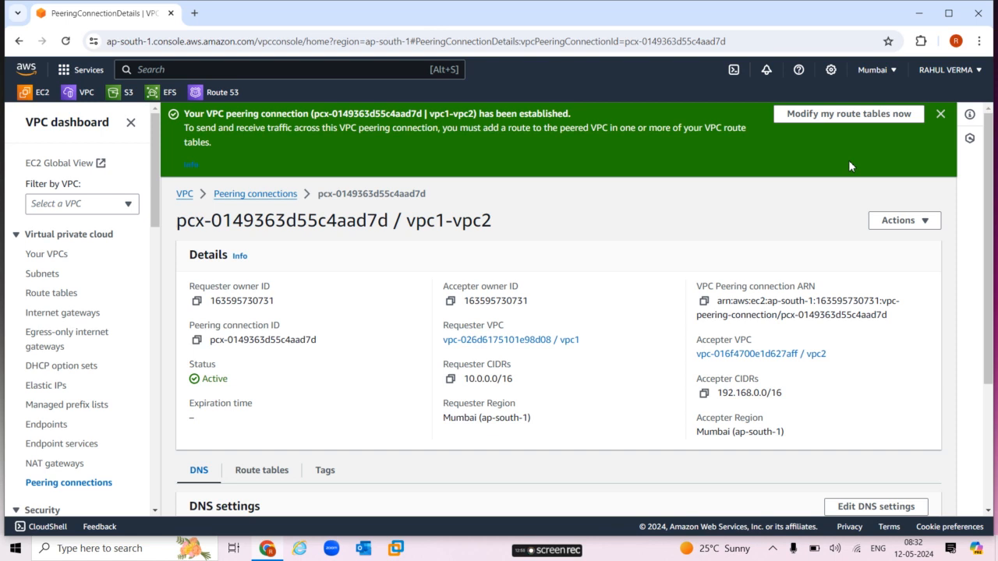
Go to the list of route tables and open the details of the one belonging to vpc1
{"action": "left_click", "coordinate": [835, 116]}
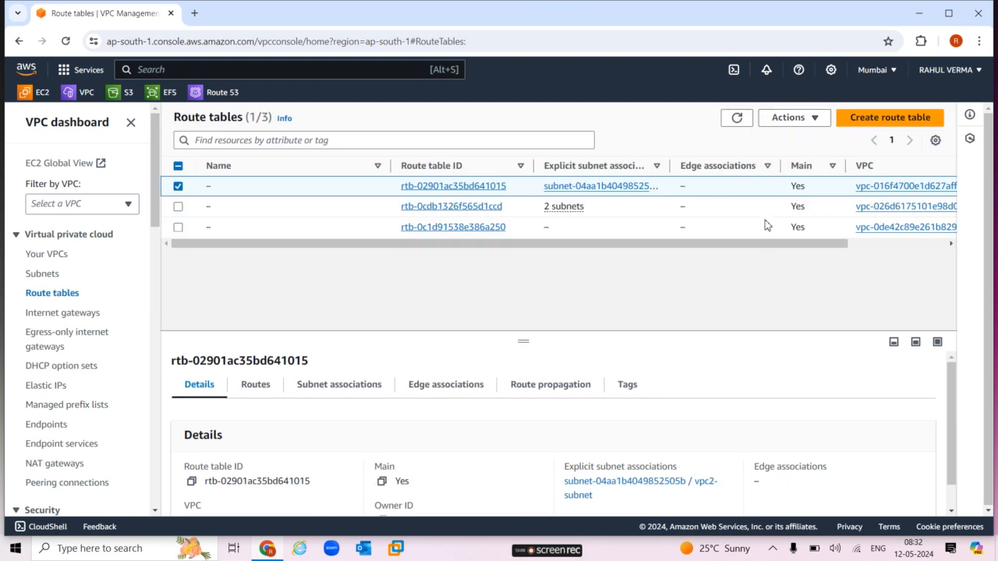
{"action": "right_click", "coordinate": [833, 244]}
{"action": "left_click", "coordinate": [890, 245]}
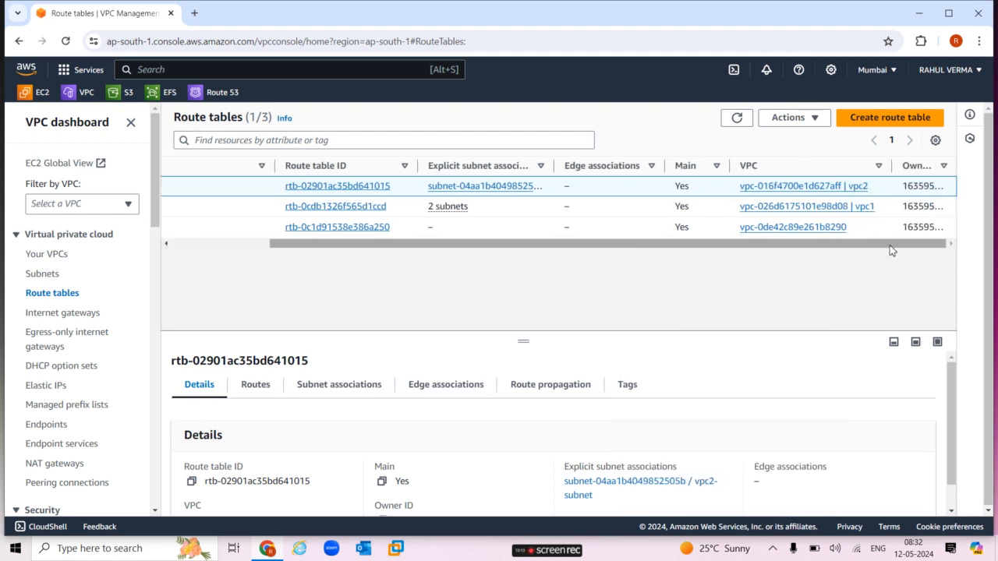
{"action": "left_click", "coordinate": [355, 208]}
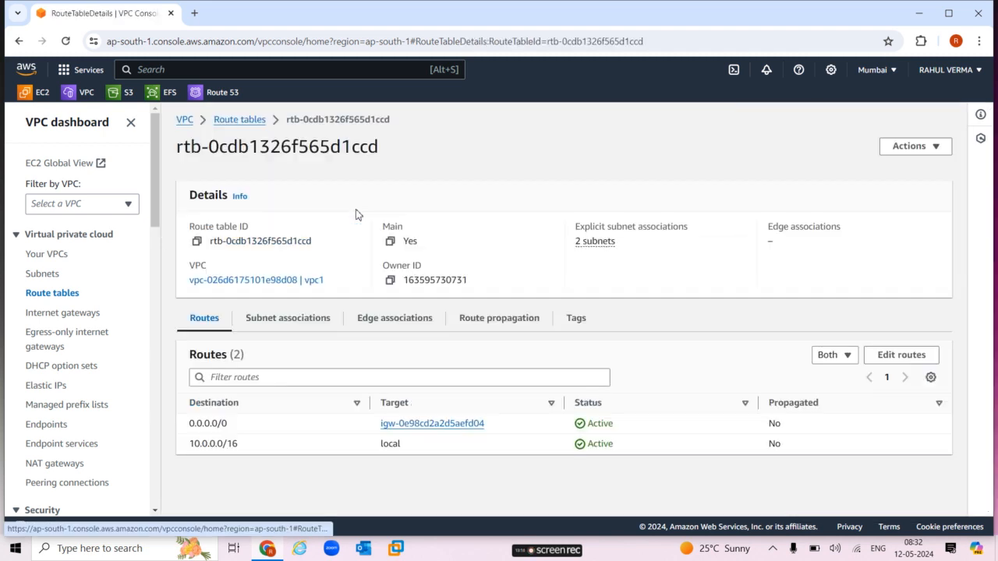
Add a new route entry to vpc1's route table with destination 192.168.0.0/16
{"action": "left_click", "coordinate": [893, 355]}
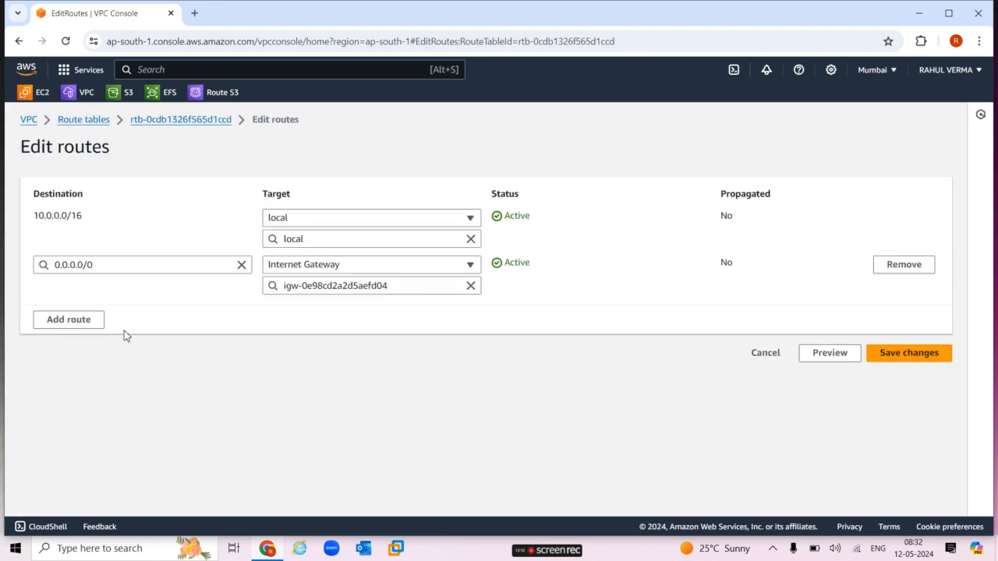
{"action": "left_click", "coordinate": [87, 322]}
{"action": "left_click", "coordinate": [115, 312]}
{"action": "type", "text": "19"}
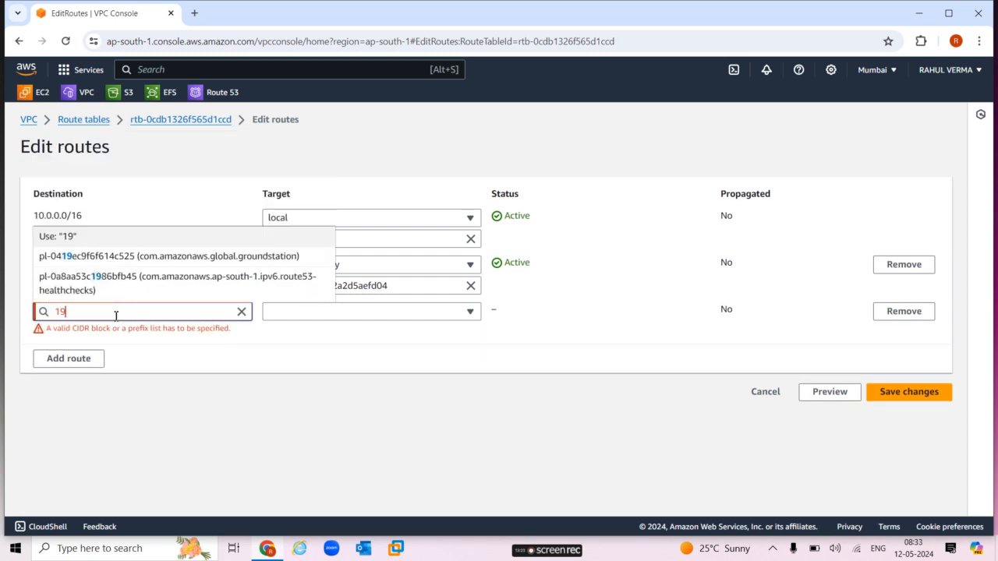
{"action": "type", "text": "2.168"}
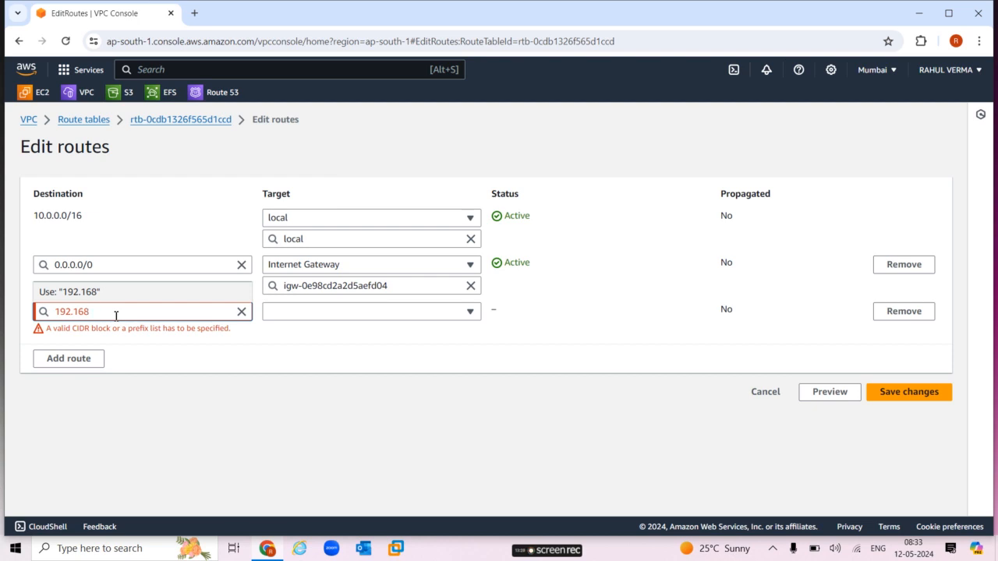
{"action": "type", "text": ".0.0/16"}
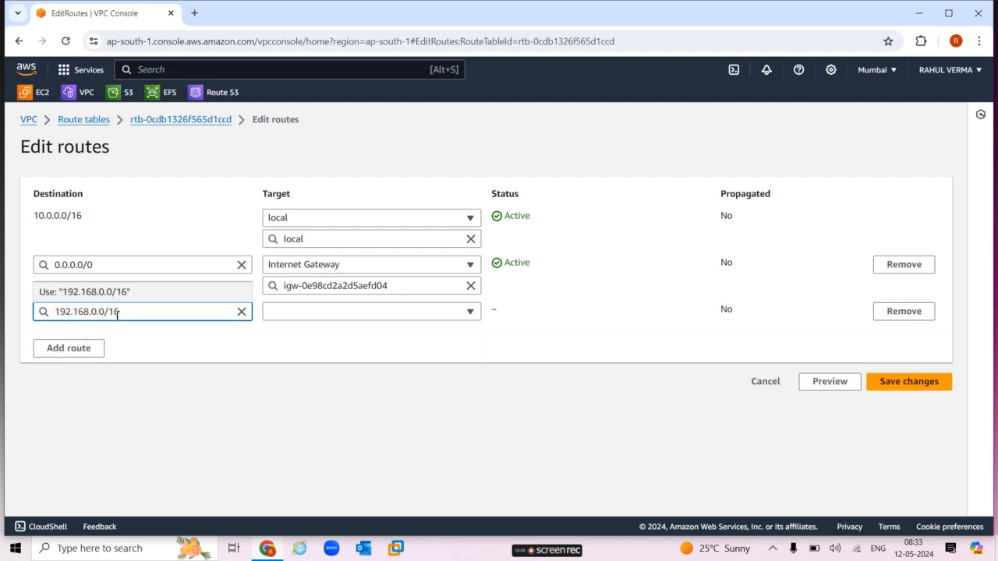
{"action": "left_click", "coordinate": [302, 347]}
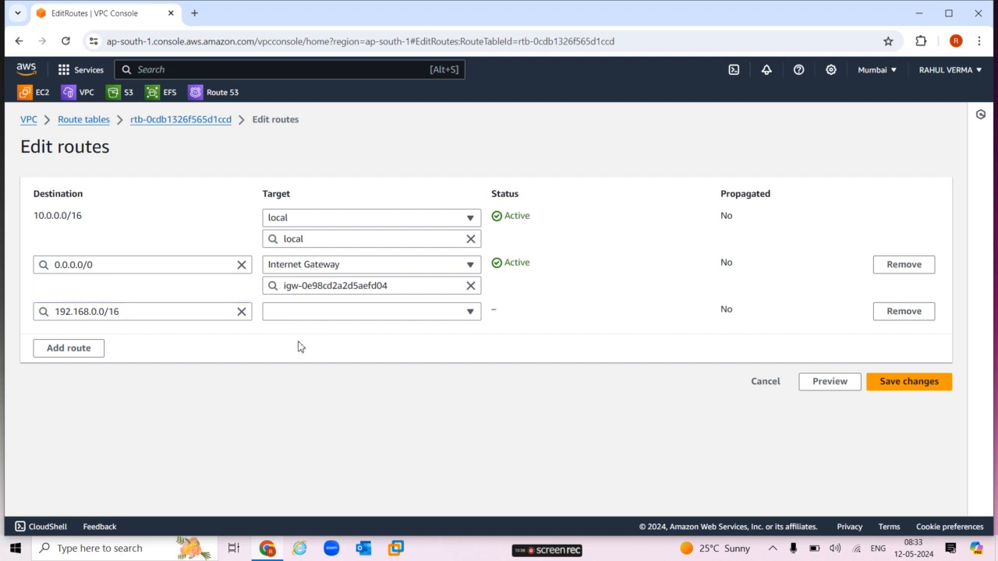
Set the 192.168.0.0/16 route's target to the peering connection vpc1-vpc2 and save the routes
{"action": "left_click", "coordinate": [322, 315]}
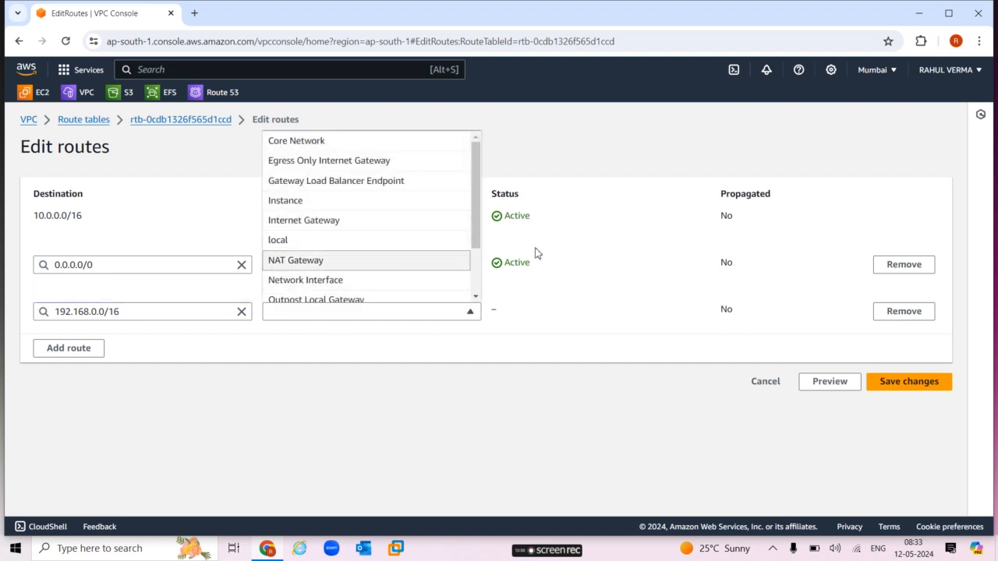
{"action": "left_click_drag", "start_coordinate": [476, 236], "coordinate": [478, 265]}
{"action": "left_click", "coordinate": [348, 276]}
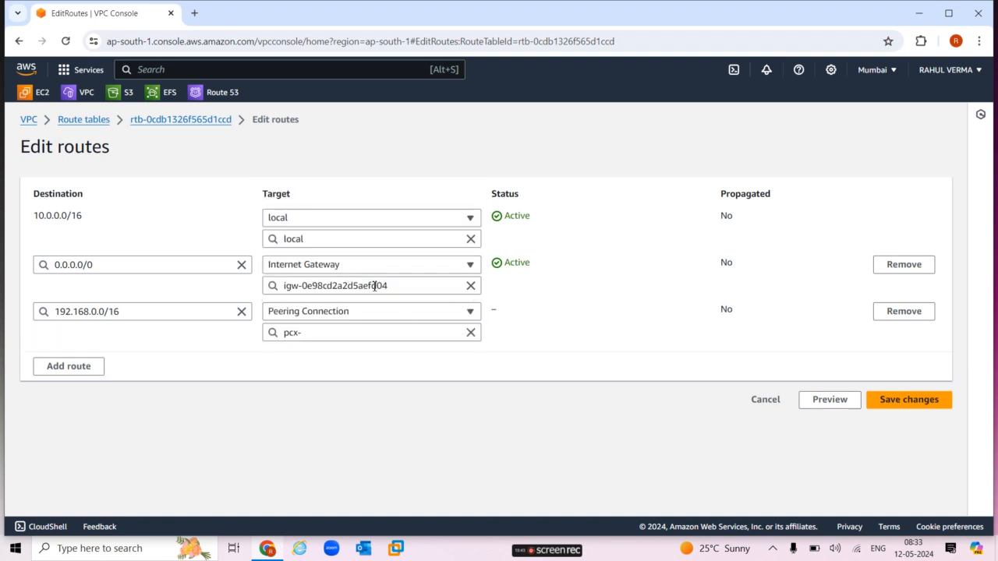
{"action": "left_click", "coordinate": [375, 331]}
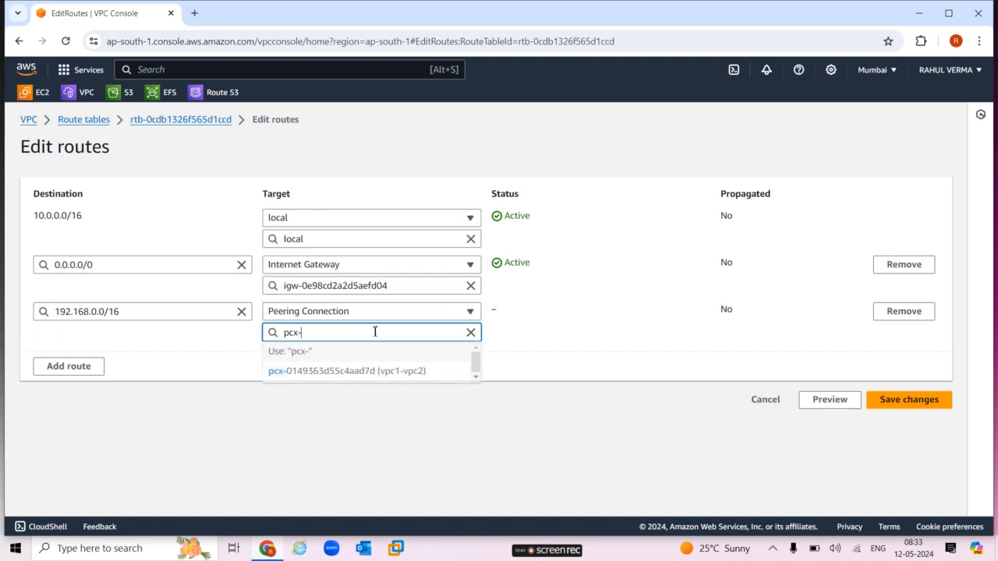
{"action": "left_click", "coordinate": [363, 372]}
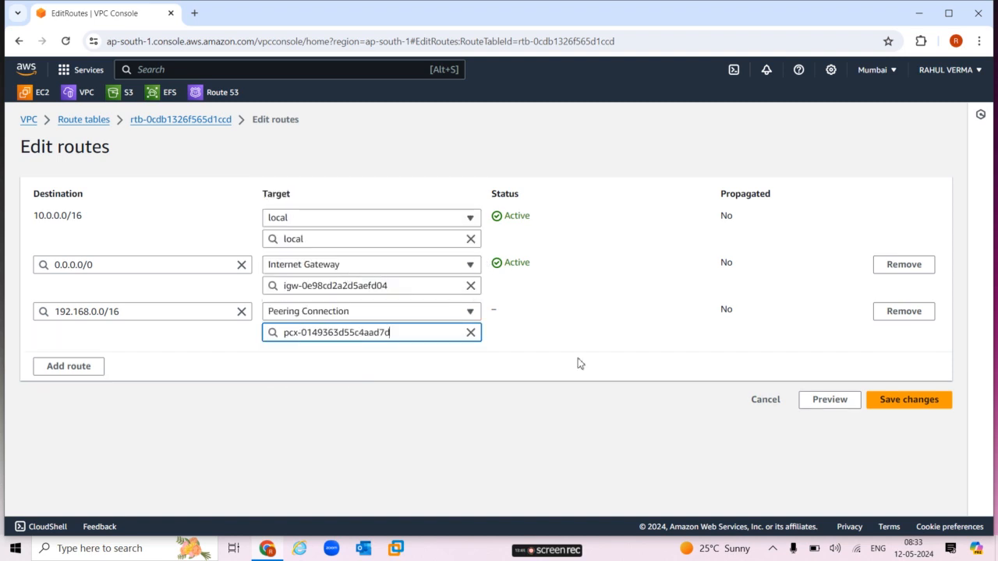
{"action": "left_click", "coordinate": [933, 401]}
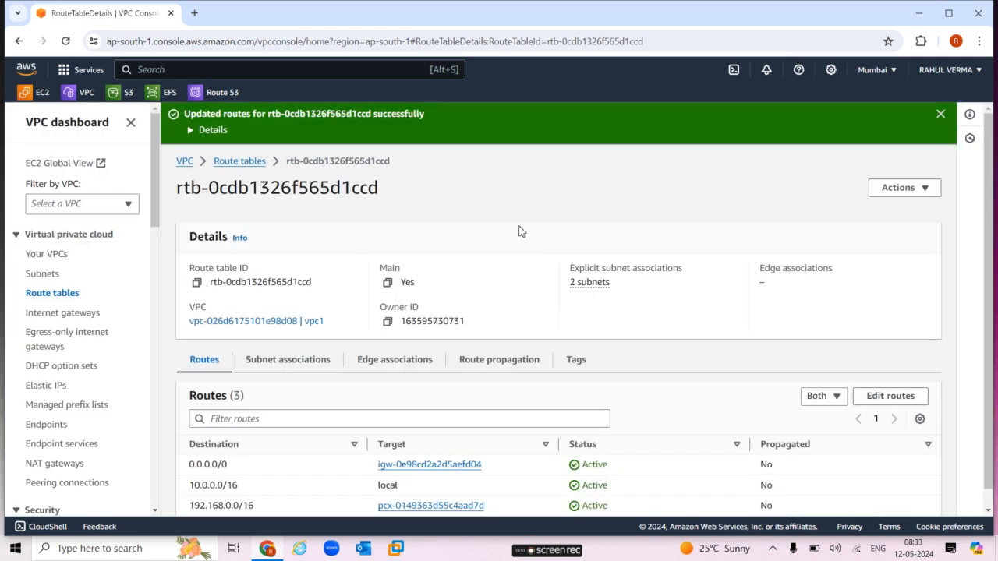
Return to the list of route tables and open the details of vpc2's route table
{"action": "left_click", "coordinate": [250, 166]}
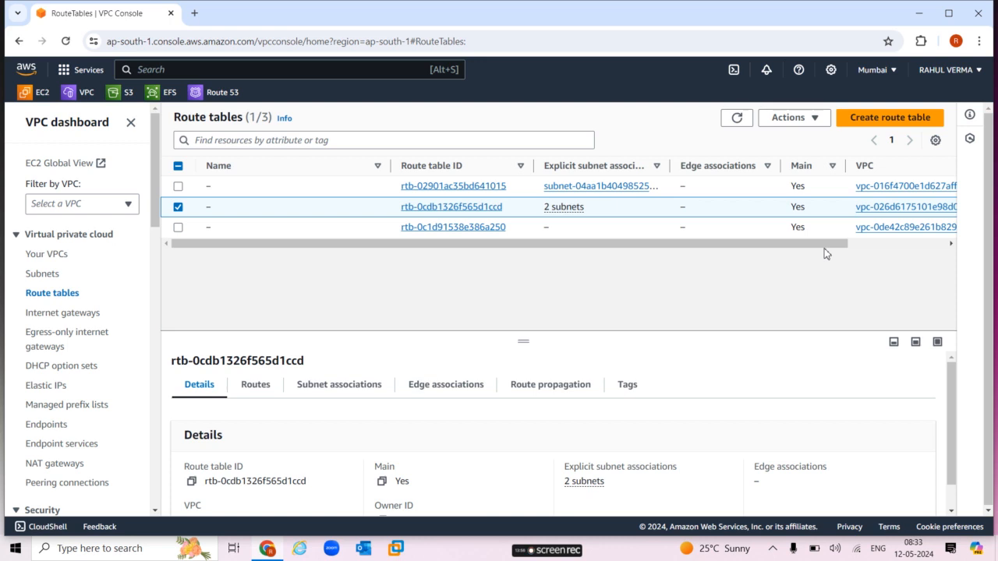
{"action": "left_click_drag", "start_coordinate": [826, 248], "coordinate": [887, 251]}
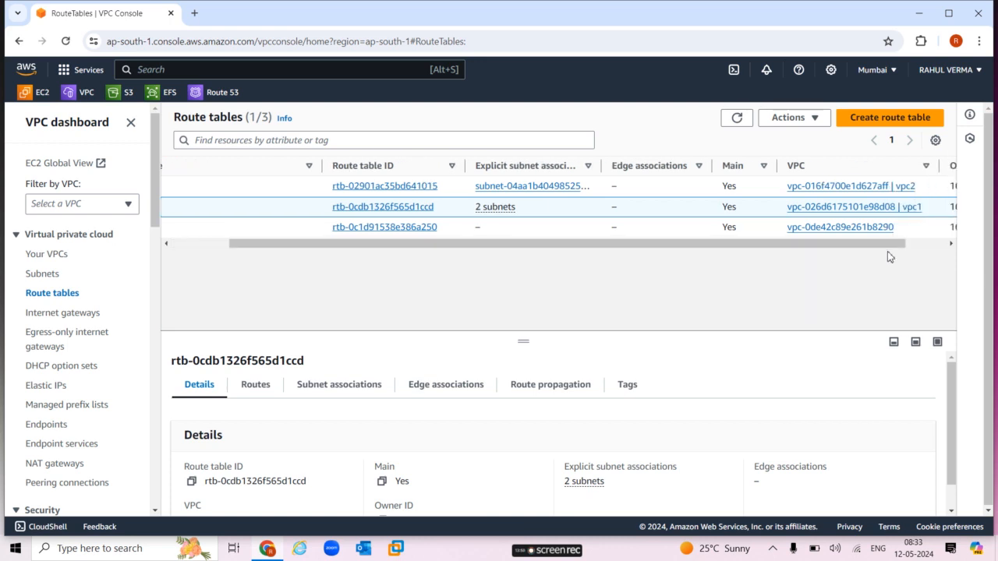
{"action": "left_click", "coordinate": [408, 188]}
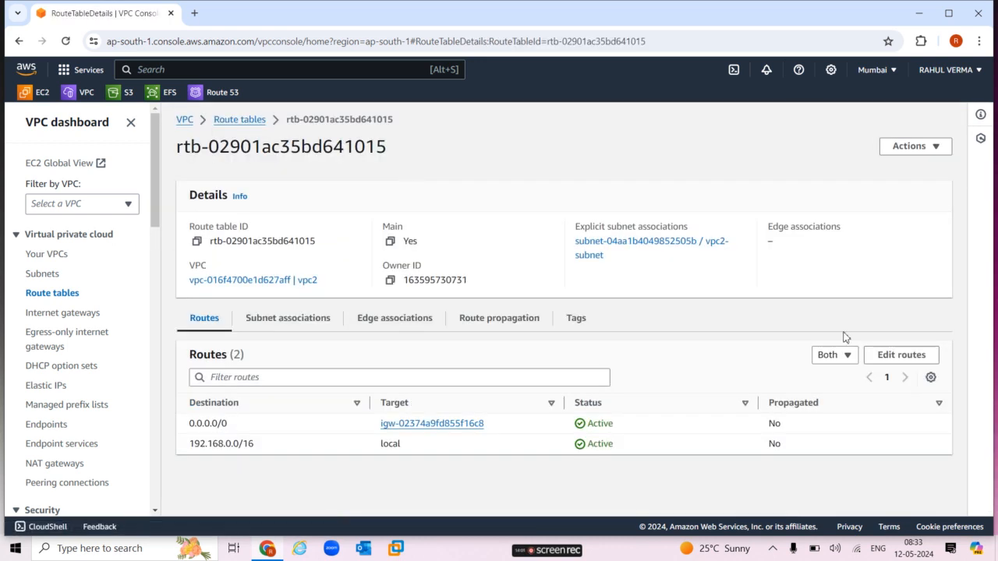
Add a new route entry to vpc2's route table with destination 10.0.0.0/16
{"action": "left_click", "coordinate": [918, 356]}
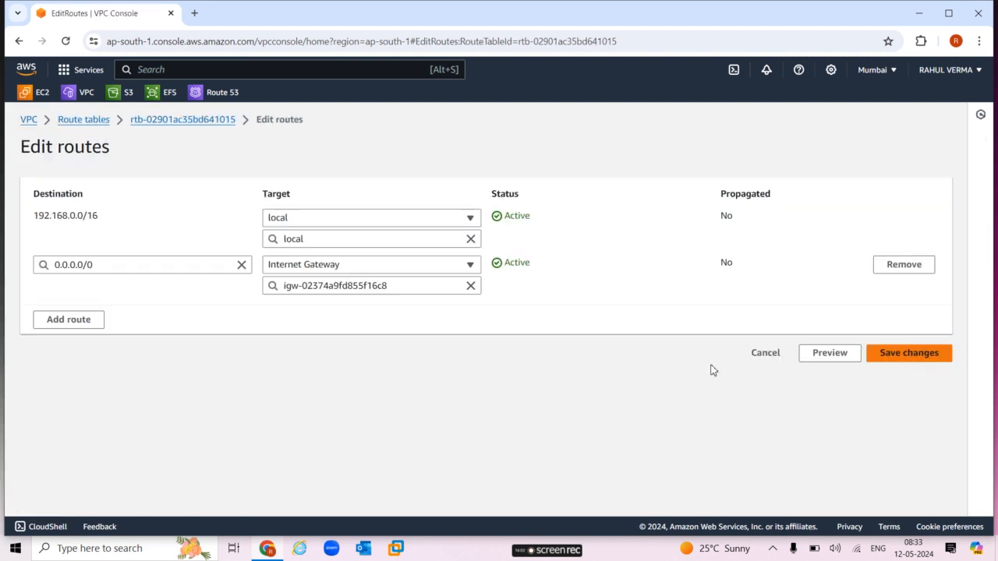
{"action": "left_click", "coordinate": [92, 321]}
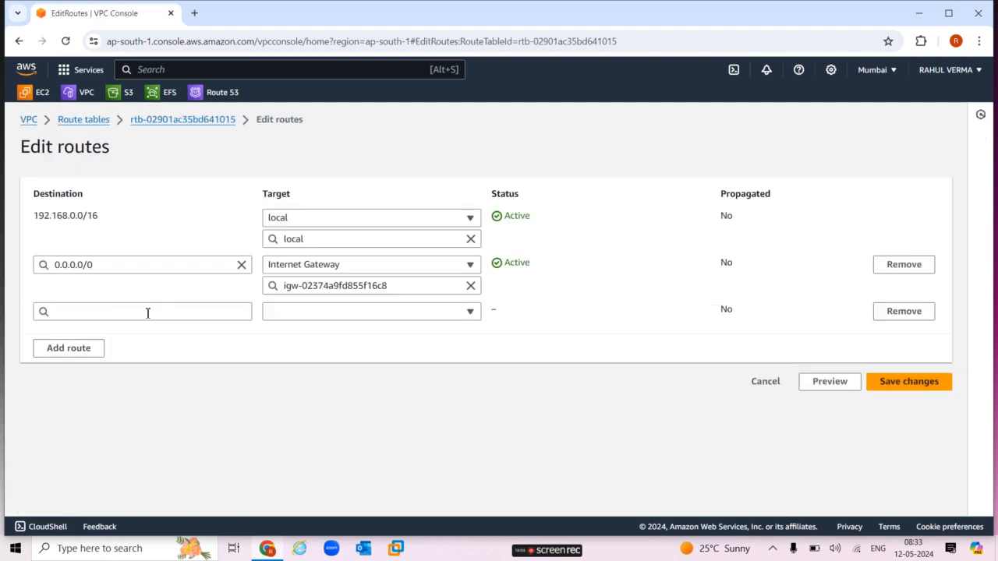
{"action": "left_click", "coordinate": [148, 313]}
{"action": "type", "text": "10.0.0"}
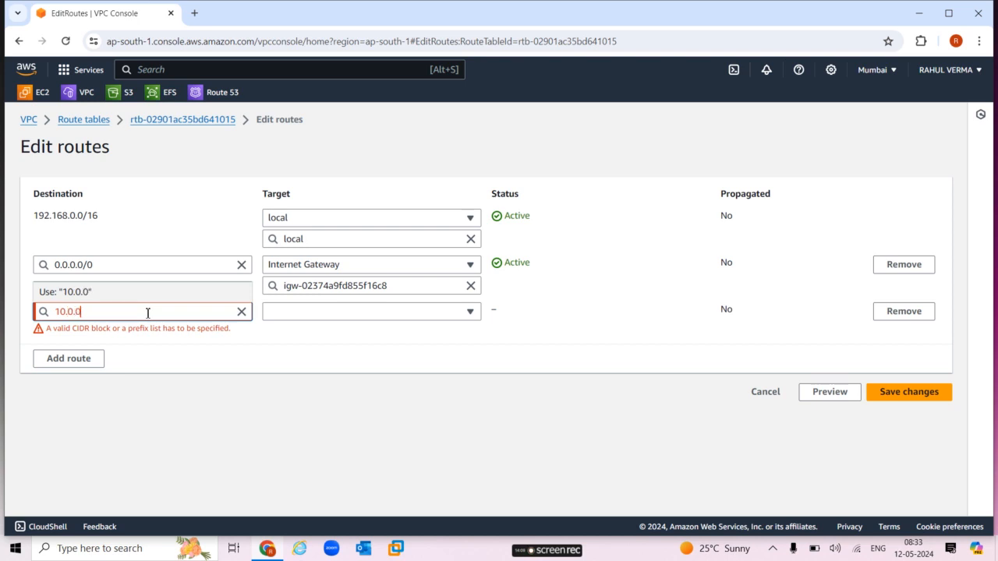
{"action": "type", "text": ".0/16"}
Set the 10.0.0.0/16 route's target to the peering connection between vpc1 and vpc2 and save the routes
{"action": "left_click", "coordinate": [281, 312]}
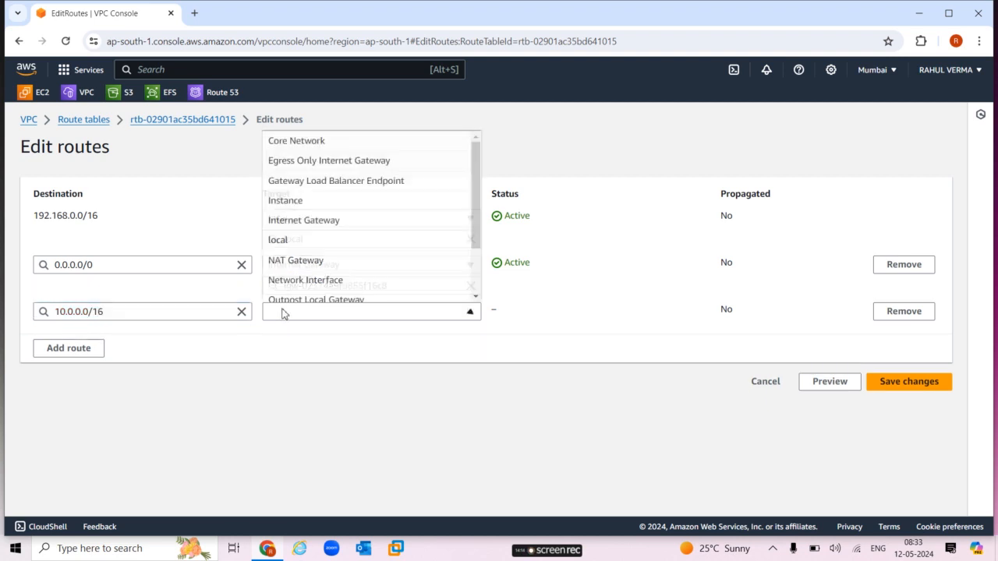
{"action": "left_click_drag", "start_coordinate": [477, 246], "coordinate": [482, 291]}
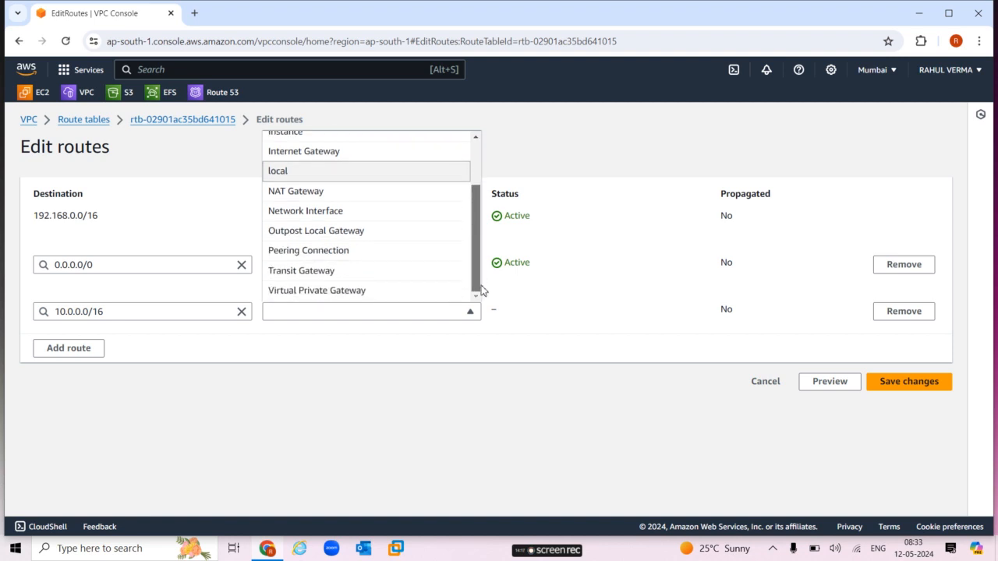
{"action": "left_click", "coordinate": [326, 252]}
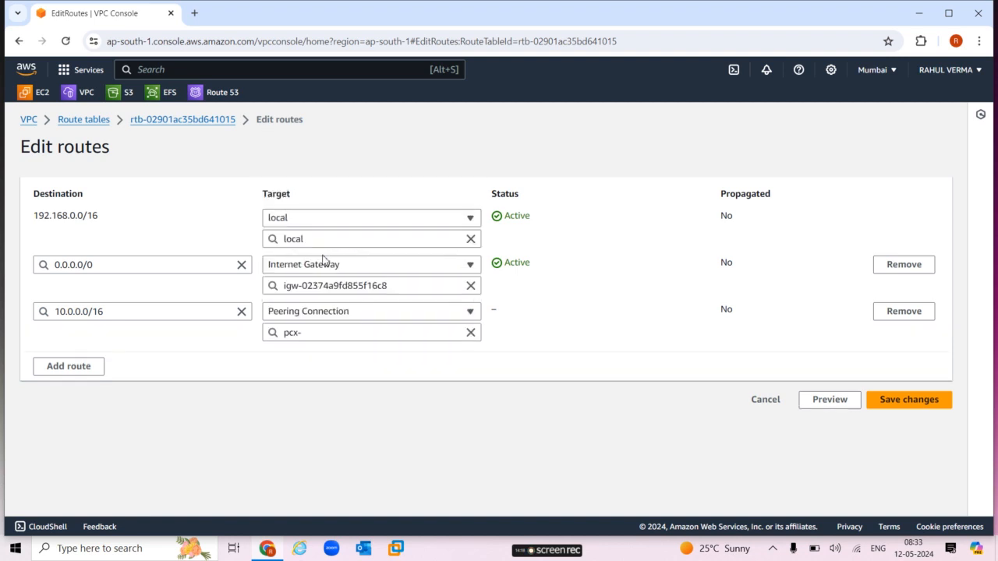
{"action": "left_click", "coordinate": [378, 336]}
{"action": "left_click", "coordinate": [373, 371]}
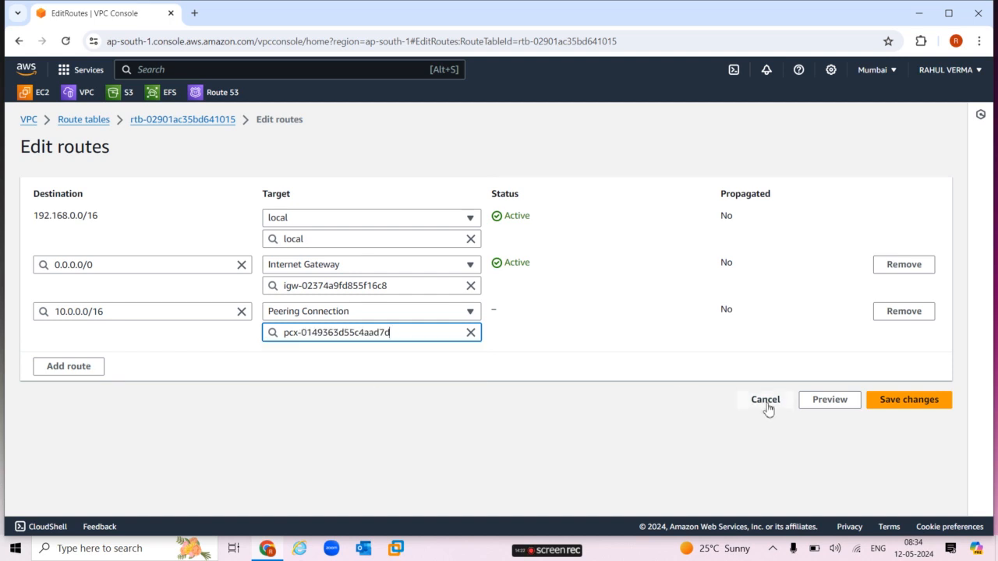
{"action": "left_click", "coordinate": [896, 401]}
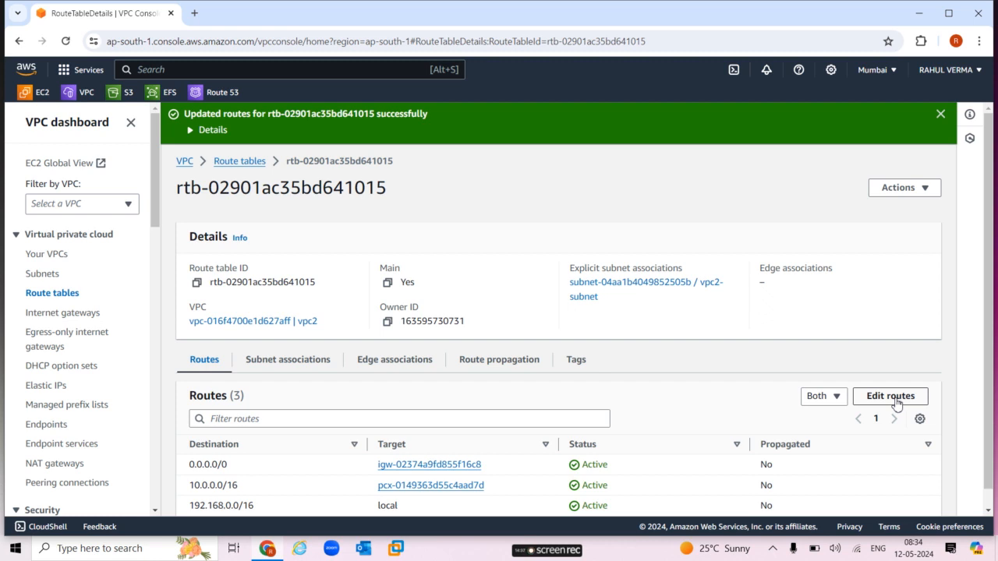
Go to the EC2 service and start launching a new instance named vpc1-server1
{"action": "left_click", "coordinate": [39, 97]}
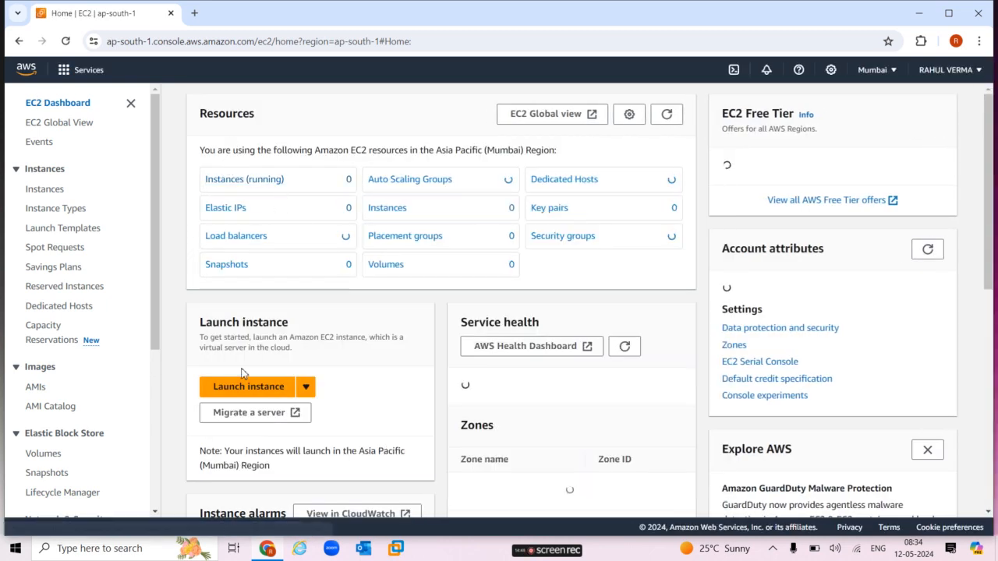
{"action": "left_click", "coordinate": [274, 397]}
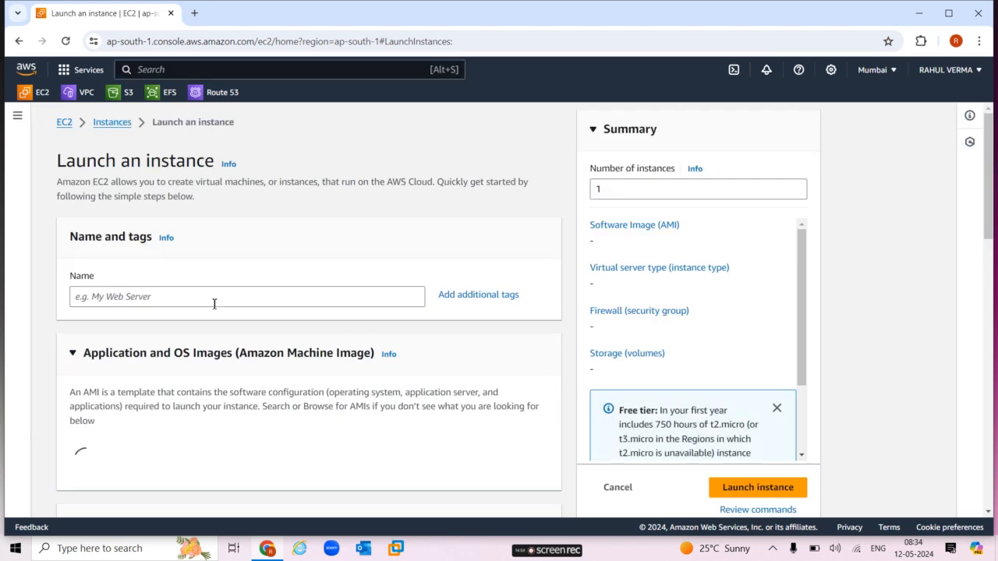
{"action": "left_click", "coordinate": [218, 303]}
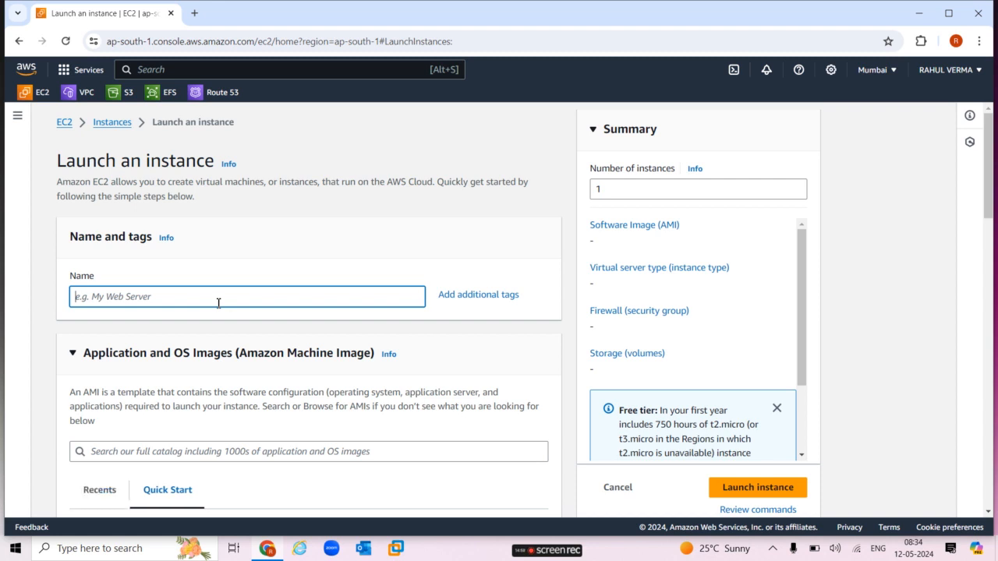
{"action": "type", "text": "v"}
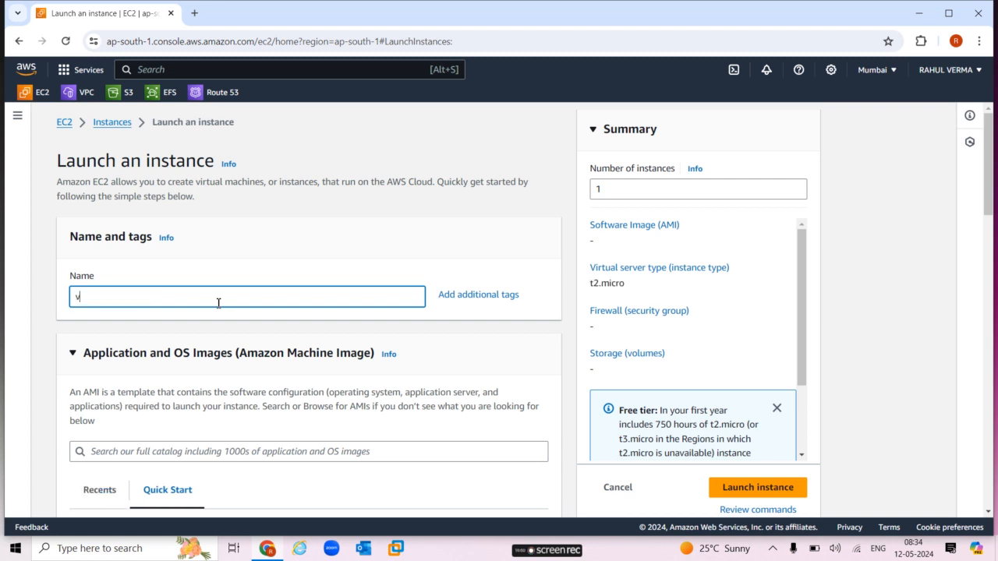
{"action": "type", "text": "pc1-server1"}
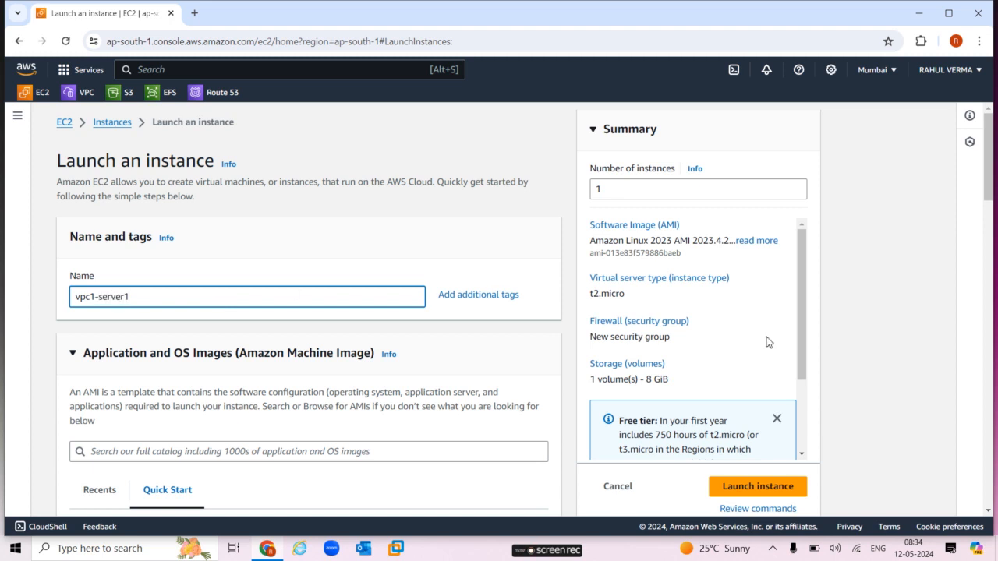
Choose the Windows quick-start image, Microsoft Windows Server 2022 Base, for the instance
{"action": "scroll", "coordinate": [988, 217], "scroll_direction": "down", "scroll_amount": 2}
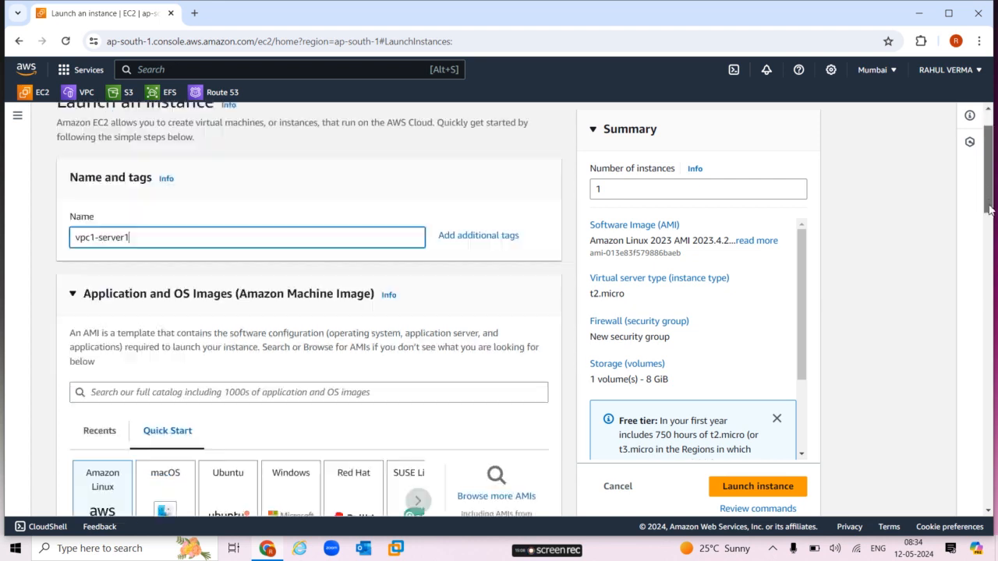
{"action": "scroll", "coordinate": [989, 222], "scroll_direction": "up", "scroll_amount": 1}
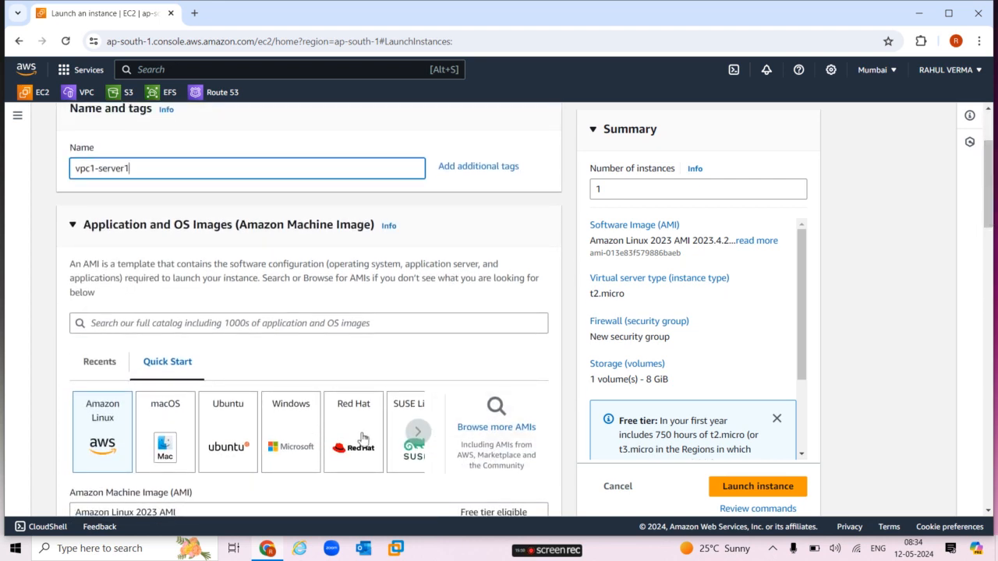
{"action": "left_click", "coordinate": [281, 420]}
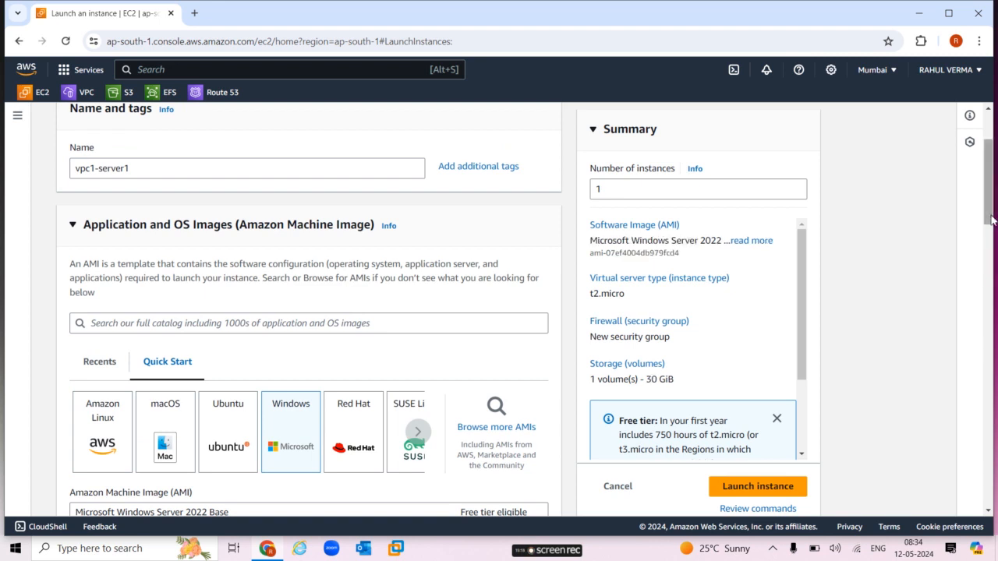
{"action": "left_click_drag", "start_coordinate": [991, 220], "coordinate": [994, 260]}
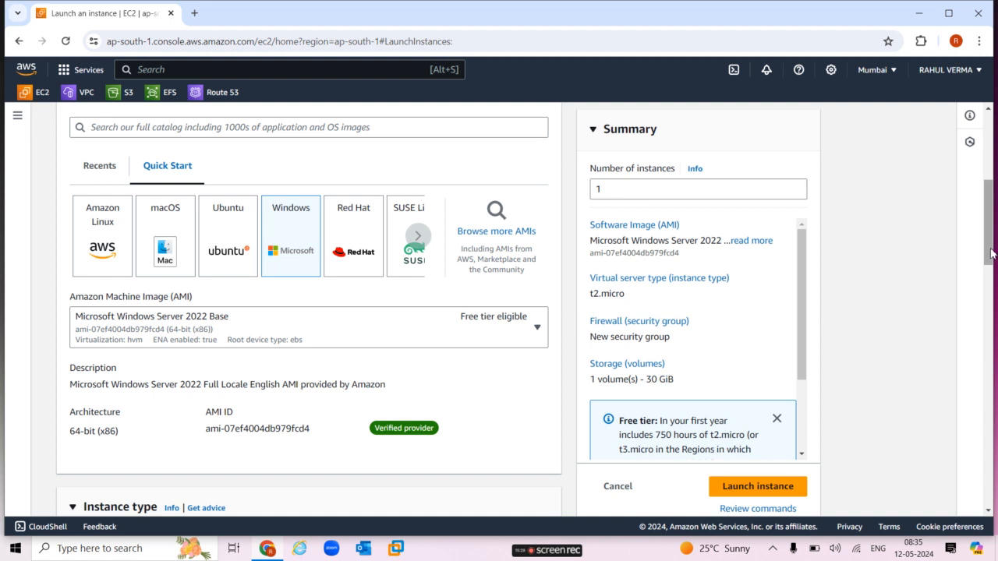
Create a new RSA key pair named newkey in .pem format for logging in to the instance
{"action": "left_click_drag", "start_coordinate": [989, 251], "coordinate": [993, 331]}
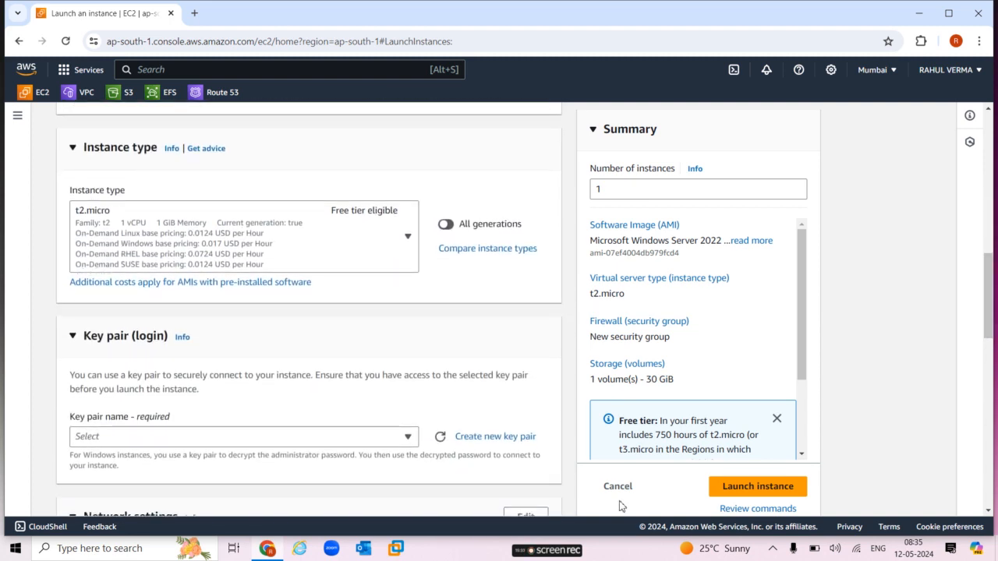
{"action": "left_click", "coordinate": [360, 434]}
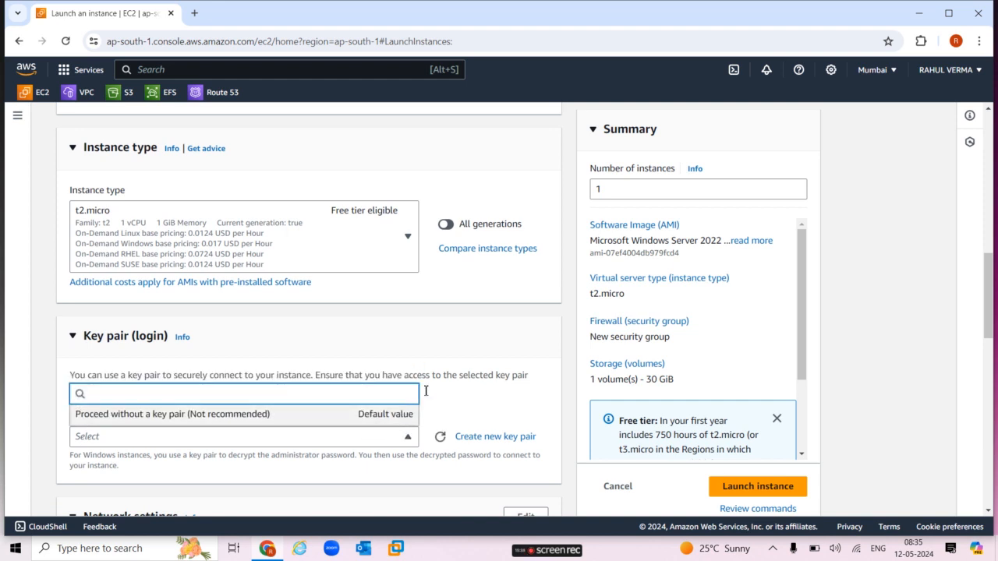
{"action": "left_click", "coordinate": [458, 387]}
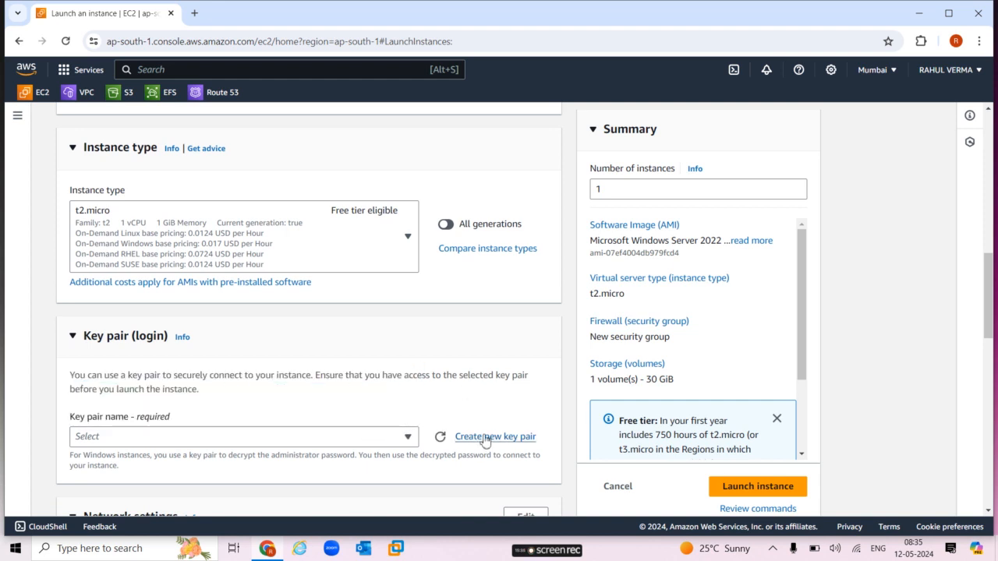
{"action": "left_click", "coordinate": [485, 438]}
{"action": "left_click", "coordinate": [420, 204]}
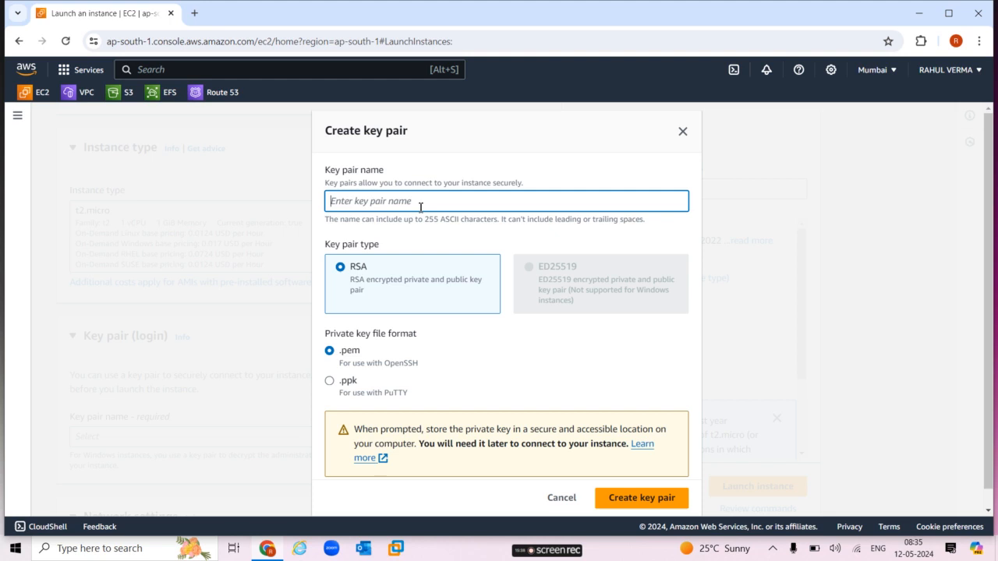
{"action": "type", "text": "newkey"}
{"action": "left_click", "coordinate": [657, 501]}
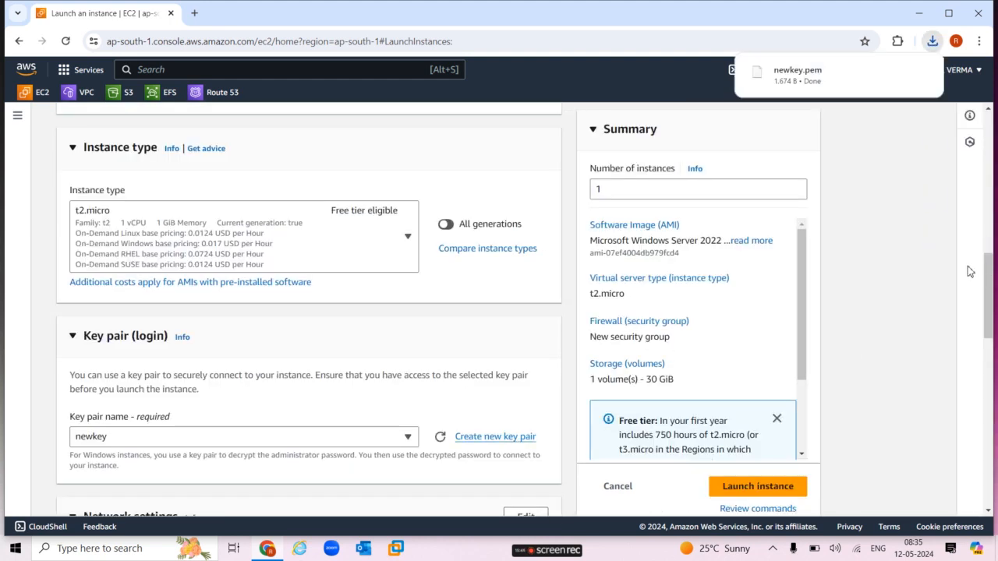
Edit the instance's network settings to use vpc1 and the subnet vpc1-subnet1
{"action": "scroll", "coordinate": [486, 213], "scroll_direction": "down", "scroll_amount": 4}
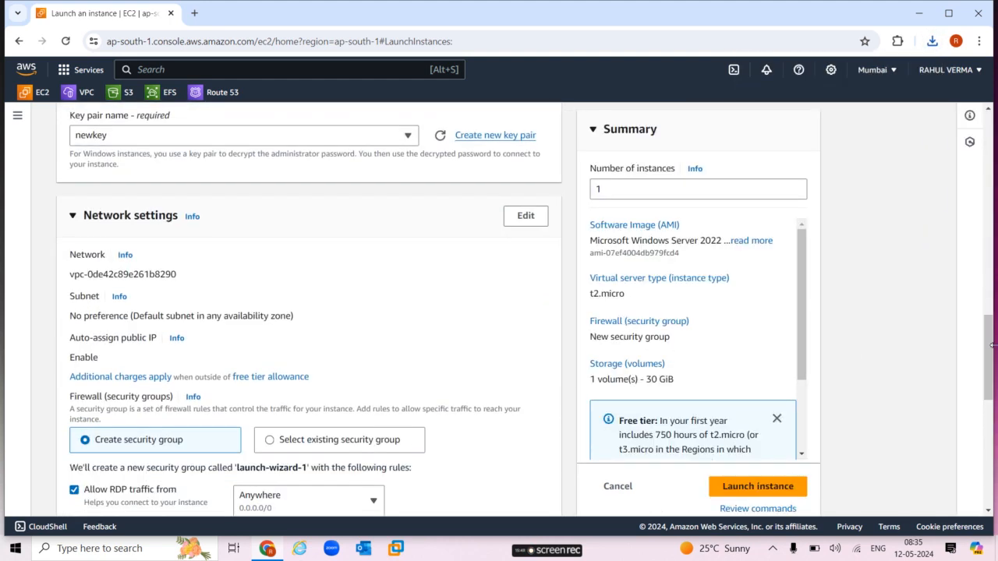
{"action": "left_click", "coordinate": [533, 224]}
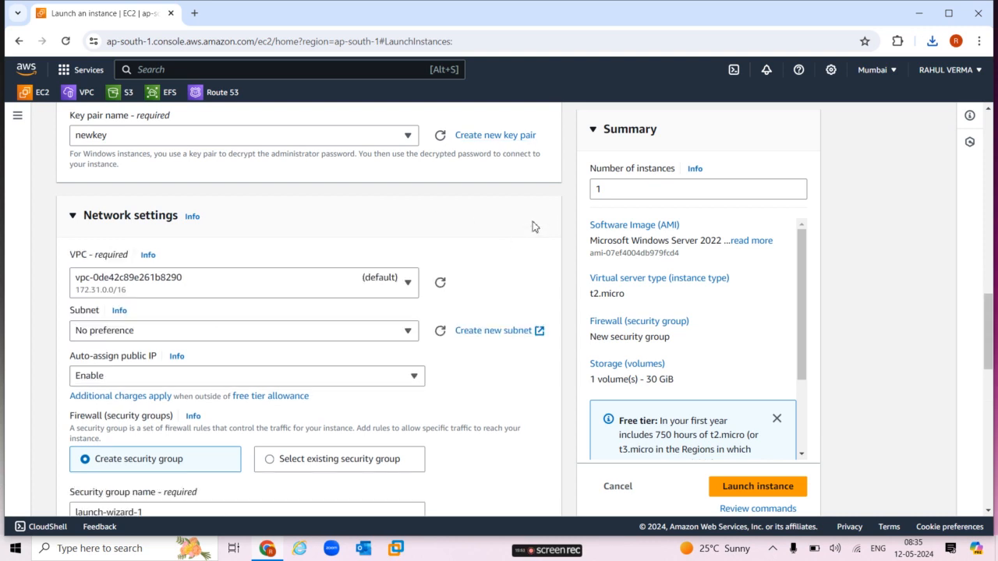
{"action": "left_click", "coordinate": [375, 298]}
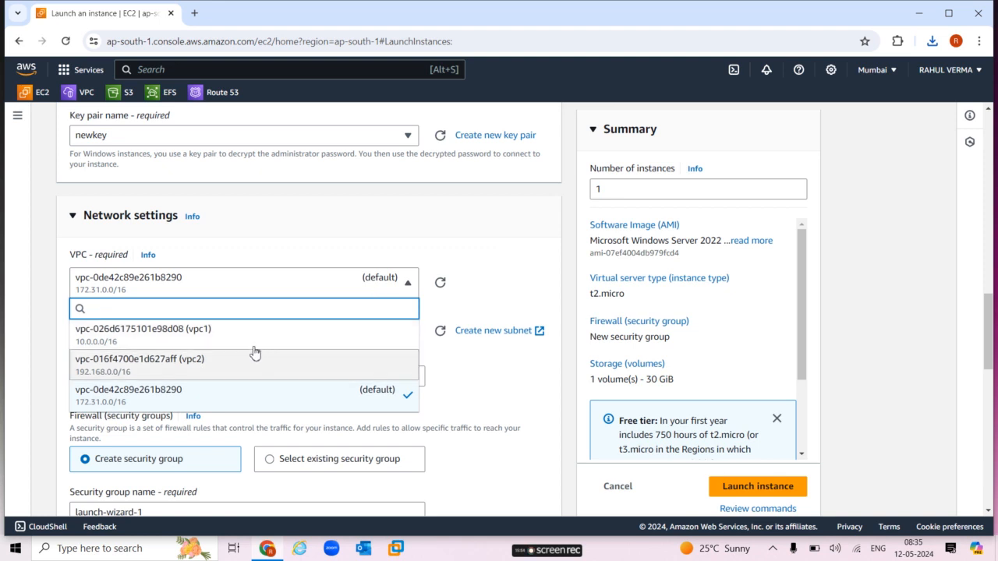
{"action": "left_click", "coordinate": [380, 325]}
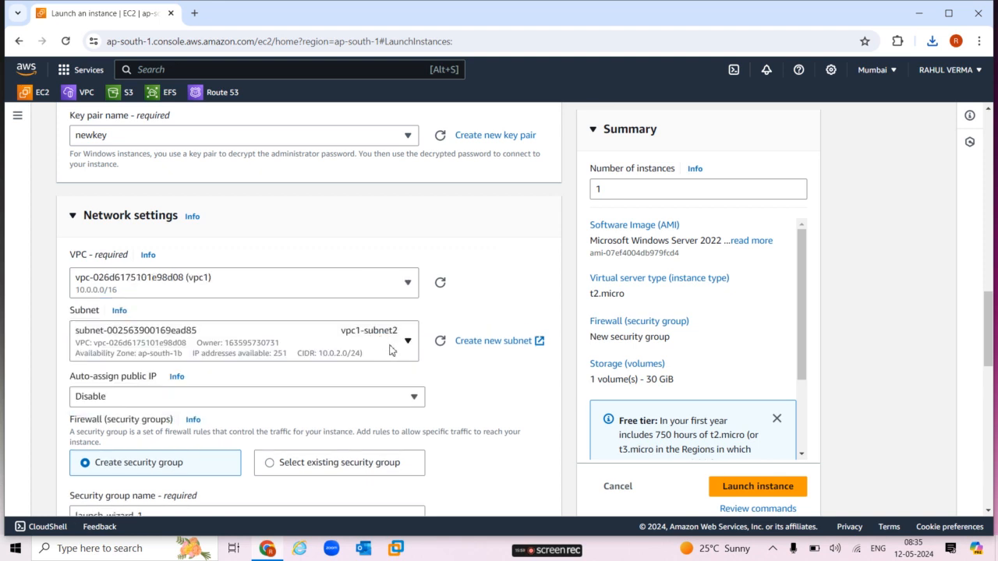
{"action": "left_click", "coordinate": [403, 347]}
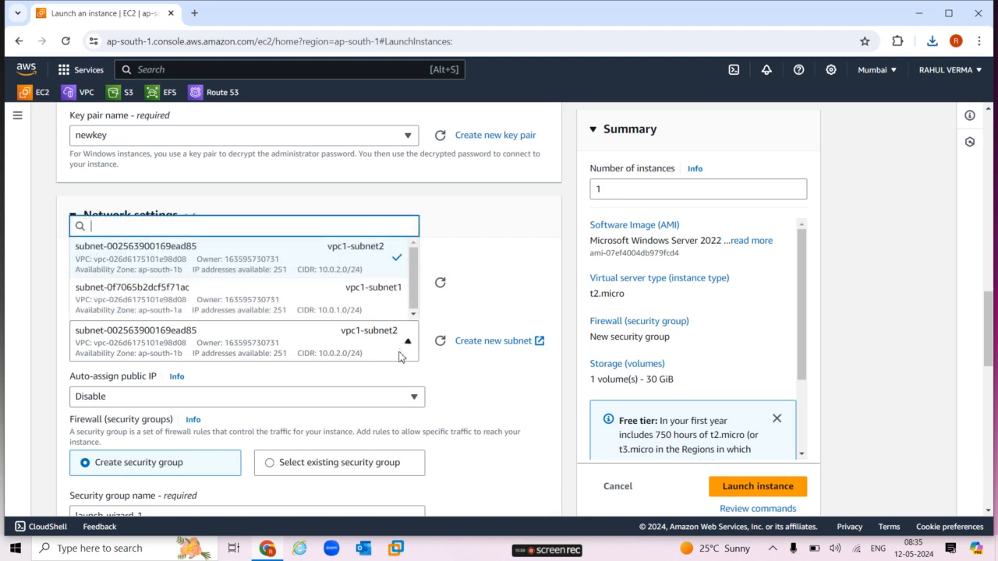
{"action": "left_click", "coordinate": [378, 315]}
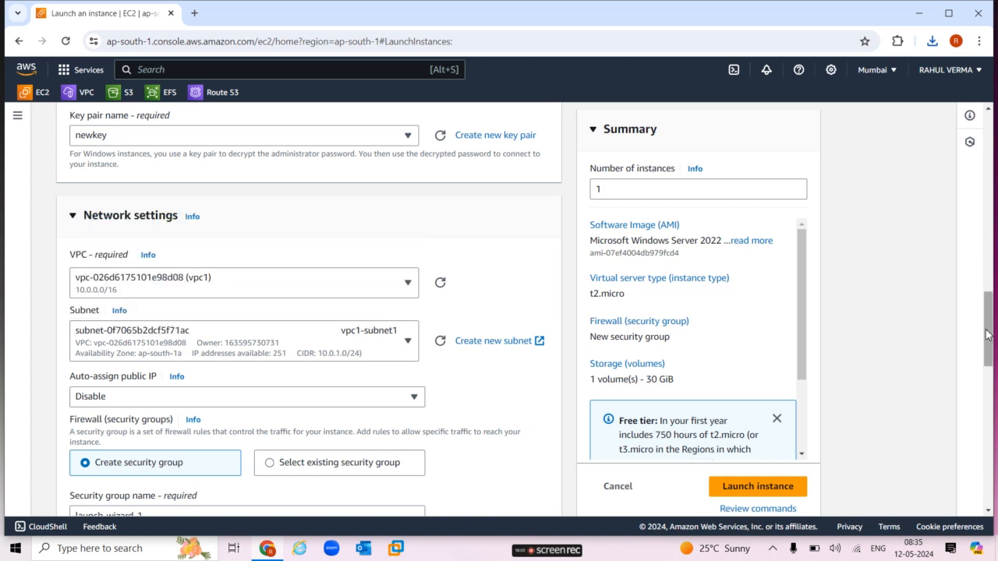
Enable automatic public IP assignment for the instance
{"action": "left_click_drag", "start_coordinate": [987, 333], "coordinate": [987, 369]}
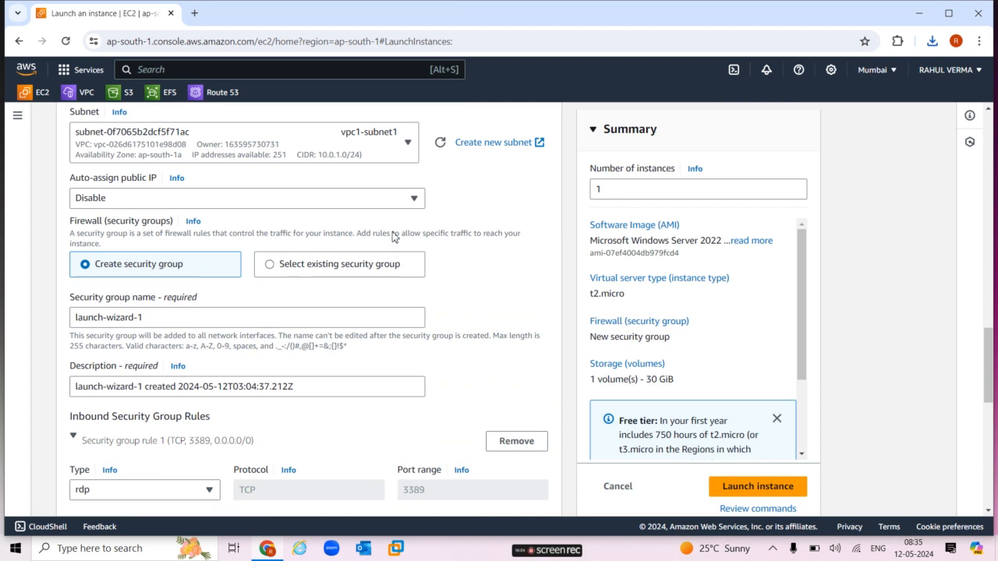
{"action": "left_click", "coordinate": [363, 204]}
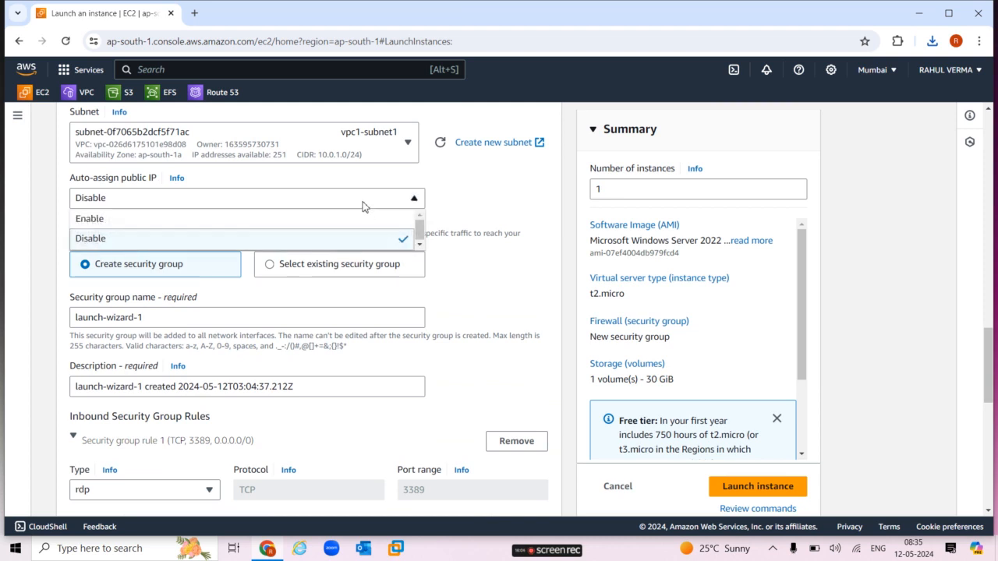
{"action": "left_click", "coordinate": [231, 220]}
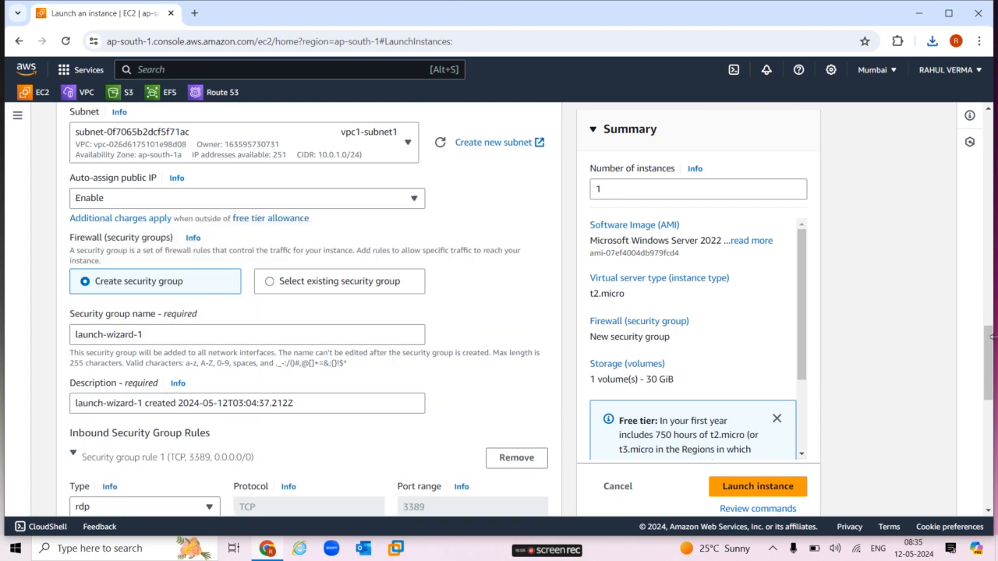
Name the instance's new security group mysg and review its inbound rule and the storage settings
{"action": "left_click_drag", "start_coordinate": [992, 337], "coordinate": [993, 376]}
{"action": "left_click", "coordinate": [214, 216]}
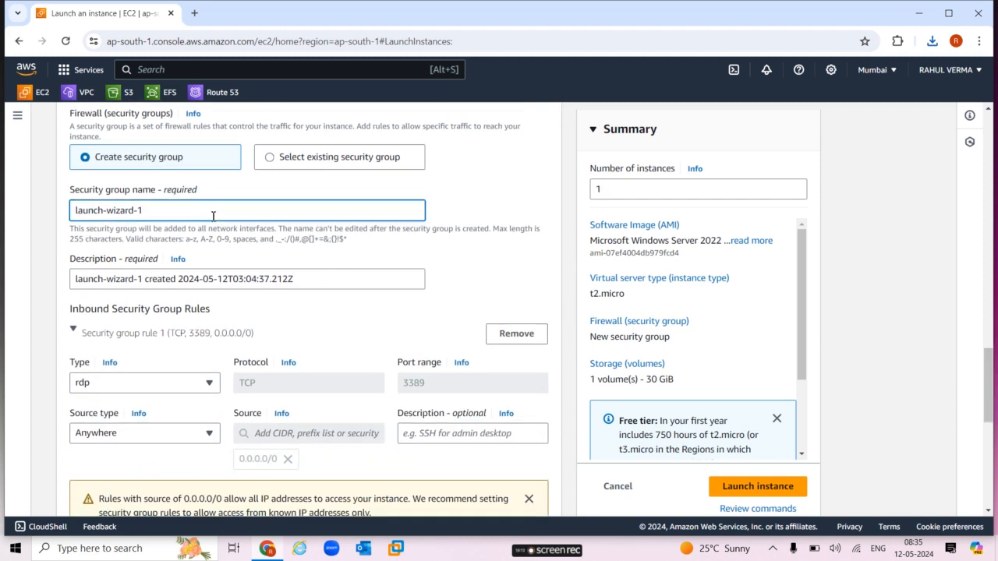
{"action": "triple_click", "coordinate": [214, 216]}
{"action": "key", "text": "BackSpace"}
{"action": "type", "text": "mysg"}
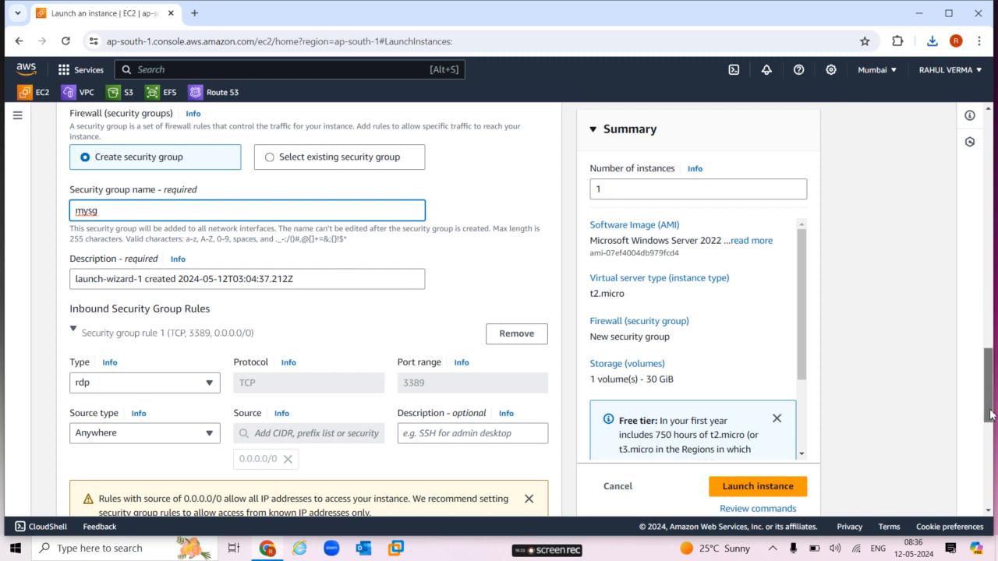
{"action": "left_click_drag", "start_coordinate": [990, 399], "coordinate": [990, 417]}
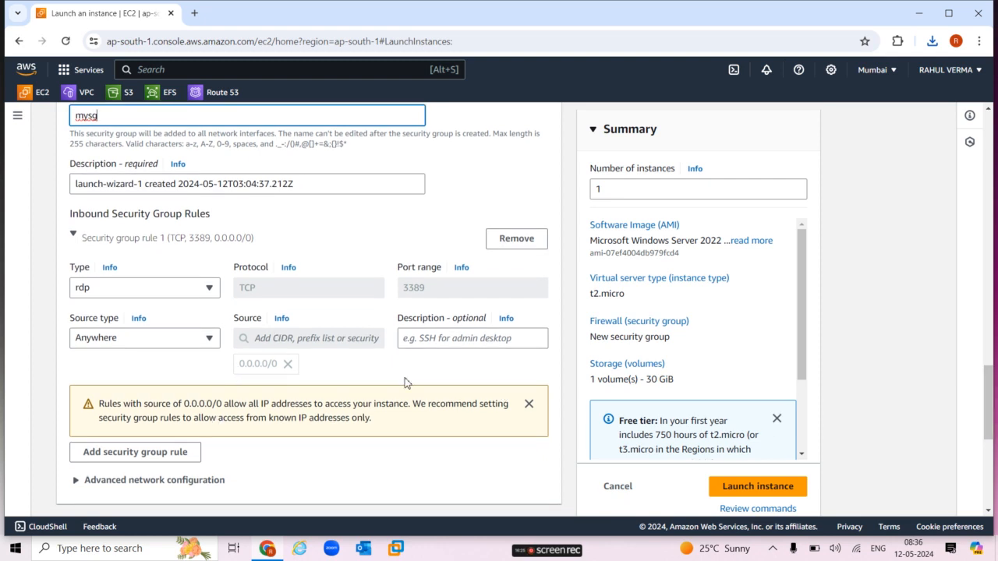
{"action": "left_click_drag", "start_coordinate": [992, 437], "coordinate": [992, 456]}
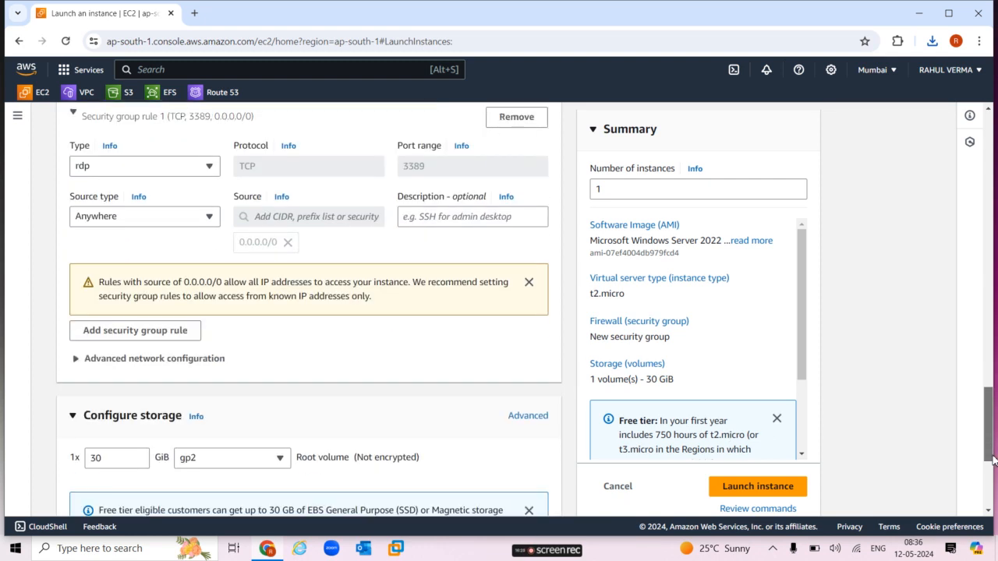
Add a second inbound security group rule of type All ICMP - IPv4 with source type Anywhere
{"action": "left_click", "coordinate": [129, 335]}
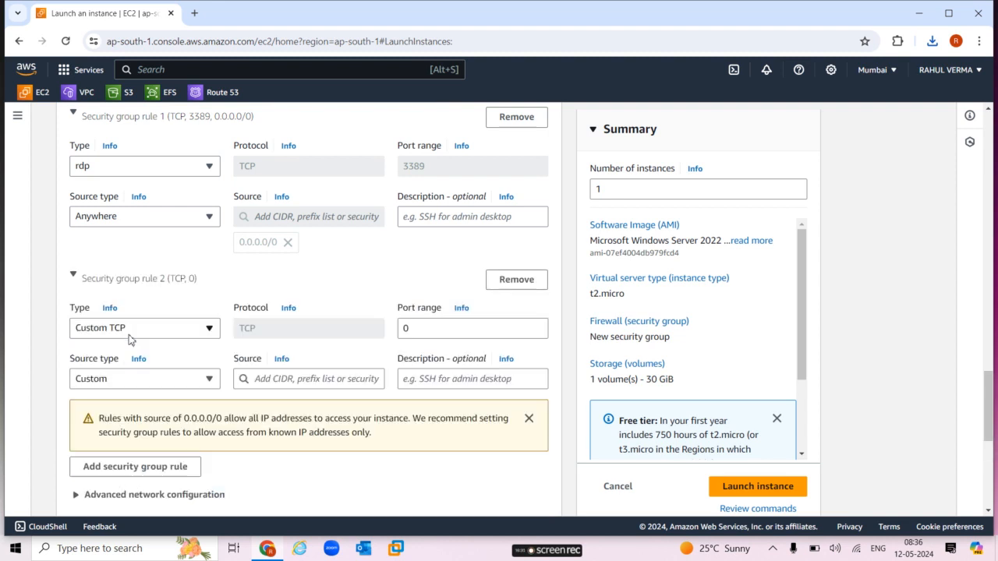
{"action": "left_click", "coordinate": [182, 334]}
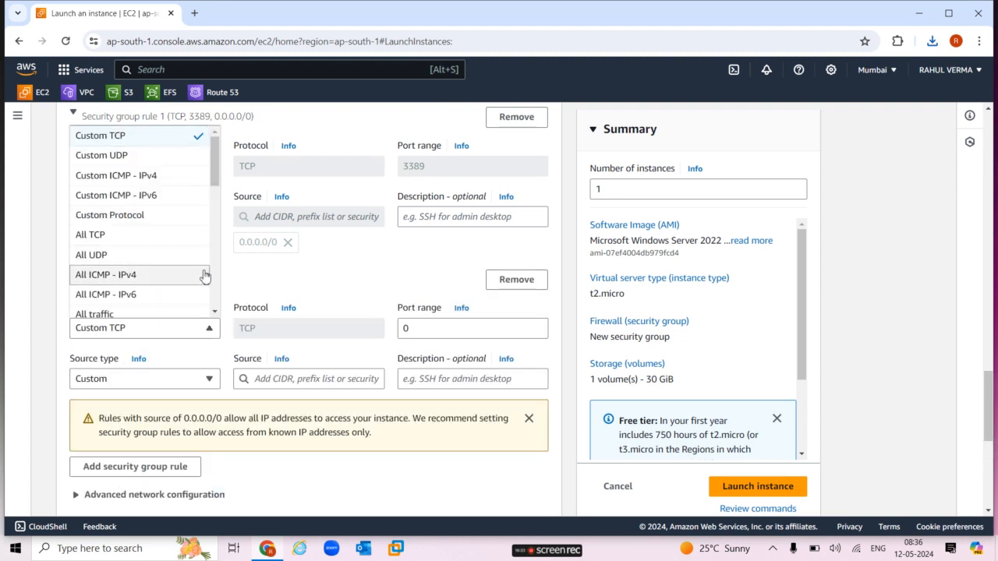
{"action": "left_click", "coordinate": [173, 280]}
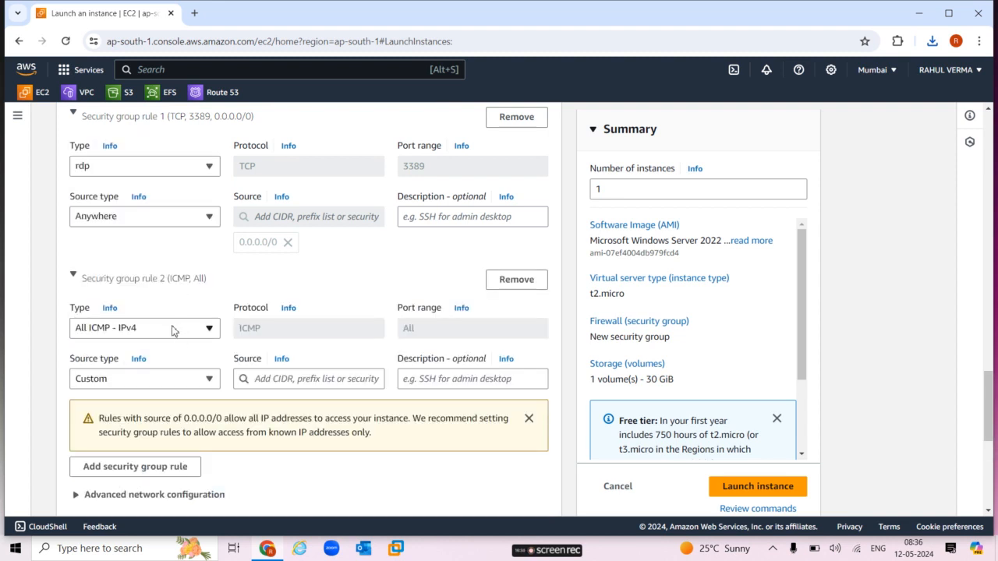
{"action": "left_click", "coordinate": [170, 379]}
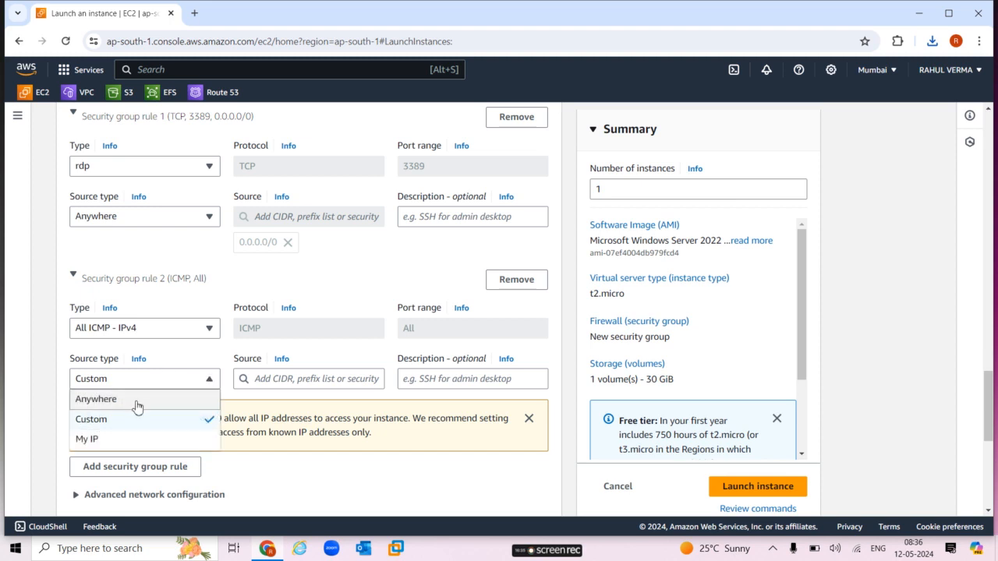
{"action": "left_click", "coordinate": [139, 407]}
Add a third inbound security group rule of type HTTP with source type Anywhere
{"action": "left_click", "coordinate": [165, 493]}
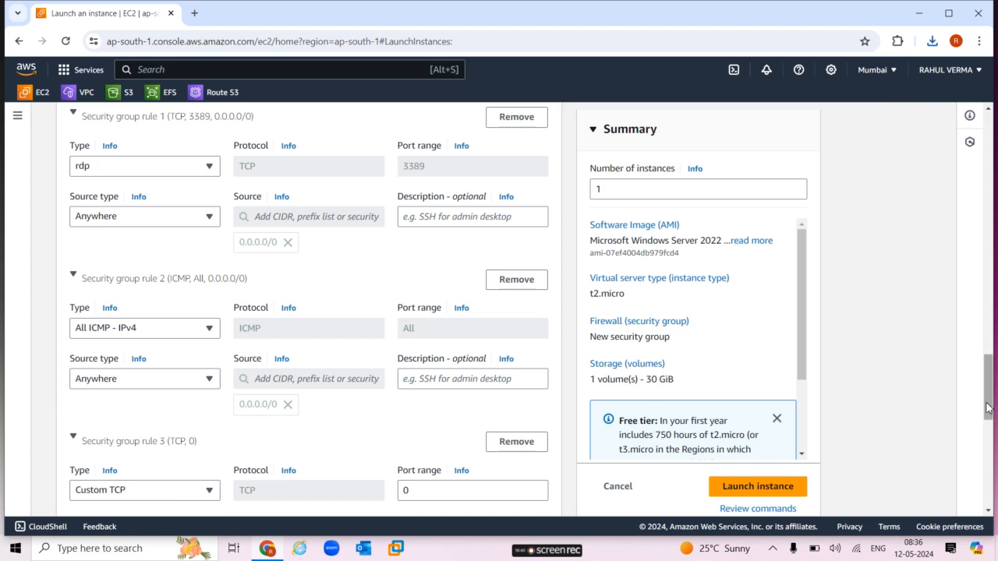
{"action": "left_click_drag", "start_coordinate": [990, 413], "coordinate": [990, 455]}
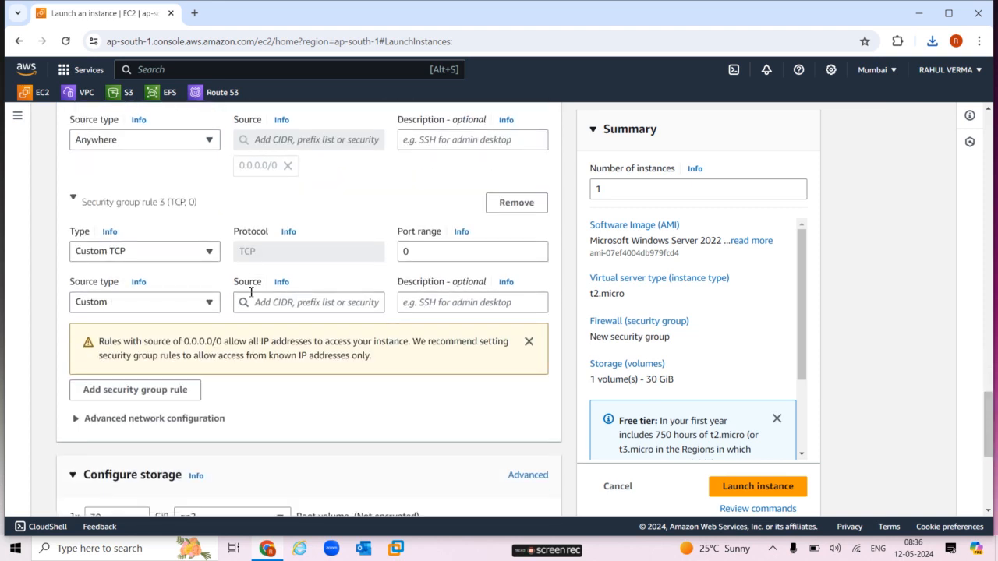
{"action": "left_click", "coordinate": [133, 252]}
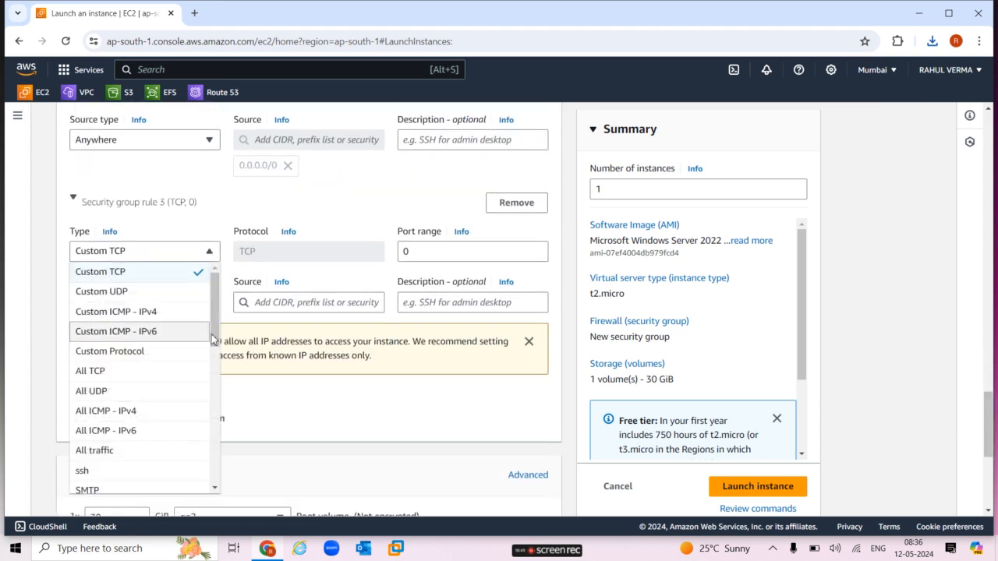
{"action": "left_click_drag", "start_coordinate": [216, 342], "coordinate": [216, 381]}
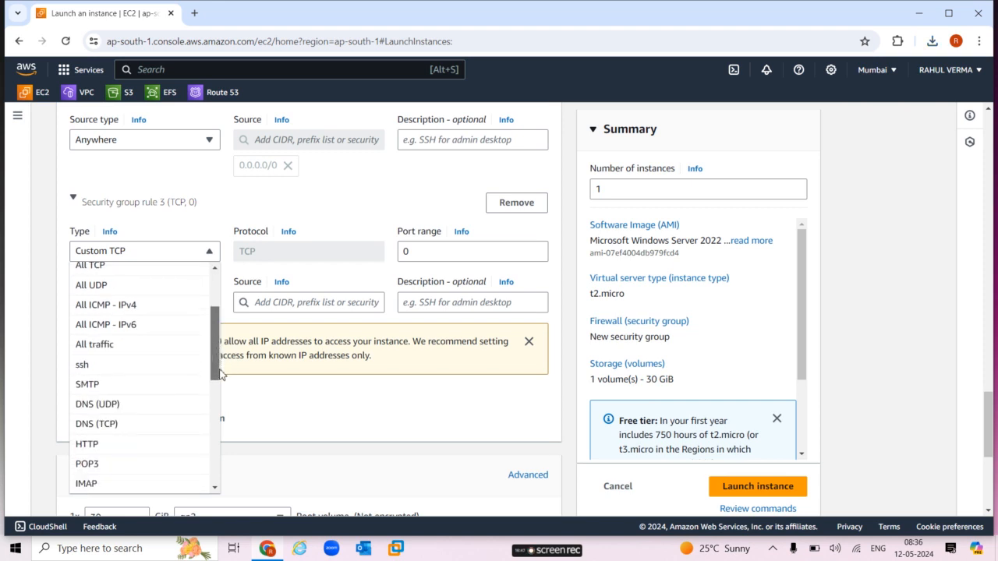
{"action": "left_click", "coordinate": [82, 445]}
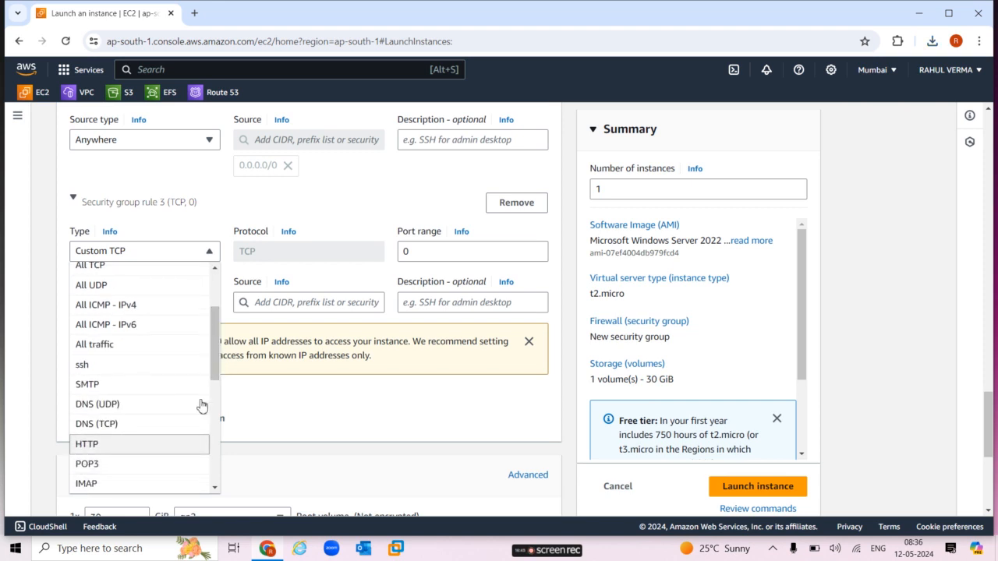
{"action": "left_click", "coordinate": [190, 310]}
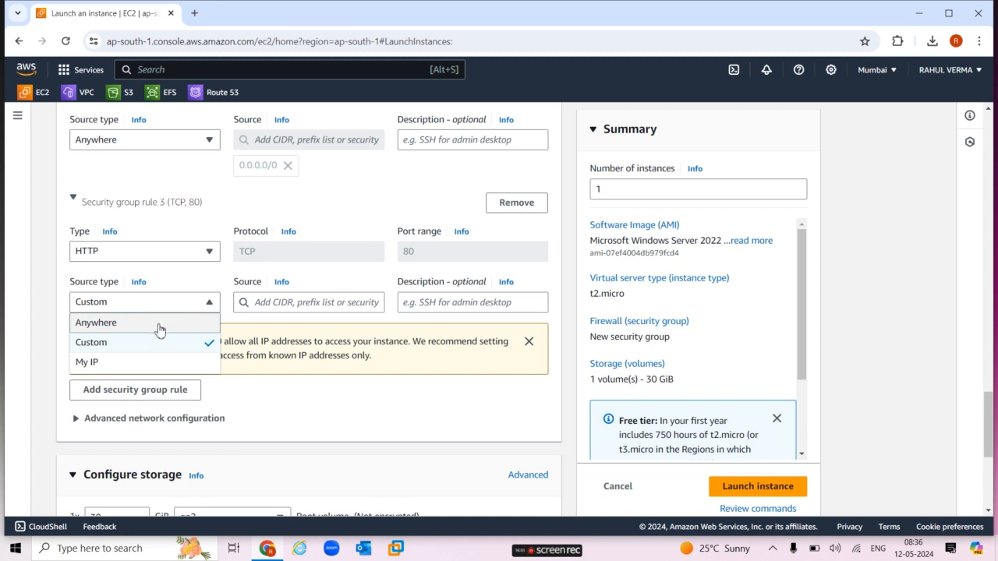
{"action": "left_click", "coordinate": [159, 326]}
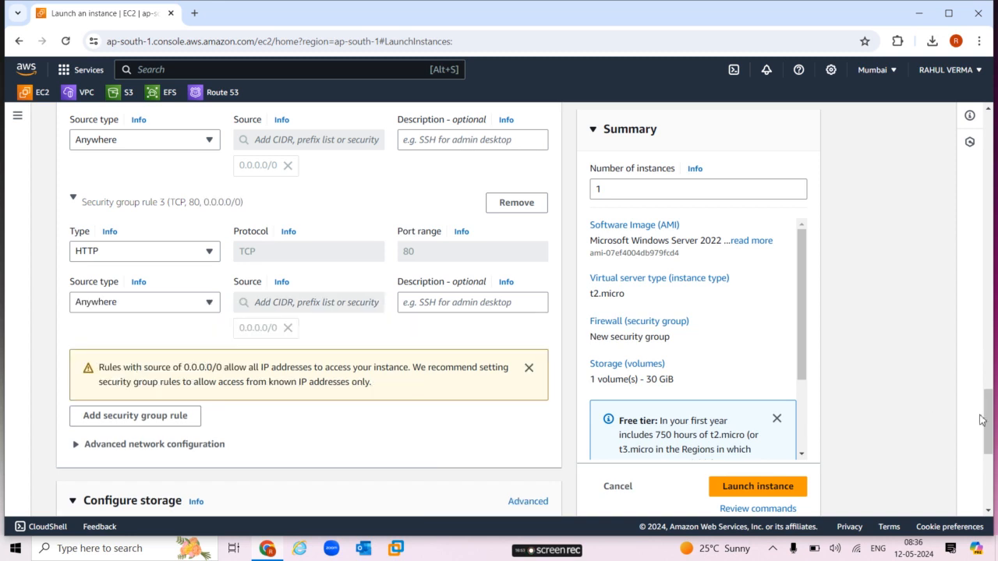
Launch the vpc1-server1 instance and return to the list of all instances
{"action": "left_click_drag", "start_coordinate": [987, 433], "coordinate": [988, 446]}
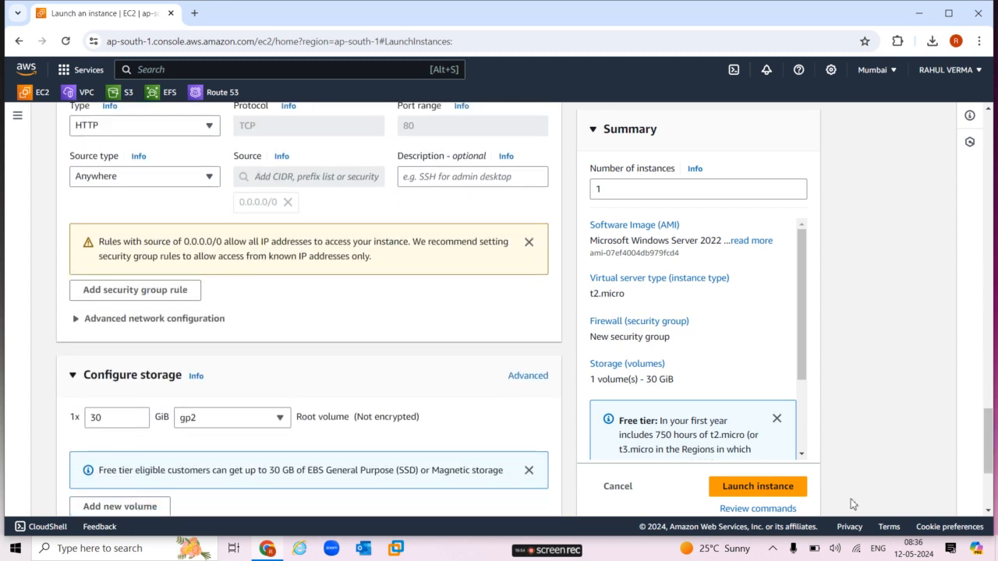
{"action": "left_click", "coordinate": [792, 491]}
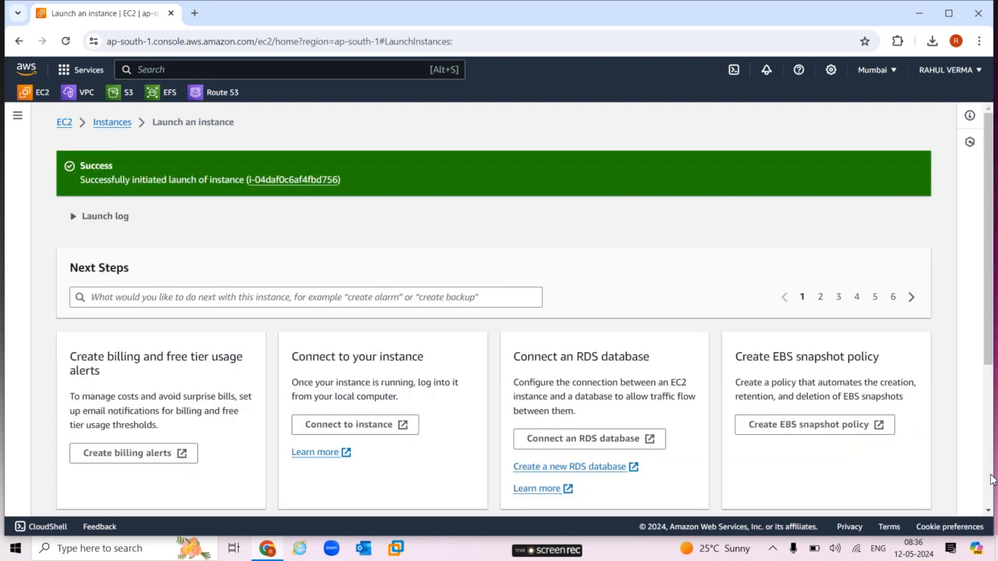
{"action": "scroll", "coordinate": [991, 479], "scroll_direction": "down", "scroll_amount": 3}
{"action": "left_click", "coordinate": [896, 493]}
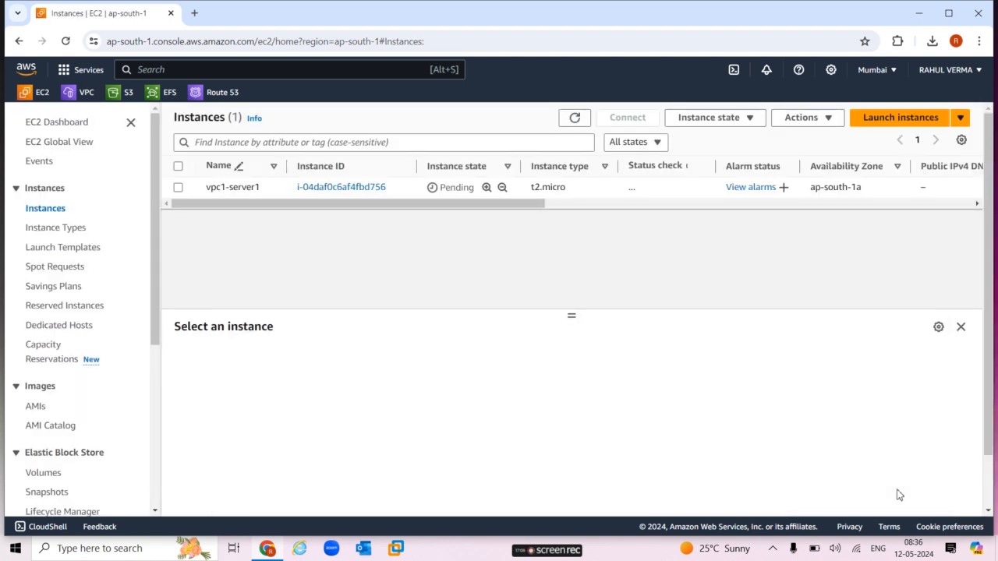
Start a new instance launch named vpc1-server2 using the Microsoft Windows Server 2022 Base image
{"action": "left_click", "coordinate": [891, 127]}
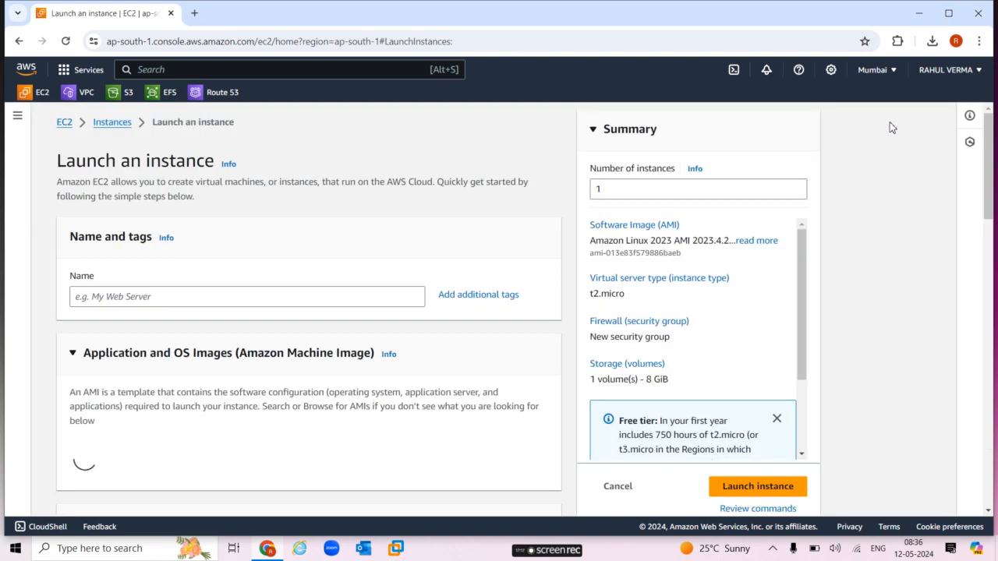
{"action": "left_click", "coordinate": [249, 296]}
{"action": "type", "text": "vpc1-server2"}
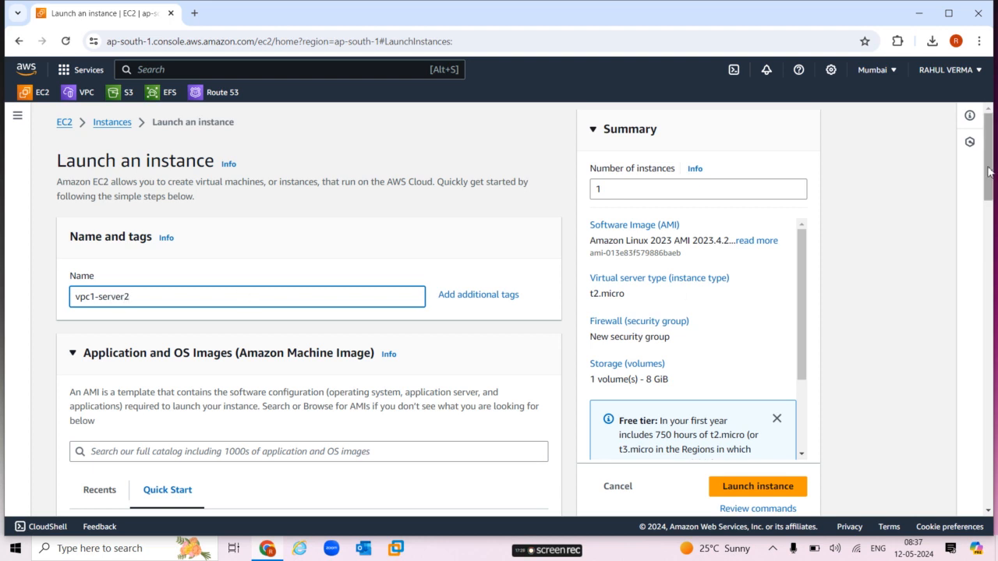
{"action": "left_click_drag", "start_coordinate": [990, 171], "coordinate": [992, 191]}
{"action": "scroll", "coordinate": [346, 254], "scroll_direction": "down", "scroll_amount": 4}
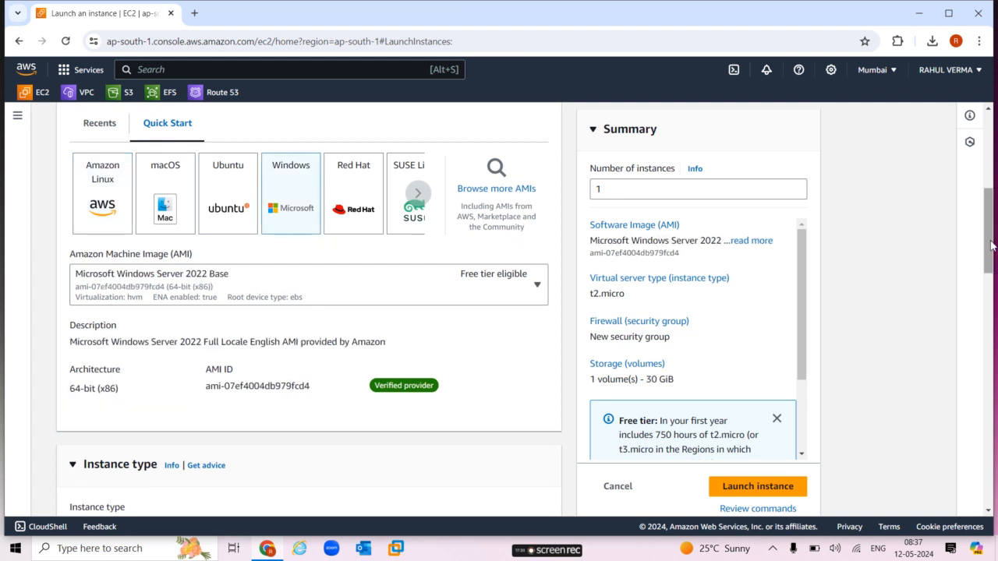
Choose the existing key pair newkey for logging in to vpc1-server2
{"action": "left_click_drag", "start_coordinate": [986, 246], "coordinate": [991, 349]}
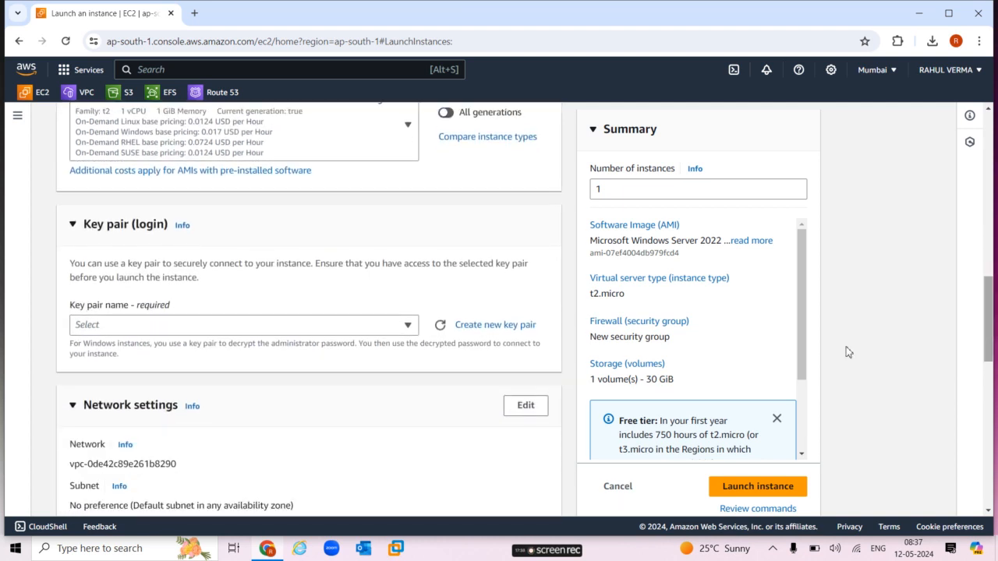
{"action": "left_click", "coordinate": [397, 327]}
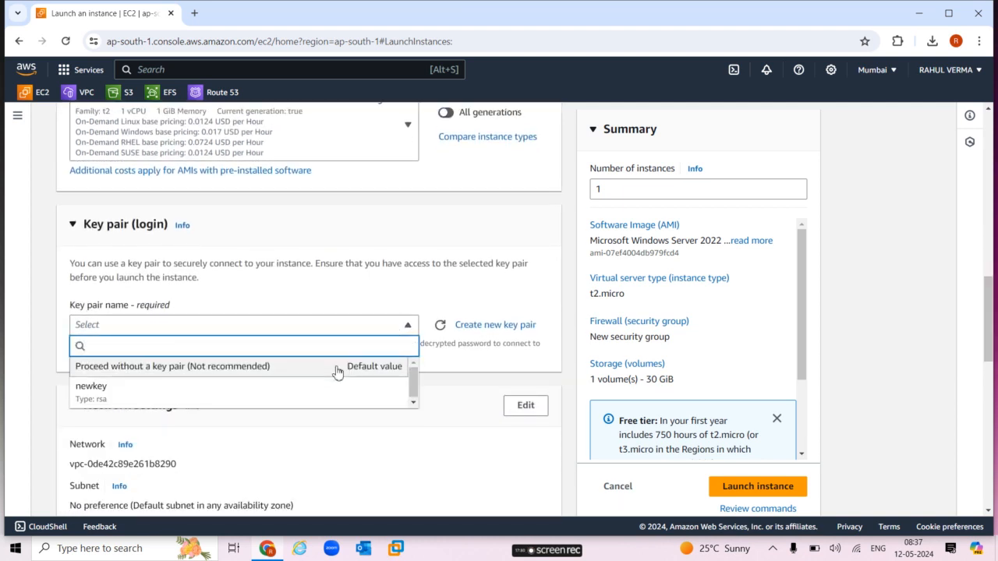
{"action": "left_click", "coordinate": [311, 393]}
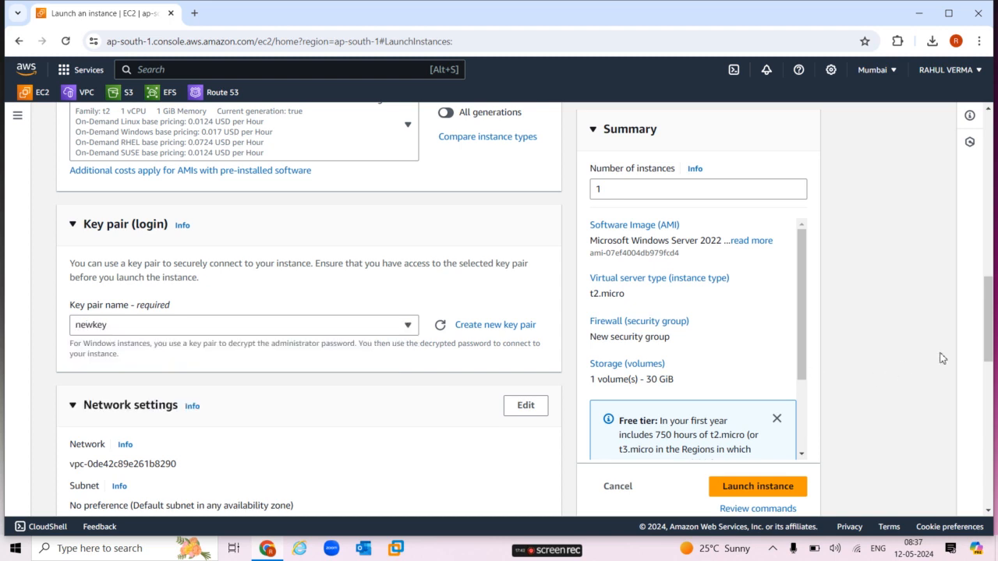
Edit the network settings of vpc1-server2 to use vpc1 and the subnet vpc1-subnet2
{"action": "left_click_drag", "start_coordinate": [990, 339], "coordinate": [992, 371]}
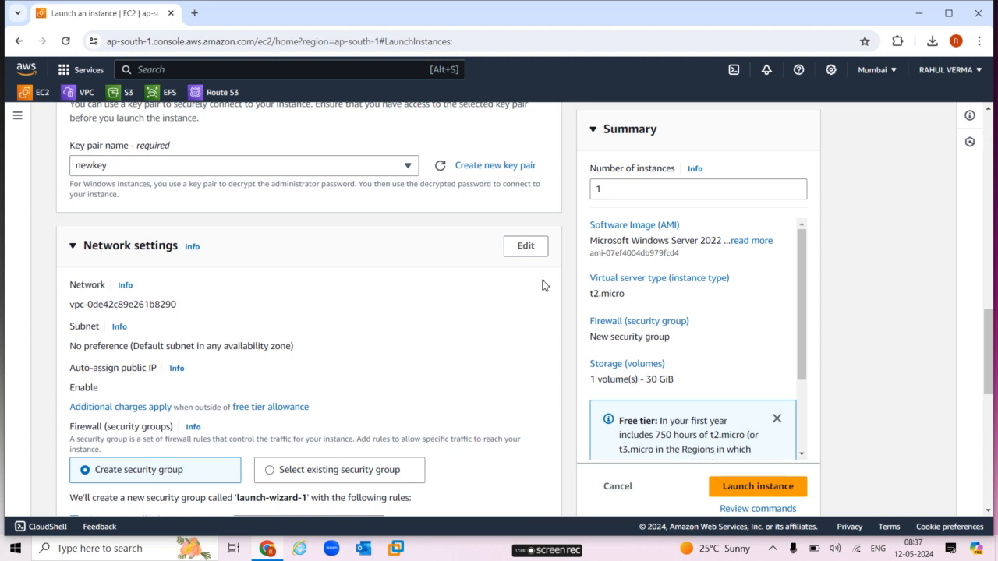
{"action": "left_click", "coordinate": [532, 251]}
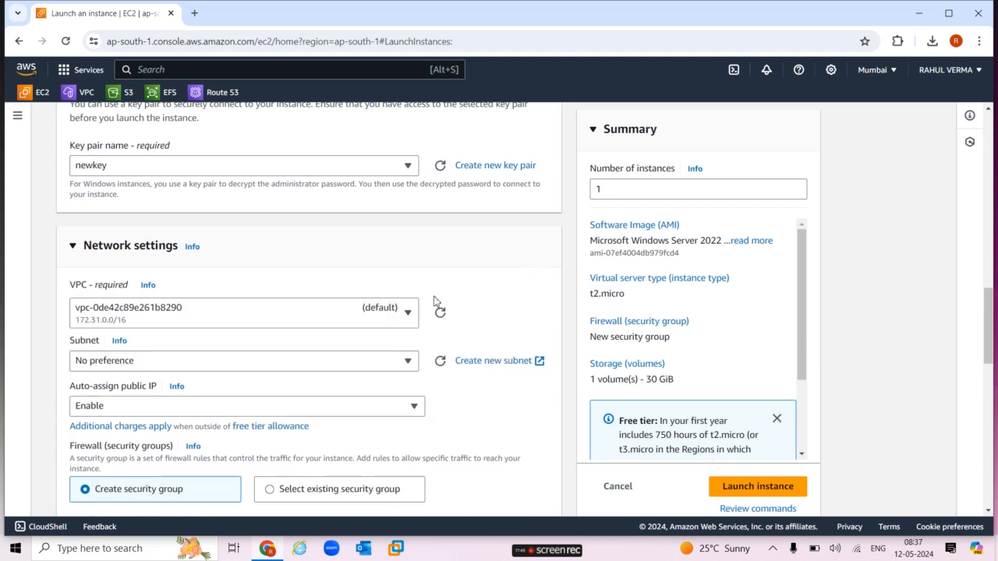
{"action": "left_click", "coordinate": [374, 316]}
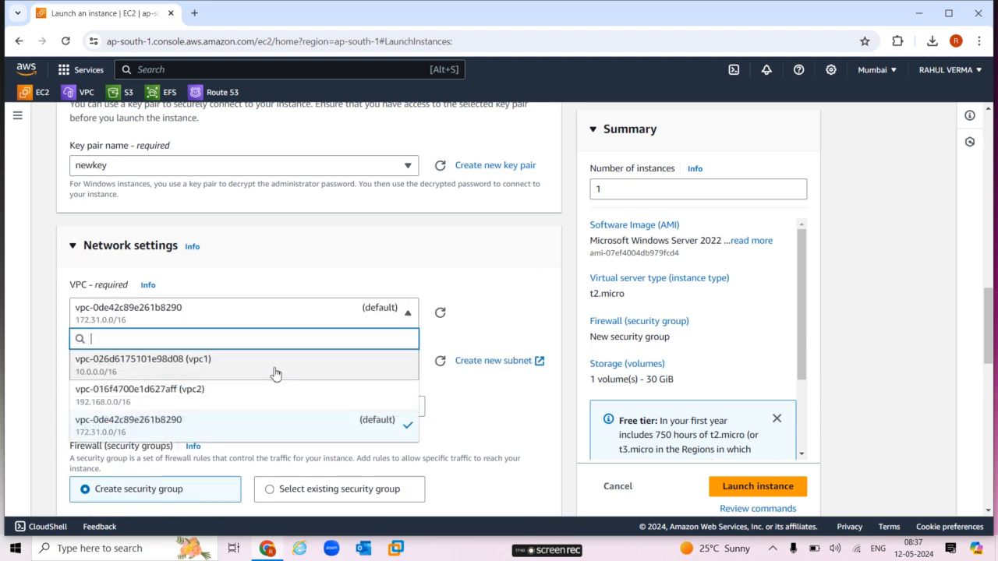
{"action": "left_click", "coordinate": [340, 374]}
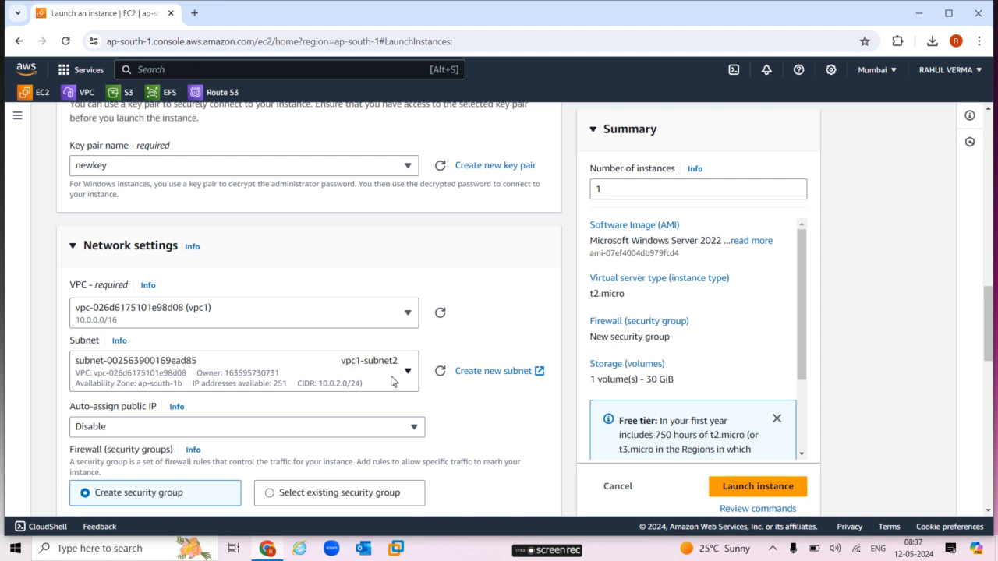
{"action": "left_click", "coordinate": [392, 381]}
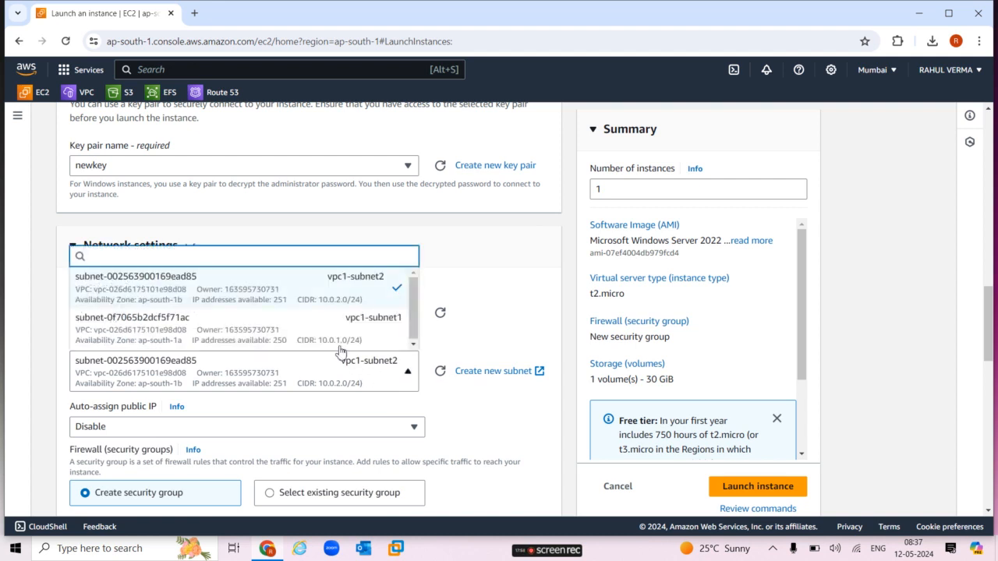
{"action": "left_click", "coordinate": [350, 294]}
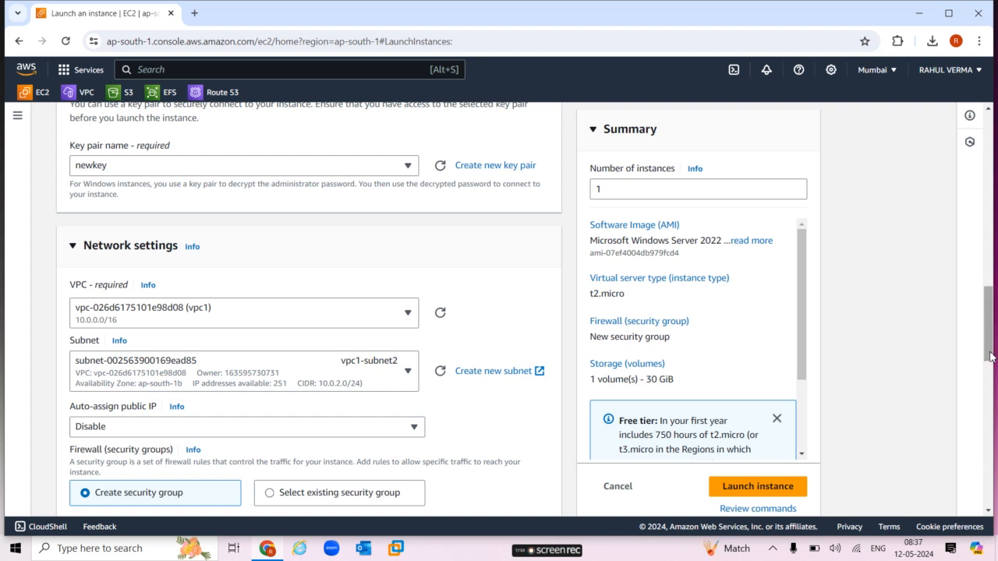
Enable automatic public IP assignment for vpc1-server2 and assign it the existing security group mysg
{"action": "scroll", "coordinate": [991, 357], "scroll_direction": "down", "scroll_amount": 2}
{"action": "left_click", "coordinate": [370, 260]}
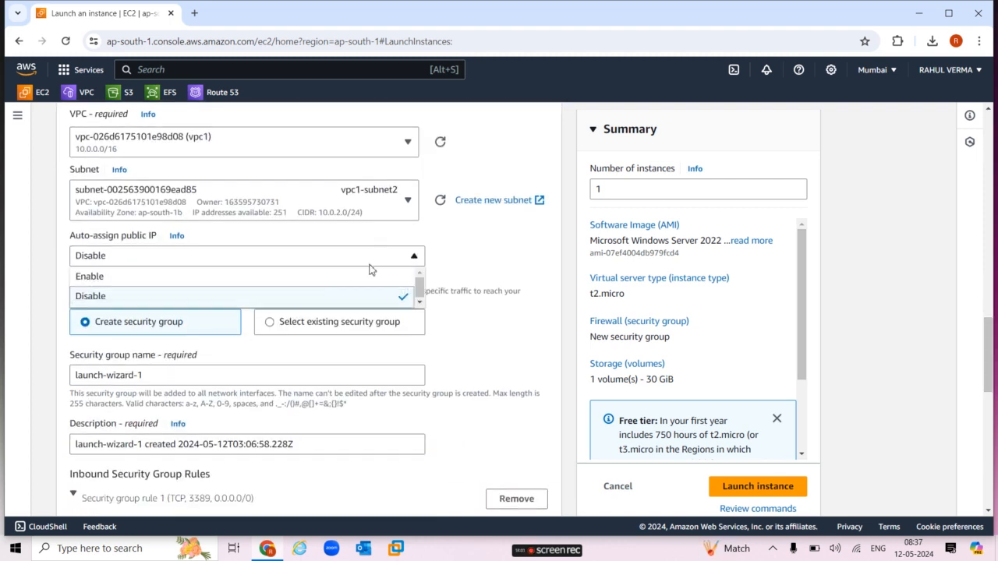
{"action": "left_click", "coordinate": [214, 281]}
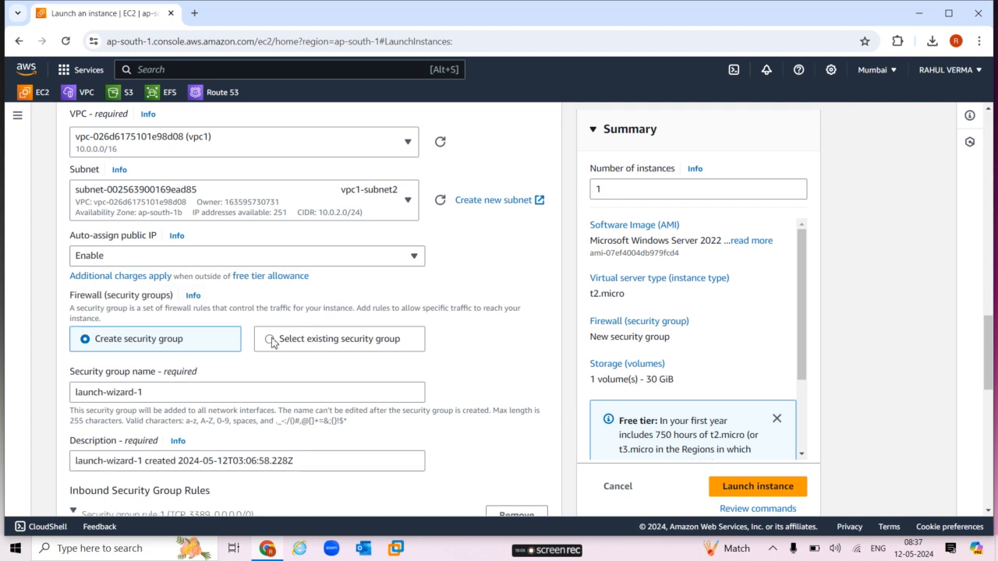
{"action": "left_click", "coordinate": [270, 340]}
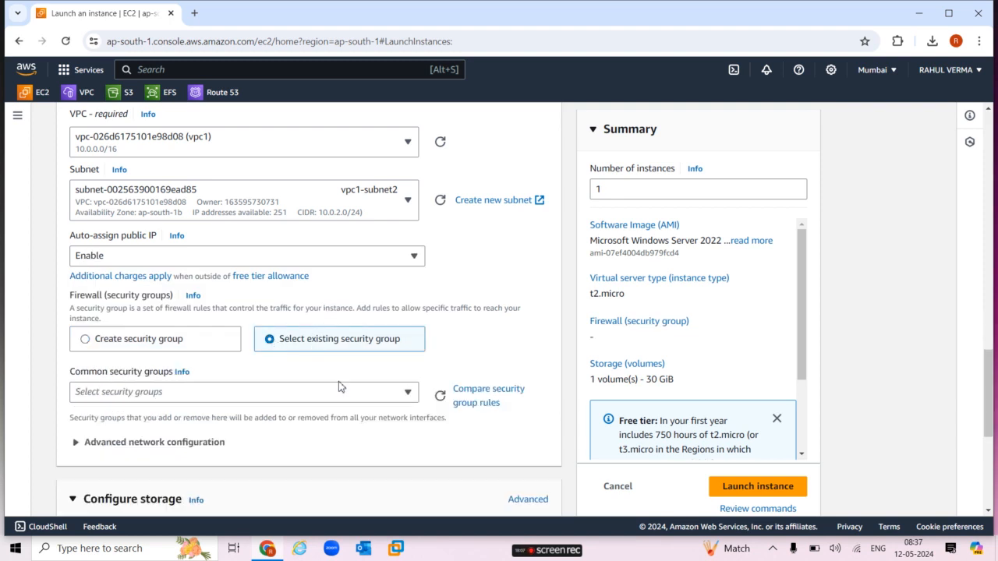
{"action": "left_click", "coordinate": [286, 398]}
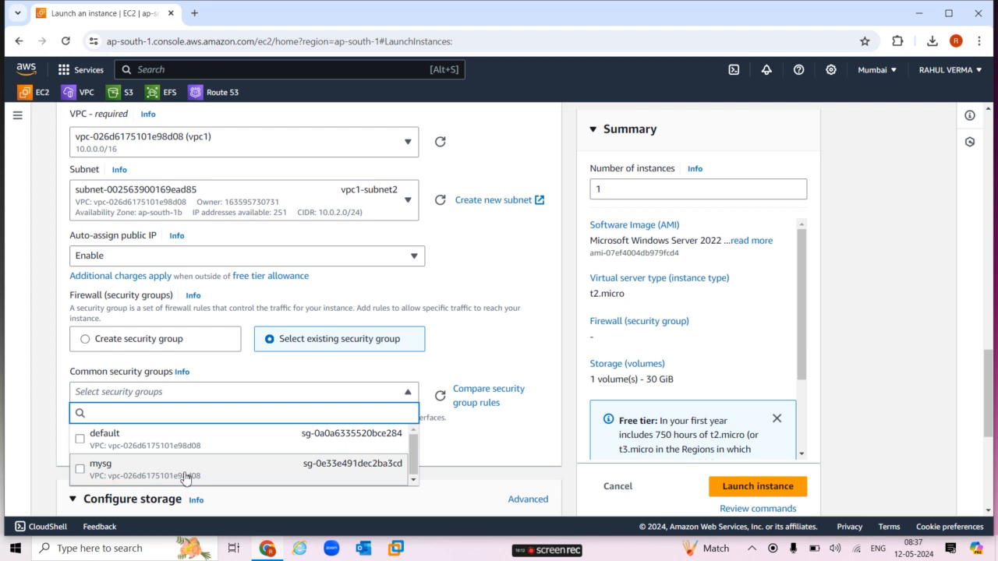
{"action": "left_click", "coordinate": [185, 471]}
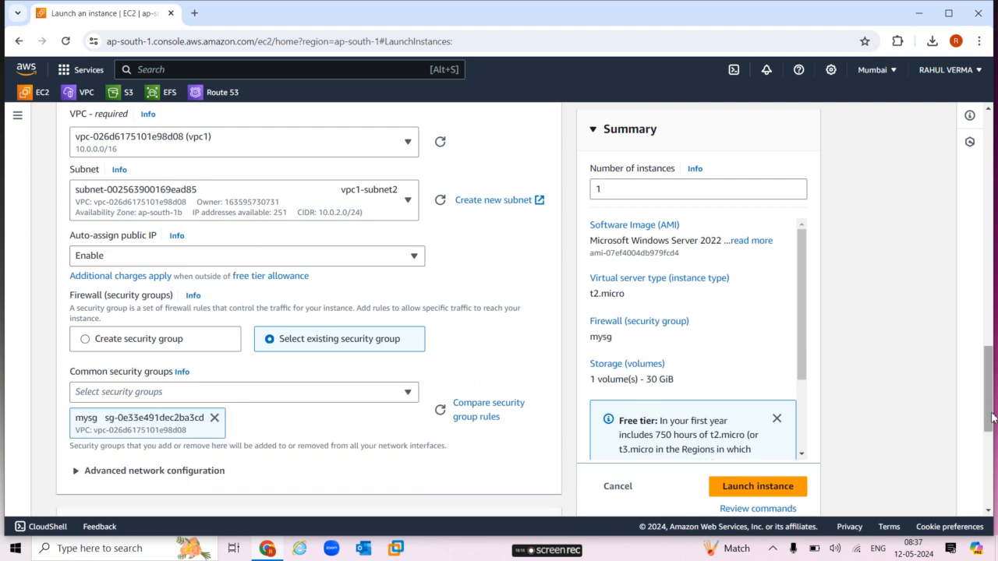
Launch the vpc1-server2 instance and return to the list of all instances
{"action": "left_click_drag", "start_coordinate": [991, 417], "coordinate": [993, 457]}
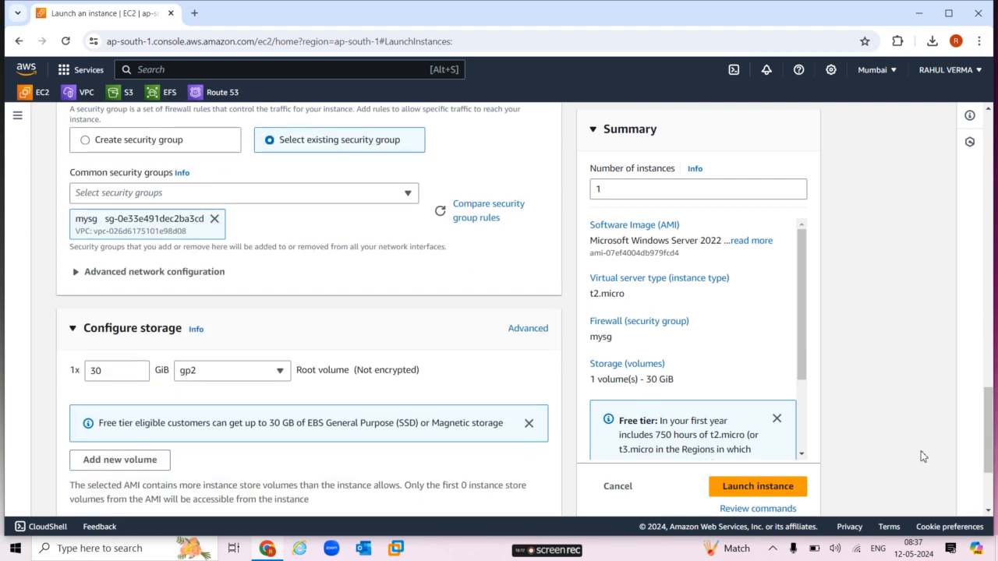
{"action": "left_click", "coordinate": [789, 488]}
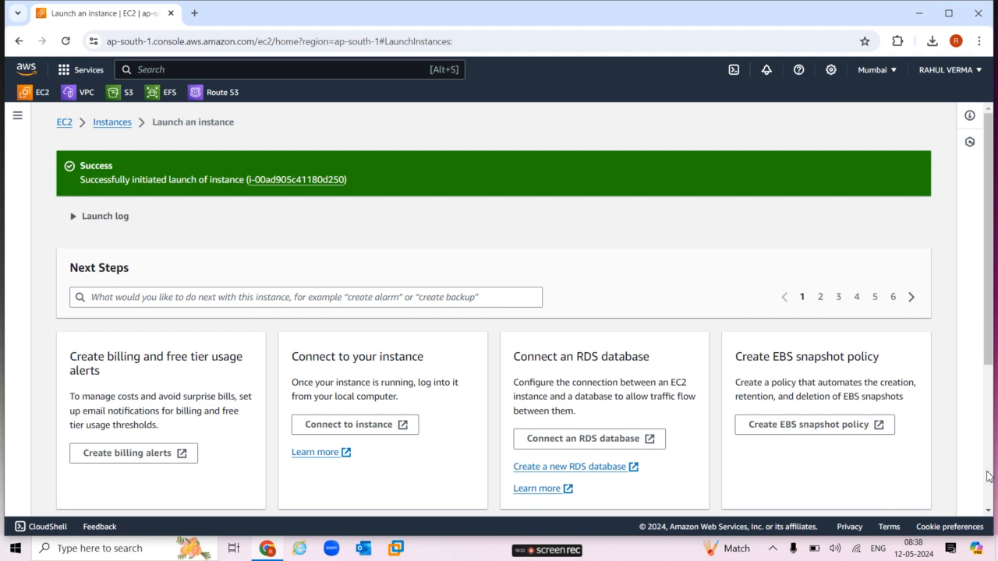
{"action": "scroll", "coordinate": [986, 476], "scroll_direction": "down", "scroll_amount": 3}
{"action": "left_click", "coordinate": [877, 494]}
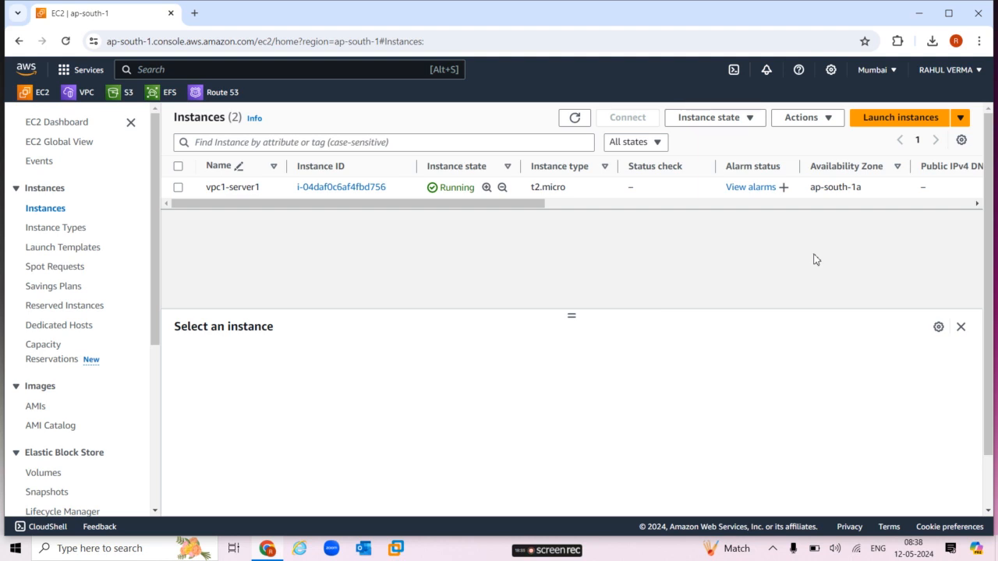
Start a new EC2 instance named vpc2-server and choose the Windows machine image for it
{"action": "left_click", "coordinate": [902, 127]}
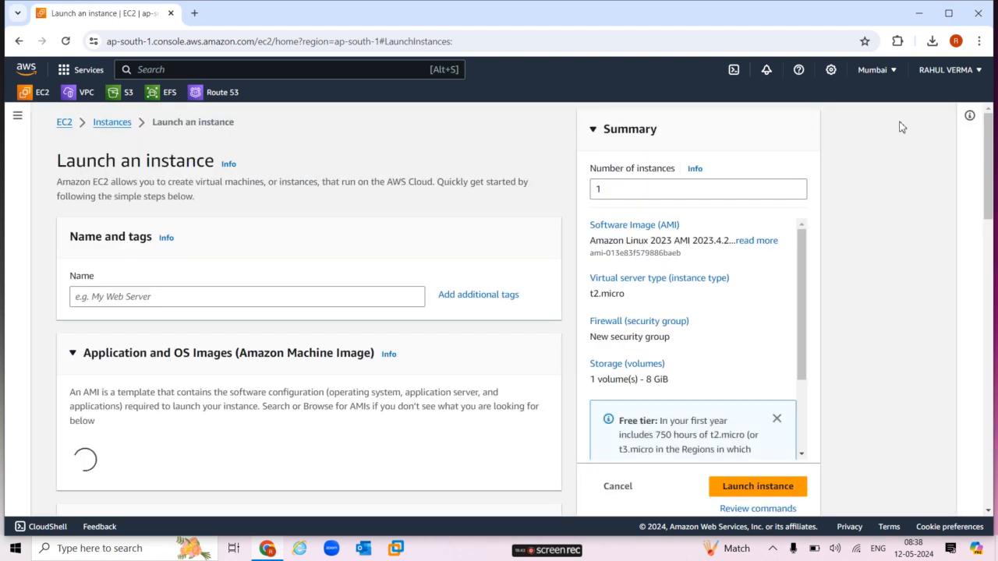
{"action": "left_click", "coordinate": [202, 297]}
{"action": "type", "text": "vp"}
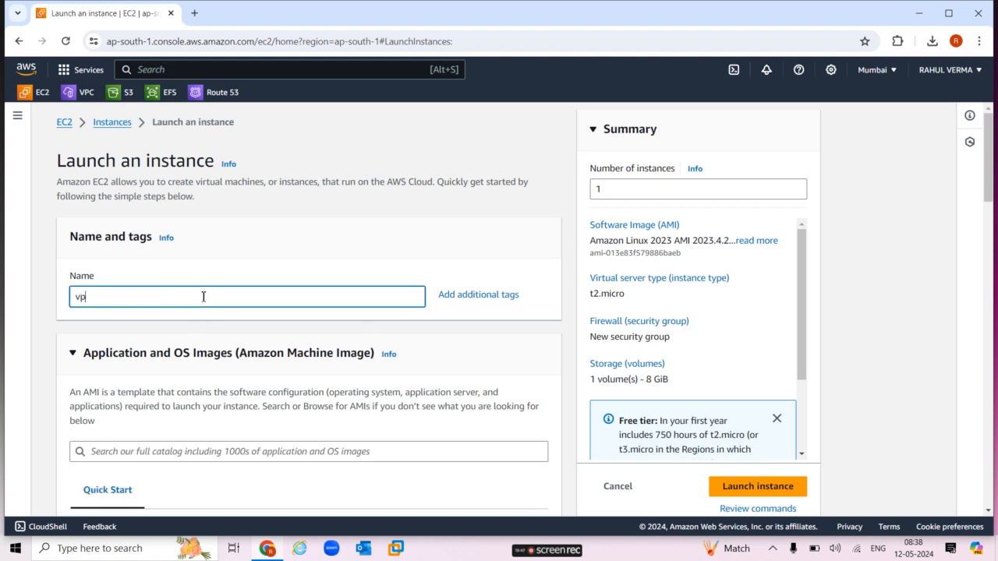
{"action": "type", "text": "c2-server"}
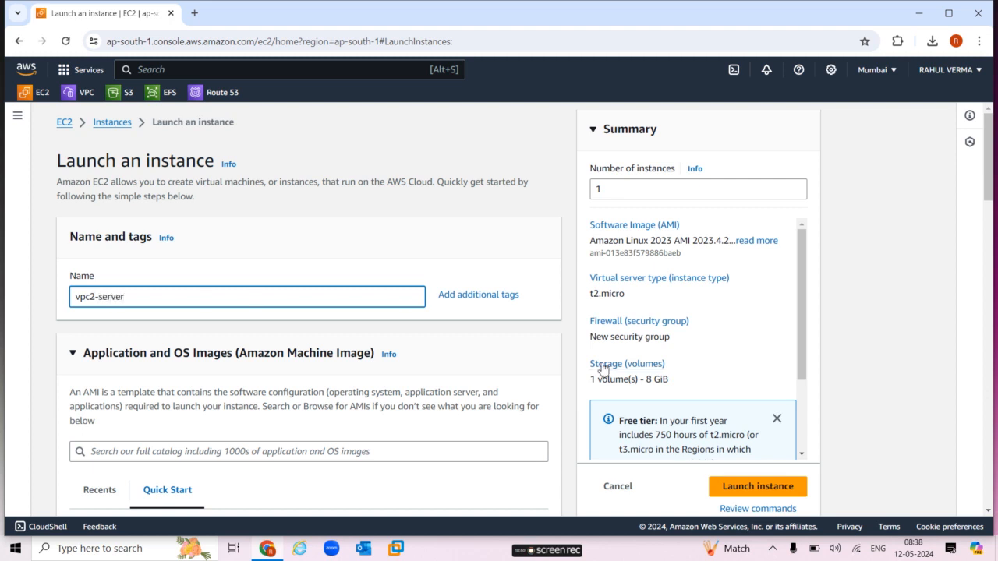
{"action": "scroll", "coordinate": [989, 181], "scroll_direction": "down", "scroll_amount": 3}
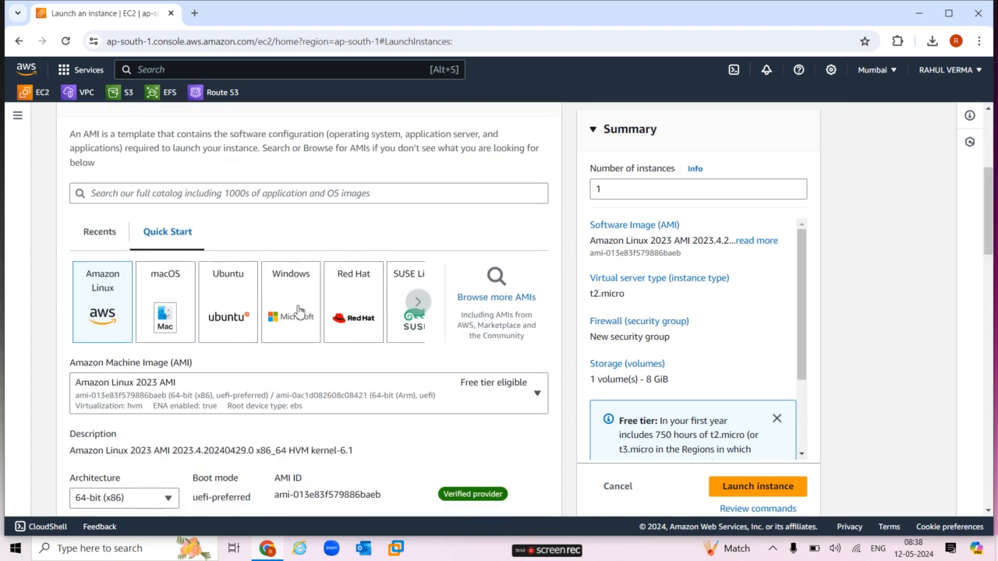
{"action": "left_click", "coordinate": [300, 310]}
Choose the existing key pair newkey for logging in to vpc2-server
{"action": "left_click_drag", "start_coordinate": [992, 229], "coordinate": [992, 353]}
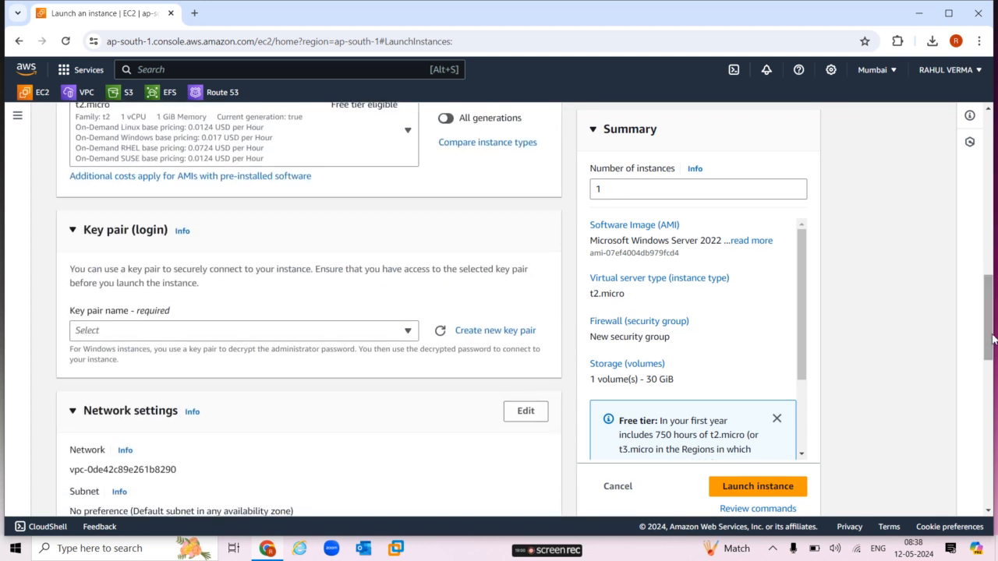
{"action": "left_click", "coordinate": [406, 331]}
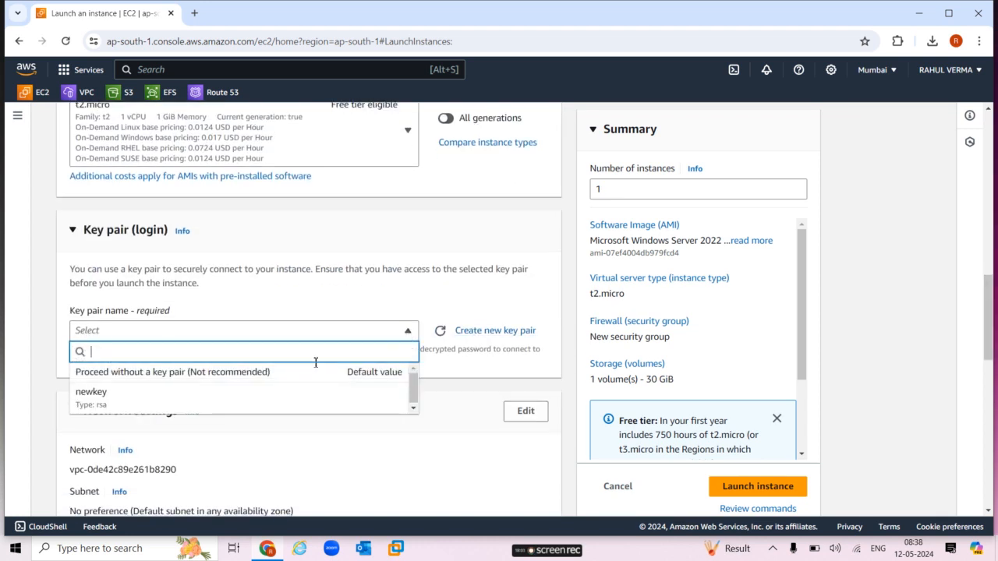
{"action": "left_click", "coordinate": [276, 397]}
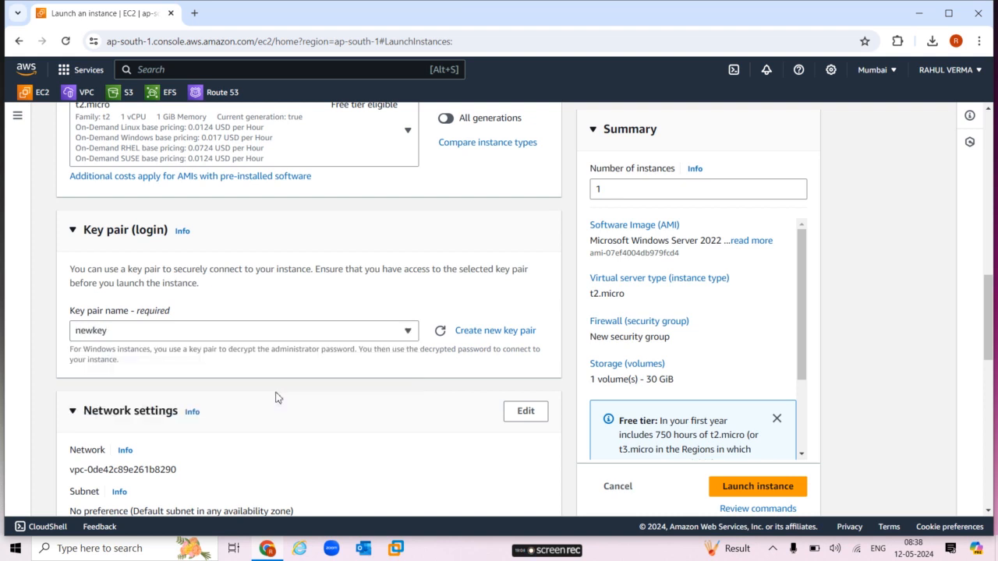
Edit the network settings of vpc2-server to use vpc2 and vpc2-subnet, with automatic public IP assignment enabled
{"action": "left_click", "coordinate": [525, 410]}
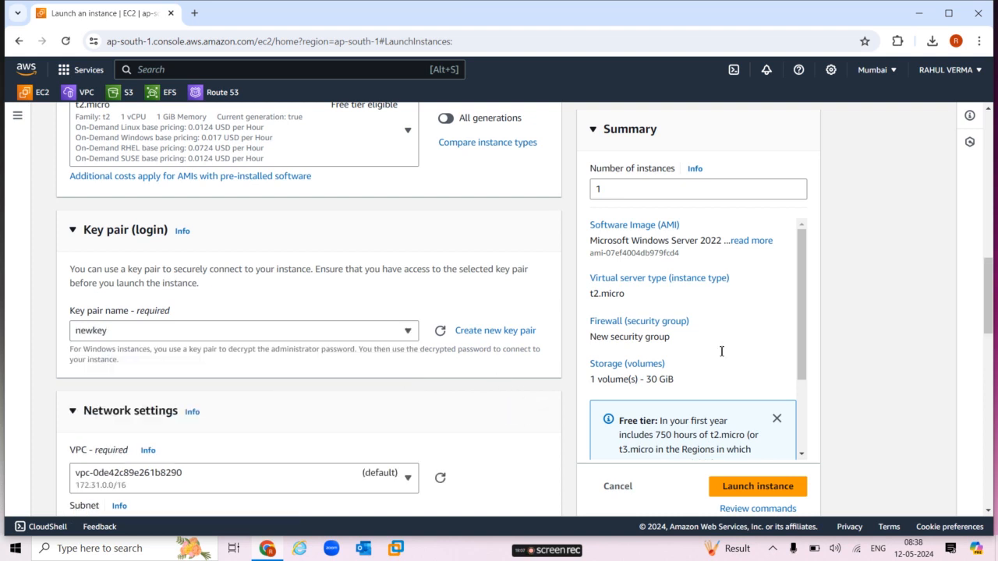
{"action": "scroll", "coordinate": [990, 312], "scroll_direction": "down", "scroll_amount": 3}
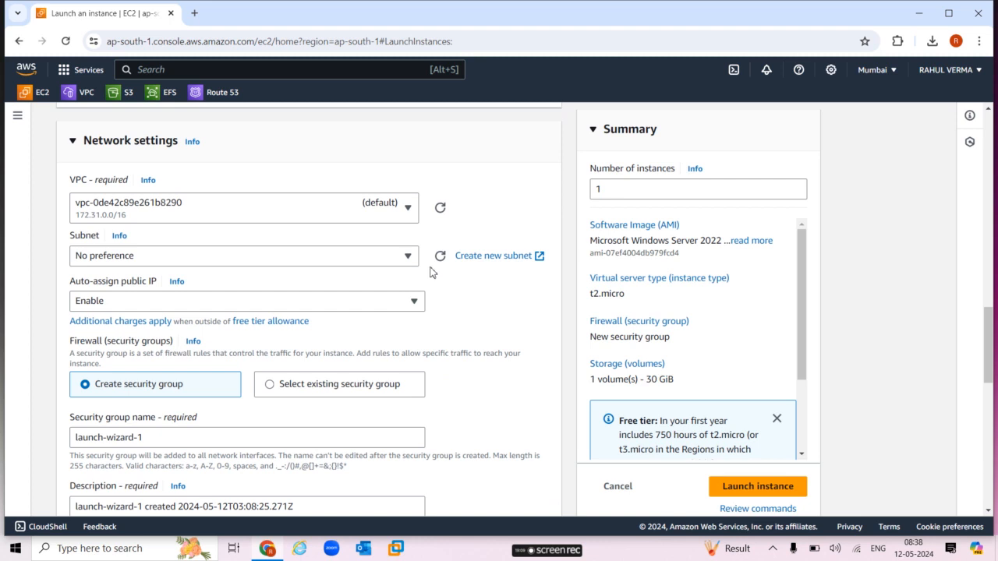
{"action": "left_click", "coordinate": [370, 223]}
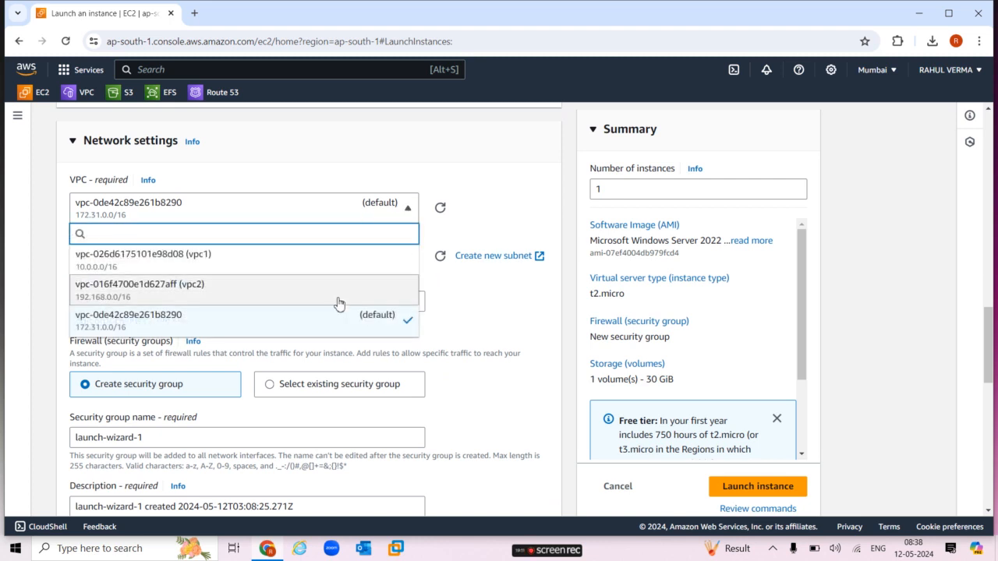
{"action": "left_click", "coordinate": [293, 291]}
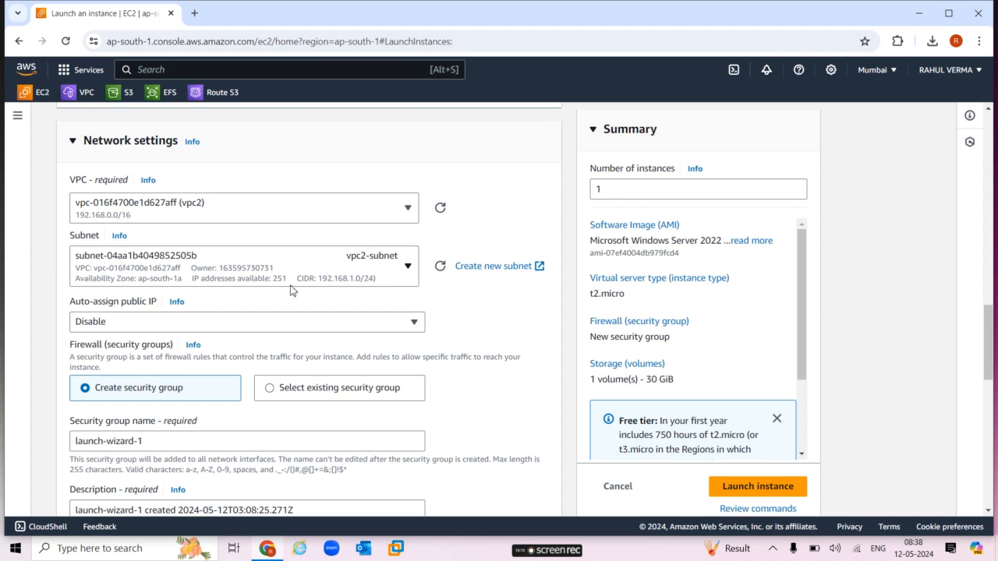
{"action": "left_click", "coordinate": [343, 275]}
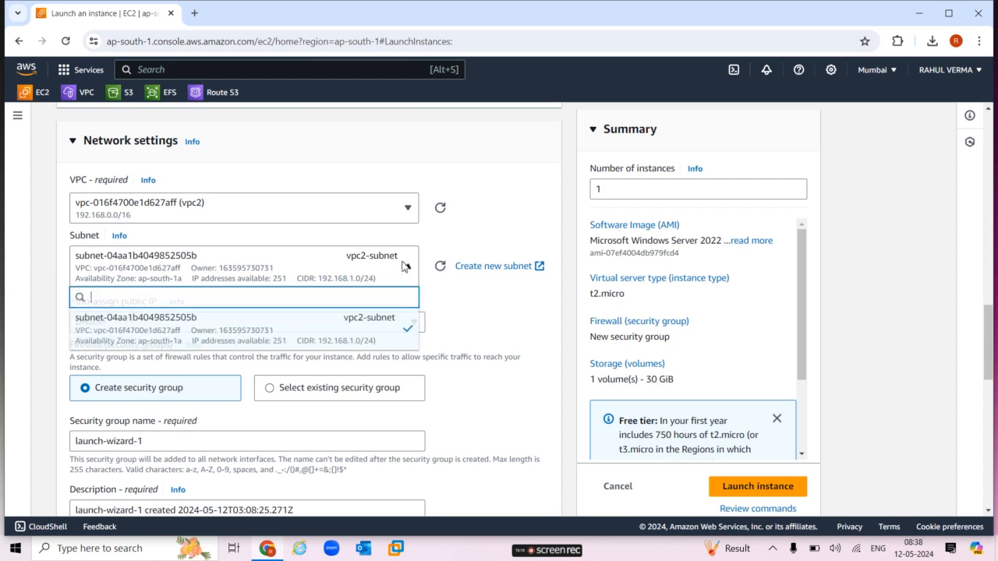
{"action": "left_click", "coordinate": [359, 336]}
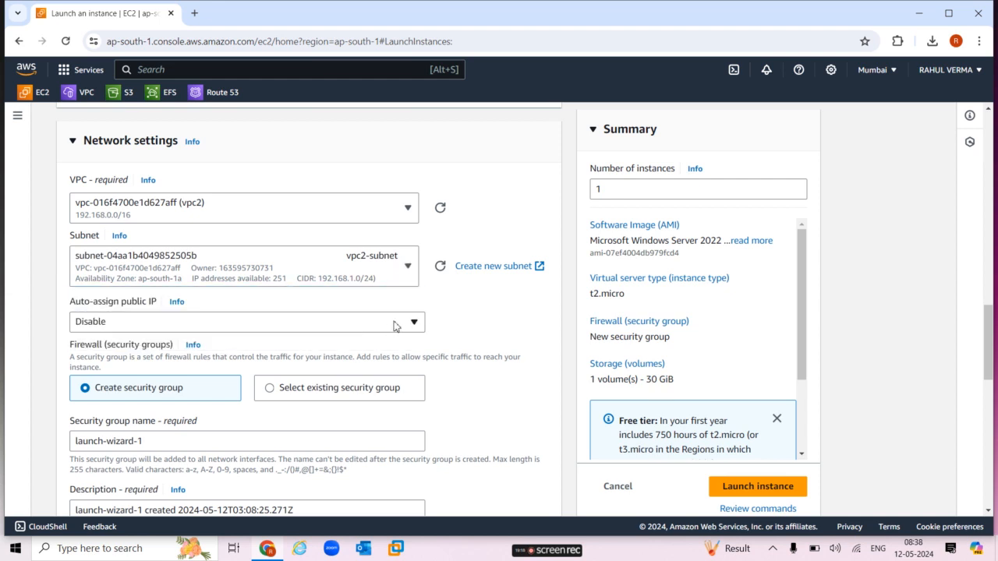
{"action": "left_click", "coordinate": [395, 325]}
{"action": "left_click", "coordinate": [279, 343]}
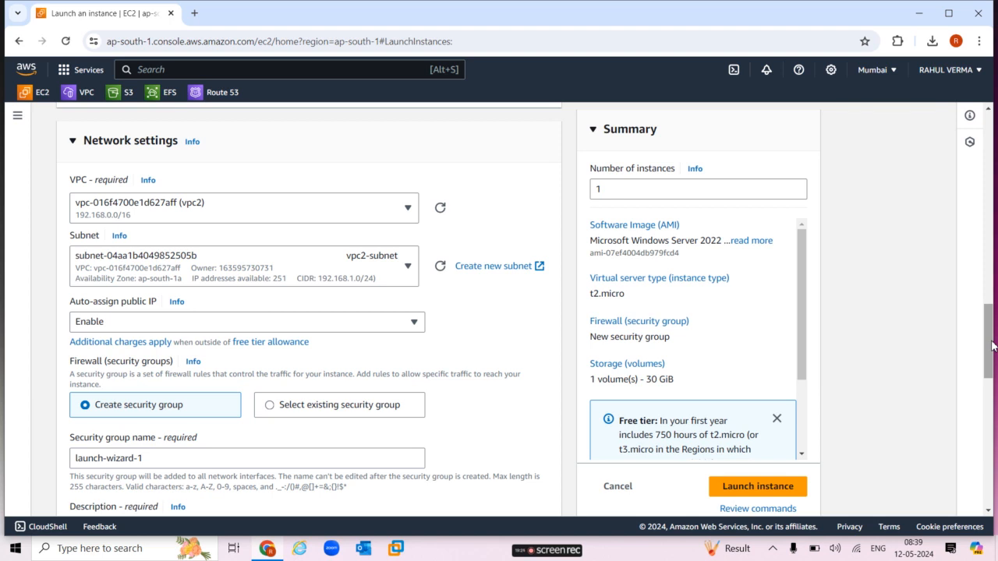
{"action": "left_click_drag", "start_coordinate": [994, 345], "coordinate": [994, 379]}
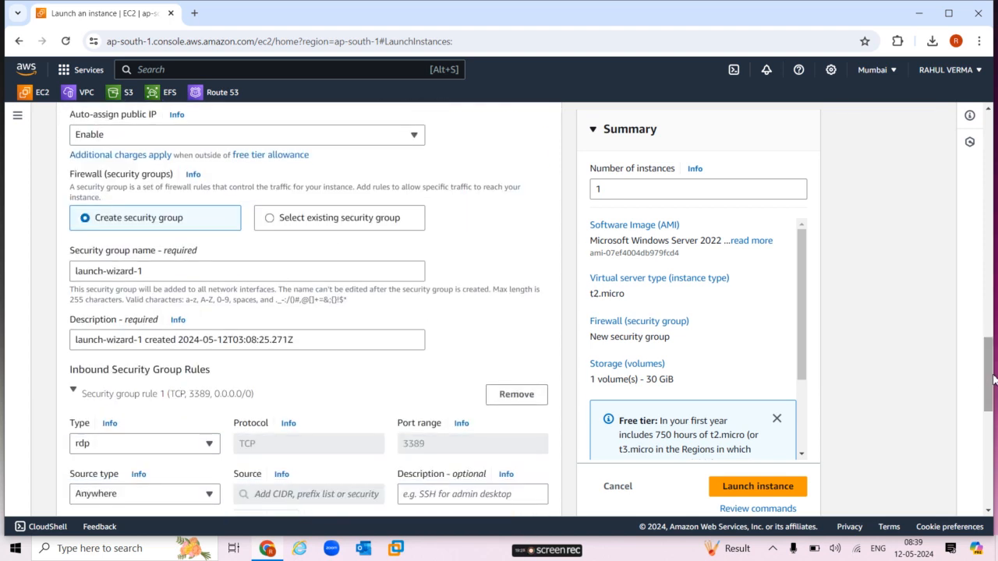
{"action": "left_click", "coordinate": [270, 219]}
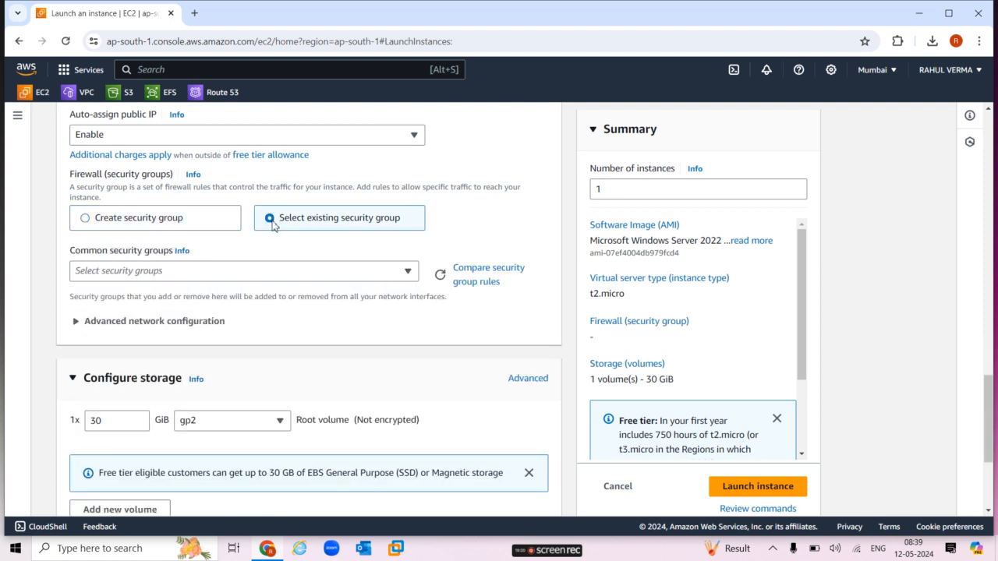
{"action": "left_click", "coordinate": [265, 273]}
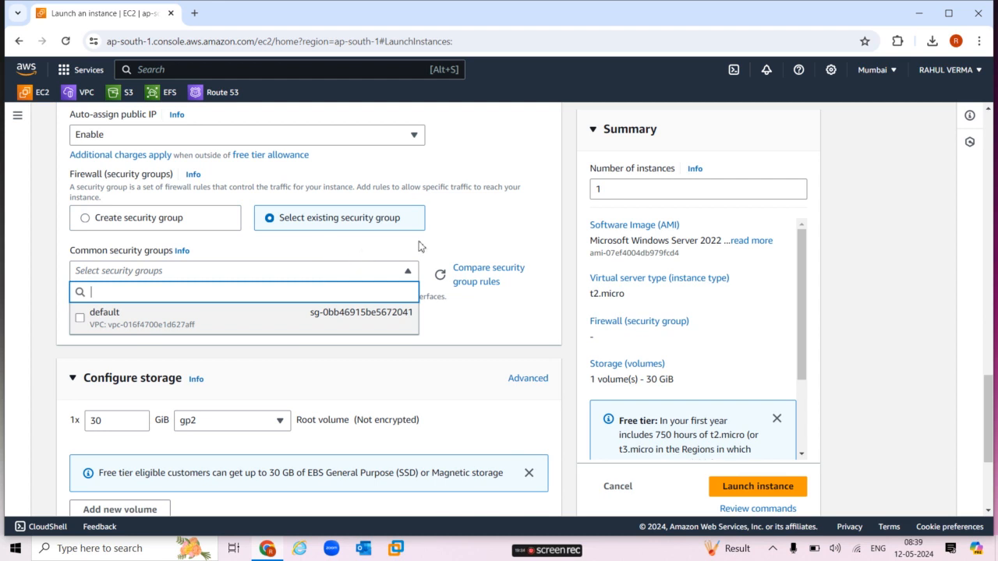
{"action": "left_click", "coordinate": [87, 220]}
Create a new security group for vpc2-server and name it vpc2-sg
{"action": "left_click", "coordinate": [87, 220]}
{"action": "left_click", "coordinate": [180, 274]}
{"action": "triple_click", "coordinate": [181, 274]}
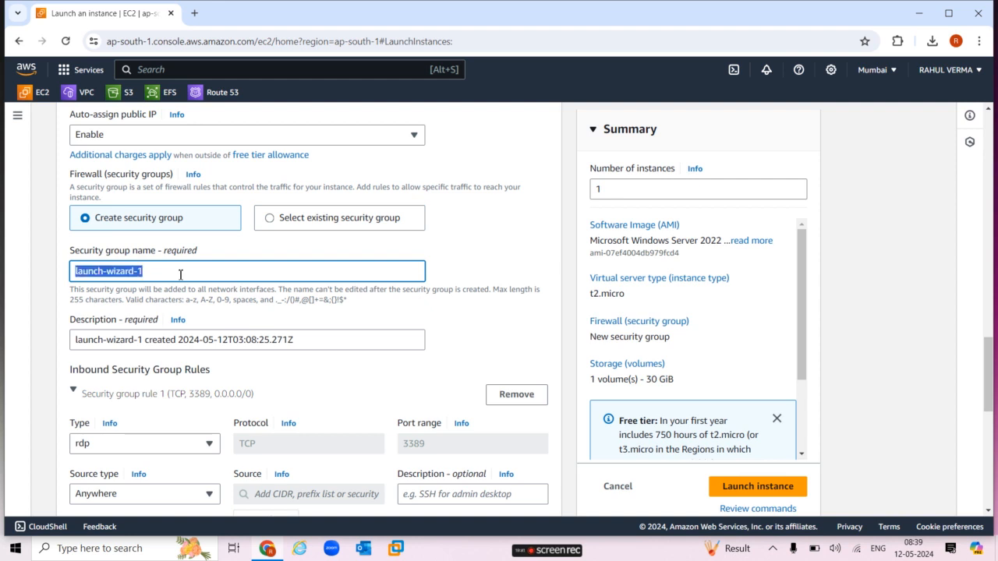
{"action": "key", "text": "BackSpace"}
{"action": "type", "text": "vp"}
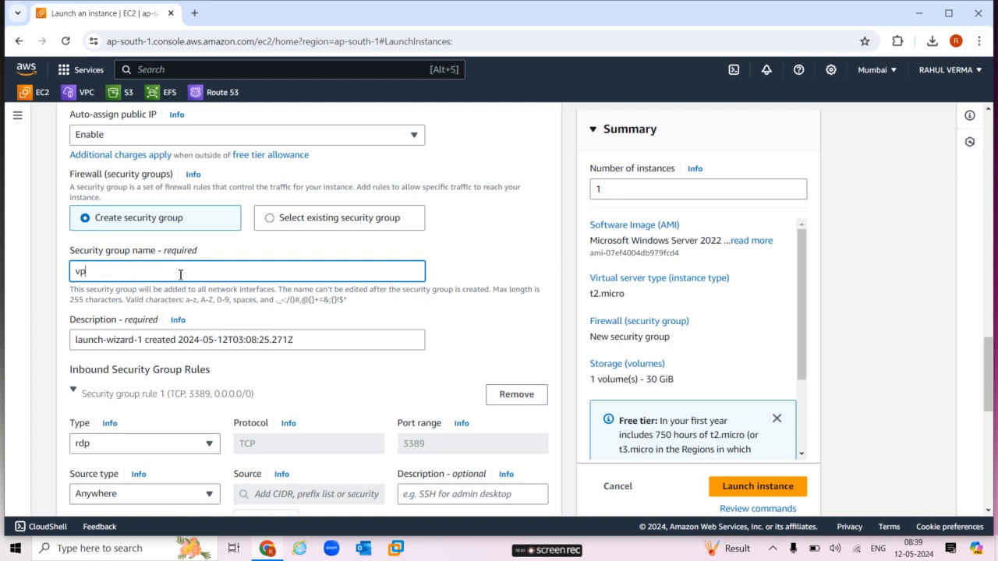
{"action": "type", "text": "c2-sg"}
Add a second inbound rule to vpc2-sg that allows All ICMP - IPv4 from Anywhere
{"action": "left_click_drag", "start_coordinate": [991, 355], "coordinate": [993, 406]}
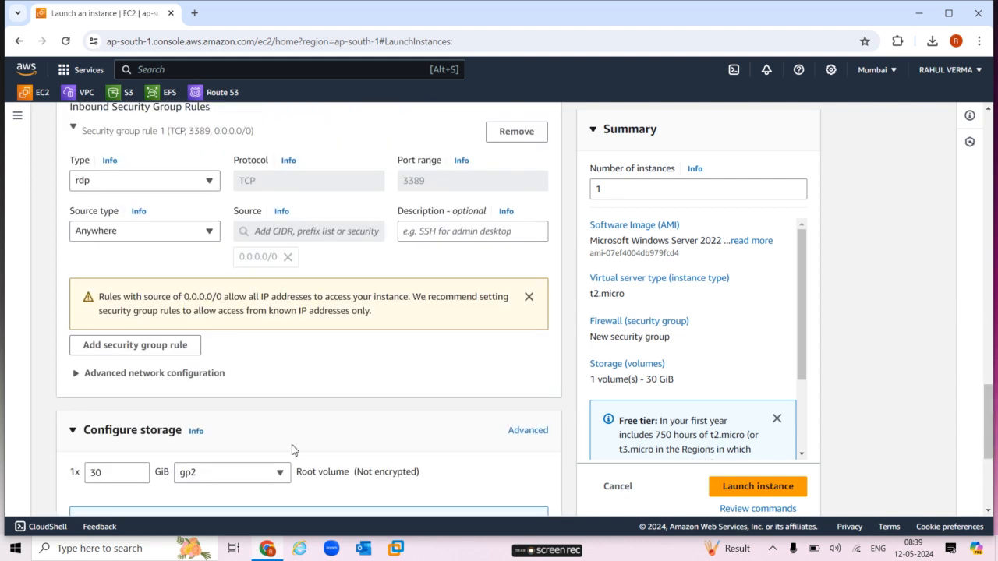
{"action": "left_click", "coordinate": [171, 350]}
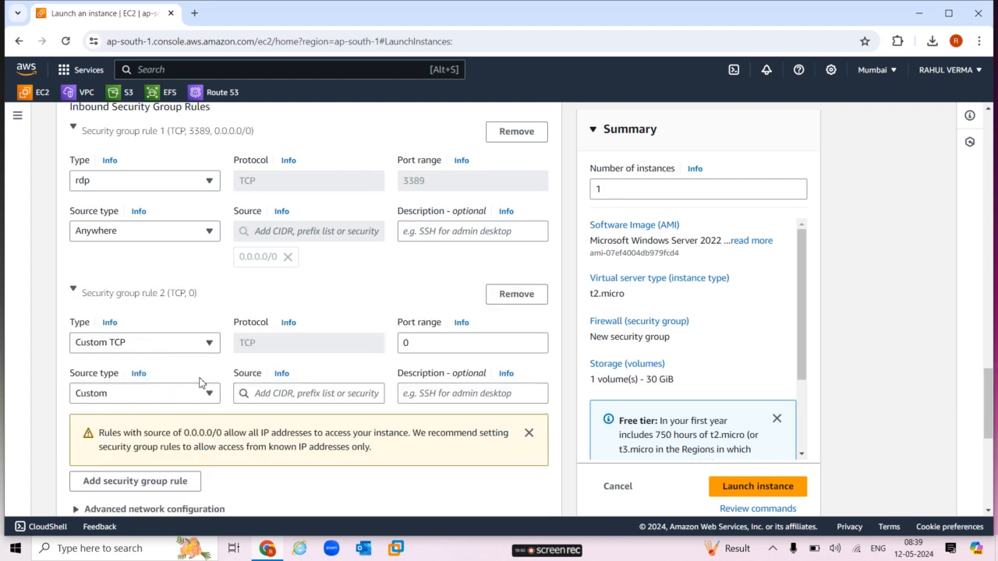
{"action": "left_click", "coordinate": [167, 348]}
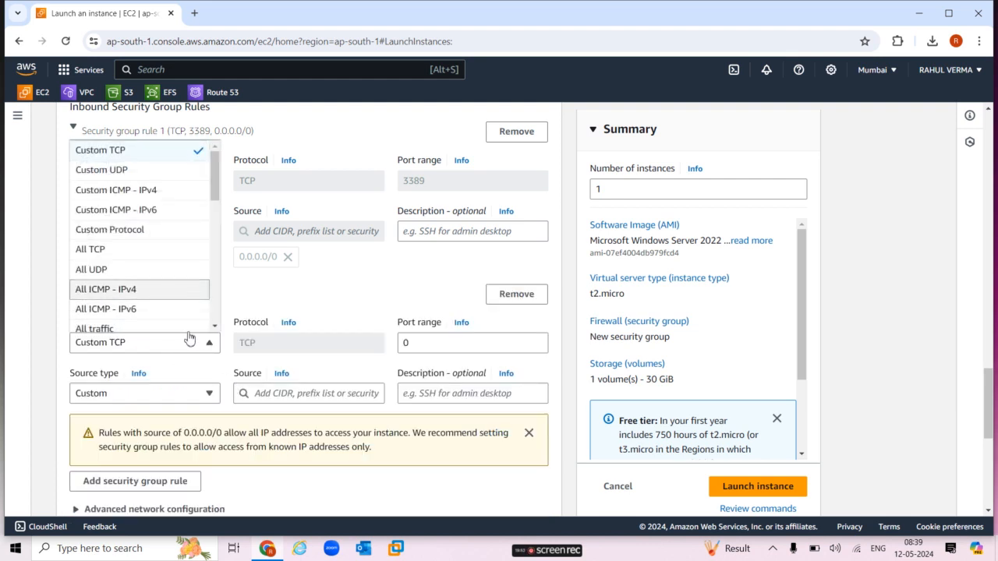
{"action": "key", "text": "Return"}
{"action": "left_click", "coordinate": [188, 396]}
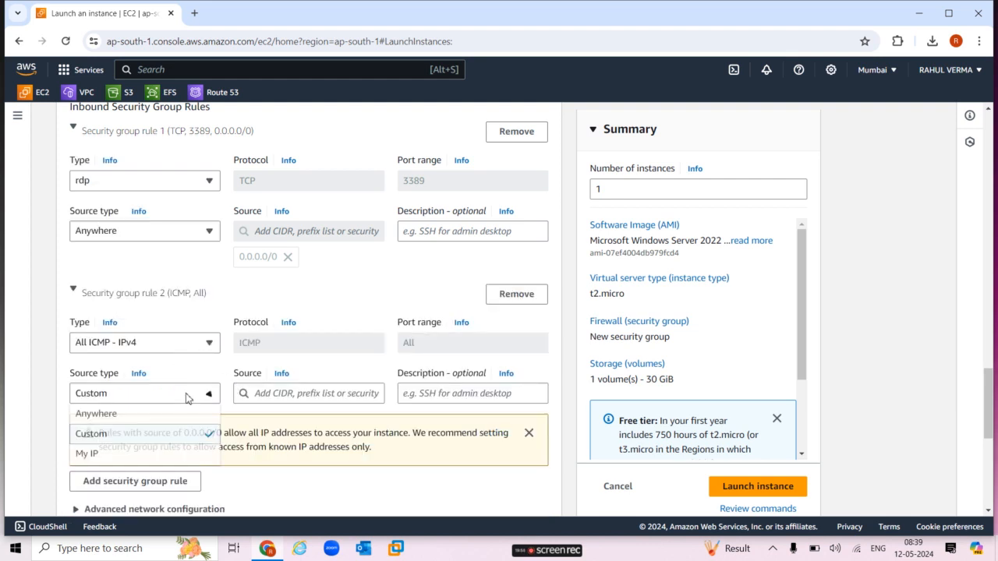
{"action": "left_click", "coordinate": [120, 414]}
Add a third inbound rule of type HTTP to vpc2-sg
{"action": "left_click_drag", "start_coordinate": [986, 378], "coordinate": [989, 417]}
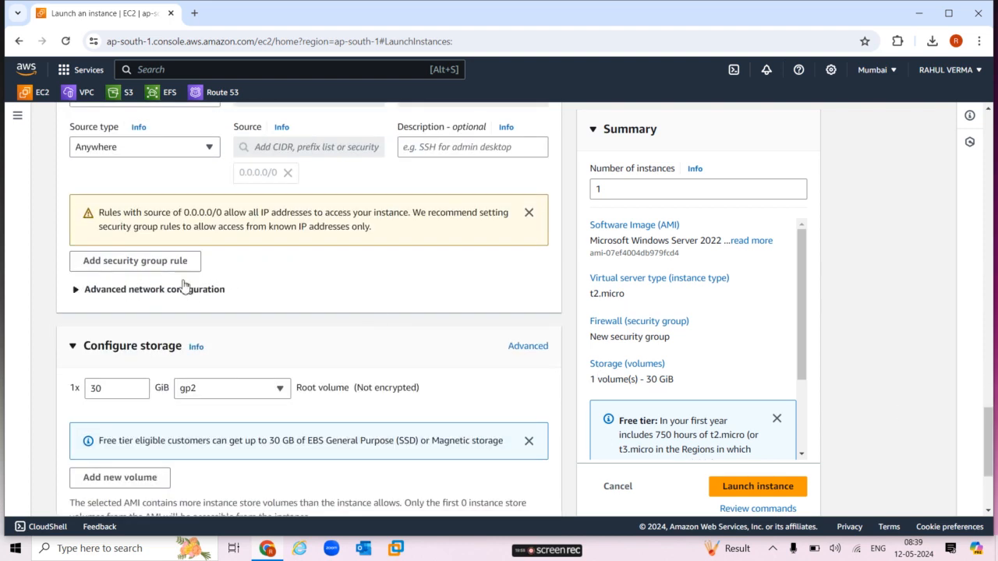
{"action": "left_click", "coordinate": [161, 264]}
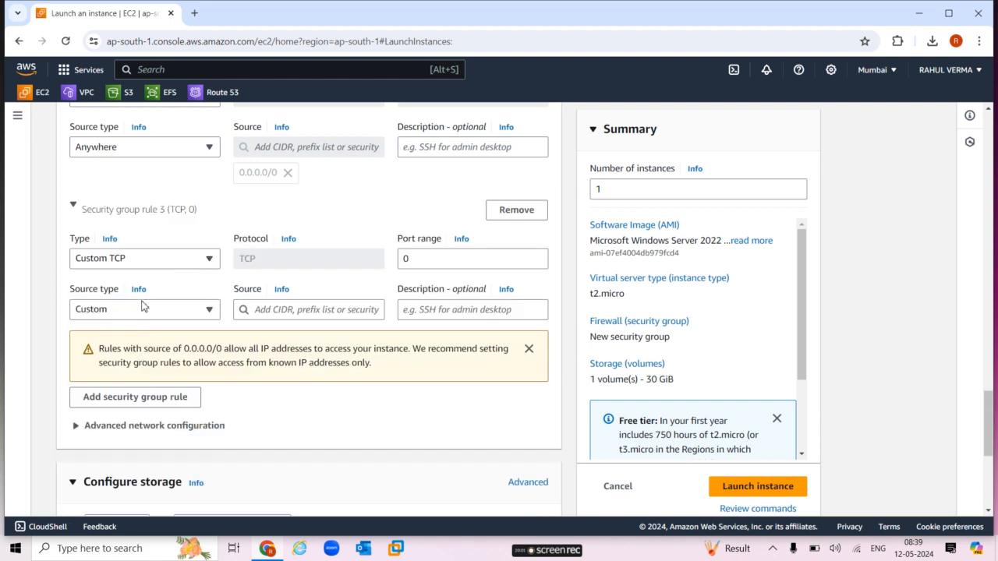
{"action": "left_click", "coordinate": [141, 260]}
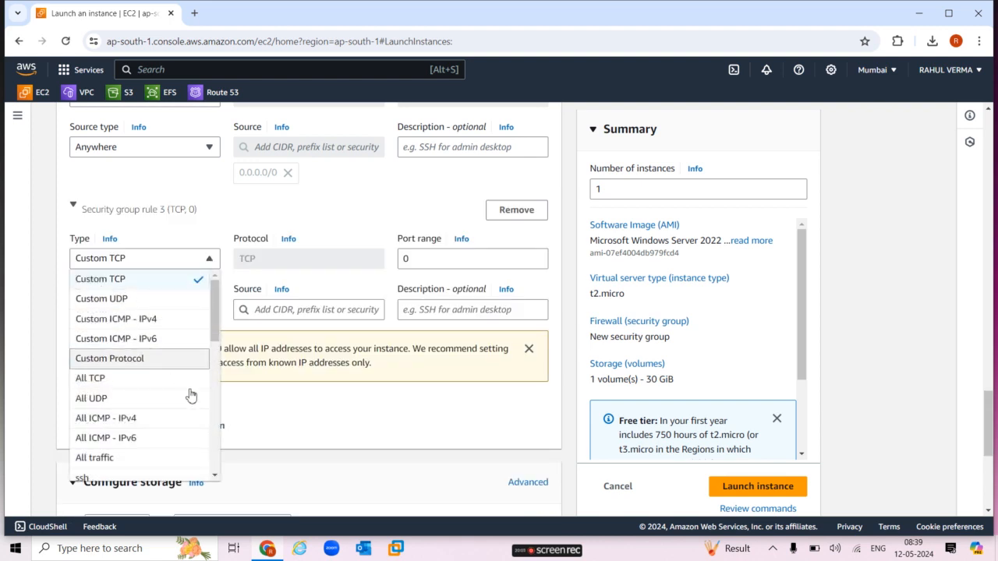
{"action": "scroll", "coordinate": [187, 374], "scroll_direction": "down", "scroll_amount": 2}
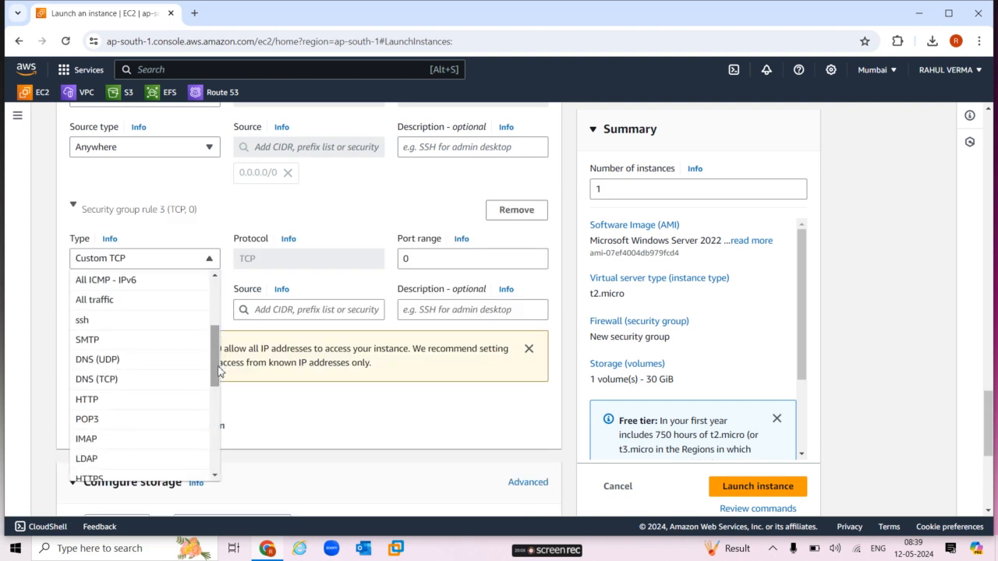
{"action": "left_click", "coordinate": [110, 409]}
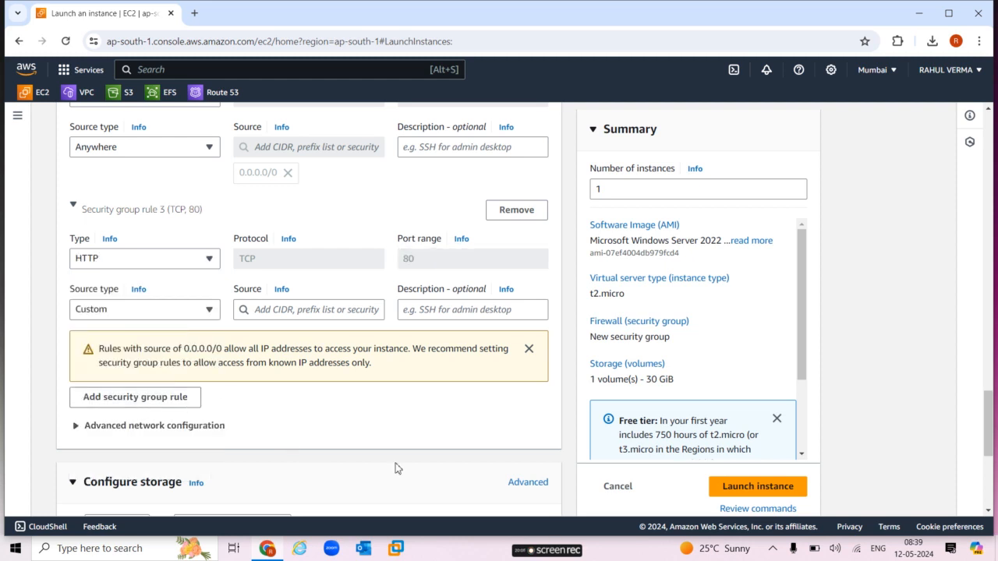
Try to launch vpc2-server, and set the HTTP rule's source type to Anywhere
{"action": "left_click_drag", "start_coordinate": [990, 407], "coordinate": [992, 434]}
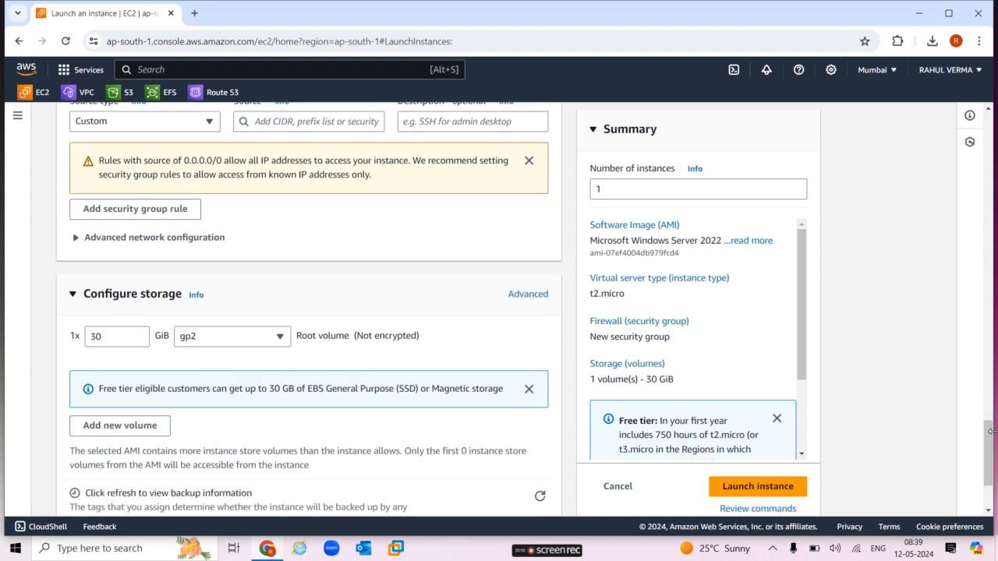
{"action": "left_click", "coordinate": [794, 487]}
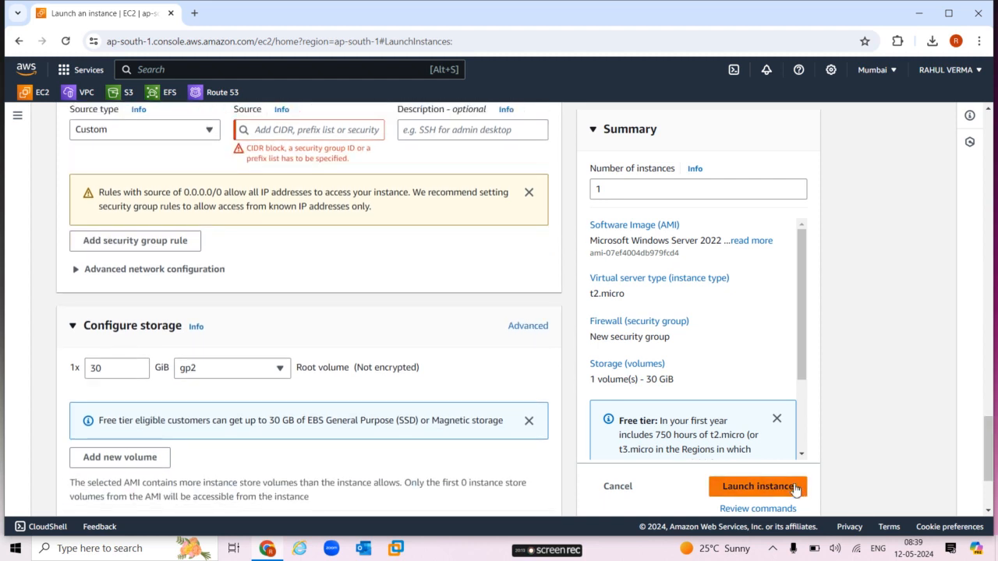
{"action": "left_click", "coordinate": [201, 135]}
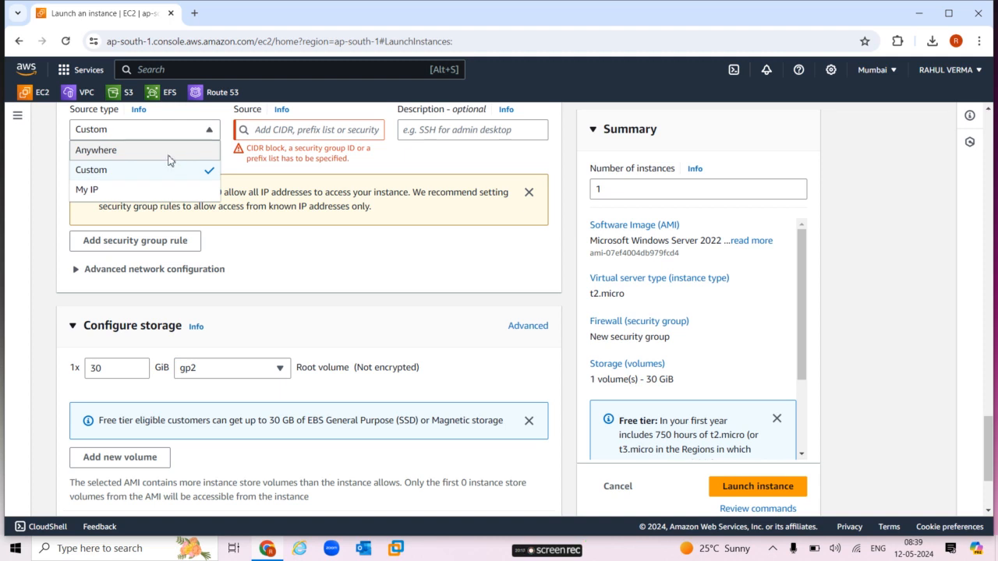
{"action": "left_click", "coordinate": [169, 156]}
Launch the vpc2-server instance and return to the list of all instances
{"action": "left_click", "coordinate": [740, 489]}
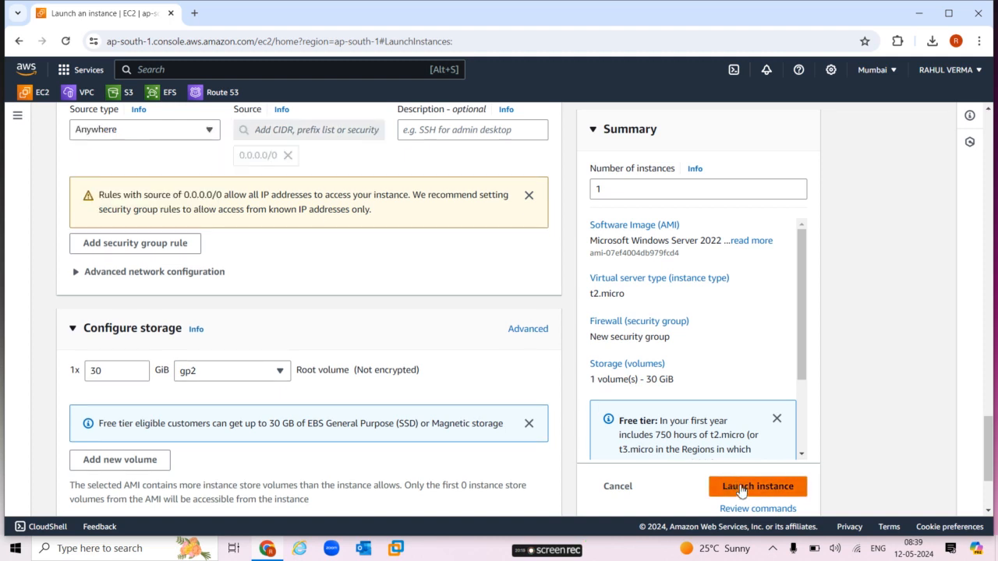
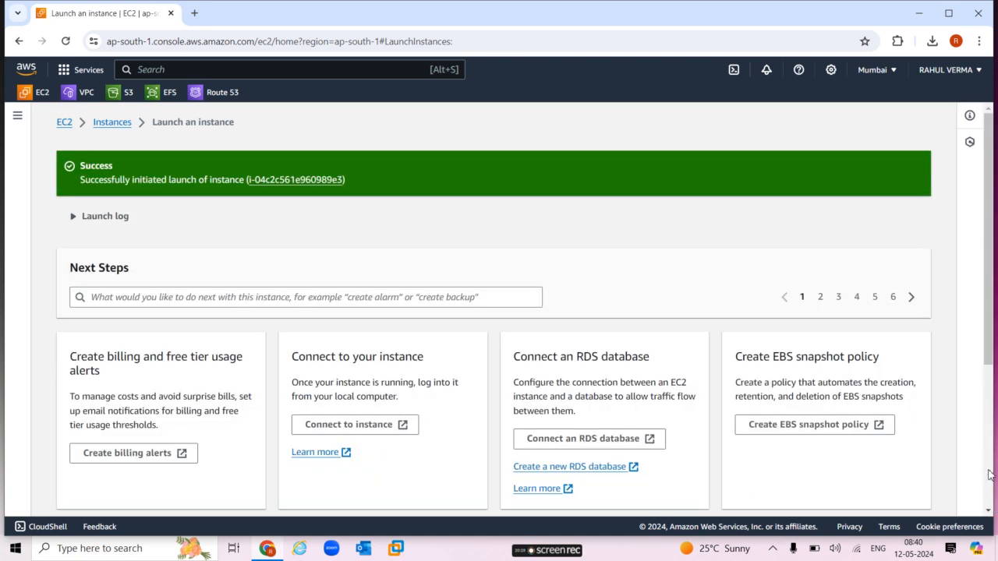
{"action": "scroll", "coordinate": [988, 475], "scroll_direction": "down", "scroll_amount": 3}
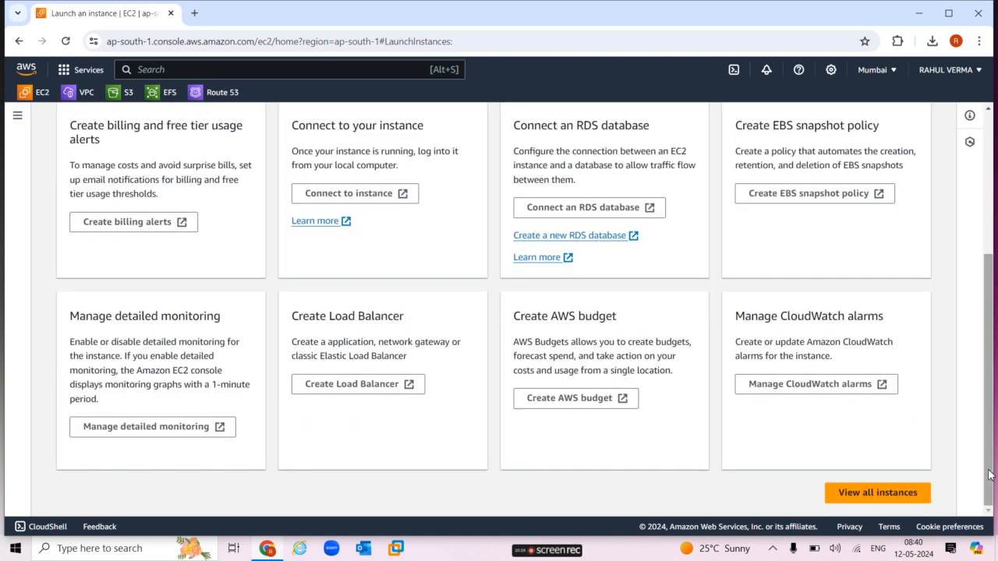
{"action": "left_click", "coordinate": [915, 494]}
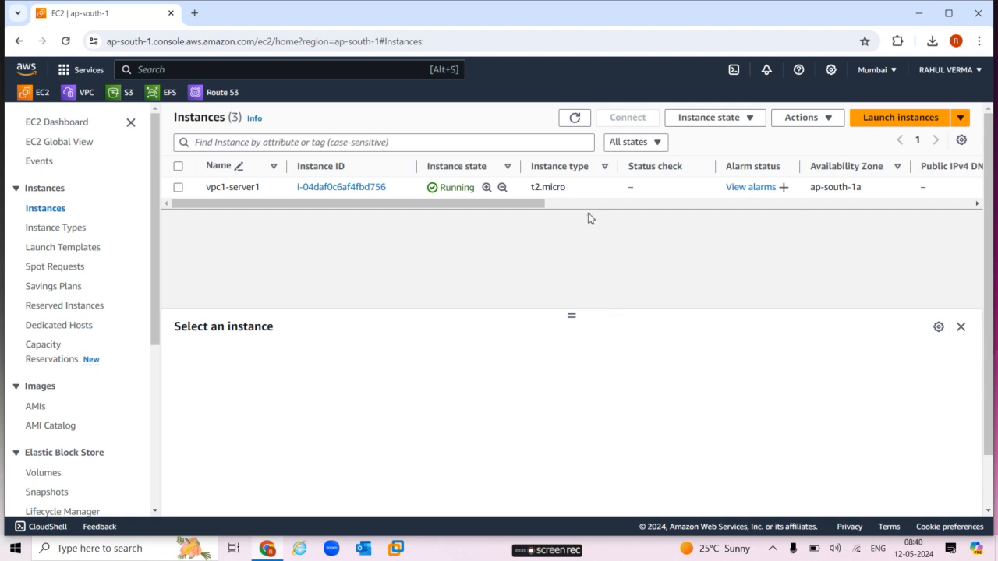
Refresh the instances list and open the RDP client connection options for vpc1-server1
{"action": "left_click", "coordinate": [577, 120]}
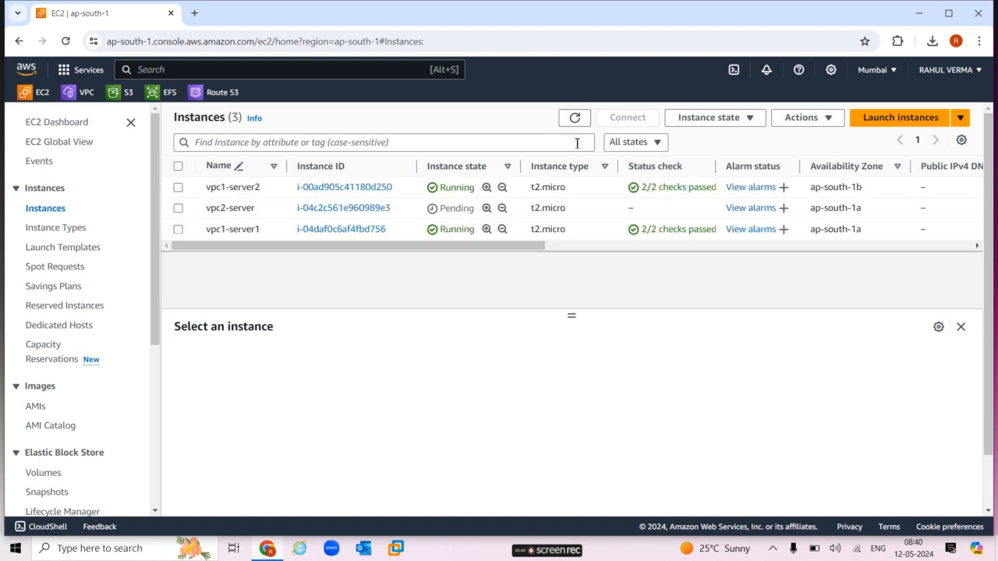
{"action": "left_click", "coordinate": [179, 230]}
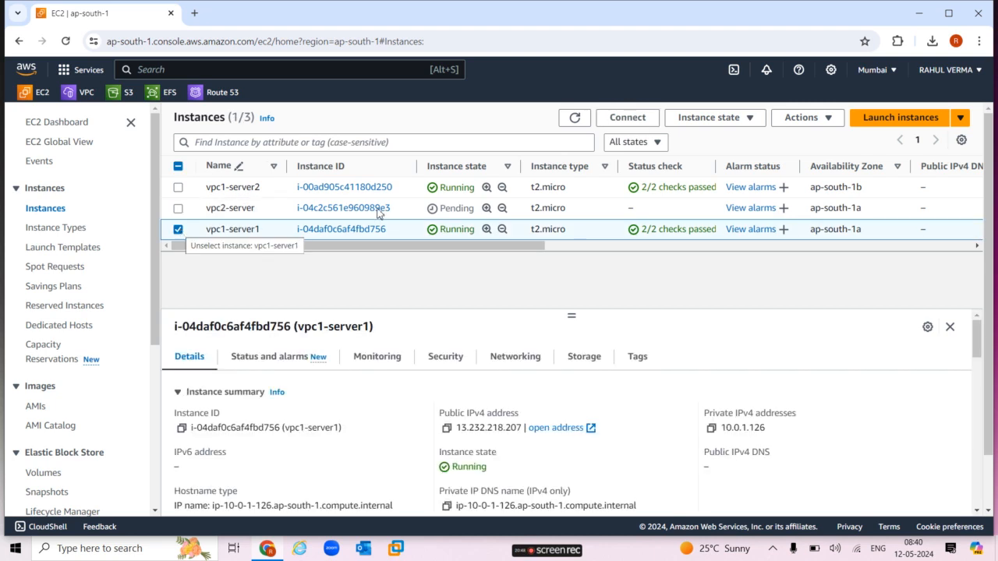
{"action": "left_click", "coordinate": [633, 118]}
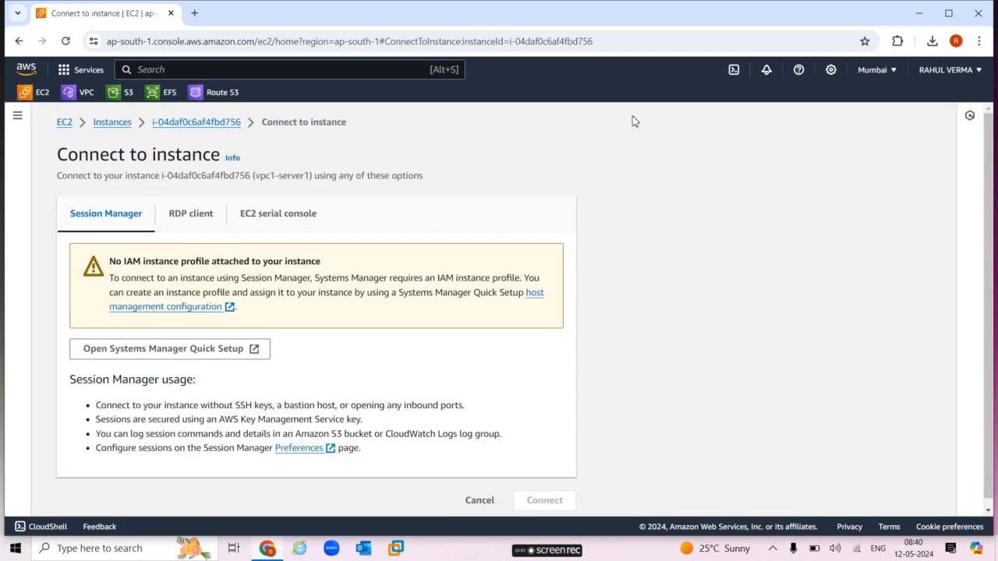
{"action": "left_click", "coordinate": [196, 223]}
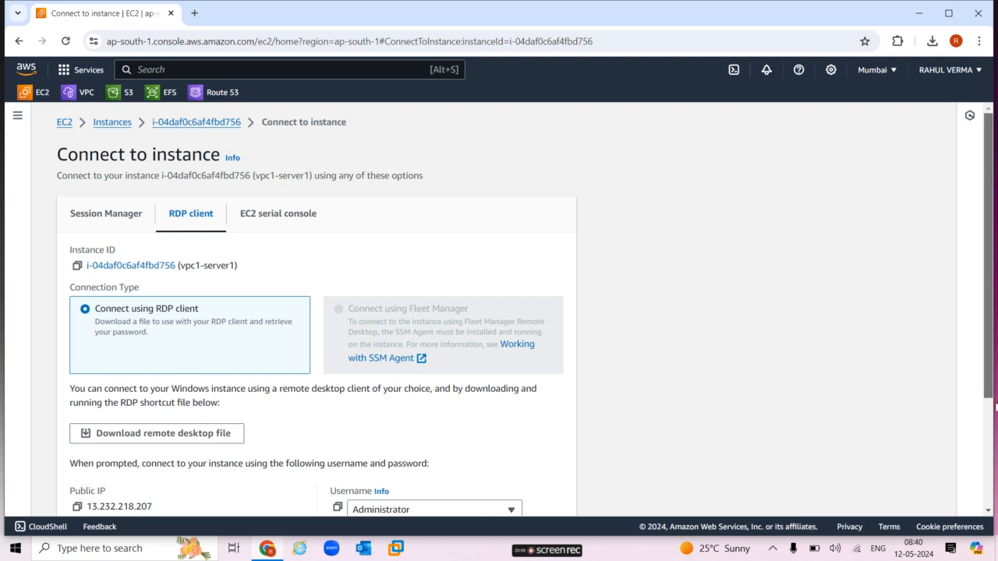
{"action": "scroll", "coordinate": [994, 404], "scroll_direction": "down", "scroll_amount": 2}
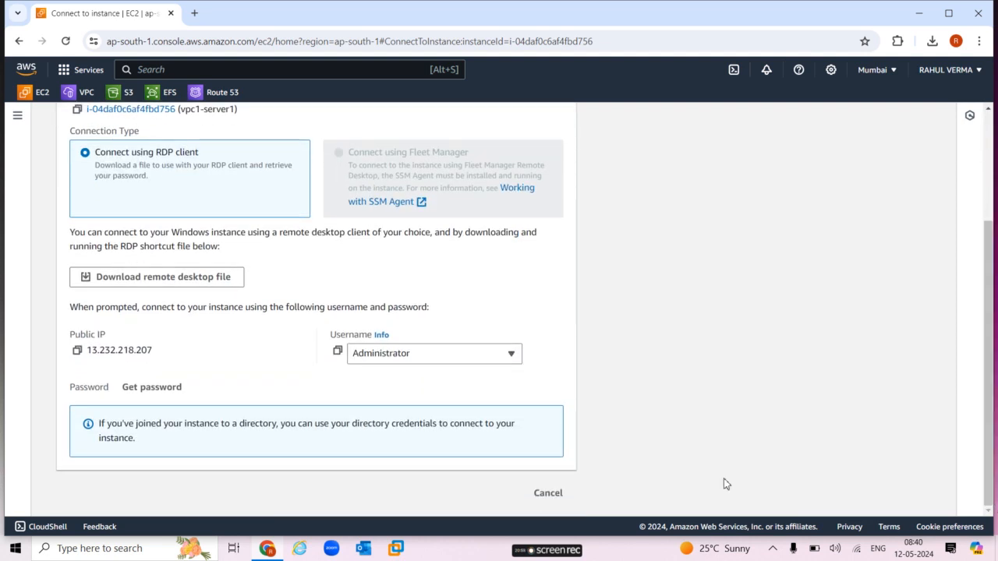
Decrypt vpc1-server1's Windows administrator password using the private key file newkey.pem
{"action": "left_click", "coordinate": [172, 388]}
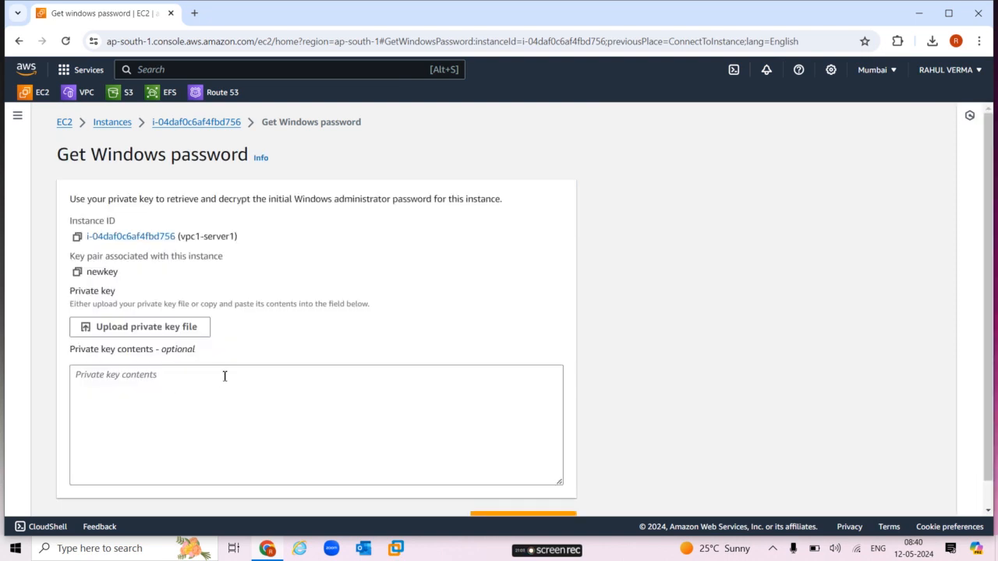
{"action": "left_click", "coordinate": [158, 328]}
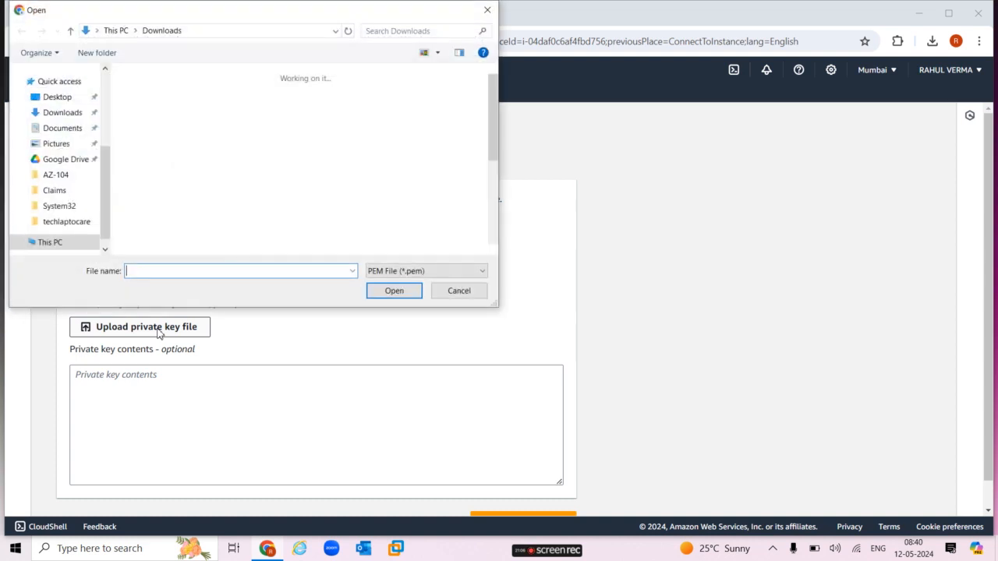
{"action": "left_click", "coordinate": [232, 201]}
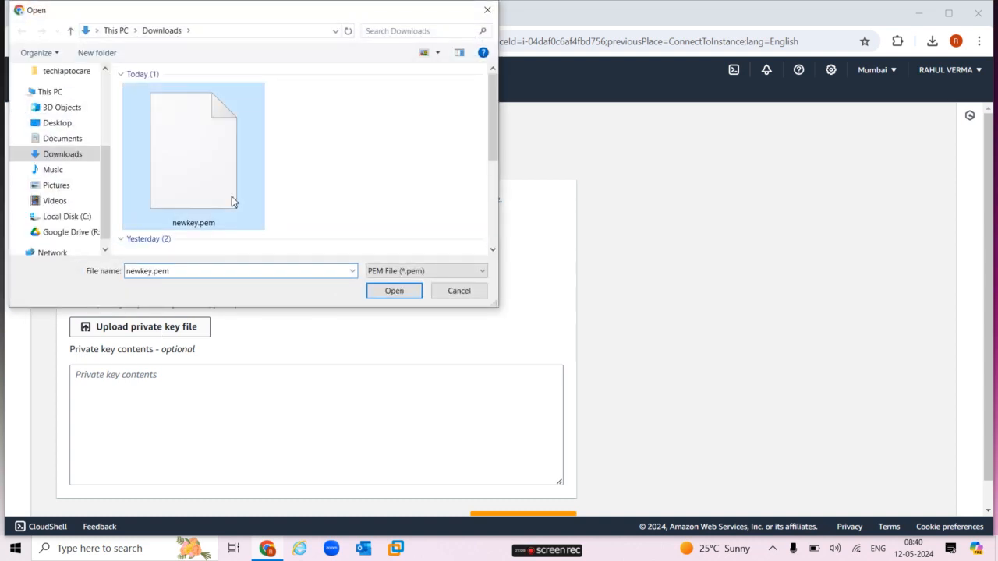
{"action": "left_click", "coordinate": [392, 291]}
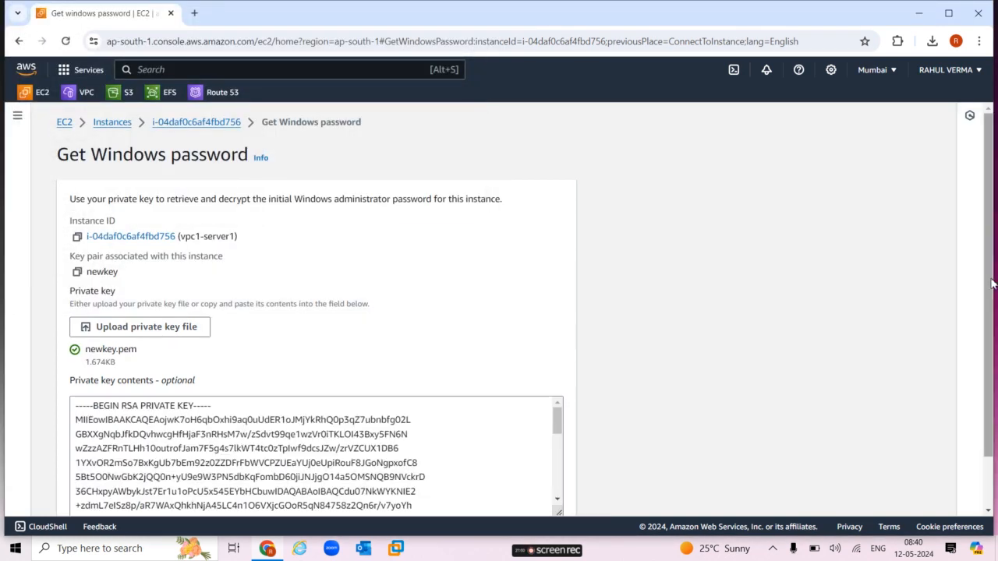
{"action": "scroll", "coordinate": [991, 285], "scroll_direction": "down", "scroll_amount": 2}
{"action": "left_click", "coordinate": [553, 499]}
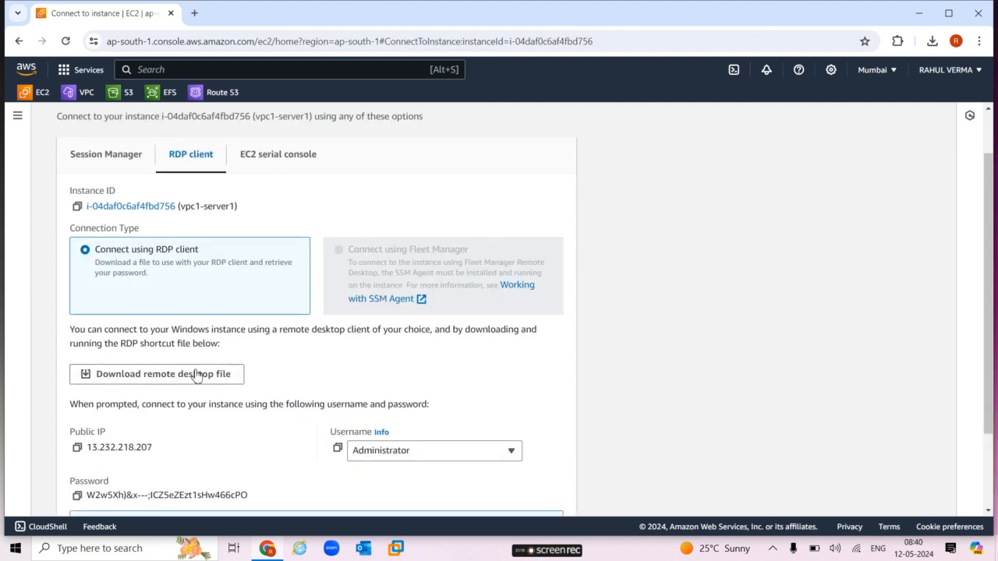
Copy vpc1-server1's decrypted password, then download its remote desktop file and open vpc1-server1.rdp
{"action": "left_click", "coordinate": [77, 495]}
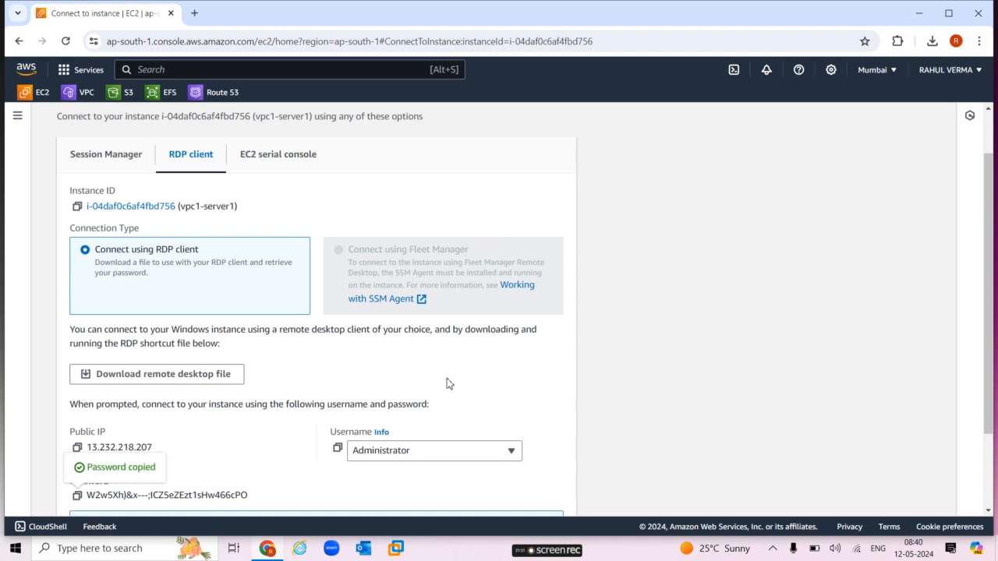
{"action": "left_click", "coordinate": [200, 375]}
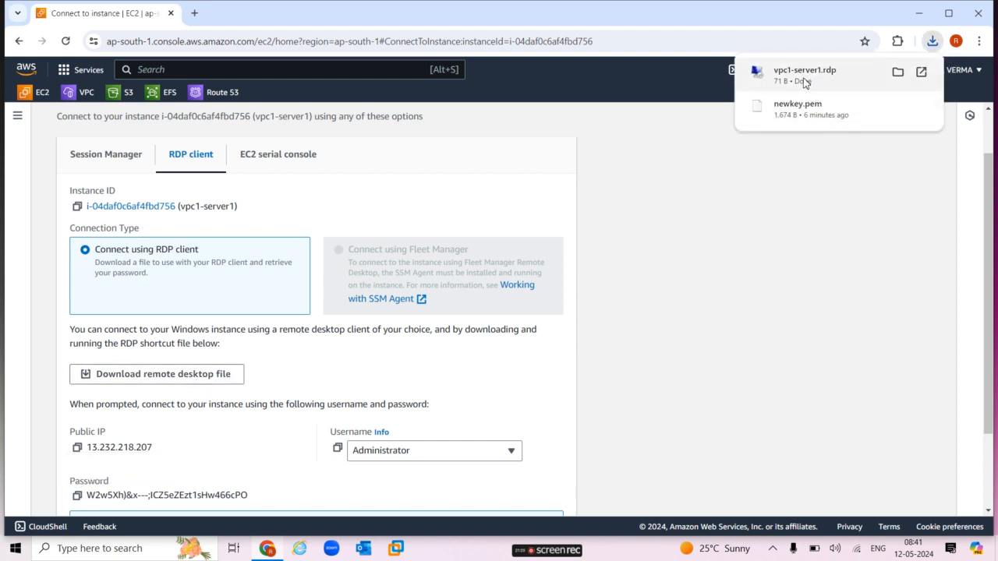
{"action": "left_click", "coordinate": [804, 78]}
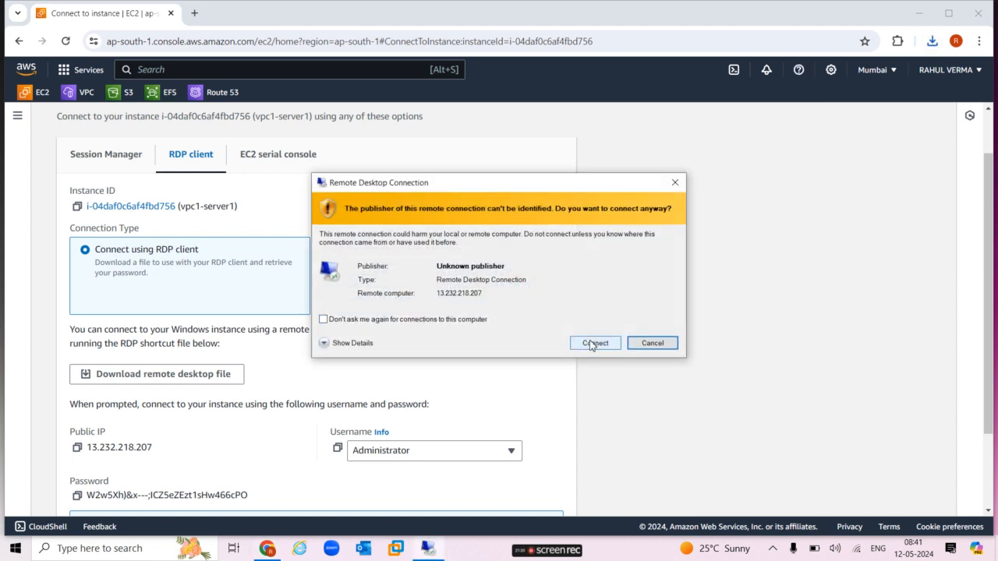
Connect to vpc1-server1 with the Administrator account password, accept its certificate, and minimize the remote session
{"action": "left_click", "coordinate": [594, 343]}
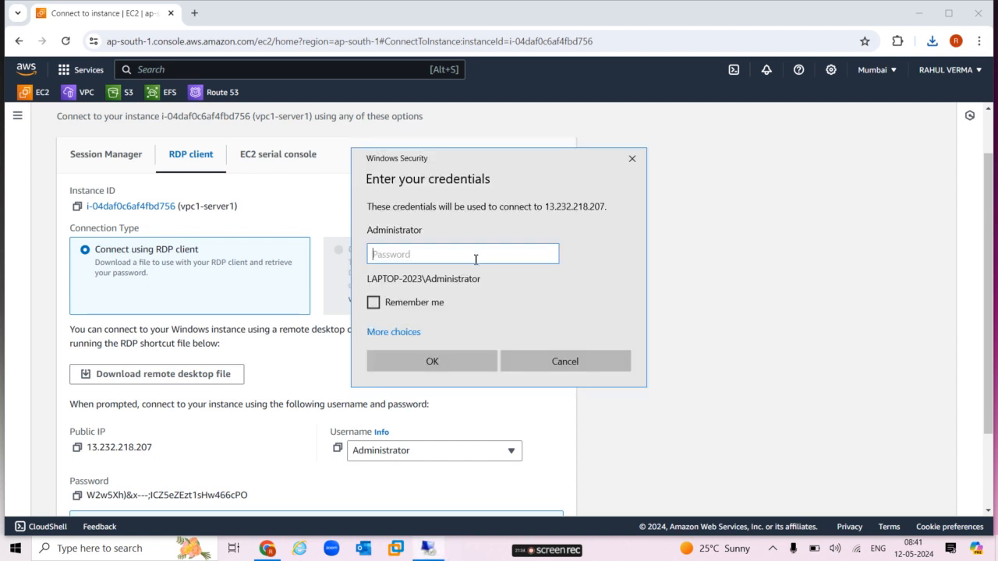
{"action": "key", "text": "ctrl+v"}
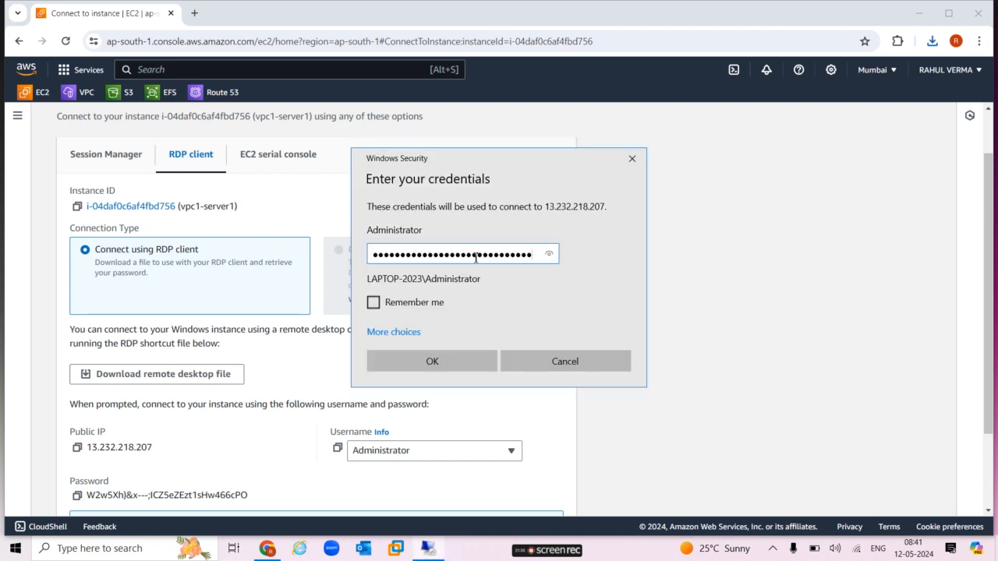
{"action": "left_click", "coordinate": [456, 365]}
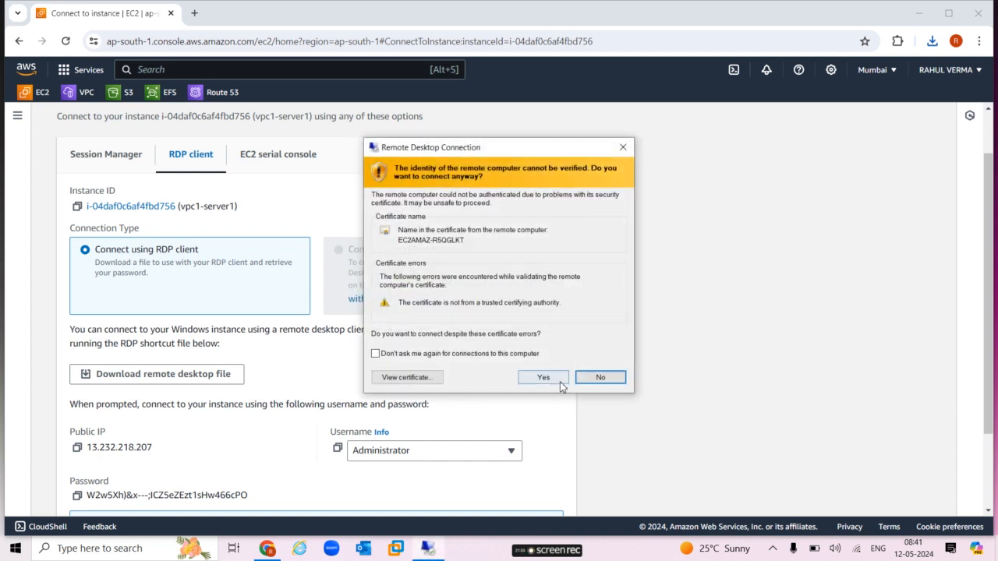
{"action": "left_click", "coordinate": [564, 382]}
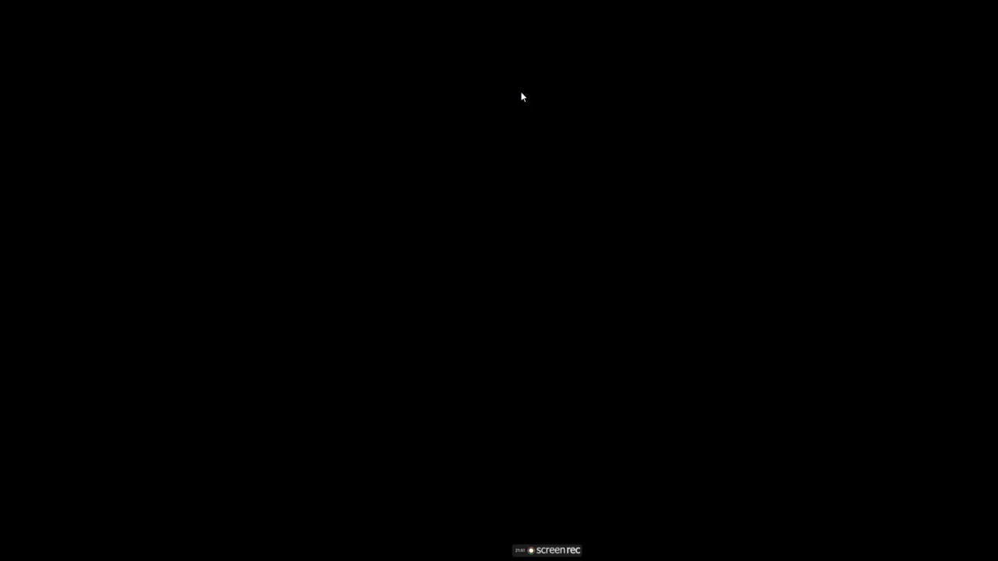
{"action": "mouse_move", "coordinate": [521, 6]}
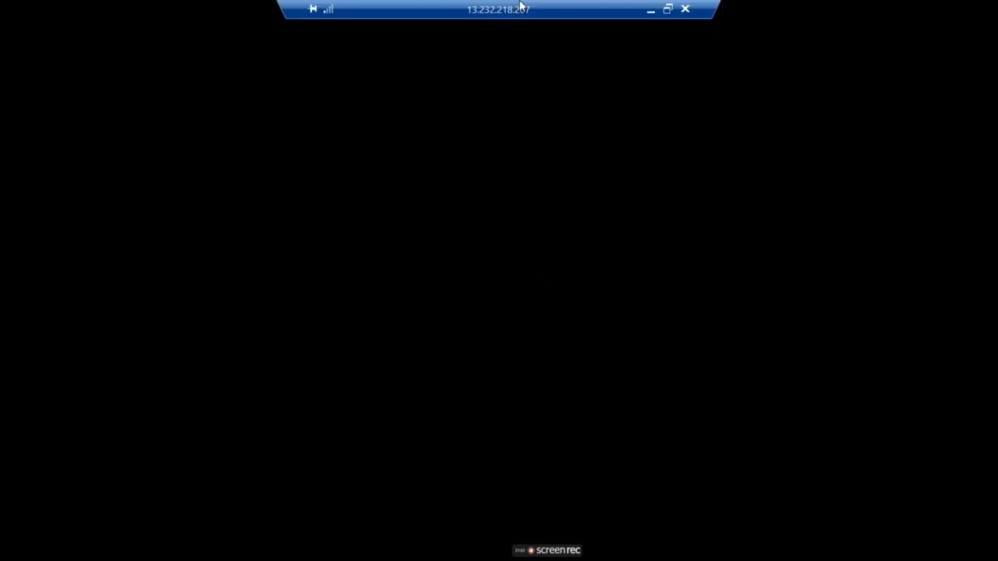
{"action": "left_click", "coordinate": [652, 12]}
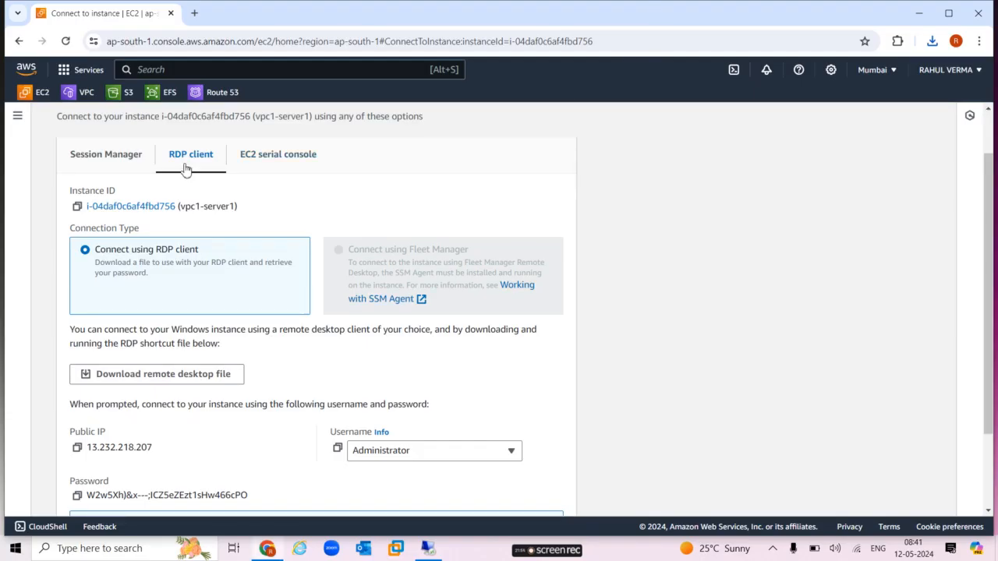
Return to the instances list and open the RDP client connection options for vpc1-server2
{"action": "left_click", "coordinate": [991, 137]}
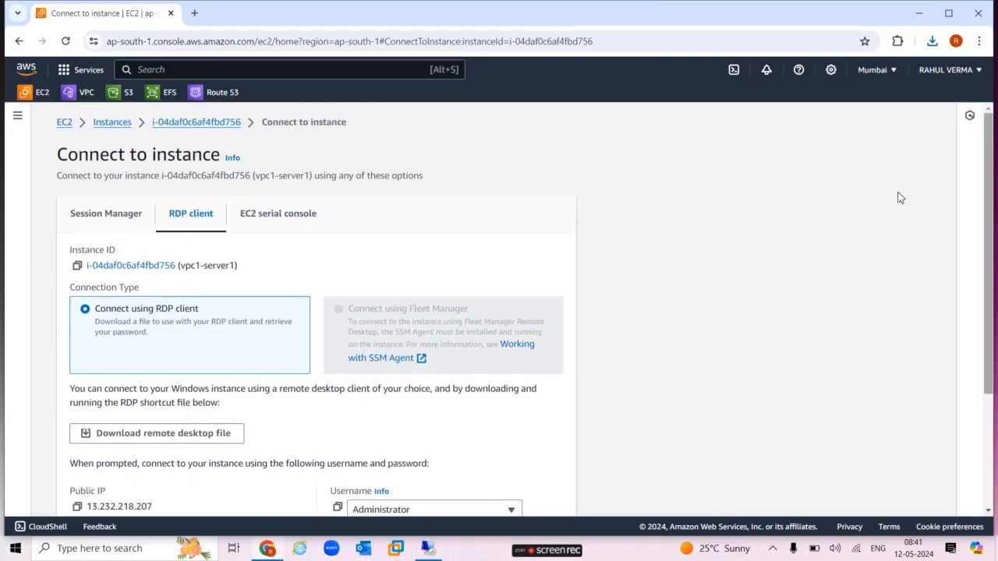
{"action": "left_click", "coordinate": [109, 125]}
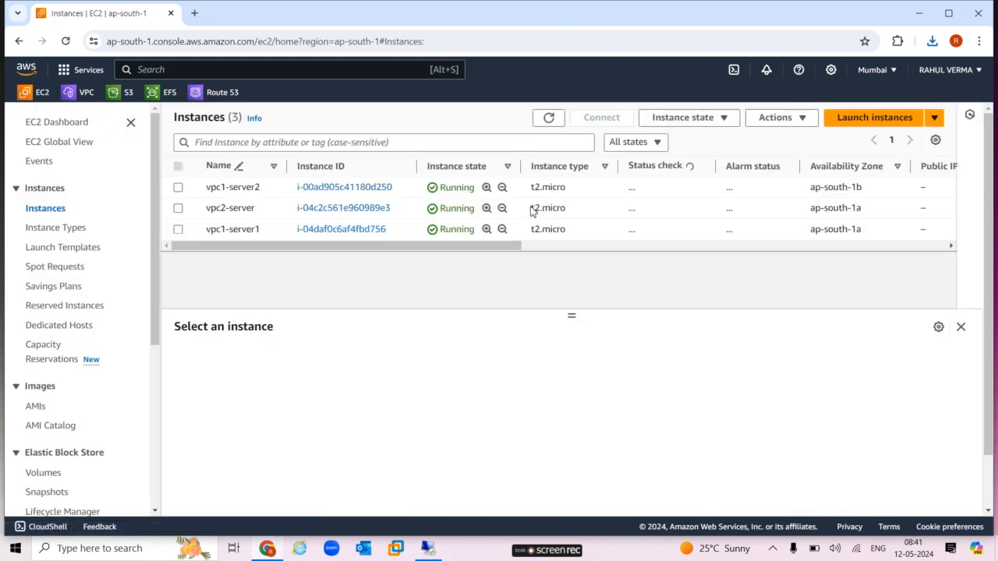
{"action": "left_click", "coordinate": [178, 187]}
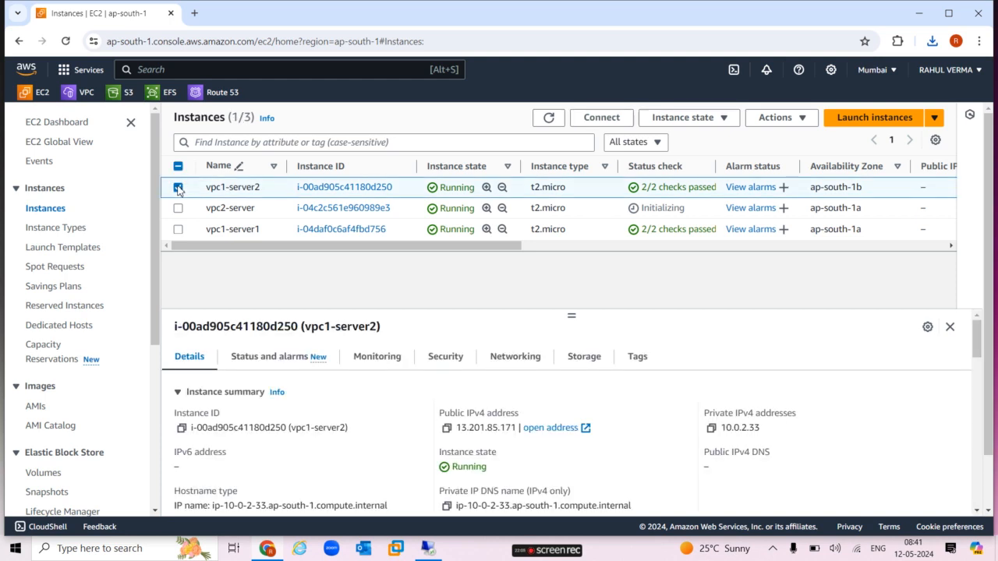
{"action": "left_click", "coordinate": [608, 121]}
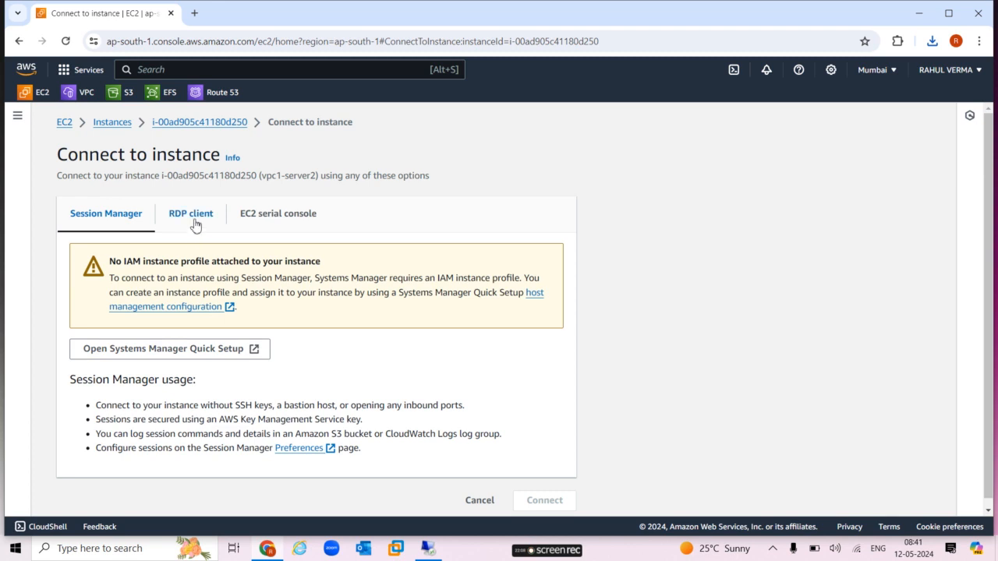
{"action": "left_click", "coordinate": [196, 226]}
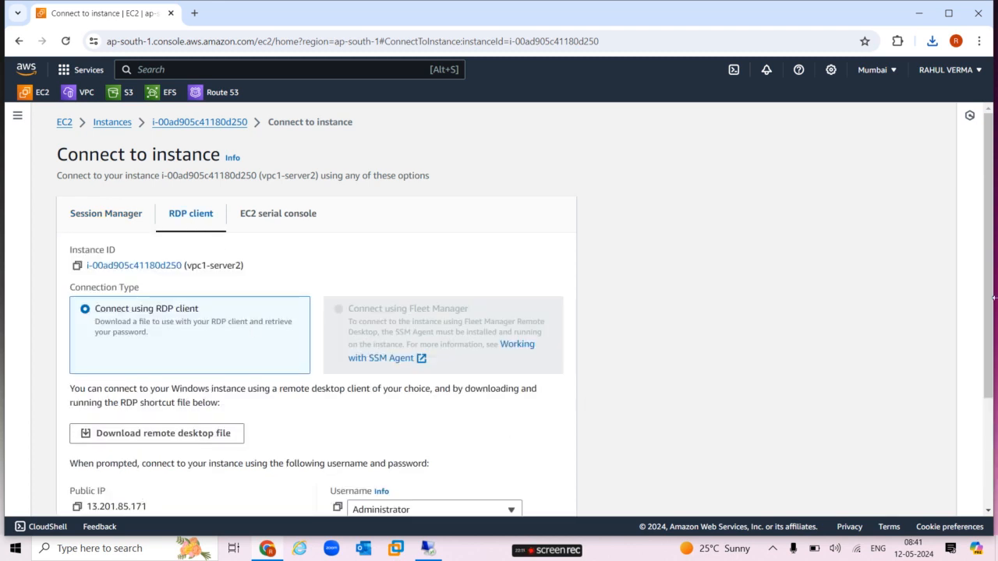
{"action": "left_click_drag", "start_coordinate": [992, 307], "coordinate": [993, 411]}
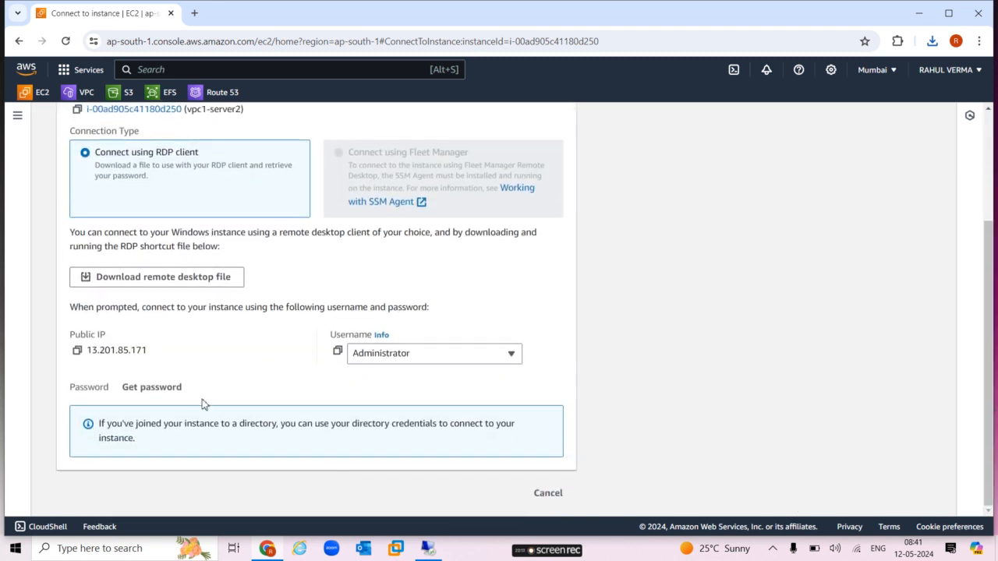
Decrypt vpc1-server2's Windows administrator password using the private key file newkey.pem
{"action": "left_click", "coordinate": [154, 390]}
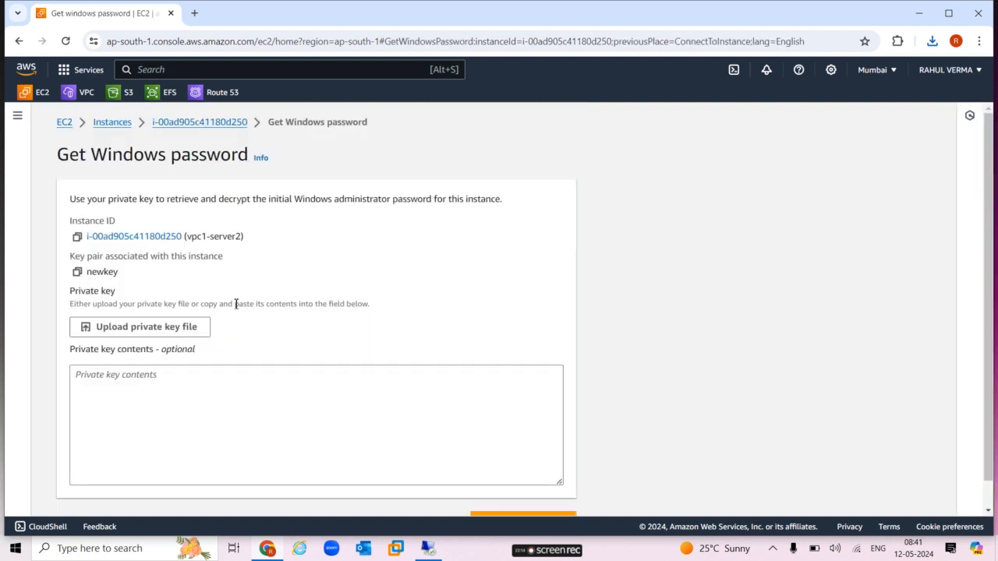
{"action": "left_click", "coordinate": [158, 328]}
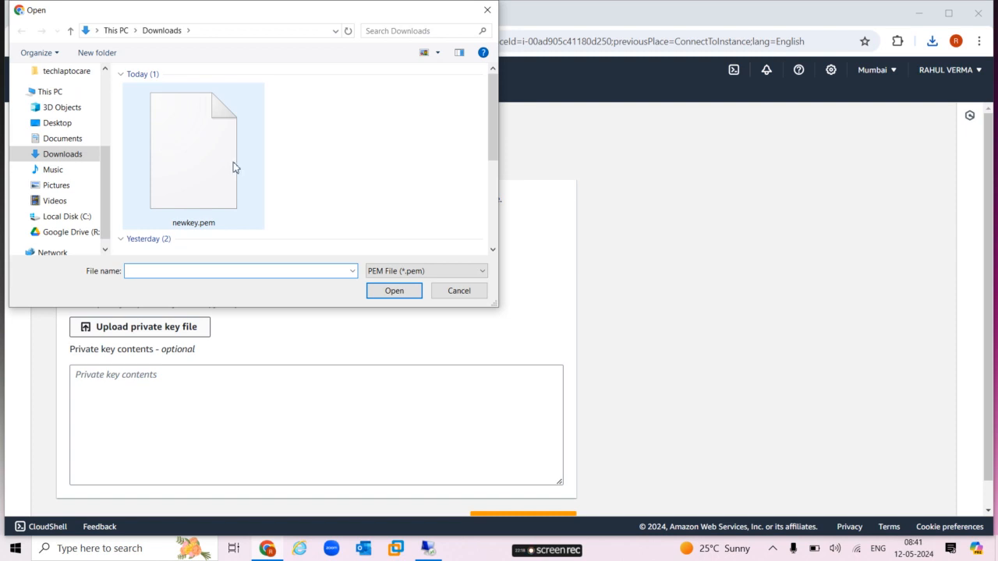
{"action": "left_click", "coordinate": [215, 170]}
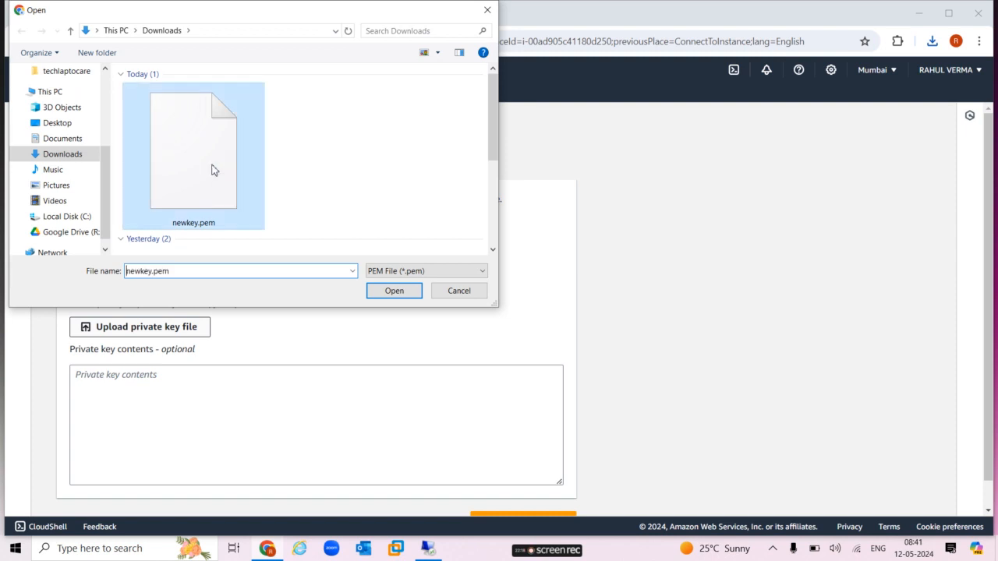
{"action": "left_click", "coordinate": [397, 296]}
{"action": "scroll", "coordinate": [993, 333], "scroll_direction": "down", "scroll_amount": 2}
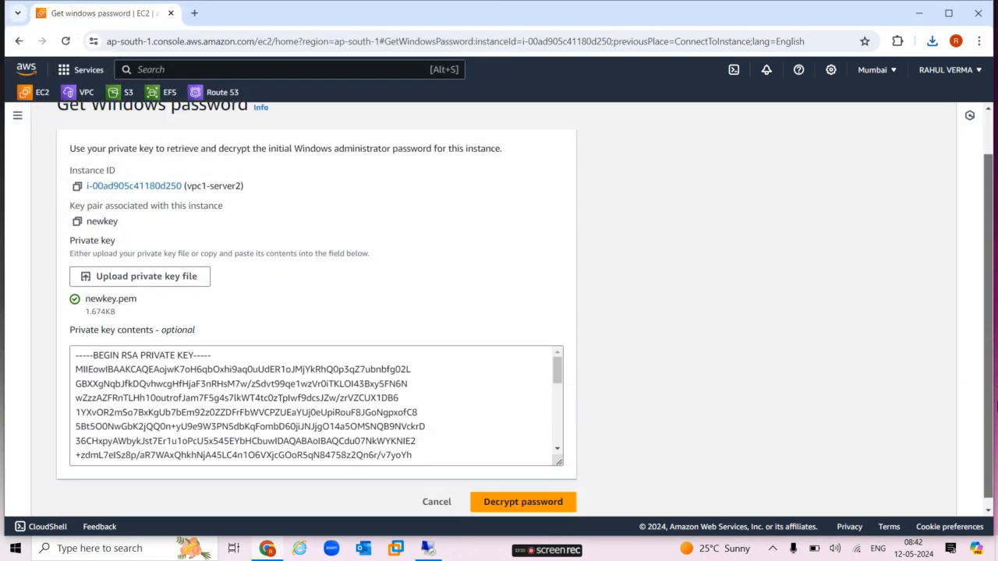
{"action": "left_click", "coordinate": [571, 498]}
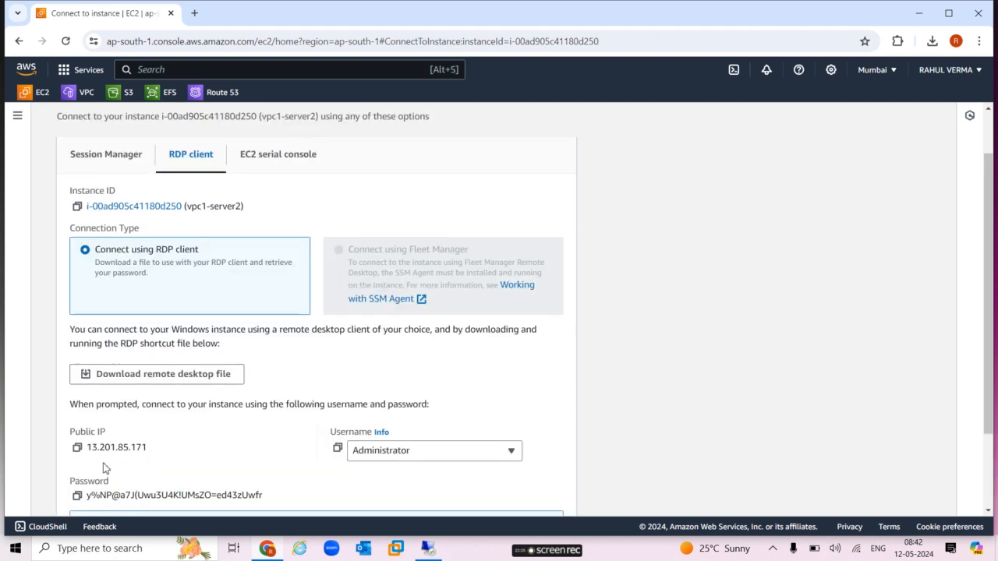
Copy vpc1-server2's decrypted password, then download its remote desktop file and open vpc1-server2.rdp
{"action": "left_click", "coordinate": [78, 496]}
{"action": "left_click", "coordinate": [212, 380]}
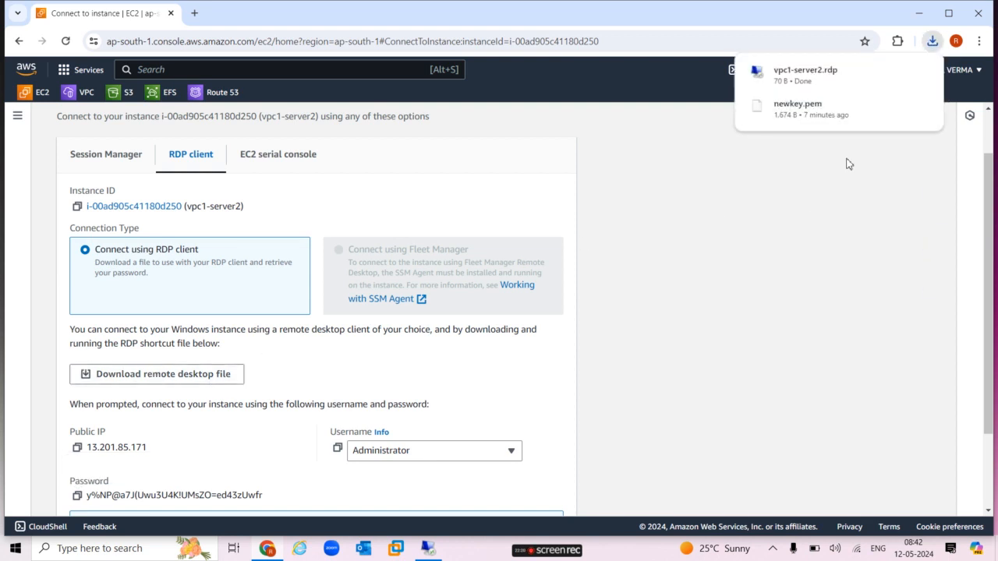
{"action": "left_click", "coordinate": [787, 74]}
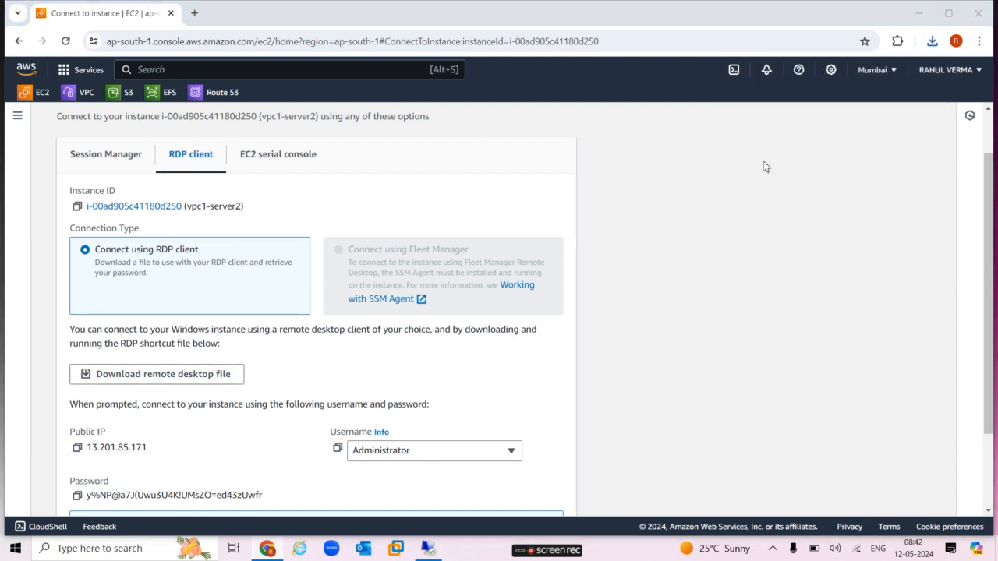
Connect to vpc1-server2 with the Administrator account password, accept its certificate, and minimize the remote session
{"action": "left_click", "coordinate": [593, 343]}
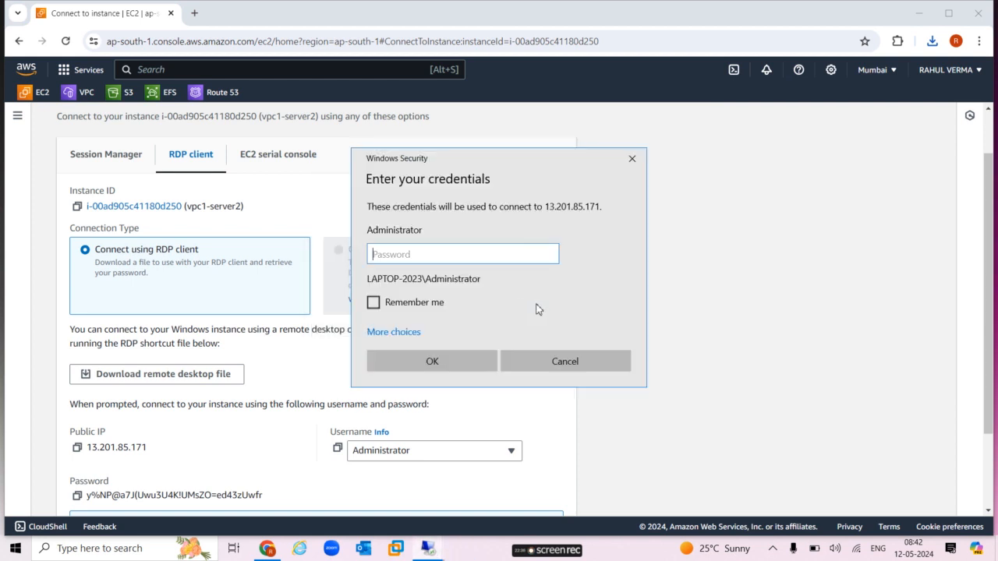
{"action": "key", "text": "ctrl+v"}
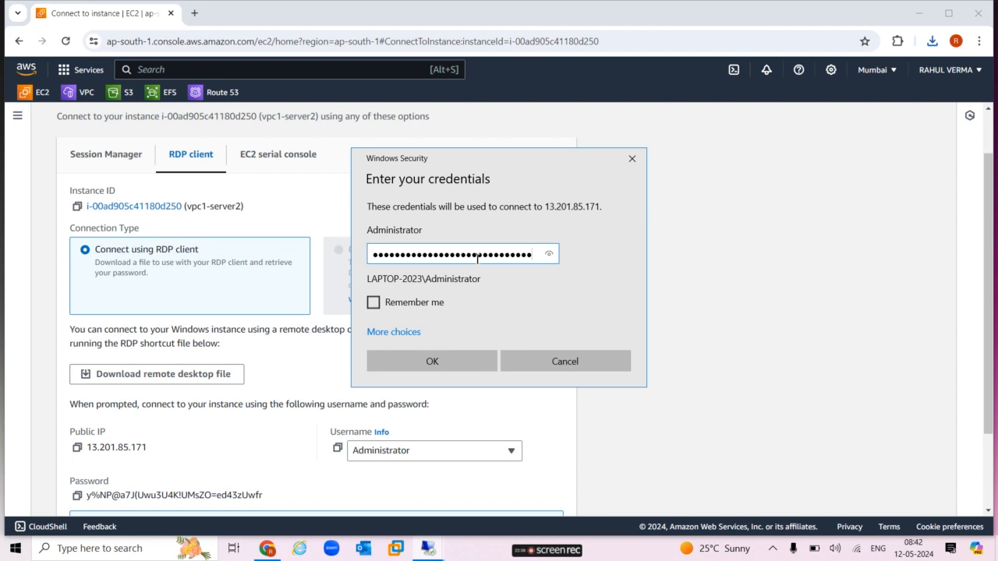
{"action": "key", "text": "Return"}
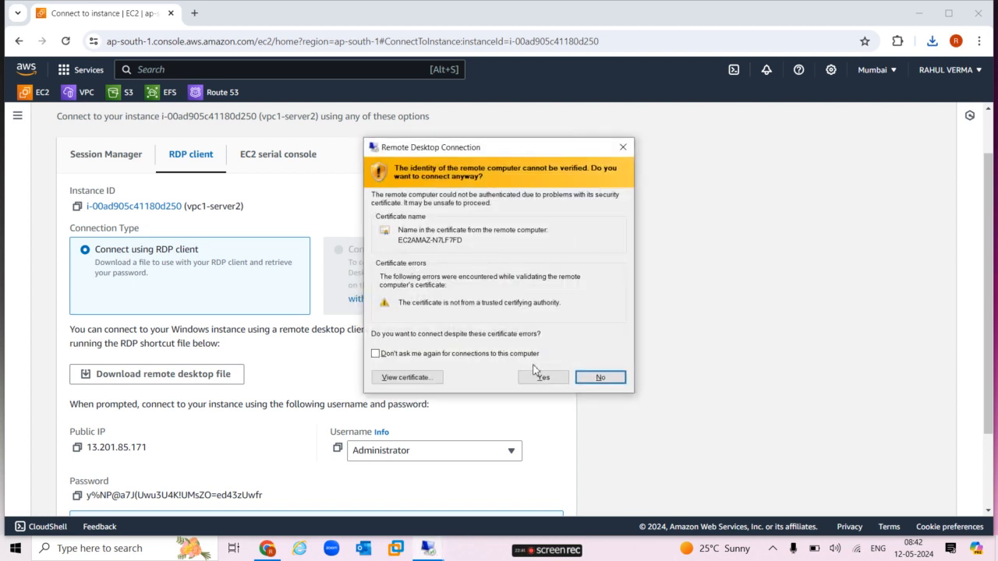
{"action": "left_click", "coordinate": [545, 378]}
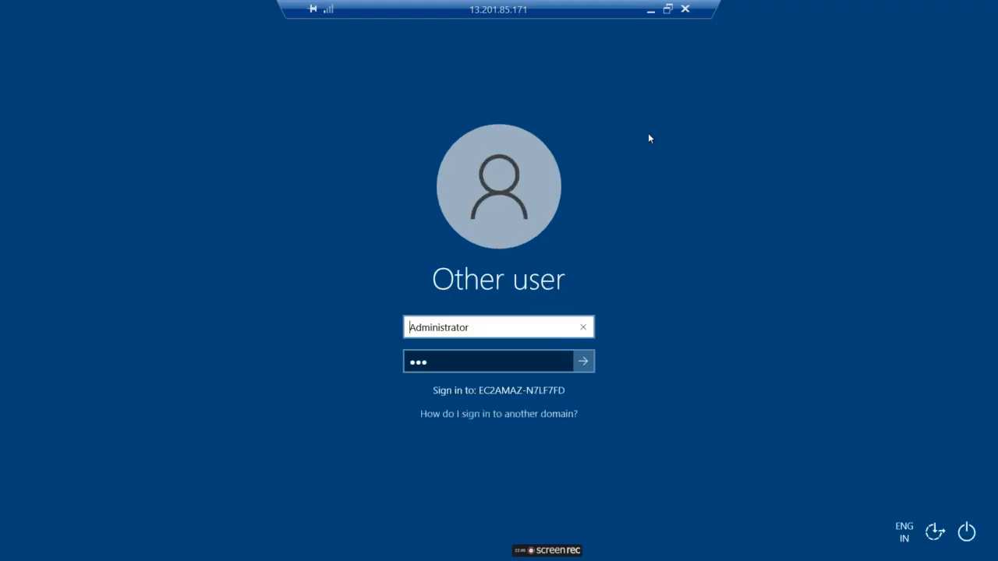
{"action": "left_click", "coordinate": [650, 10]}
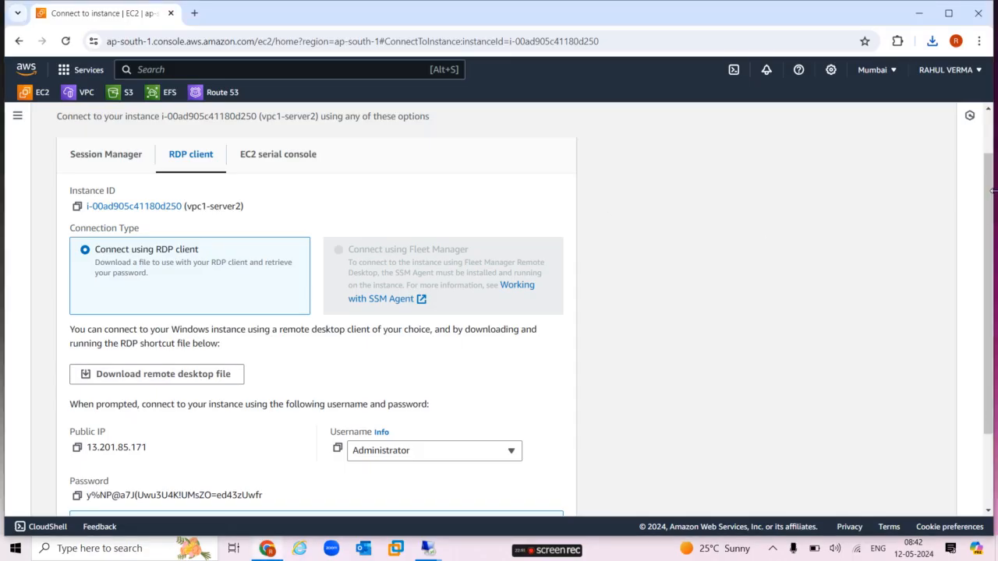
Return to the instances list and open the RDP client connection options for vpc2-server
{"action": "scroll", "coordinate": [989, 138], "scroll_direction": "up", "scroll_amount": 1}
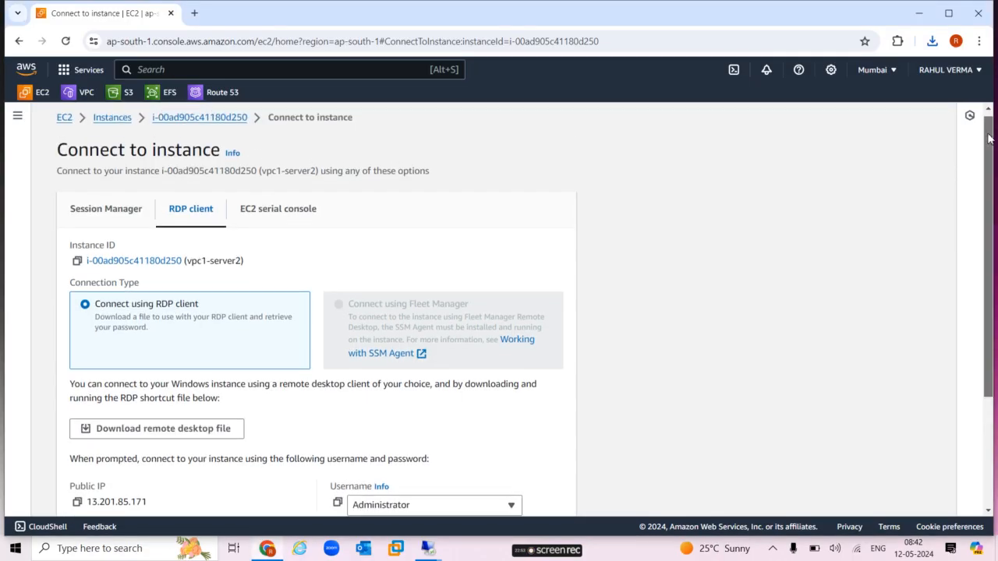
{"action": "left_click", "coordinate": [101, 119]}
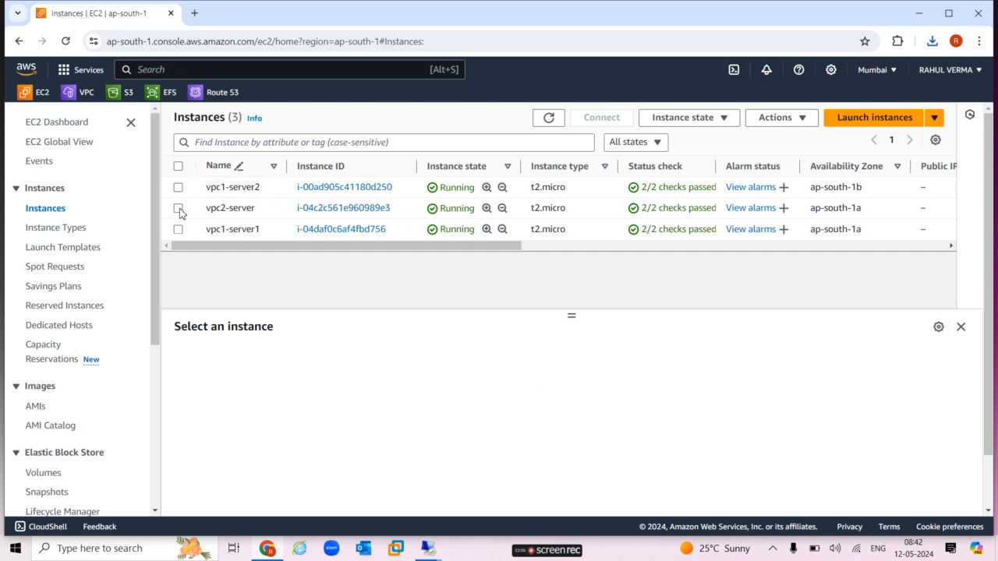
{"action": "left_click", "coordinate": [211, 208]}
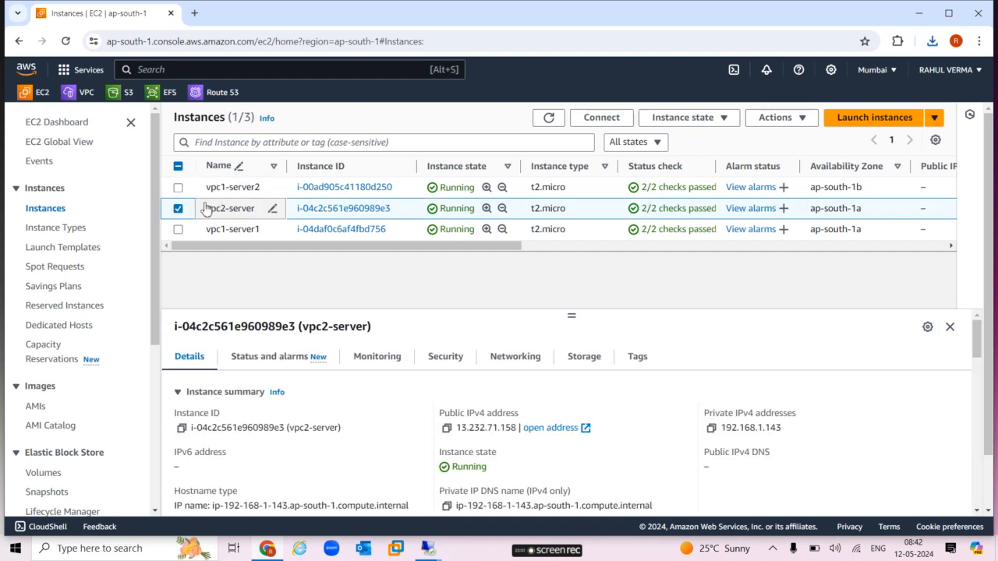
{"action": "left_click", "coordinate": [670, 121]}
{"action": "left_click", "coordinate": [607, 120]}
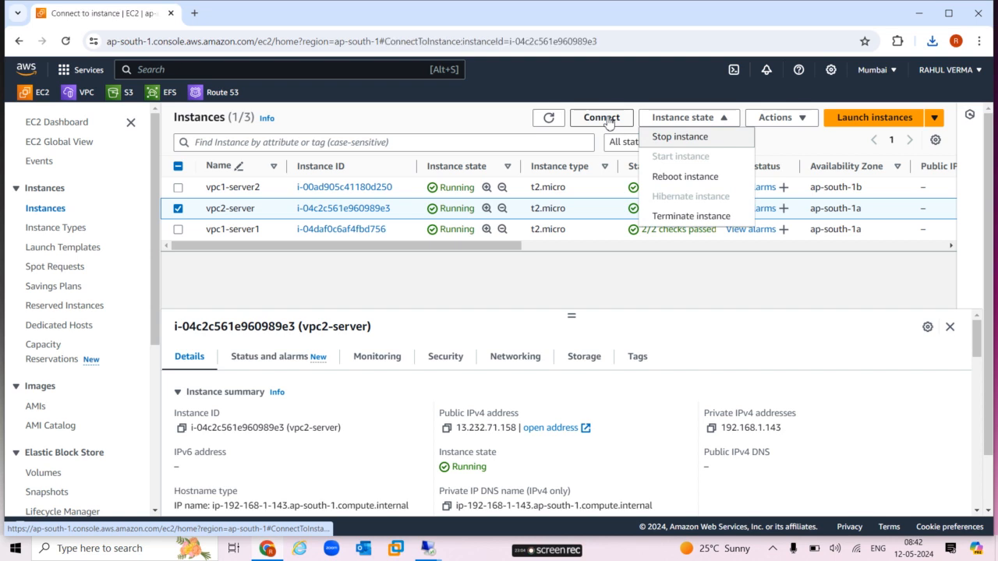
{"action": "left_click", "coordinate": [200, 221]}
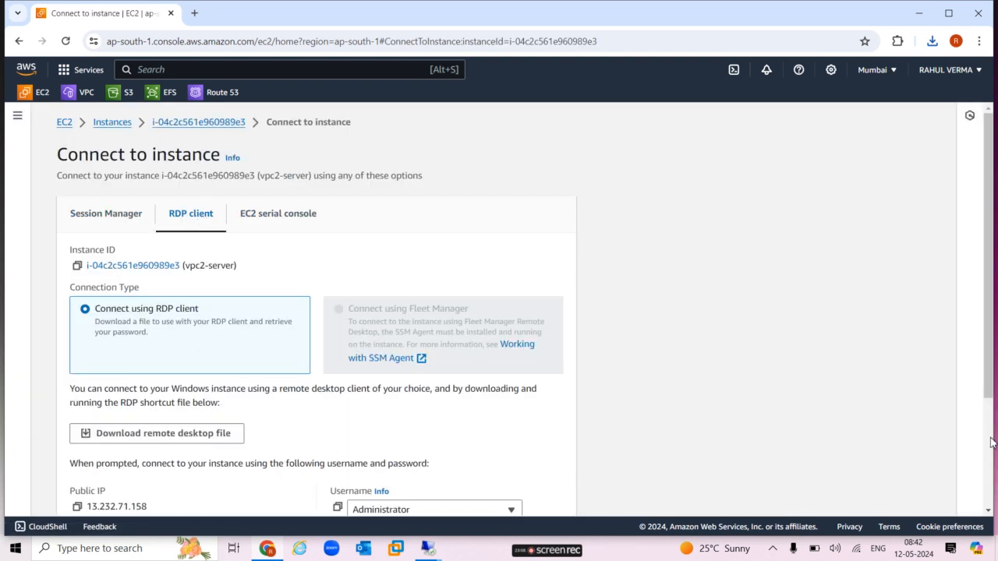
Decrypt vpc2-server's Windows administrator password using the private key file newkey.pem
{"action": "scroll", "coordinate": [991, 442], "scroll_direction": "down", "scroll_amount": 2}
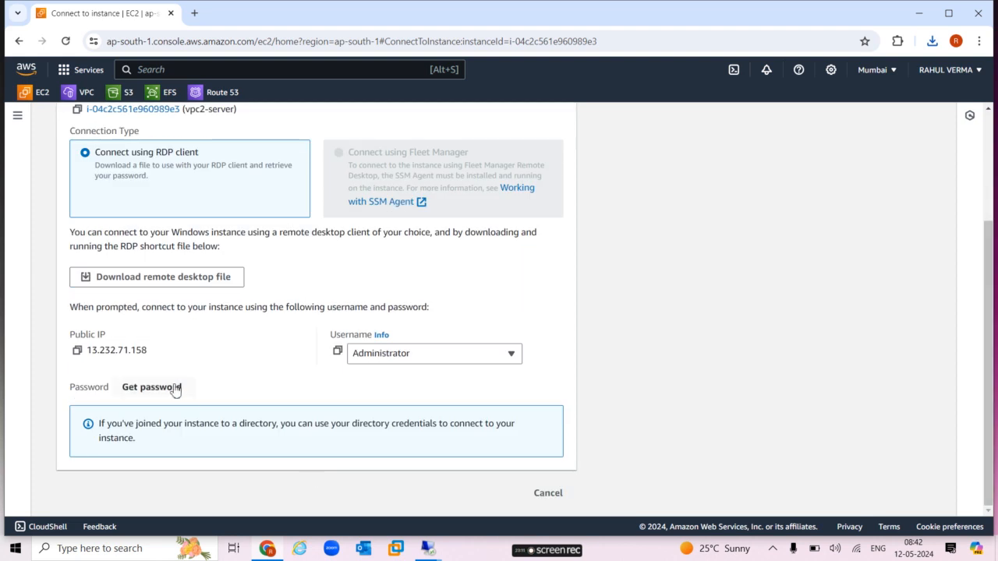
{"action": "left_click", "coordinate": [151, 386]}
{"action": "left_click", "coordinate": [154, 327]}
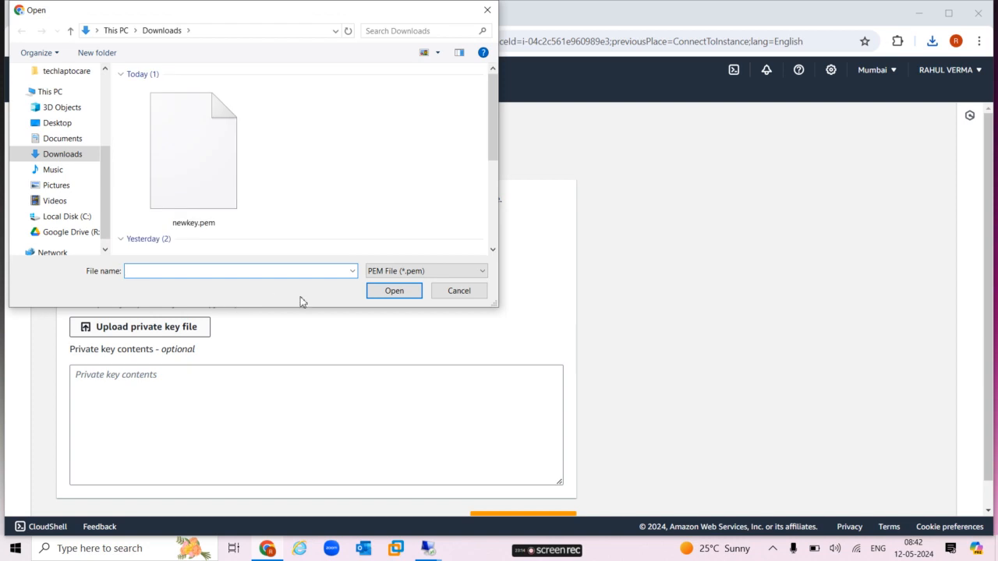
{"action": "left_click", "coordinate": [226, 181]}
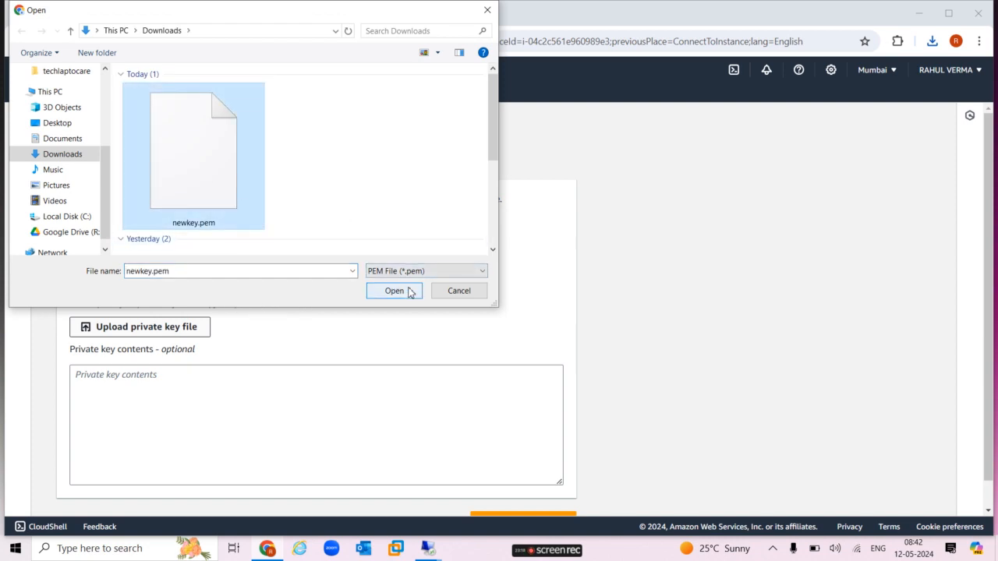
{"action": "left_click", "coordinate": [410, 290]}
{"action": "scroll", "coordinate": [988, 435], "scroll_direction": "down", "scroll_amount": 1}
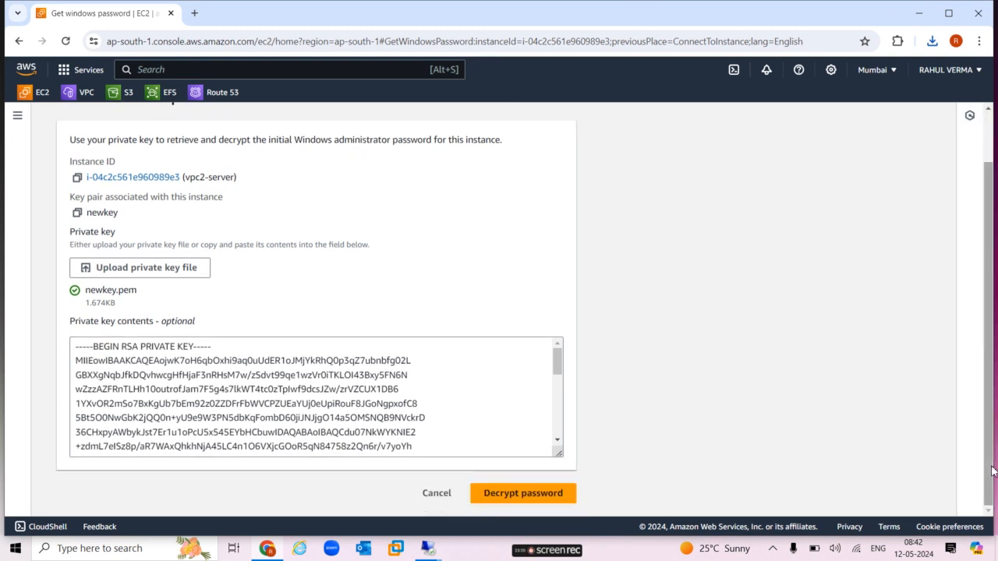
{"action": "left_click", "coordinate": [522, 494]}
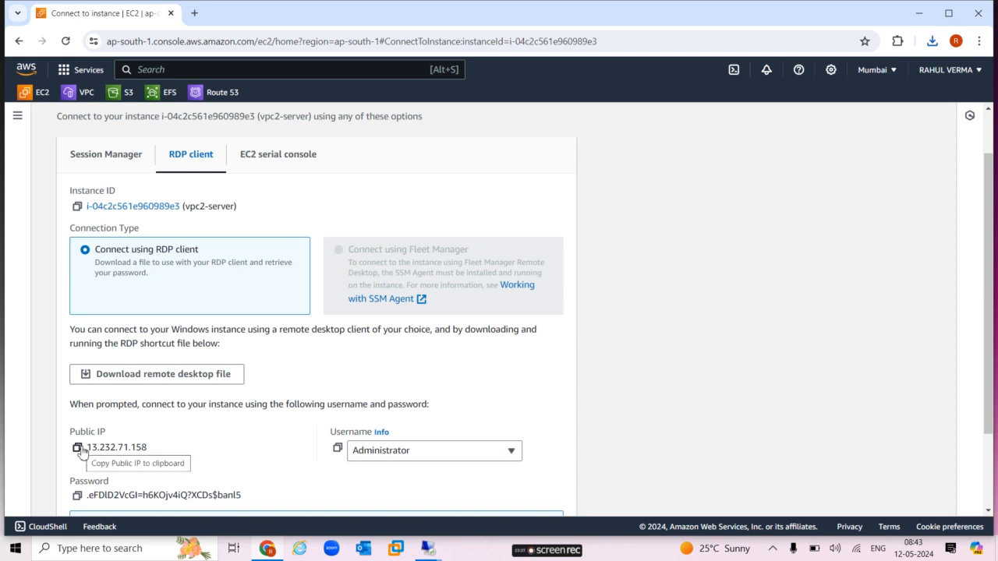
Copy vpc2-server's decrypted password and start the connection from its downloaded remote desktop file
{"action": "left_click", "coordinate": [78, 497]}
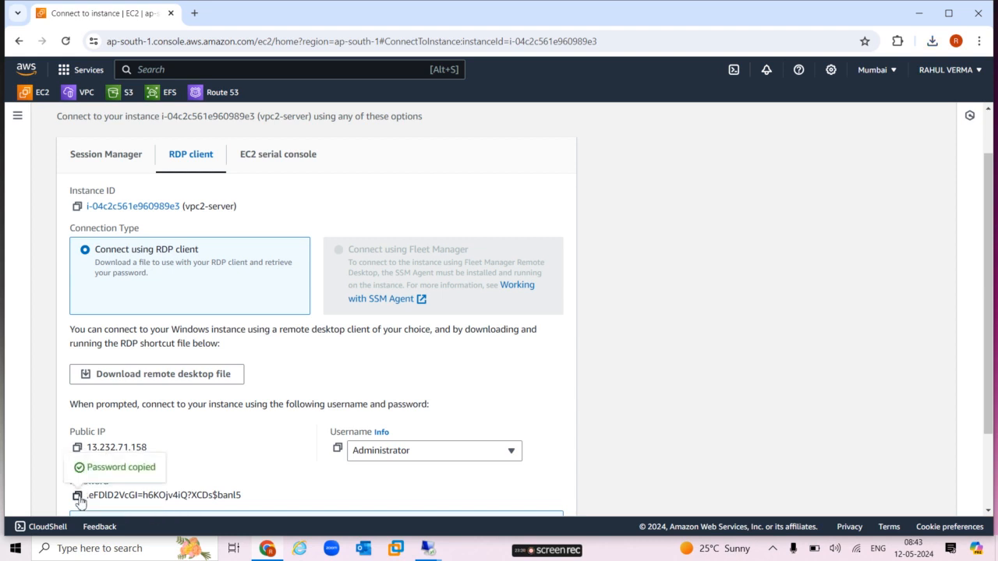
{"action": "left_click", "coordinate": [191, 376]}
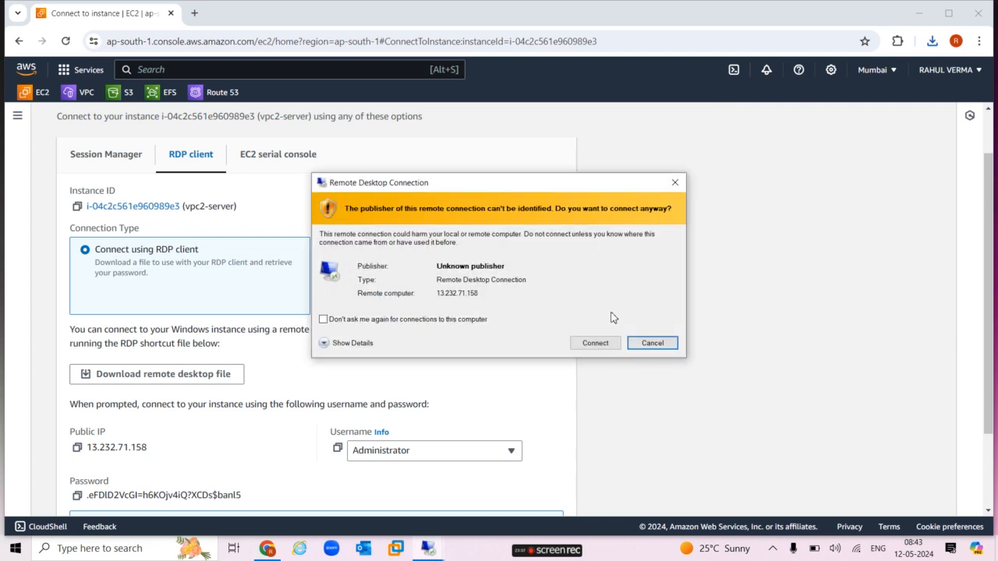
{"action": "left_click", "coordinate": [605, 343]}
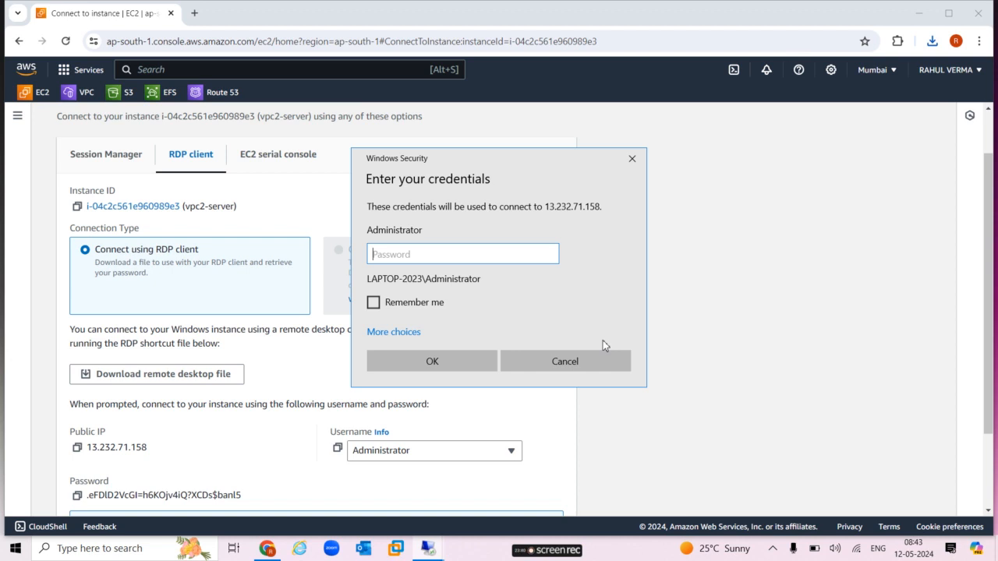
Sign in to vpc2-server with the Administrator account password, accept its certificate, and minimize the remote session
{"action": "key", "text": "ctrl+v"}
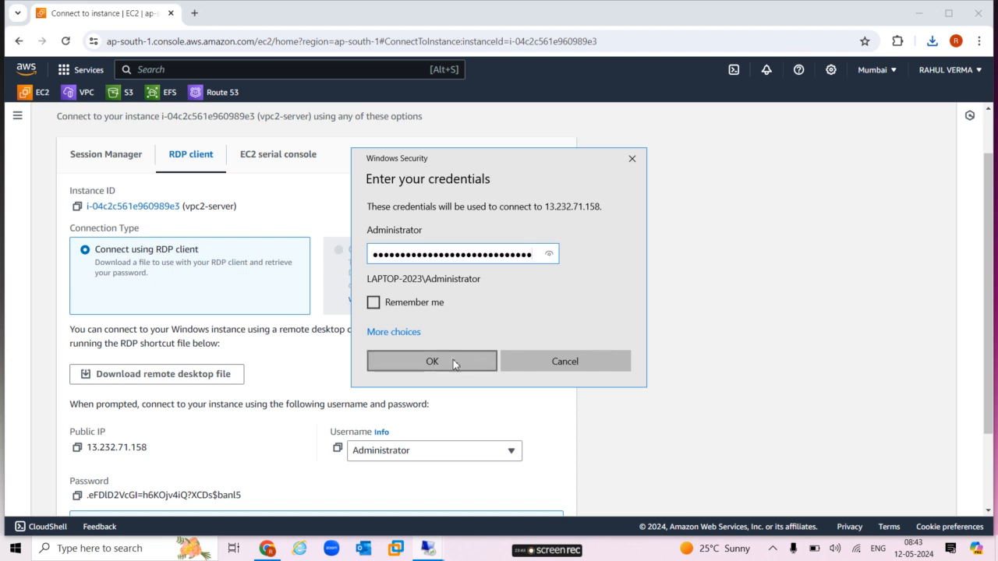
{"action": "left_click", "coordinate": [450, 364]}
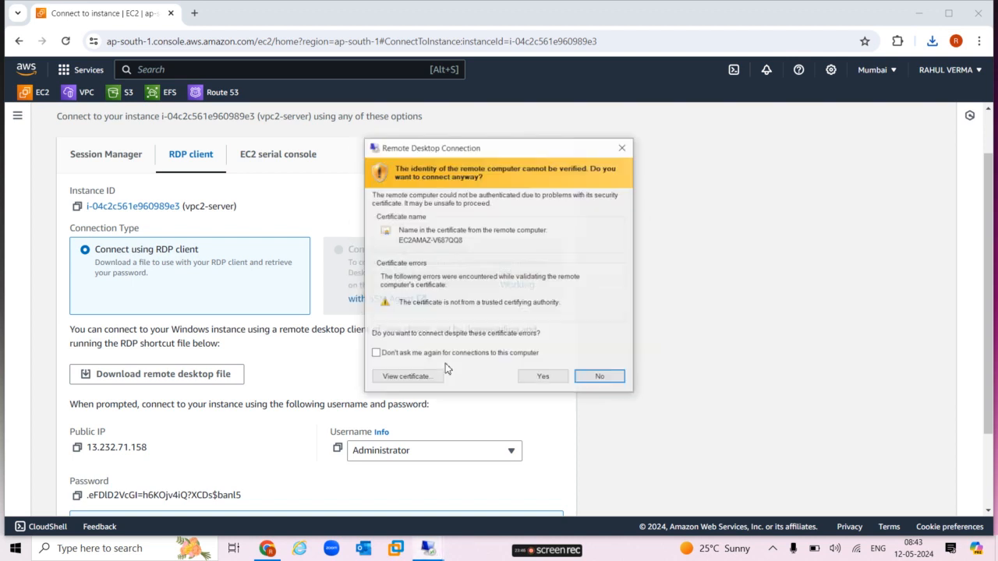
{"action": "left_click", "coordinate": [536, 379]}
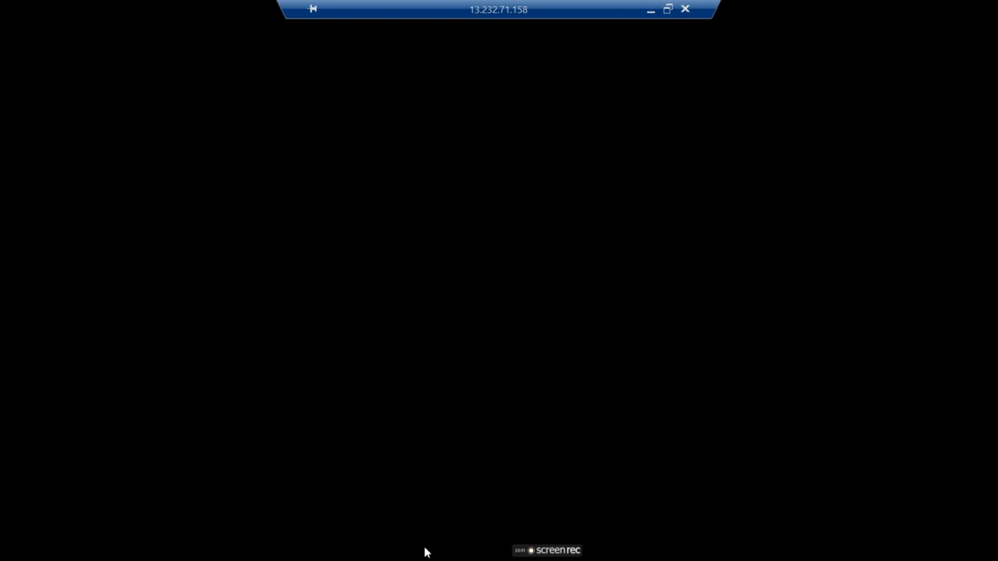
{"action": "left_click", "coordinate": [651, 9]}
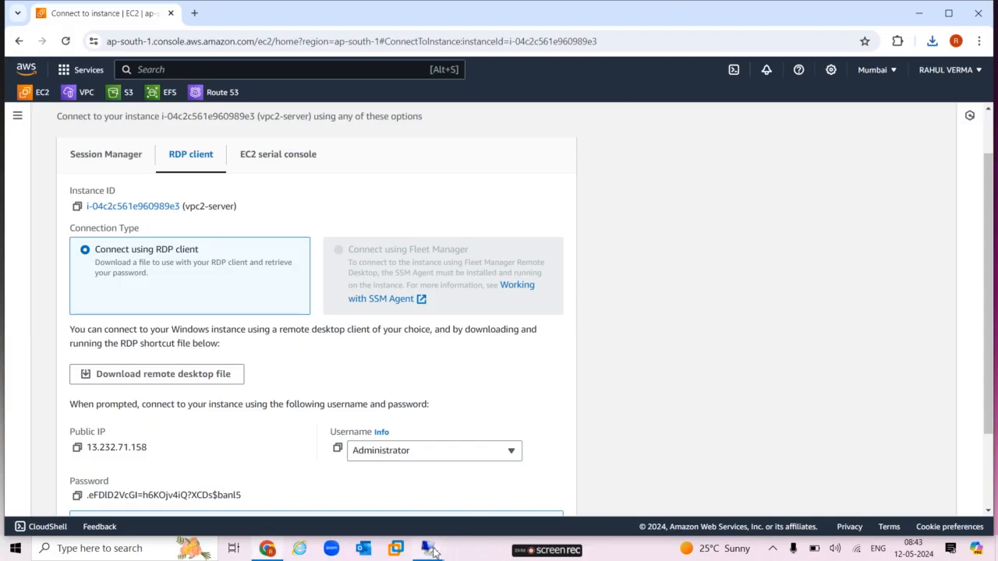
Switch to the vpc1-server1 remote desktop session and refresh its desktop
{"action": "mouse_move", "coordinate": [431, 548]}
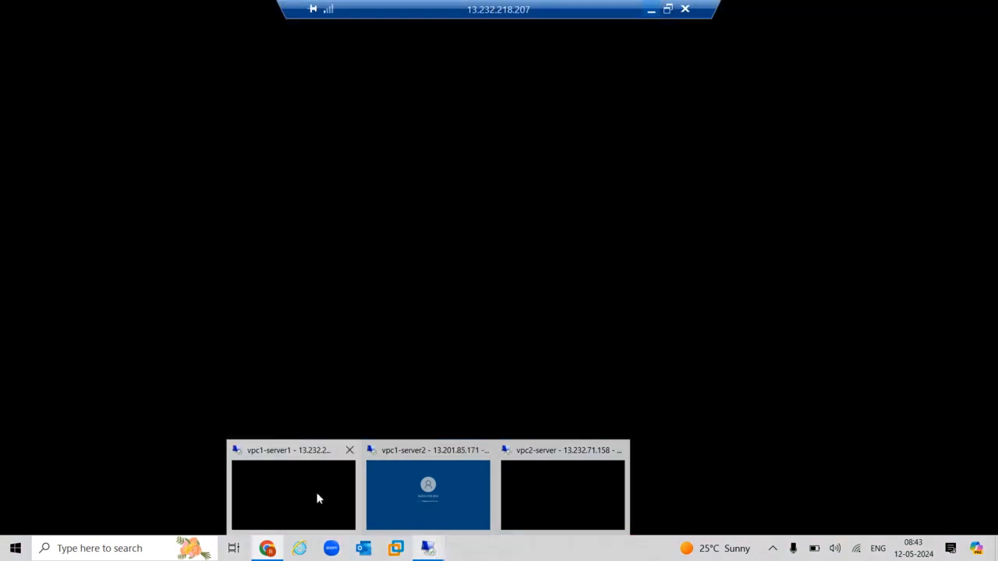
{"action": "left_click", "coordinate": [318, 499]}
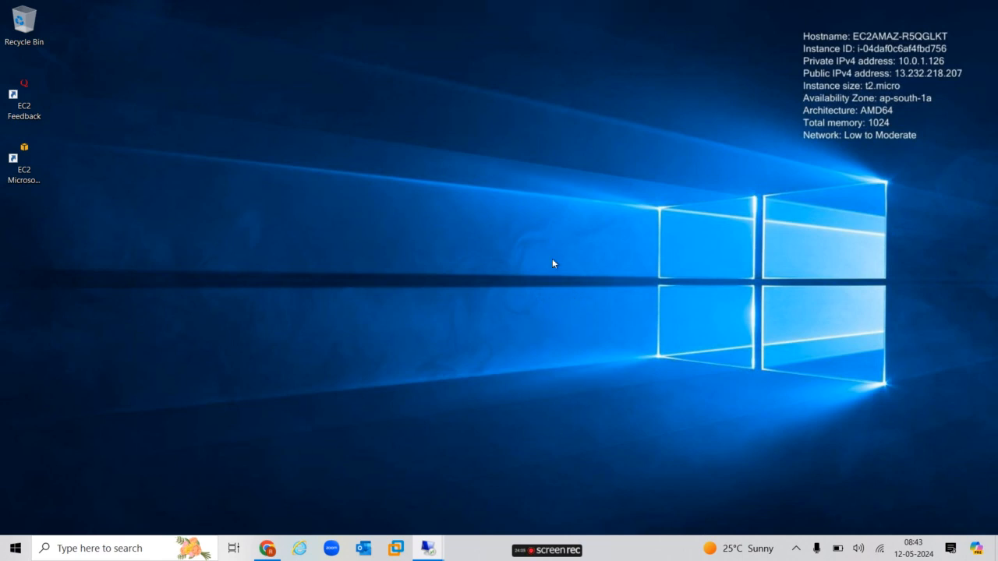
{"action": "right_click", "coordinate": [482, 200]}
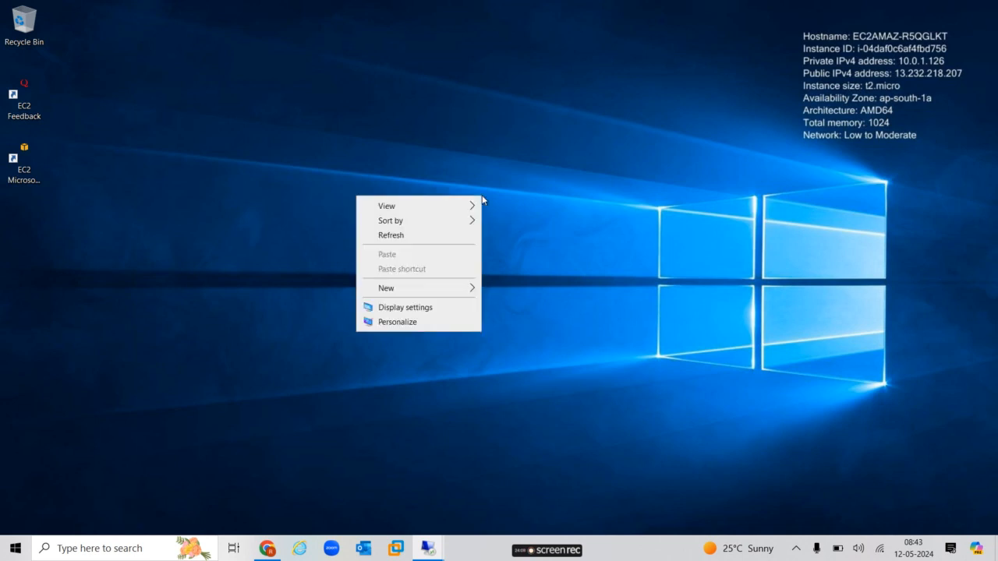
{"action": "left_click", "coordinate": [416, 237]}
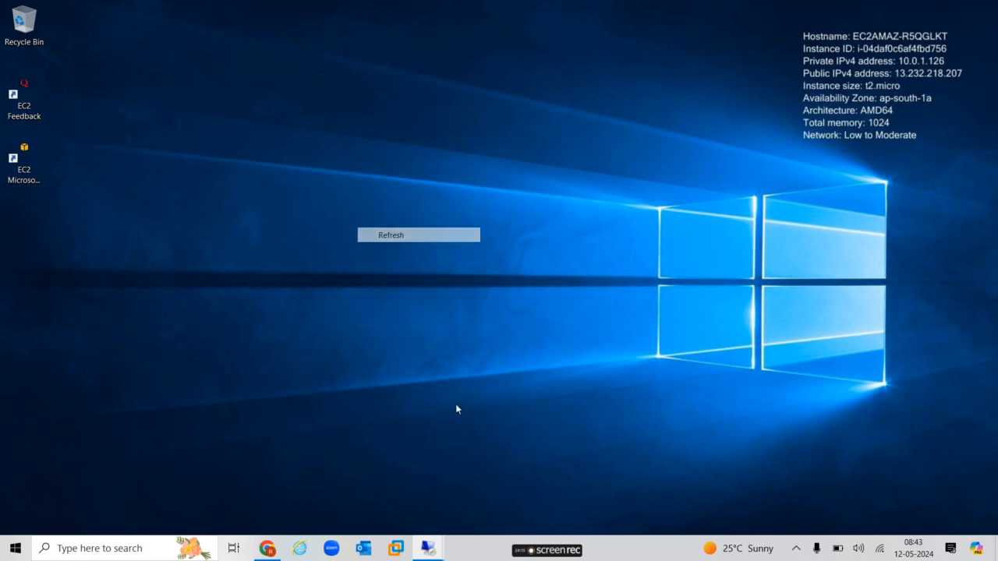
Try to launch Server Manager for vpc1-server1 with the Run command "server manager"
{"action": "left_click", "coordinate": [429, 553]}
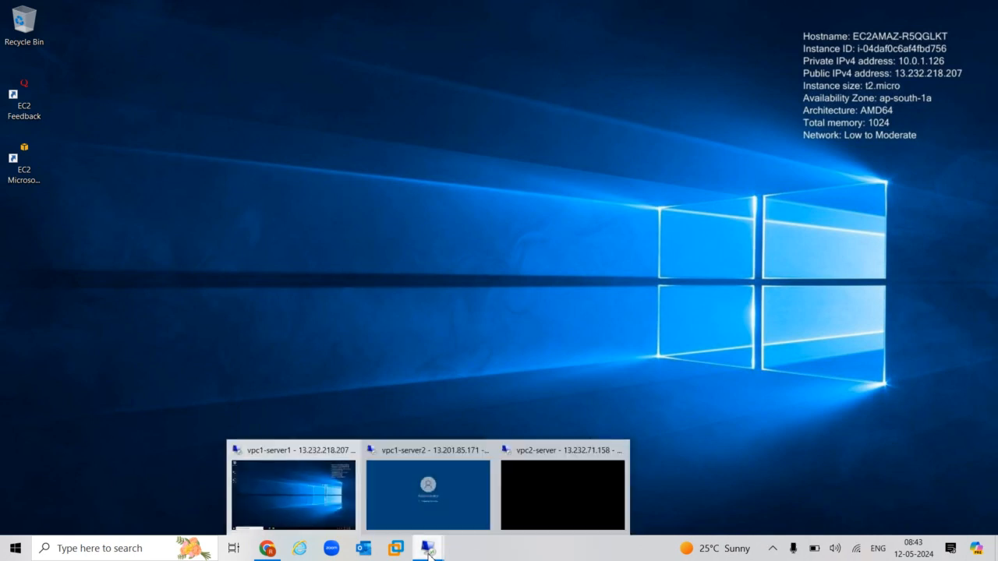
{"action": "left_click", "coordinate": [315, 492]}
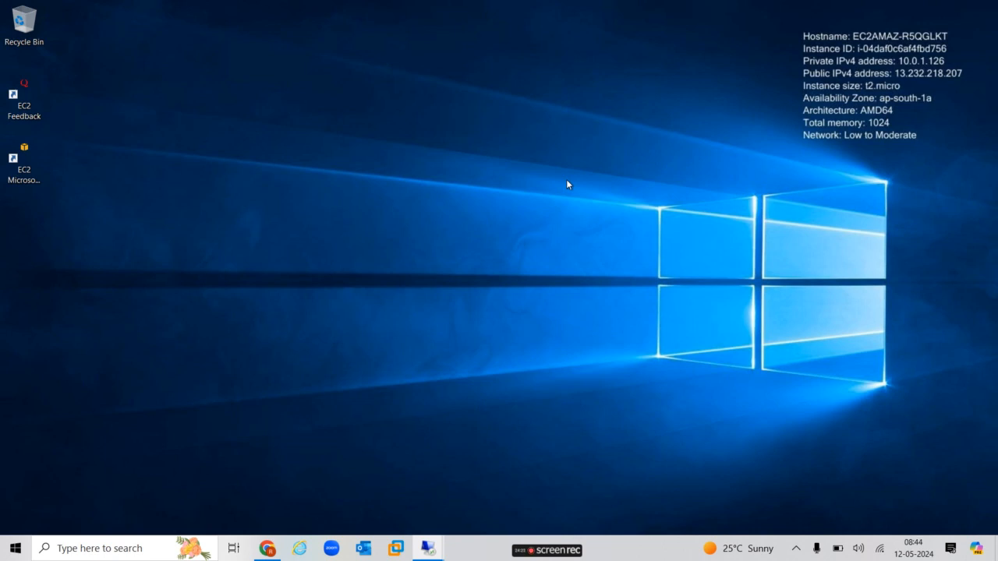
{"action": "key", "text": "super+r"}
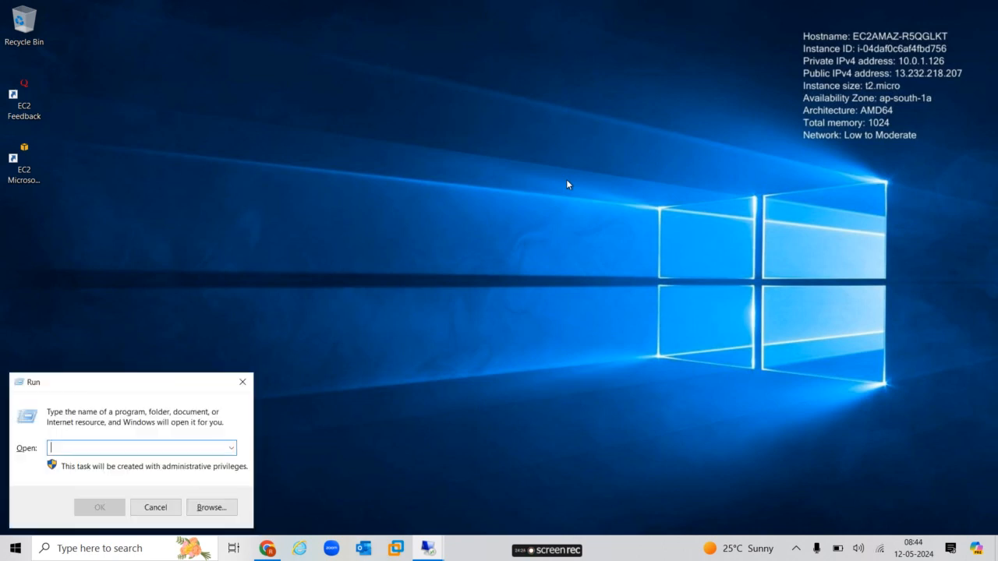
{"action": "type", "text": "server ma"}
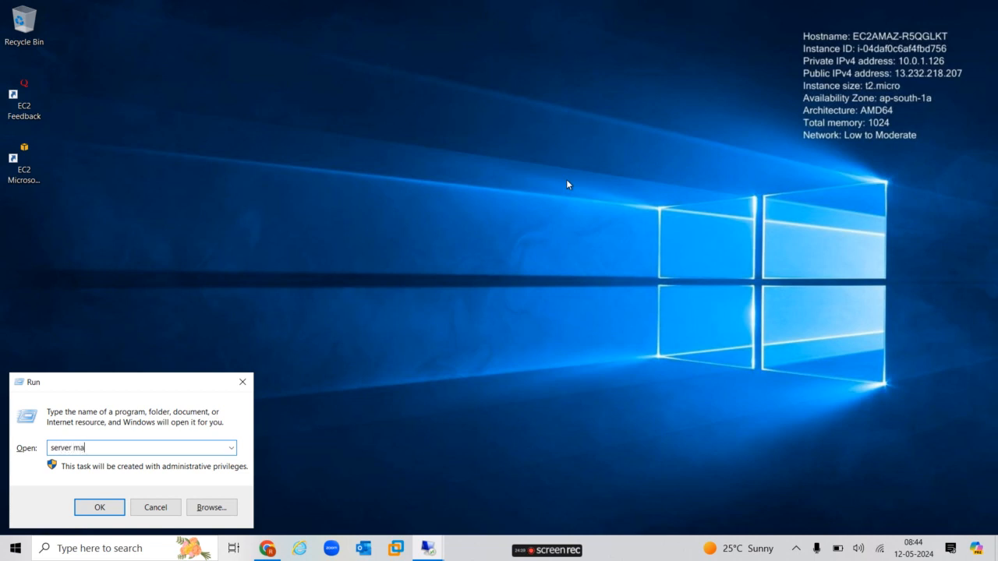
{"action": "type", "text": "nager"}
{"action": "key", "text": "Return"}
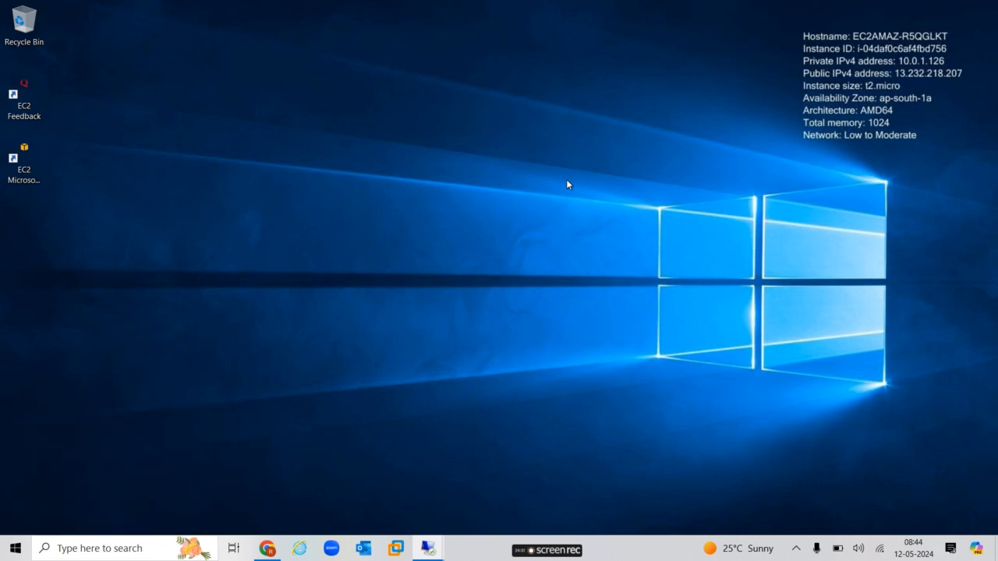
{"action": "left_click", "coordinate": [641, 274]}
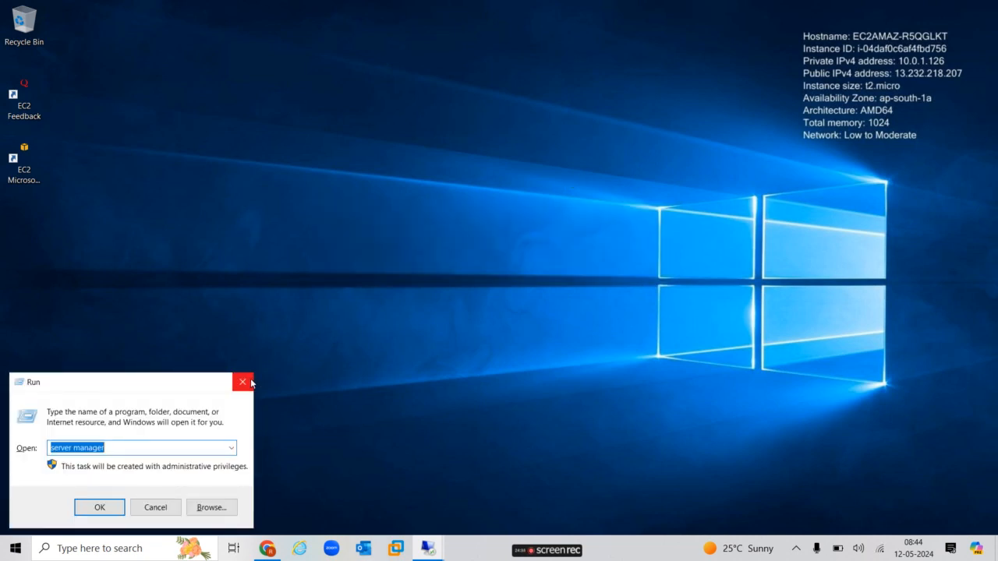
{"action": "left_click", "coordinate": [242, 382]}
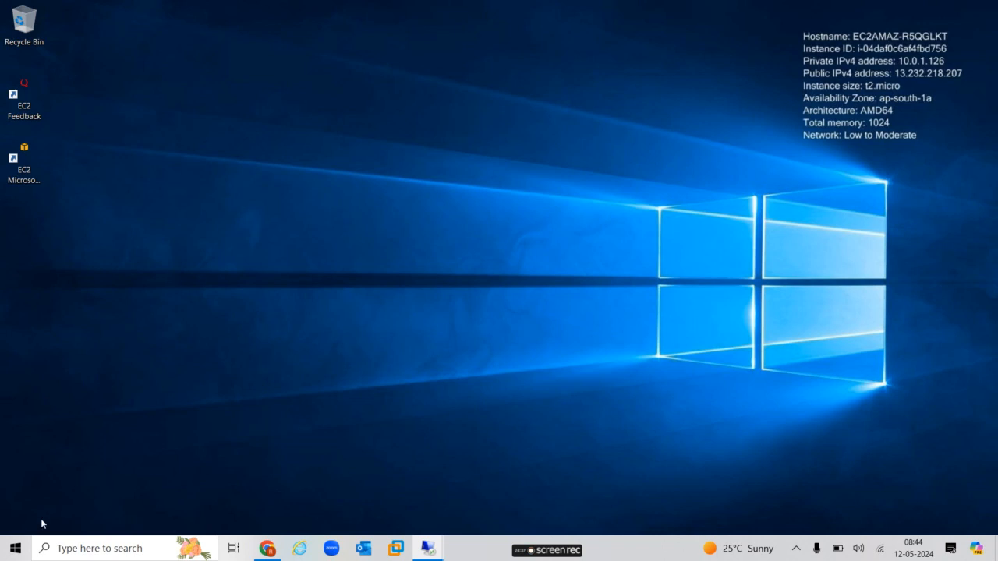
{"action": "left_click", "coordinate": [74, 548]}
{"action": "type", "text": "serv"}
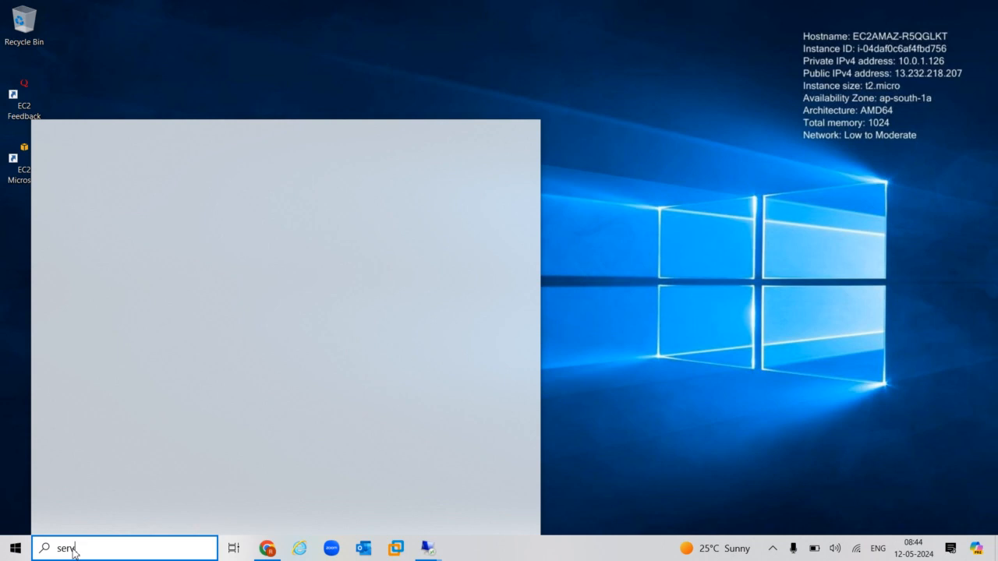
{"action": "left_click", "coordinate": [621, 278]}
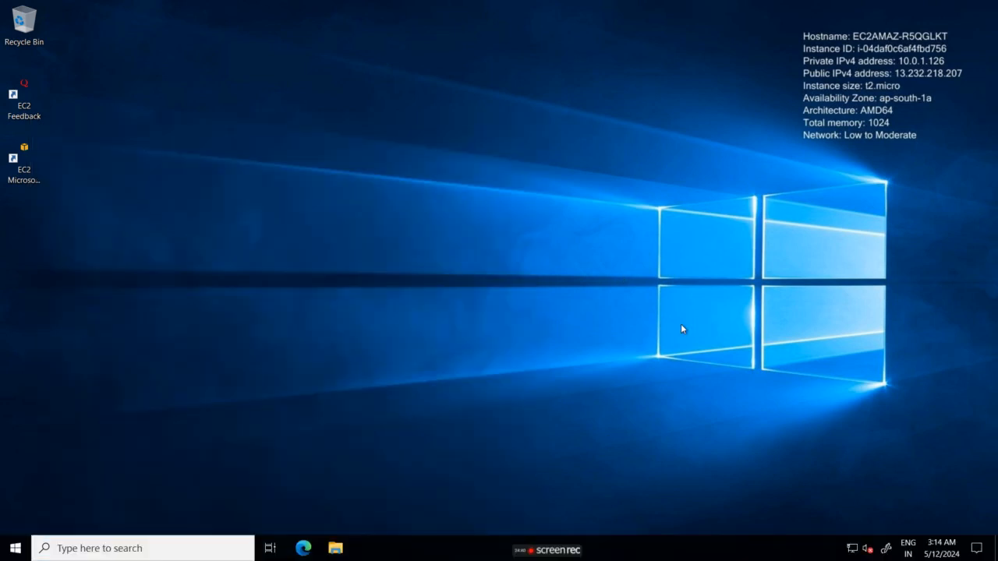
Search for "server" on vpc1-server1, open Server Manager and dismiss the Windows Admin Center and Azure Arc notice
{"action": "left_click", "coordinate": [156, 552]}
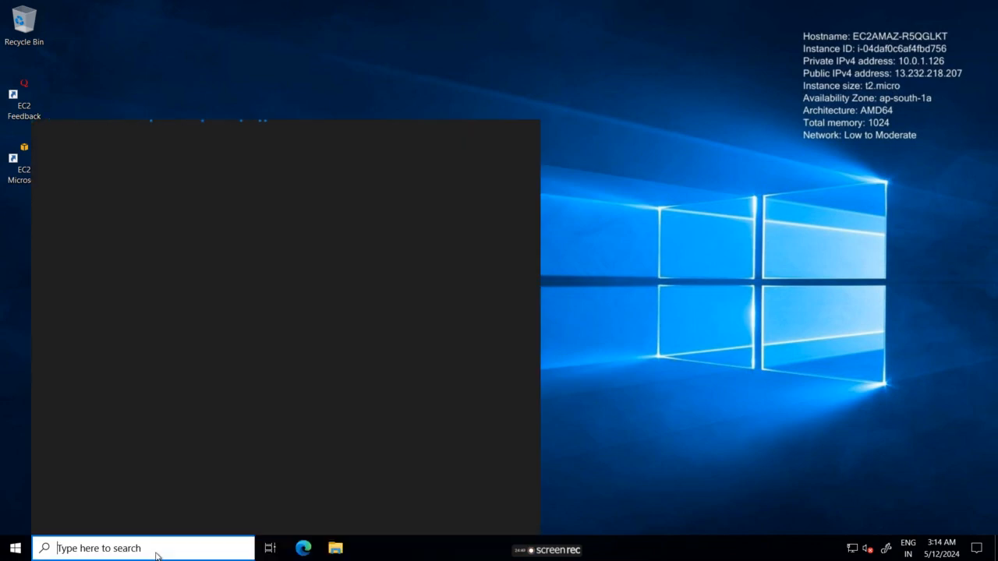
{"action": "type", "text": "server"}
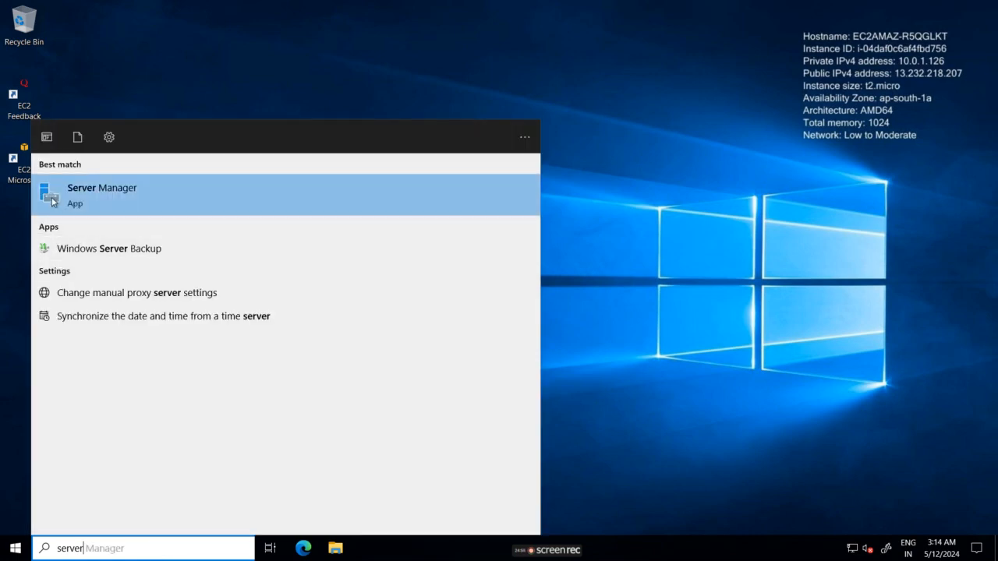
{"action": "left_click", "coordinate": [53, 201]}
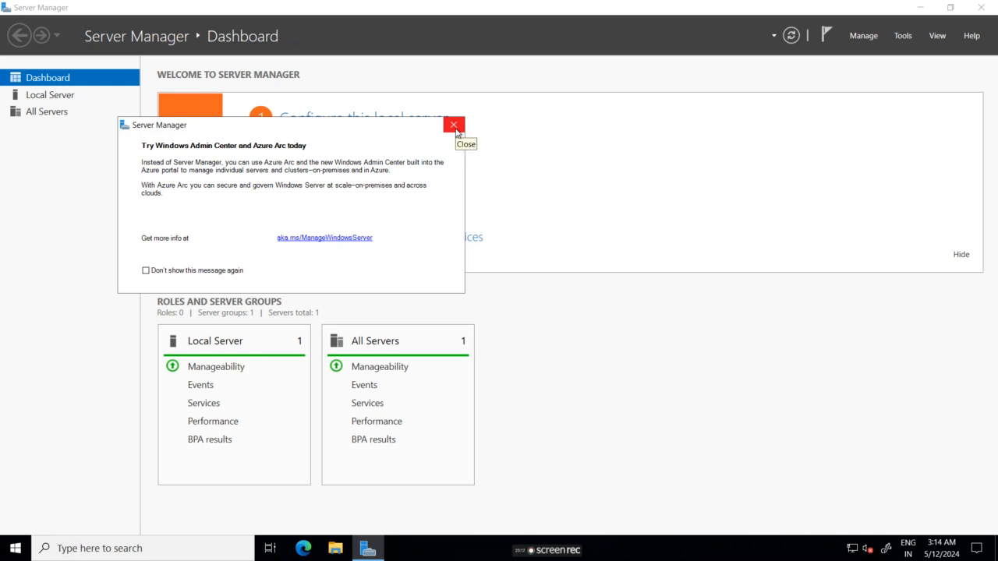
{"action": "left_click", "coordinate": [455, 127]}
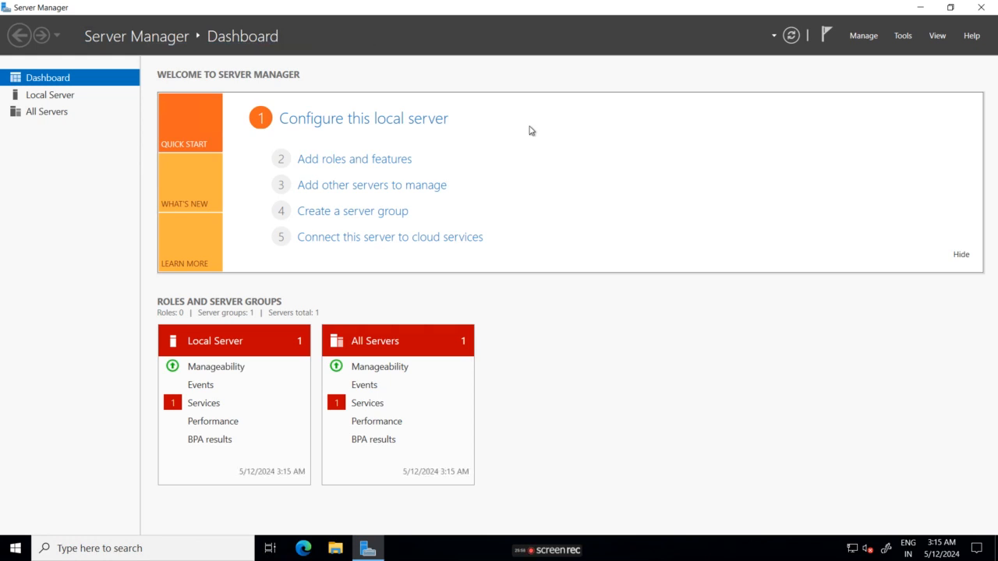
Start adding roles and features, using a role-based installation on the pool server EC2AMAZ-R5QGLKT
{"action": "left_click", "coordinate": [379, 166]}
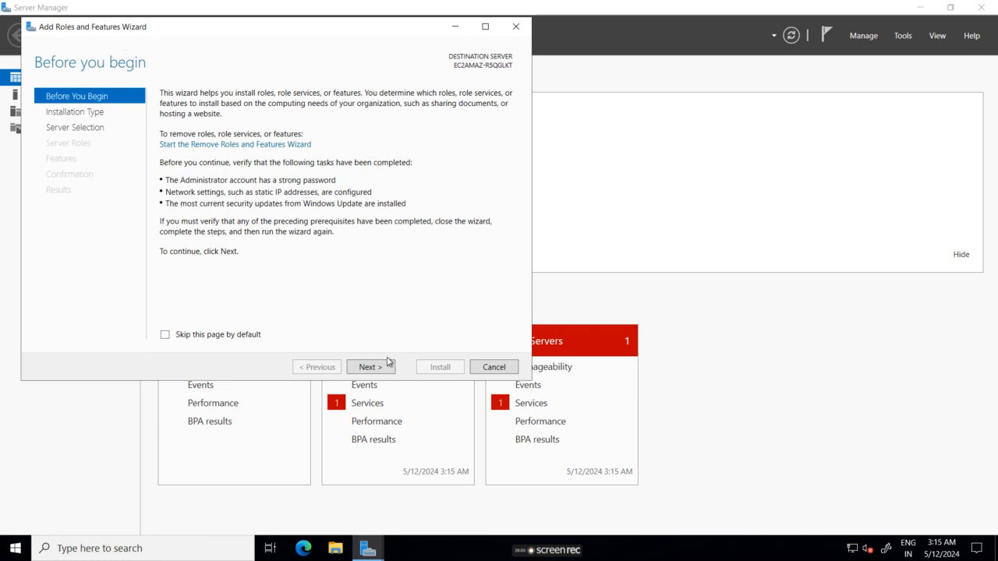
{"action": "left_click", "coordinate": [384, 370]}
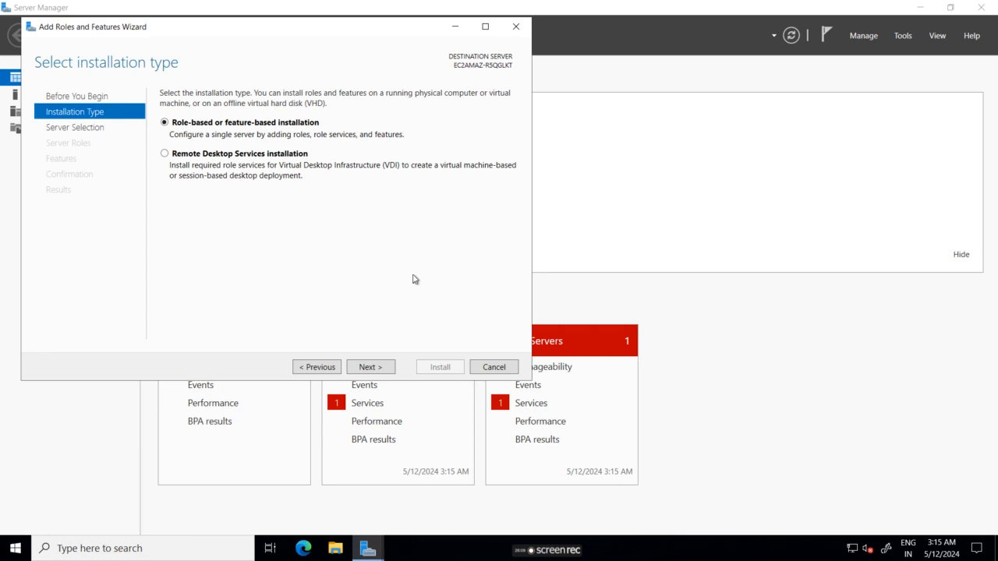
{"action": "left_click", "coordinate": [378, 370]}
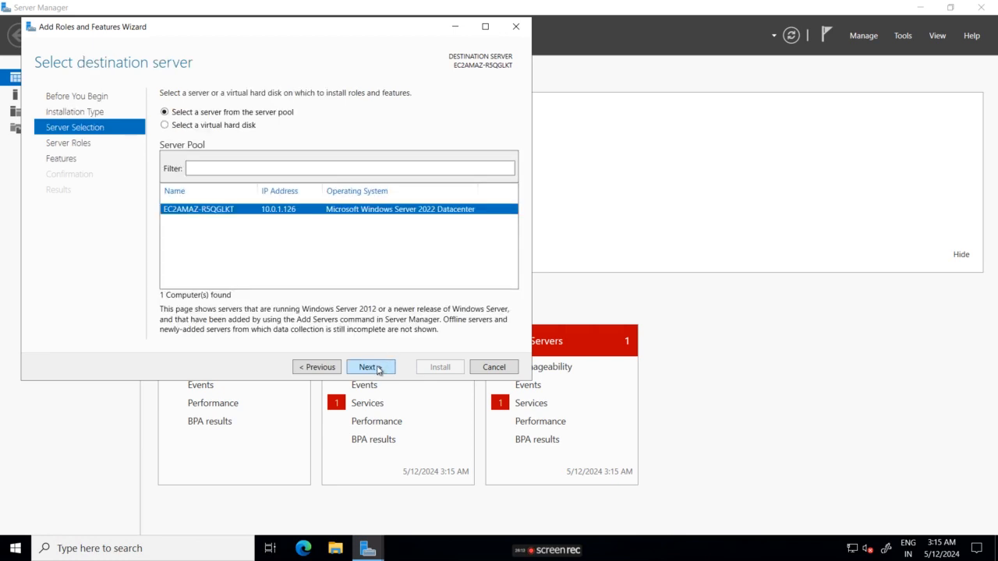
{"action": "left_click", "coordinate": [379, 370]}
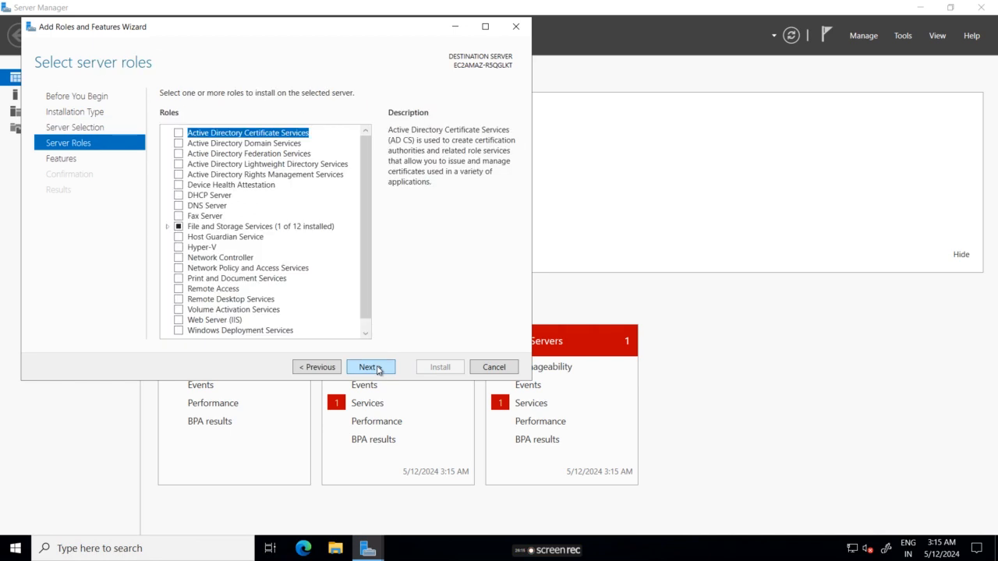
Select the Web Server (IIS) role with its management tools and install it with the default features and role services
{"action": "left_click", "coordinate": [179, 321]}
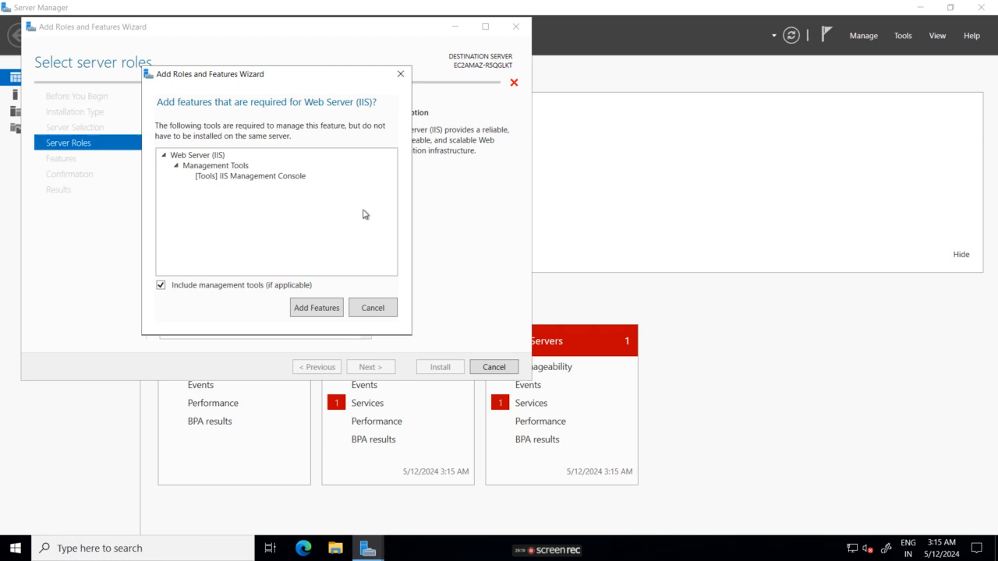
{"action": "left_click", "coordinate": [316, 308]}
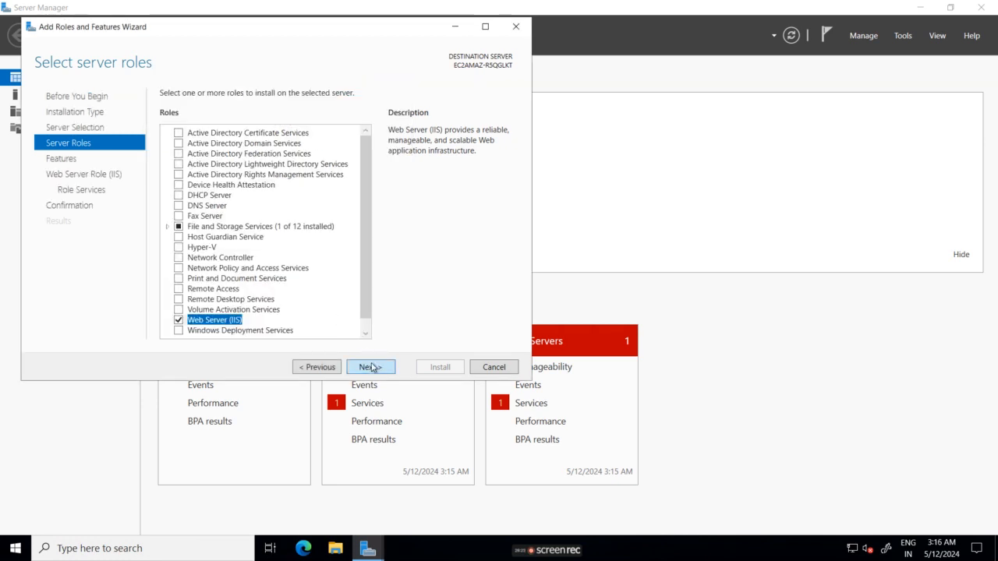
{"action": "left_click", "coordinate": [372, 368]}
{"action": "left_click", "coordinate": [374, 368]}
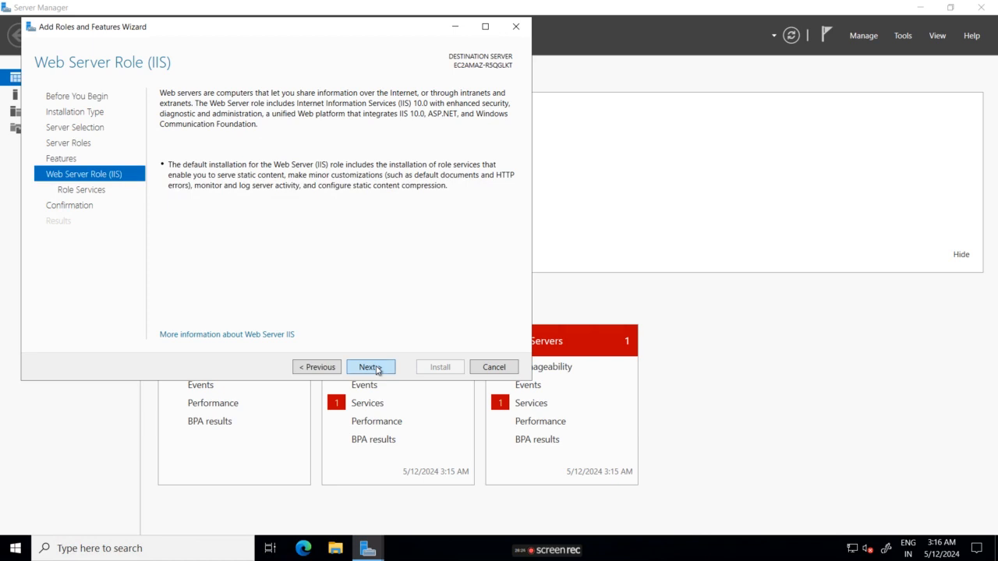
{"action": "left_click", "coordinate": [377, 369]}
{"action": "left_click", "coordinate": [377, 368]}
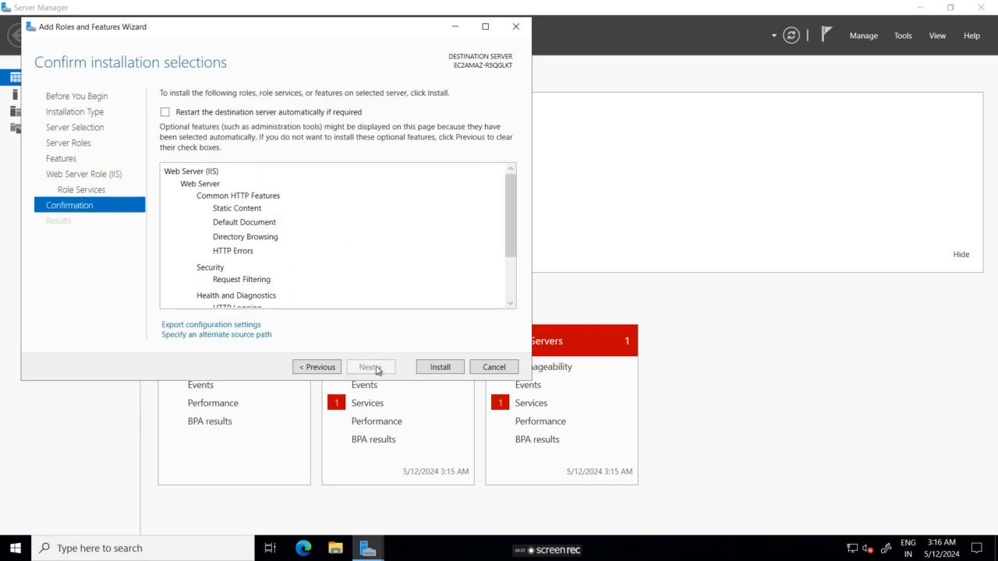
{"action": "left_click", "coordinate": [426, 368]}
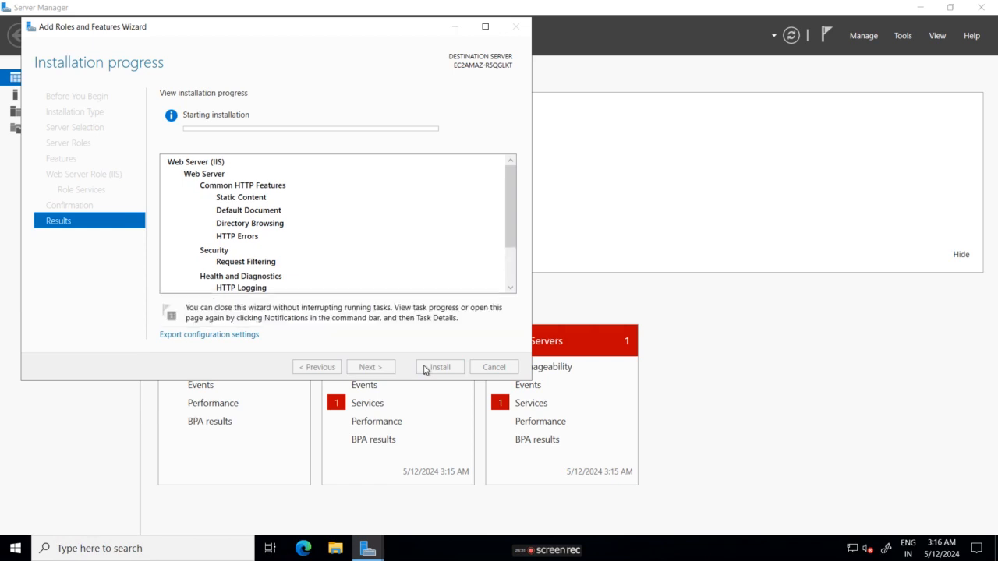
Minimize the vpc1-server1 session and switch to the vpc1-server2 remote desktop session
{"action": "mouse_move", "coordinate": [631, 2]}
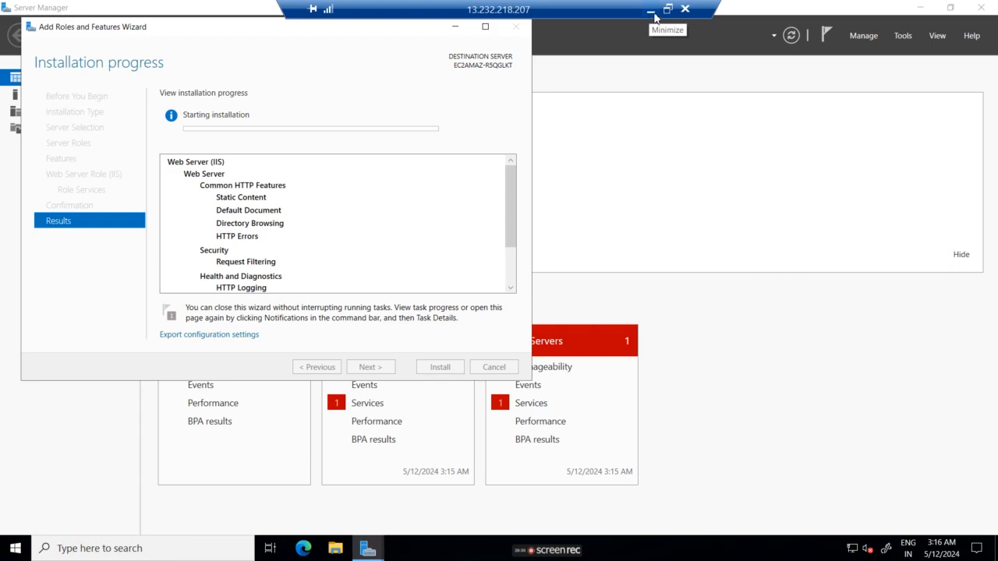
{"action": "left_click", "coordinate": [652, 11]}
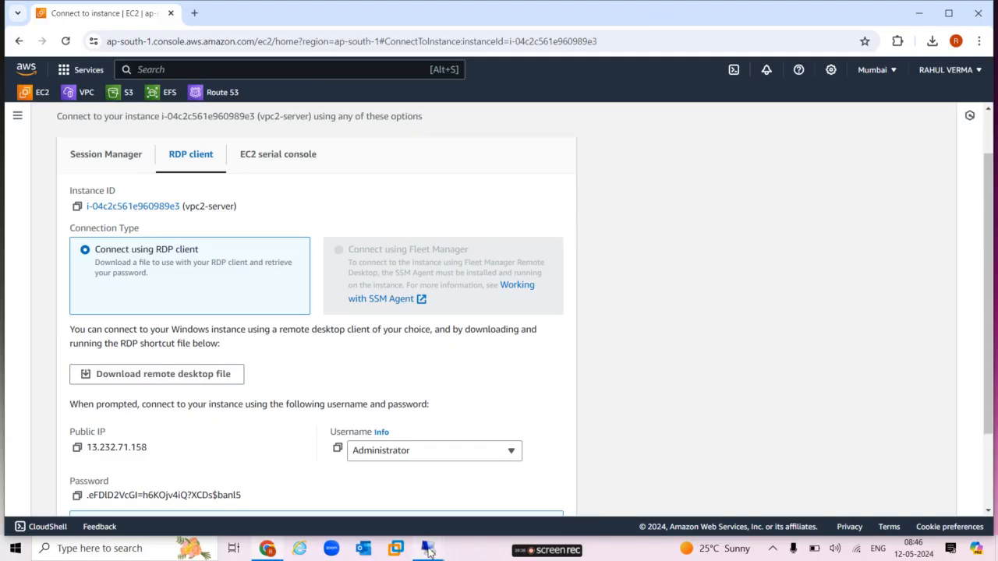
{"action": "mouse_move", "coordinate": [428, 552]}
{"action": "left_click", "coordinate": [431, 492]}
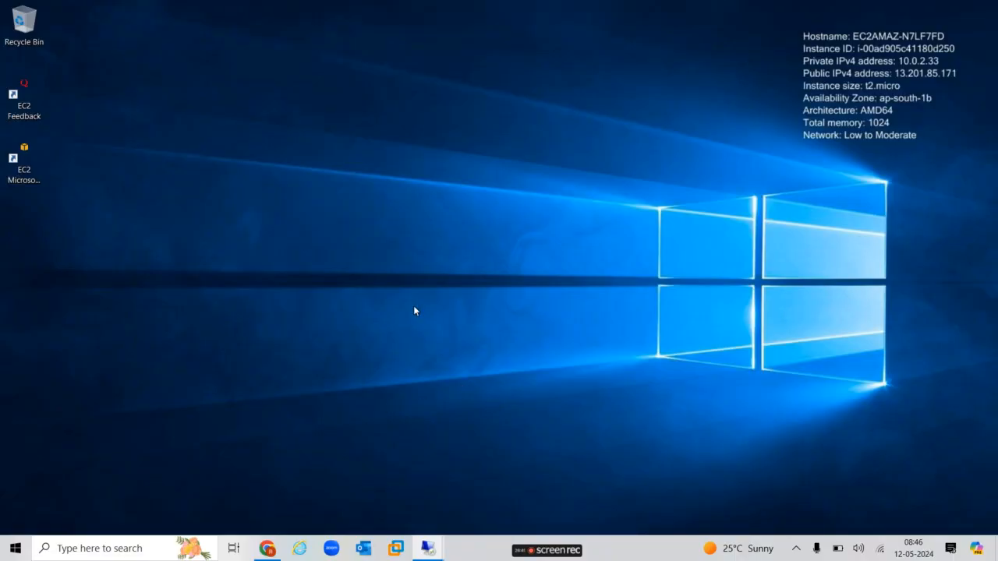
{"action": "right_click", "coordinate": [469, 200]}
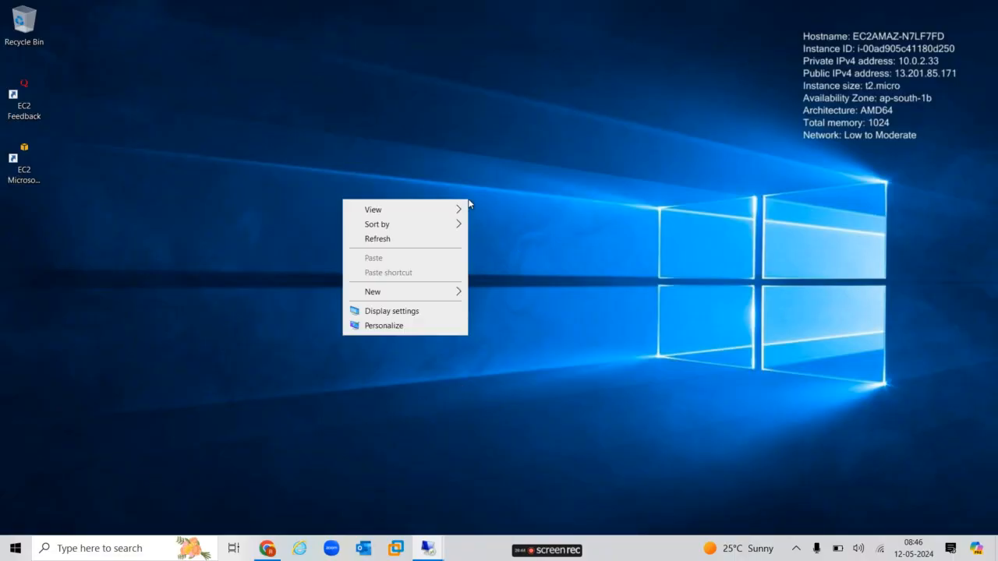
{"action": "left_click", "coordinate": [405, 239]}
{"action": "right_click", "coordinate": [514, 114]}
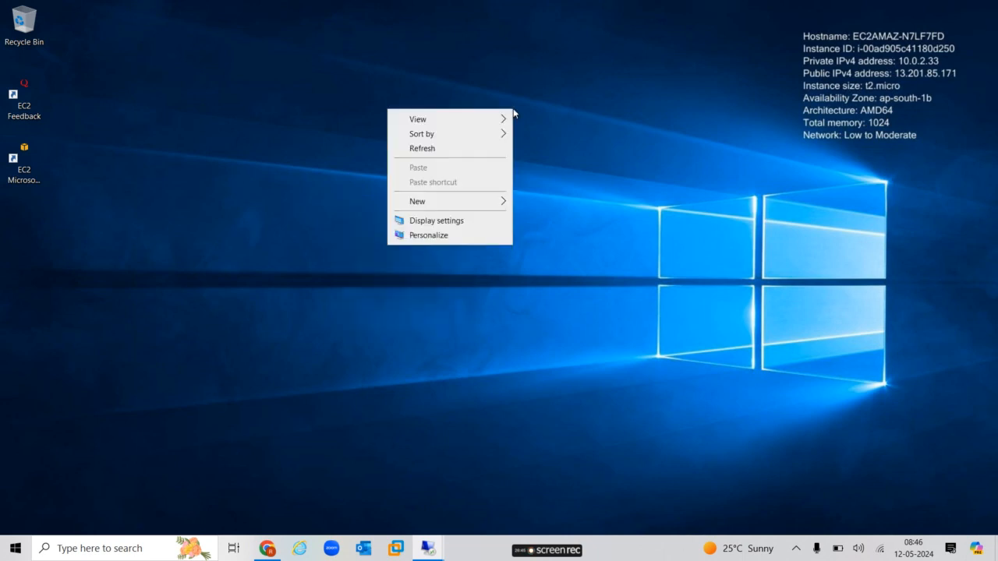
{"action": "left_click", "coordinate": [448, 154]}
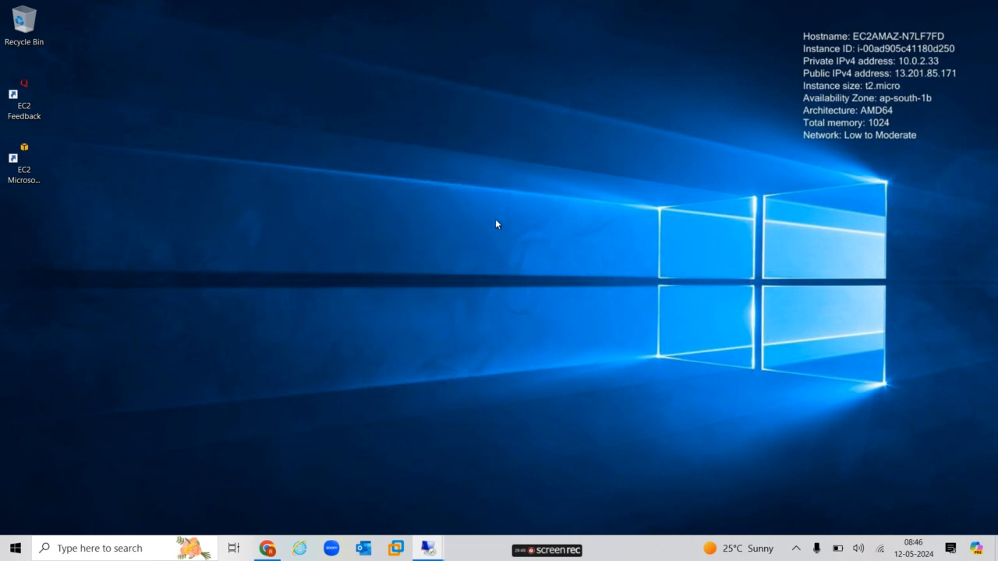
{"action": "right_click", "coordinate": [444, 166]}
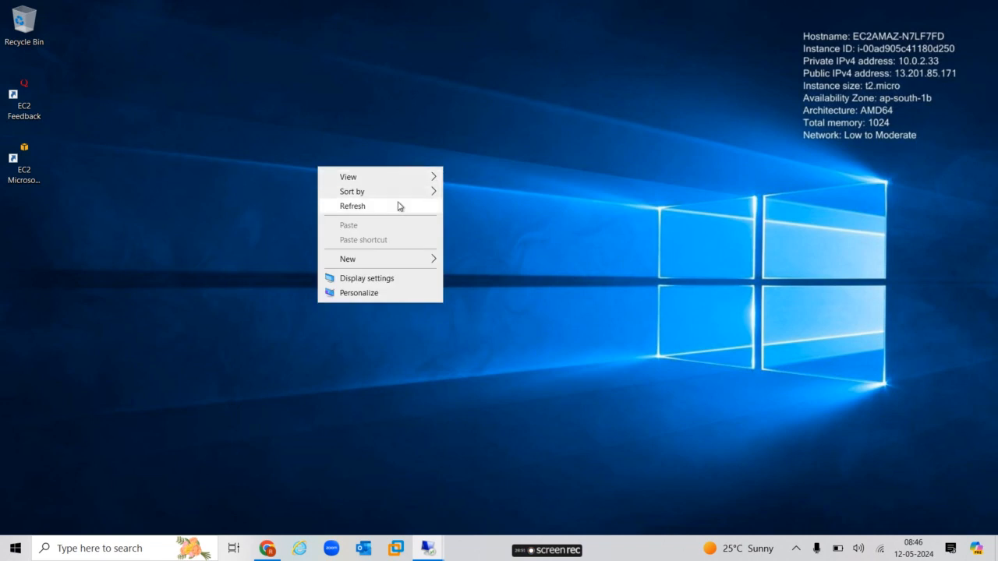
{"action": "left_click", "coordinate": [398, 205]}
Open Server Manager on vpc1-server2 and dismiss the Windows Admin Center and Azure Arc notice
{"action": "key", "text": "super"}
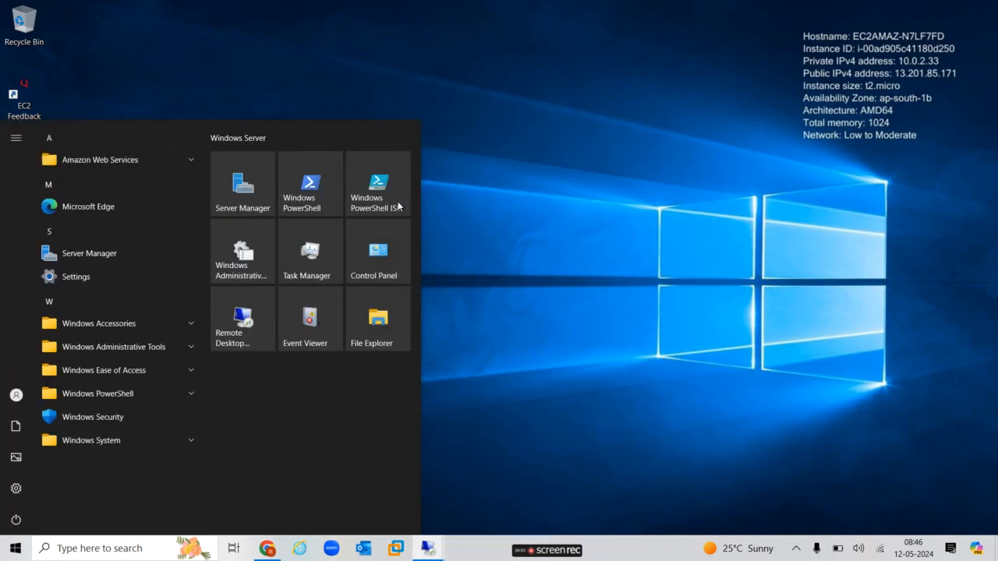
{"action": "left_click", "coordinate": [253, 206]}
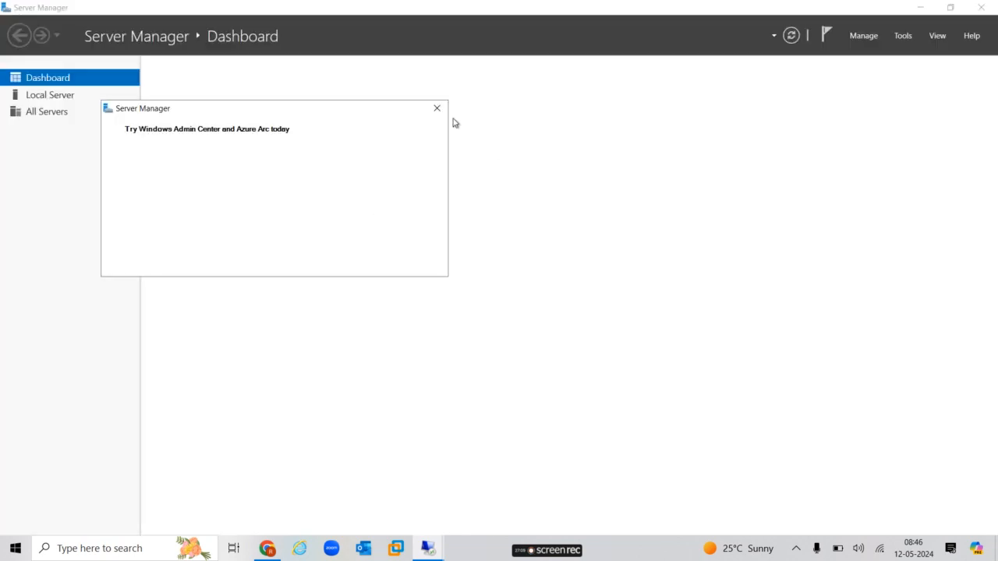
{"action": "left_click", "coordinate": [437, 108]}
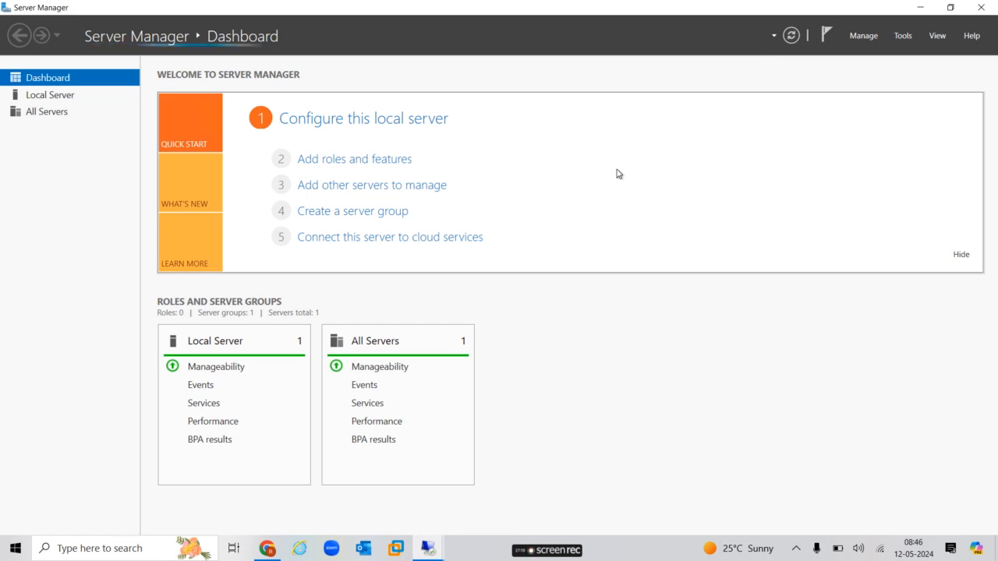
Minimize the vpc1-server2 session and switch to the vpc2-server remote desktop session
{"action": "mouse_move", "coordinate": [651, 4]}
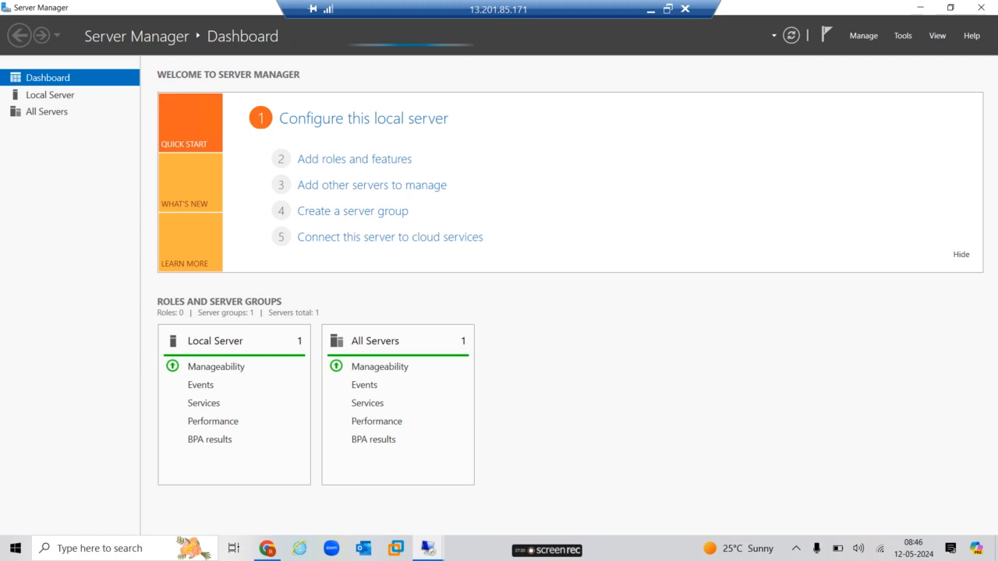
{"action": "left_click", "coordinate": [651, 11]}
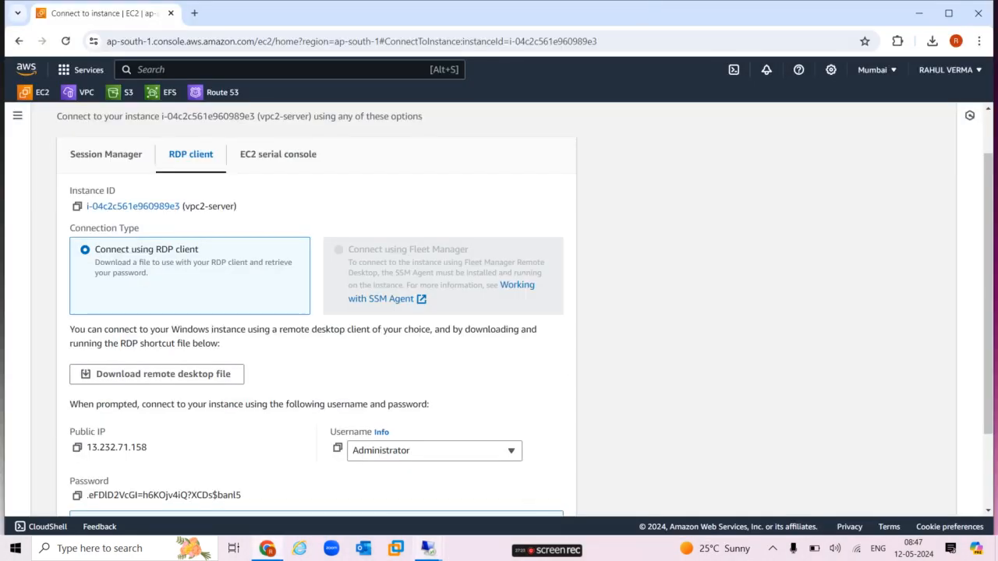
{"action": "mouse_move", "coordinate": [427, 550]}
{"action": "left_click", "coordinate": [530, 499]}
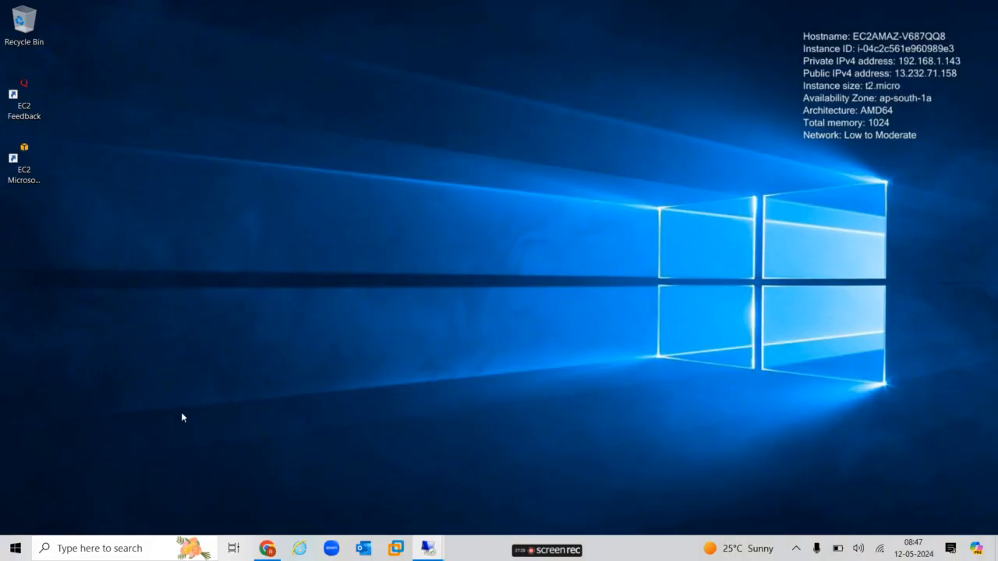
Bring up the Start menu on vpc2-server, minimize that session and switch to the vpc1-server2 remote desktop session
{"action": "key", "text": "super"}
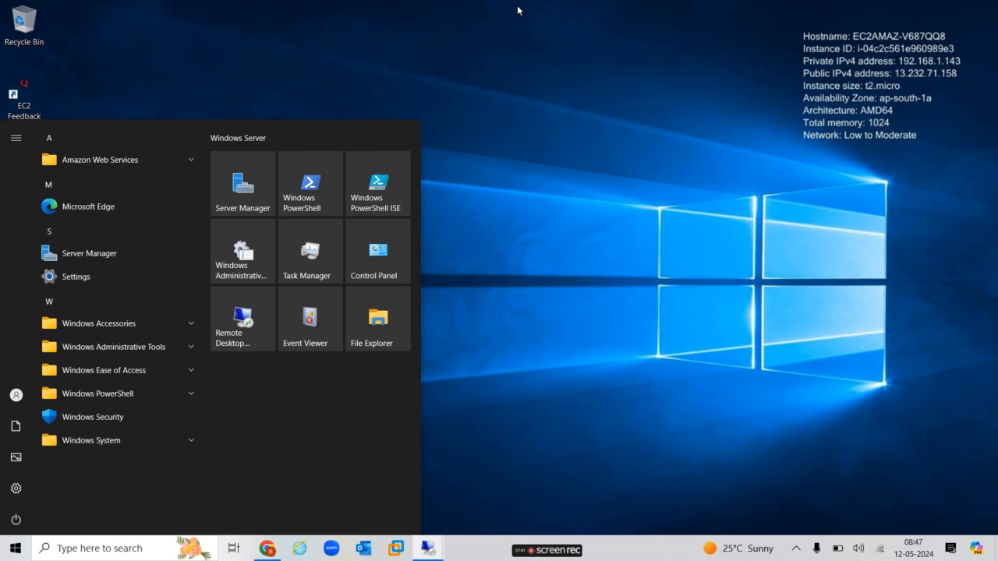
{"action": "mouse_move", "coordinate": [537, 6]}
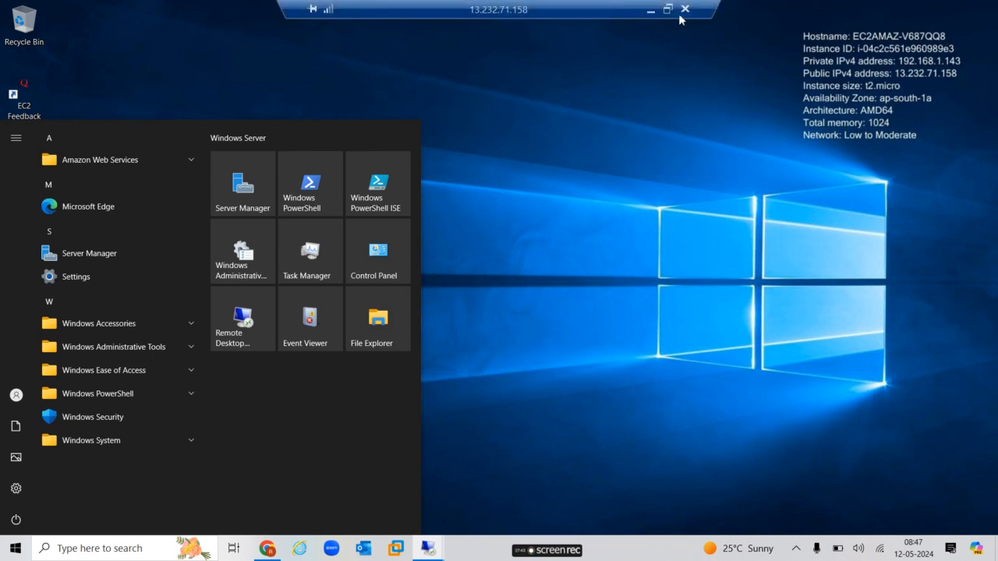
{"action": "left_click", "coordinate": [651, 12]}
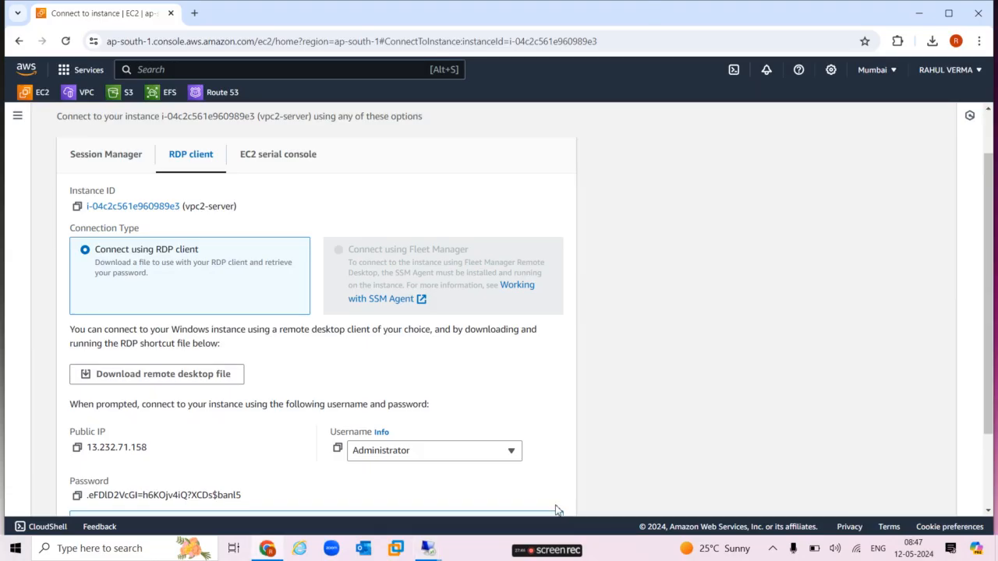
{"action": "mouse_move", "coordinate": [435, 552]}
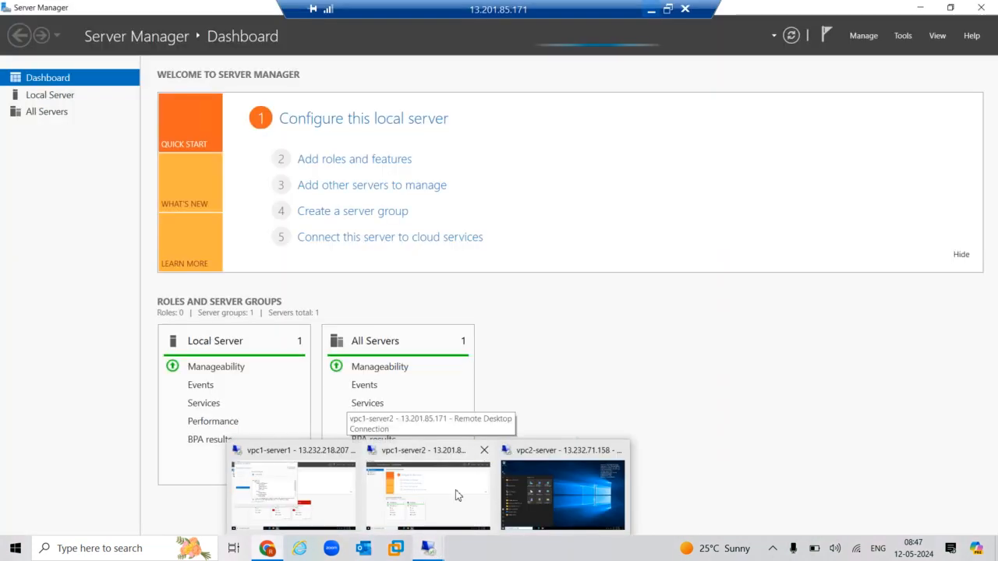
{"action": "left_click", "coordinate": [455, 490]}
Start adding roles and features on vpc1-server2, keeping role-based installation and the local server as the destination
{"action": "left_click", "coordinate": [379, 160]}
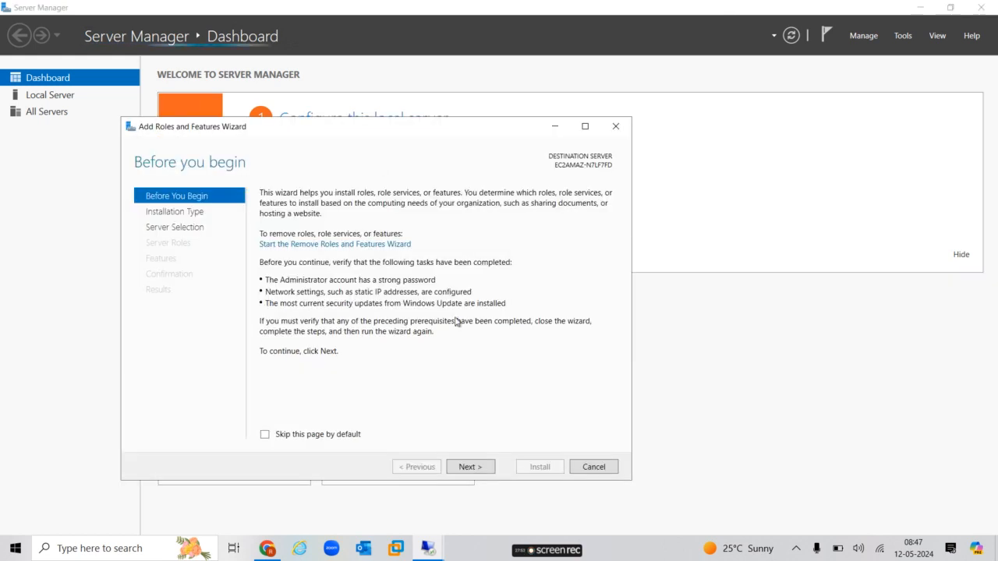
{"action": "left_click", "coordinate": [470, 467]}
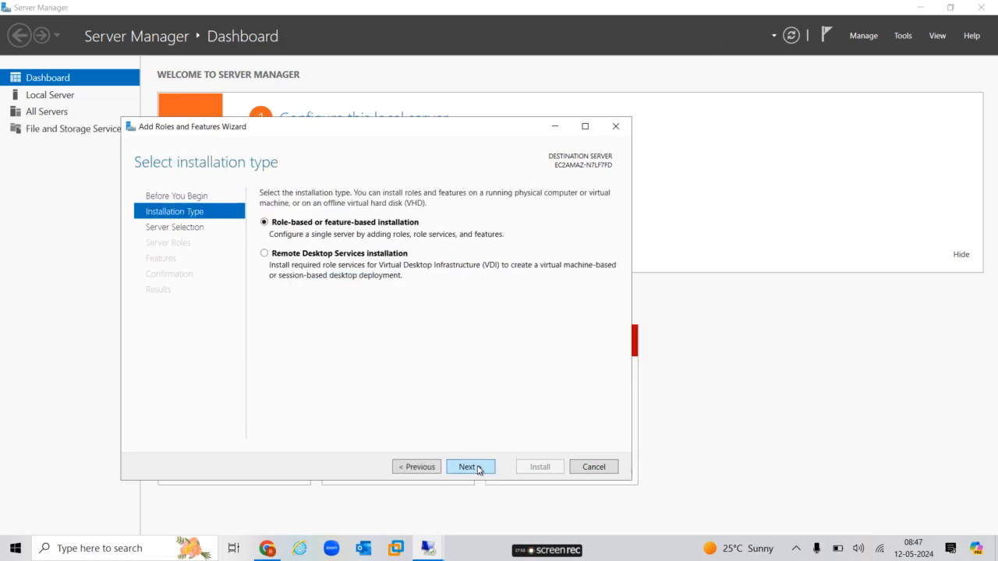
{"action": "left_click", "coordinate": [479, 469]}
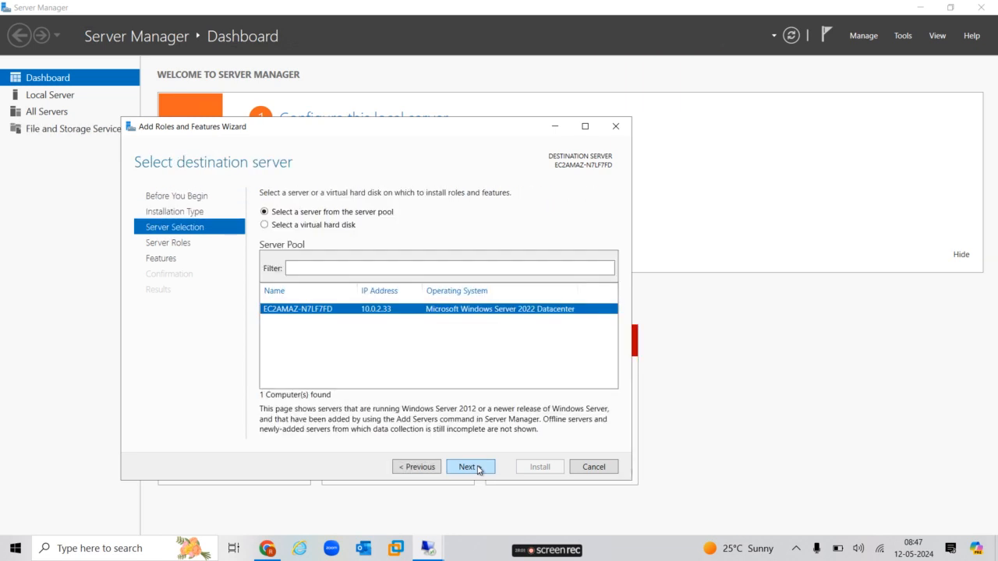
{"action": "left_click", "coordinate": [478, 470]}
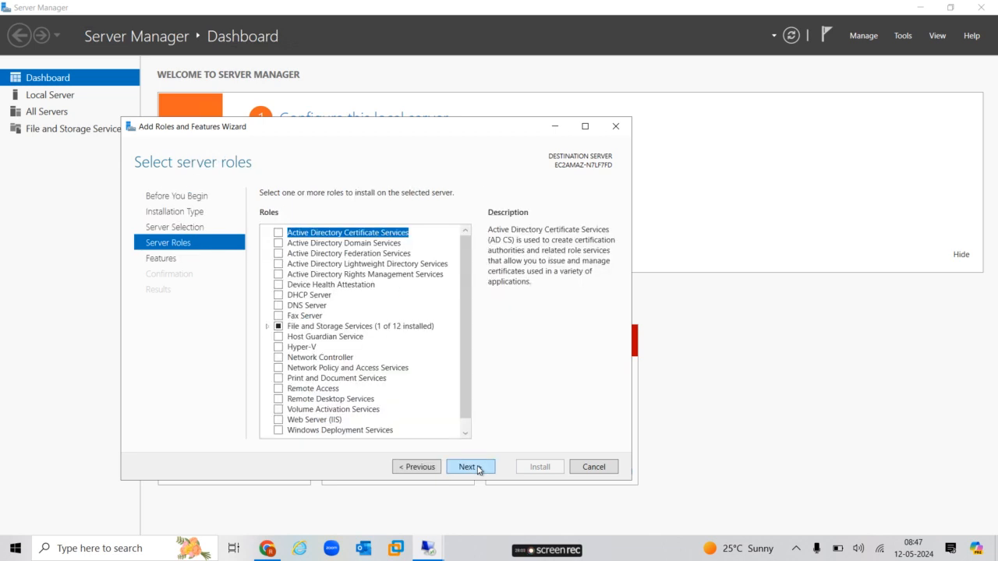
Select the Web Server (IIS) role with its management tools and install it on vpc1-server2 with default features and role services
{"action": "left_click", "coordinate": [278, 425]}
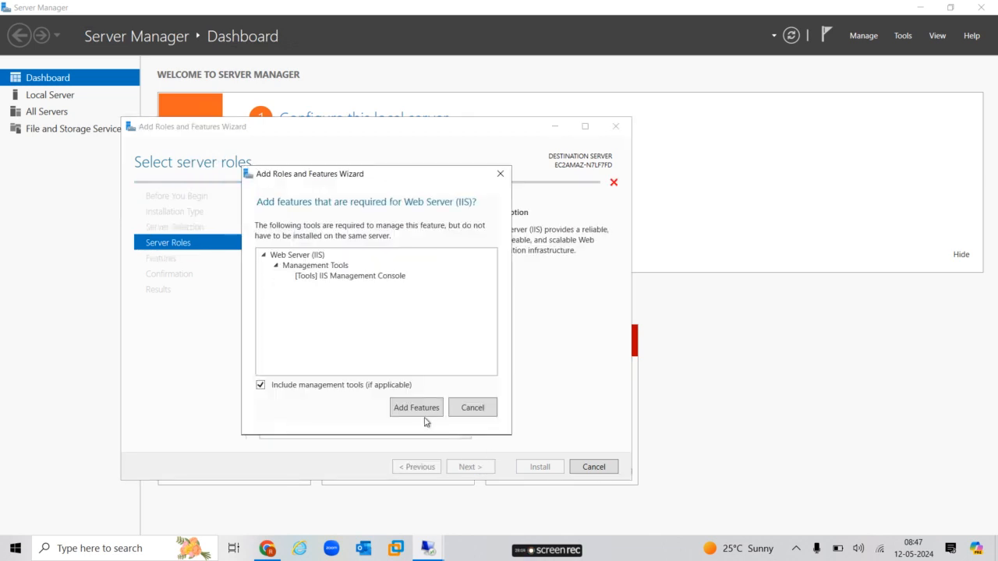
{"action": "left_click", "coordinate": [422, 410]}
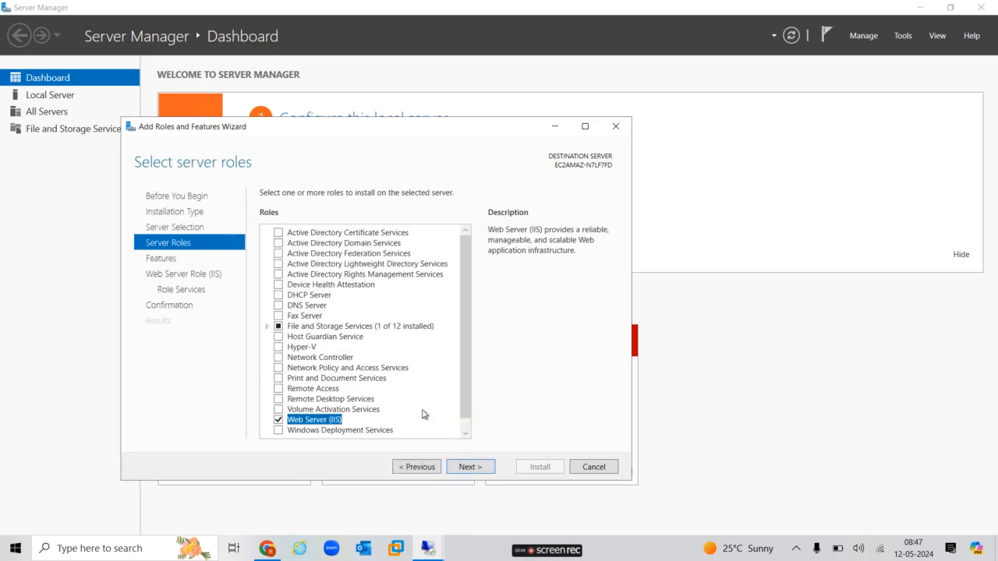
{"action": "left_click", "coordinate": [482, 470]}
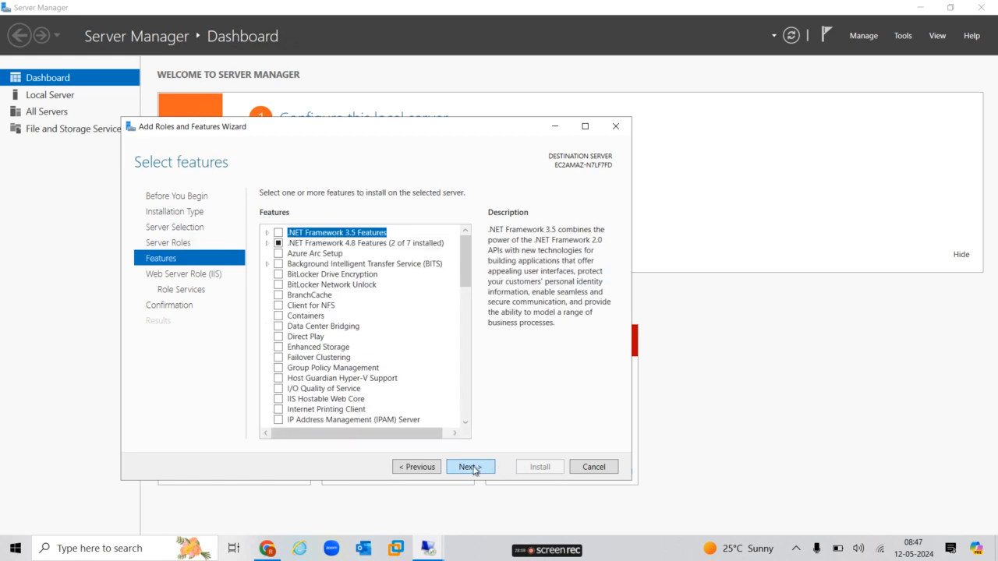
{"action": "left_click", "coordinate": [473, 468]}
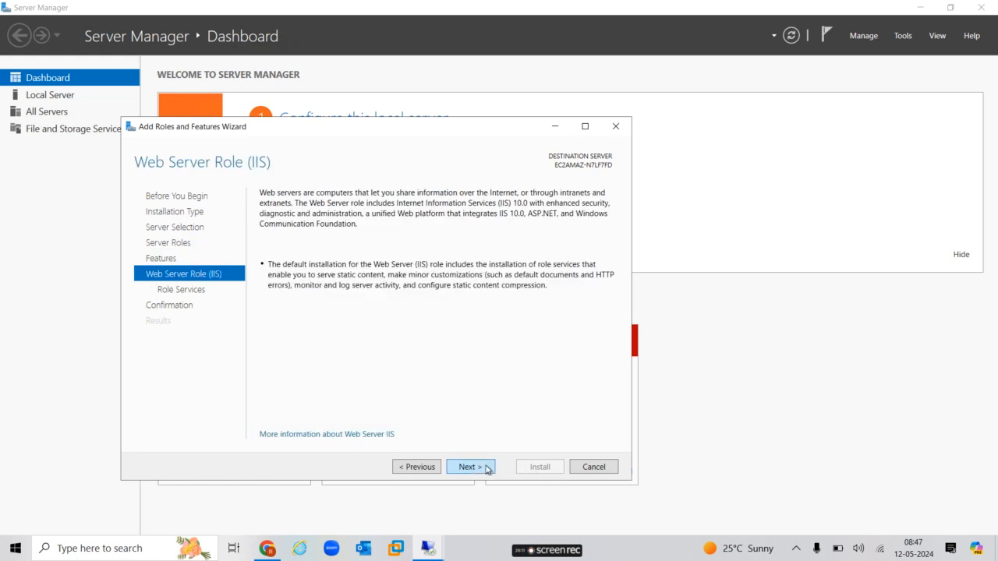
{"action": "left_click", "coordinate": [490, 469]}
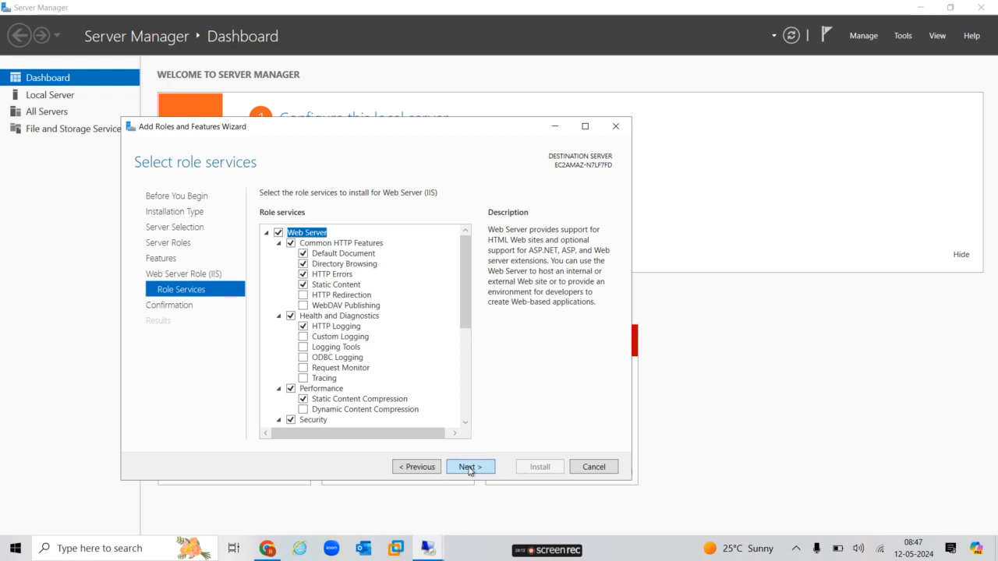
{"action": "left_click", "coordinate": [470, 468]}
{"action": "left_click", "coordinate": [527, 470]}
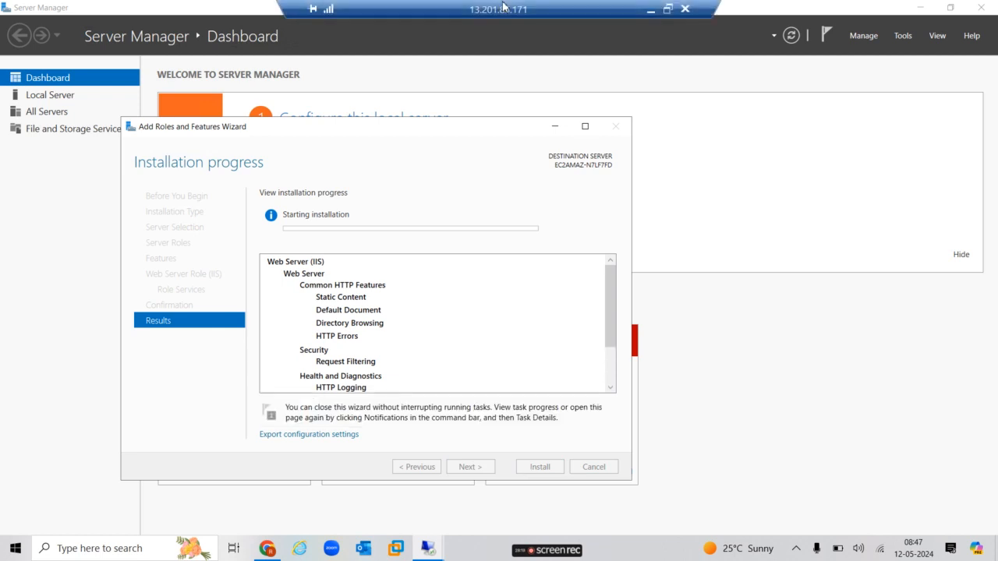
Minimize the vpc1-server2 session, switch to the vpc2-server session and open Server Manager there
{"action": "left_click", "coordinate": [651, 11]}
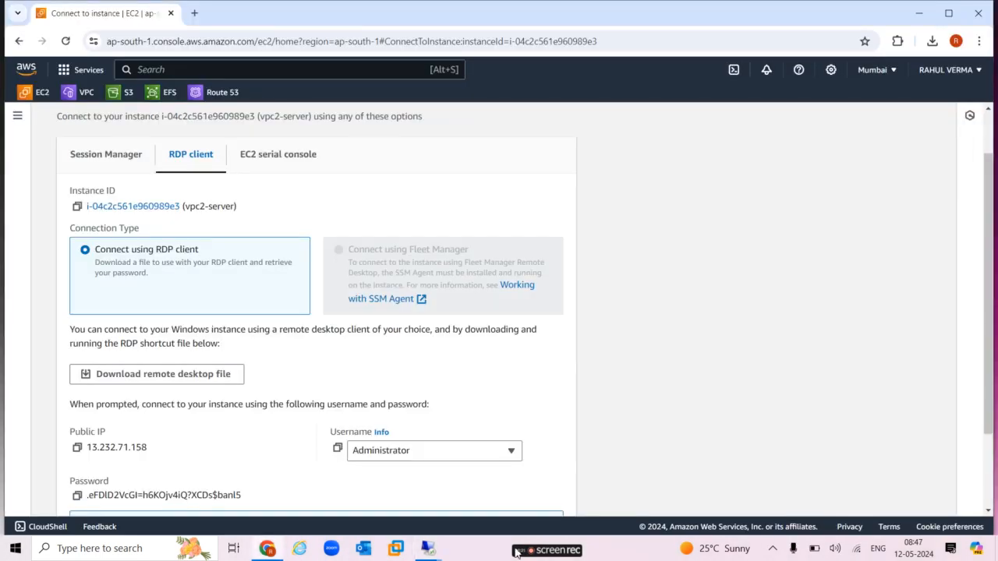
{"action": "mouse_move", "coordinate": [428, 555]}
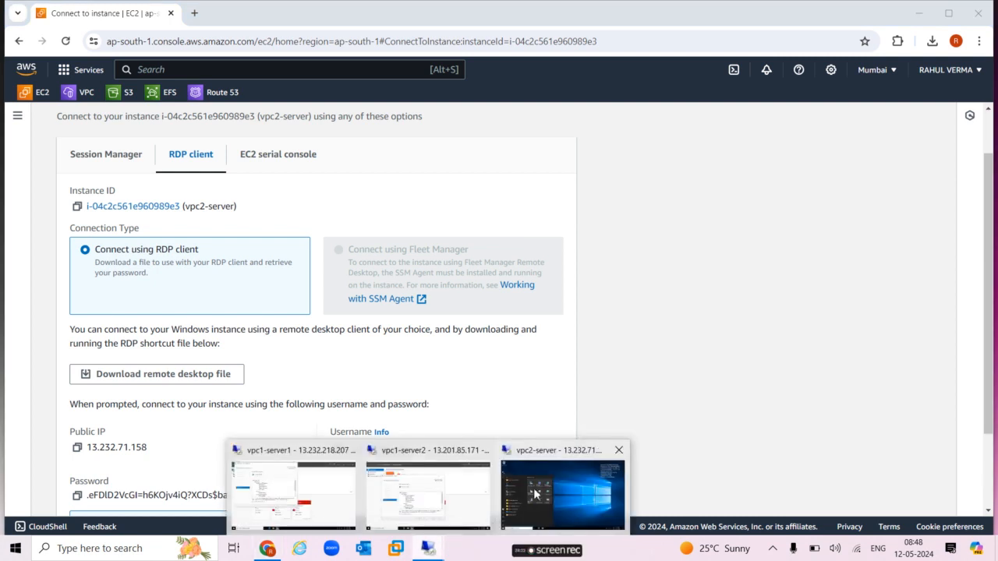
{"action": "left_click", "coordinate": [564, 497]}
{"action": "left_click", "coordinate": [245, 200]}
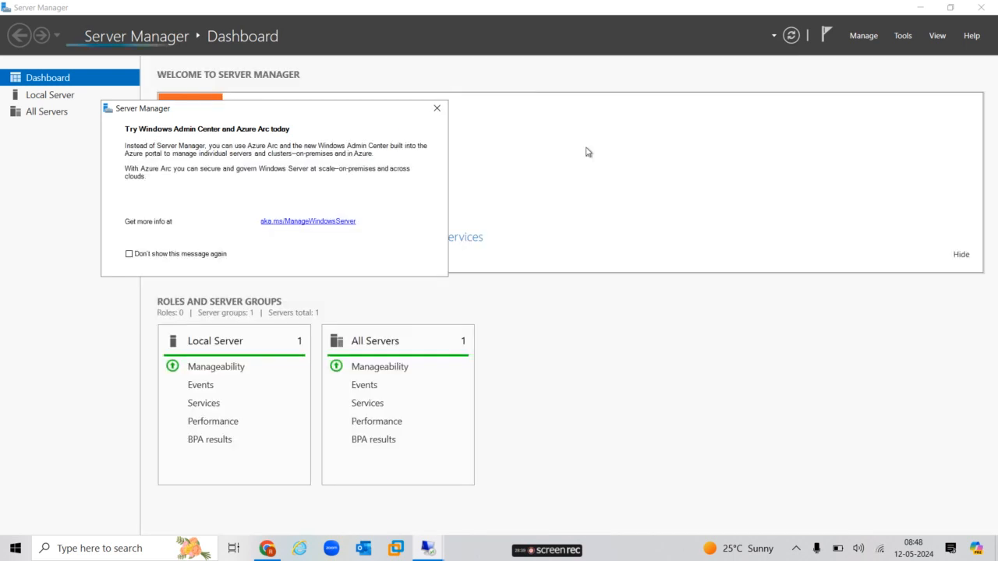
Switch to the vpc1-server1 session and close its Add Roles and Features wizard and Server Manager
{"action": "mouse_move", "coordinate": [429, 539]}
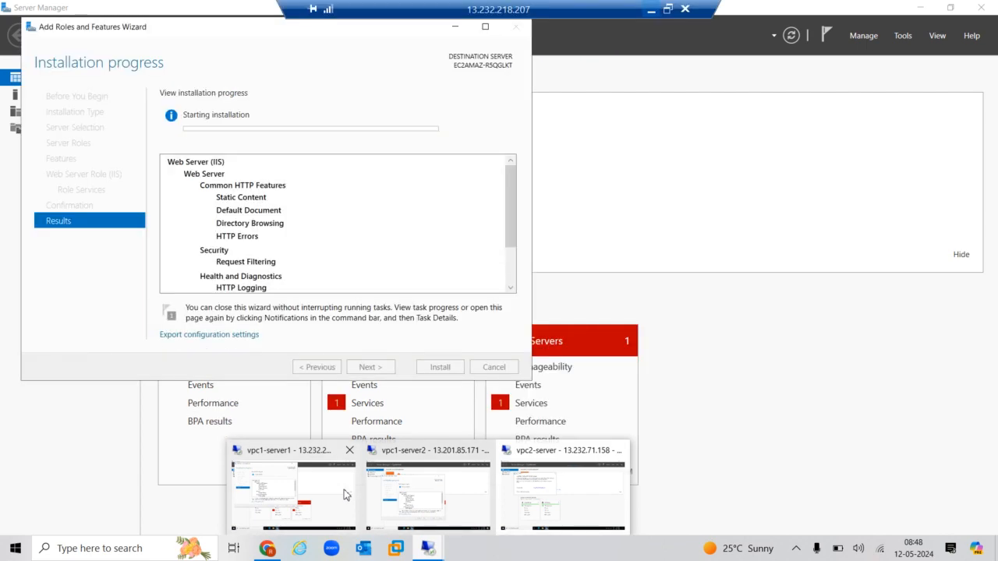
{"action": "left_click", "coordinate": [293, 492]}
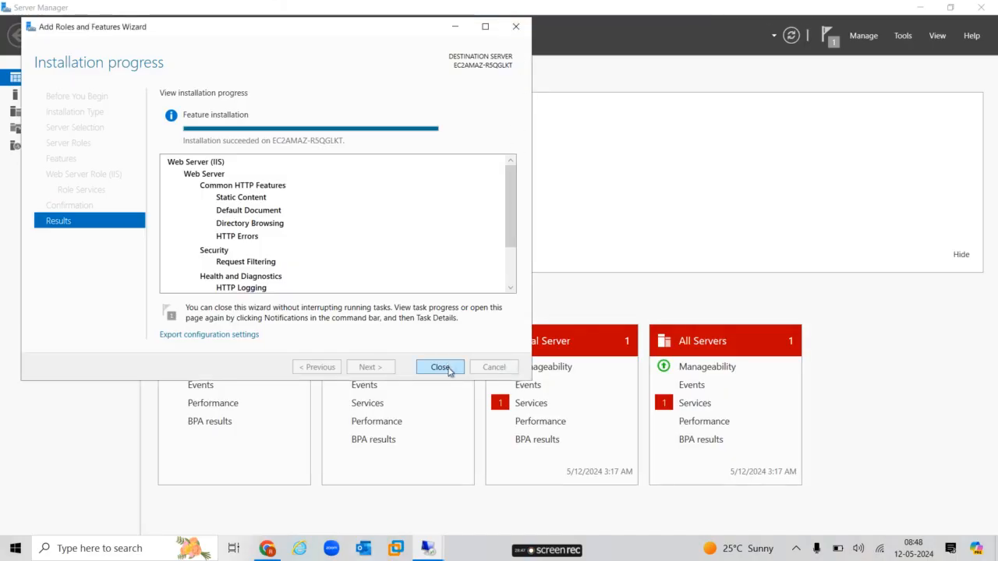
{"action": "left_click", "coordinate": [448, 367]}
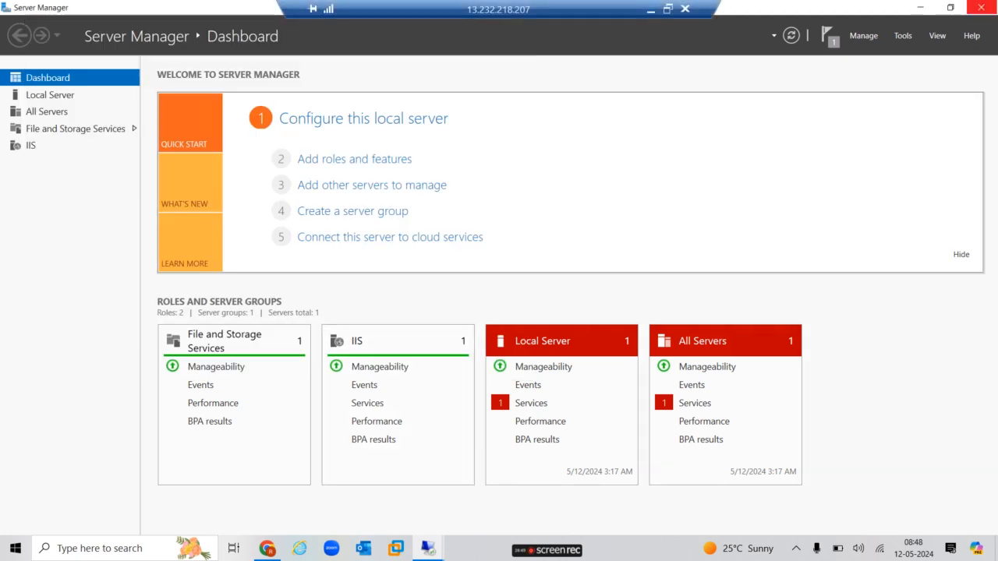
{"action": "left_click", "coordinate": [980, 8]}
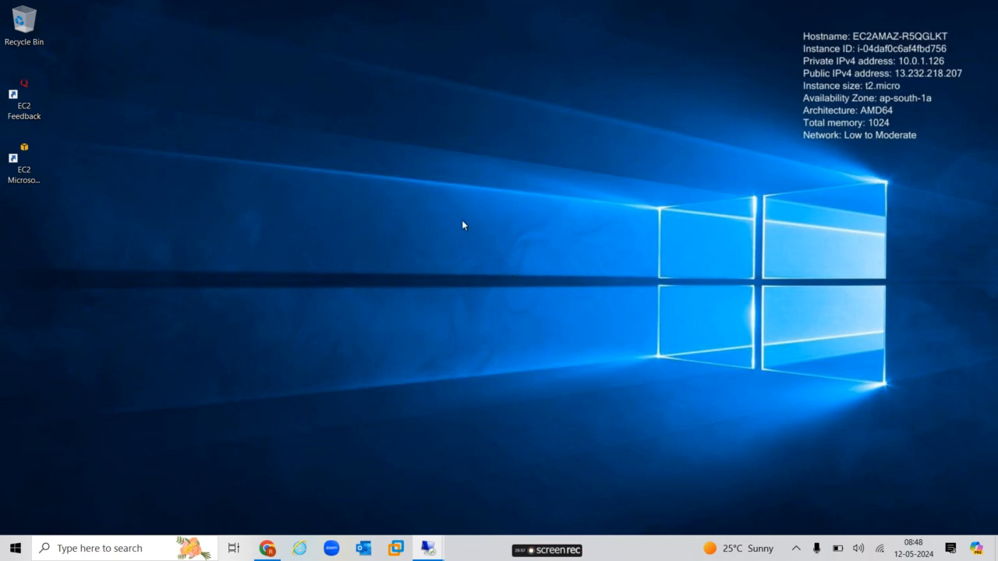
Browse to the inetpub\wwwroot folder on Local Disk (C:) in File Explorer
{"action": "key", "text": "super+e"}
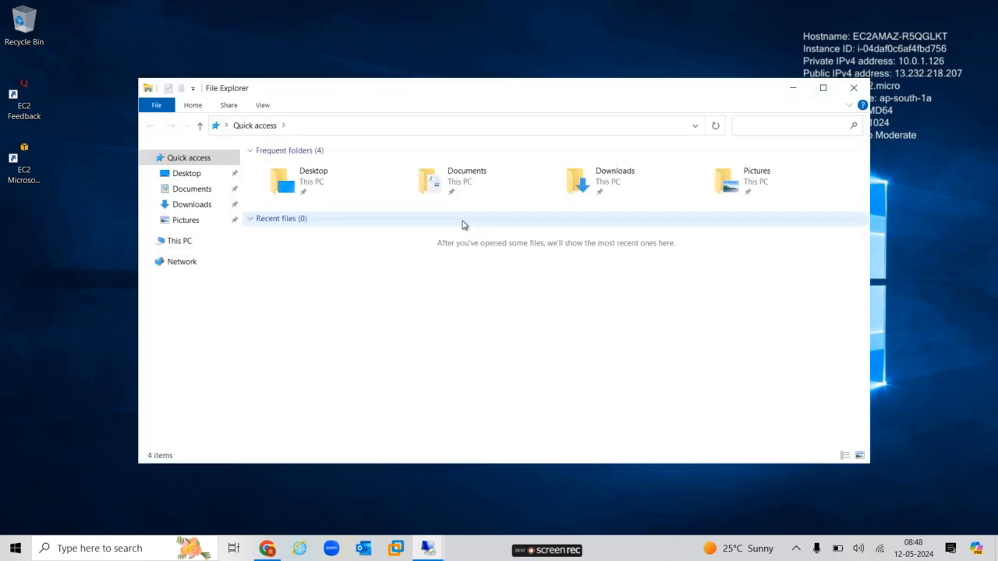
{"action": "left_click", "coordinate": [178, 244]}
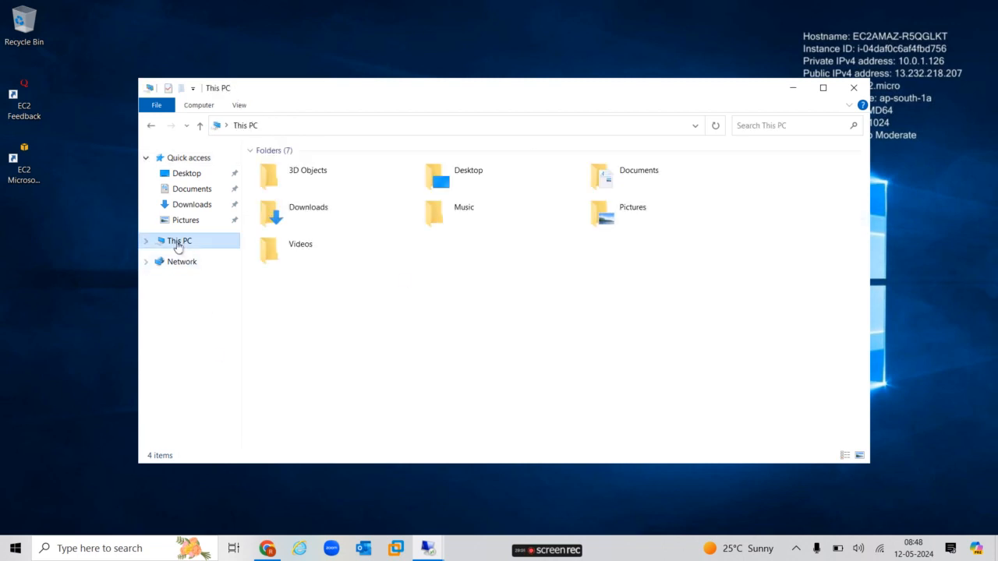
{"action": "double_click", "coordinate": [300, 315]}
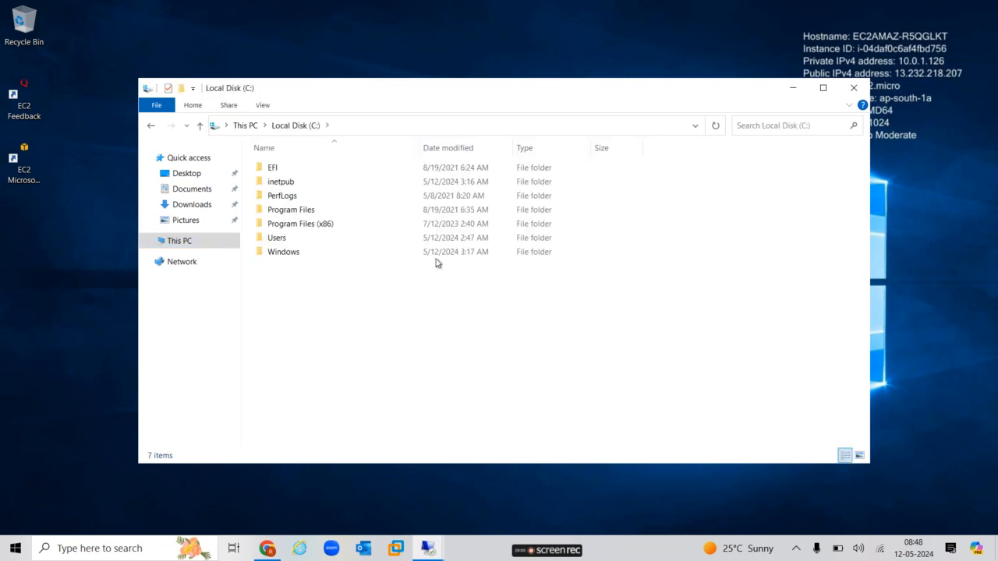
{"action": "double_click", "coordinate": [294, 183]}
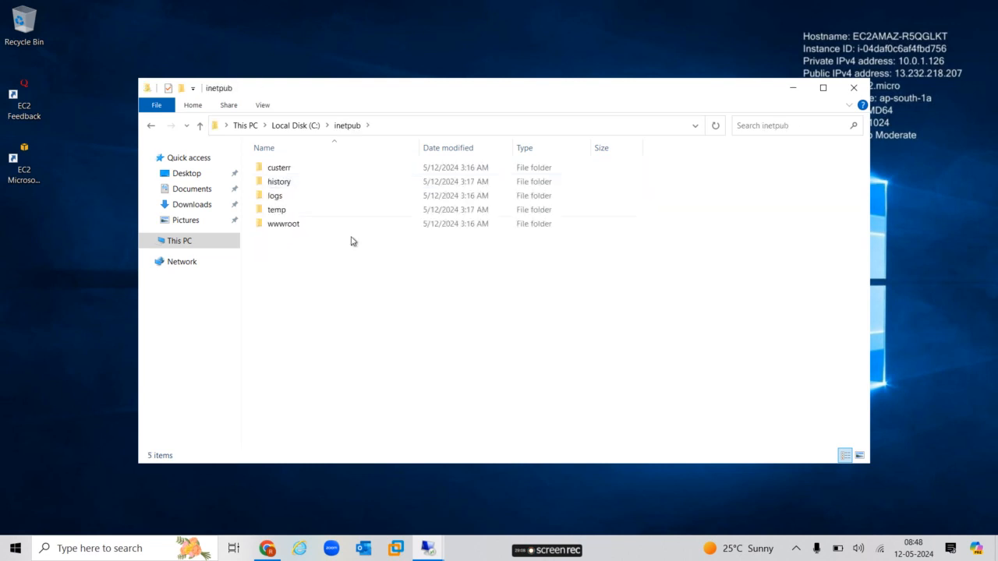
{"action": "double_click", "coordinate": [296, 226]}
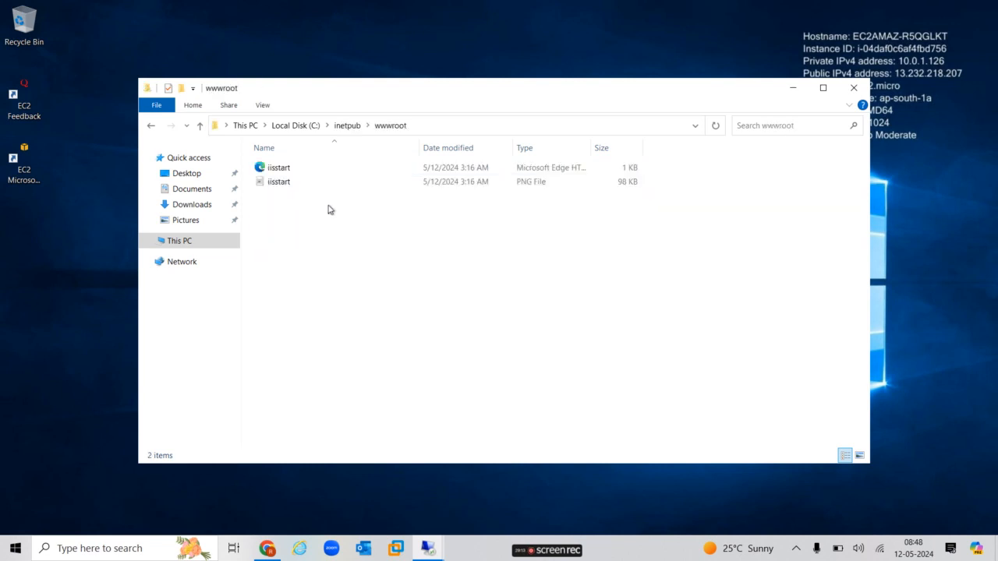
Permanently delete both iisstart files from the wwwroot folder
{"action": "key", "text": "ctrl+a"}
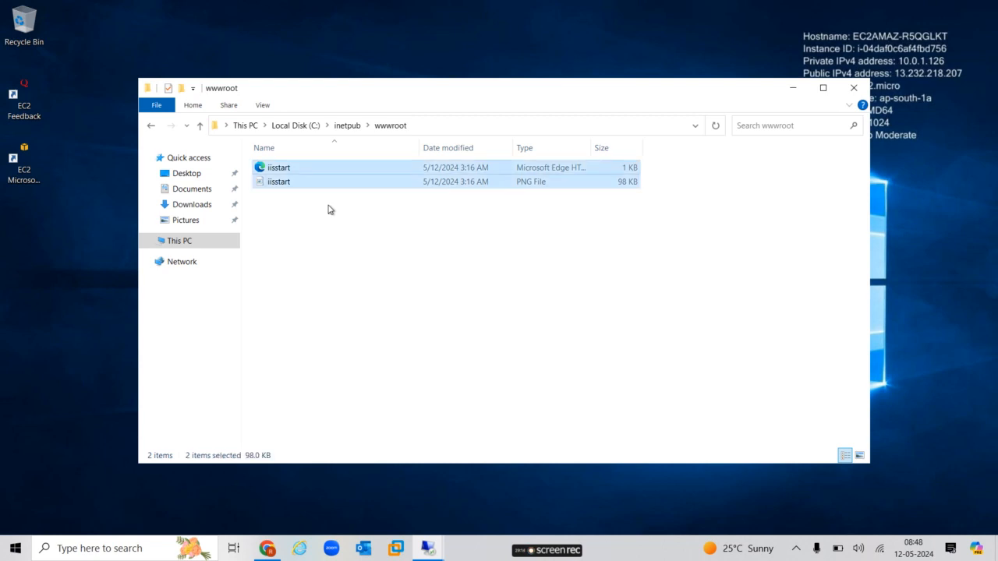
{"action": "key", "text": "shift+Delete"}
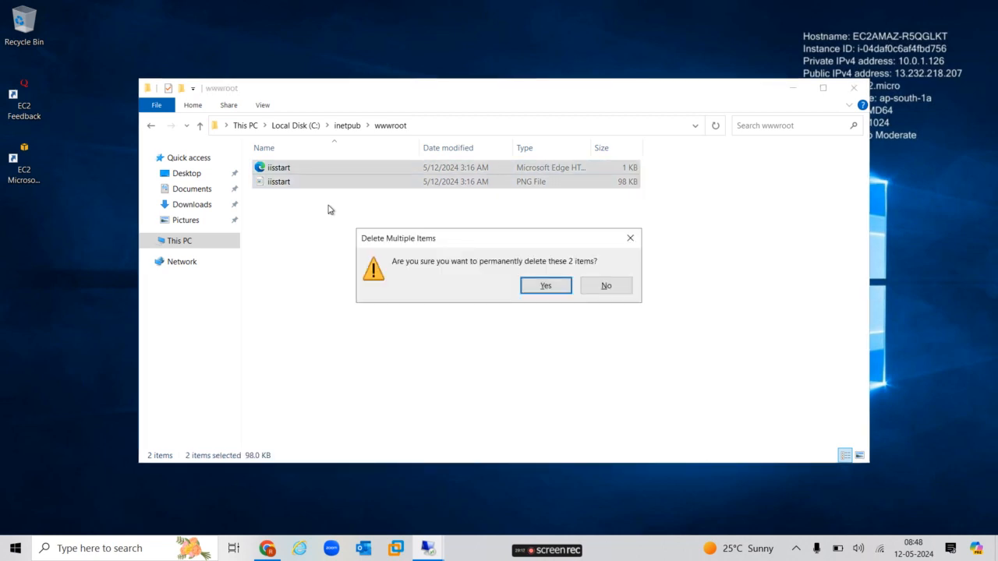
{"action": "key", "text": "Return"}
Create a new text document with the default name in the wwwroot folder and open it in Notepad
{"action": "right_click", "coordinate": [328, 208]}
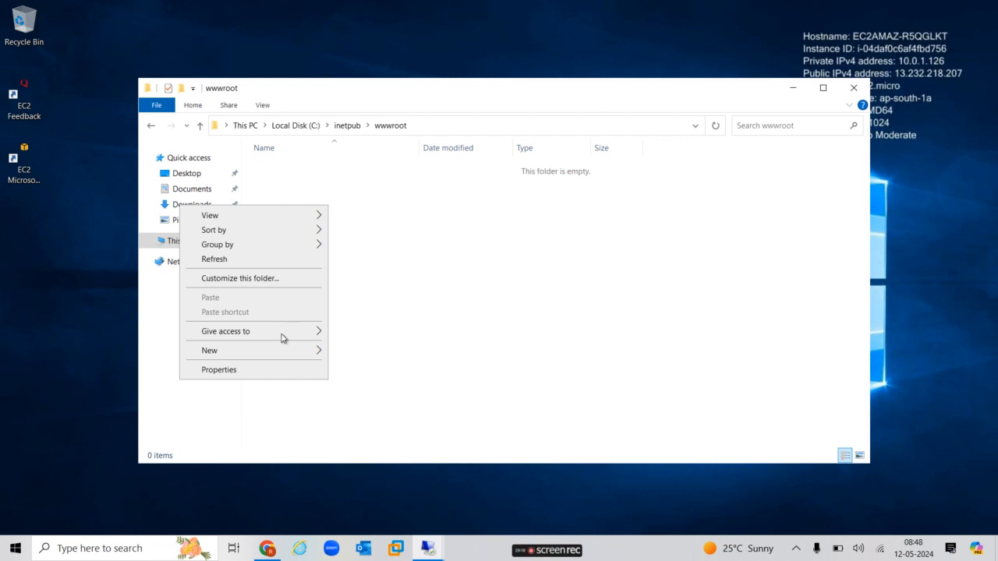
{"action": "mouse_move", "coordinate": [287, 354]}
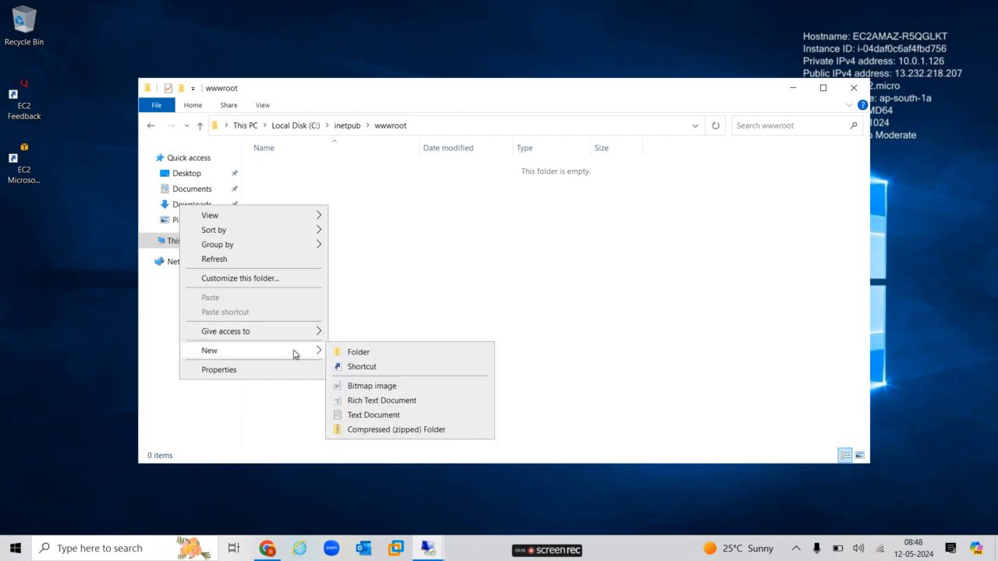
{"action": "left_click", "coordinate": [404, 416]}
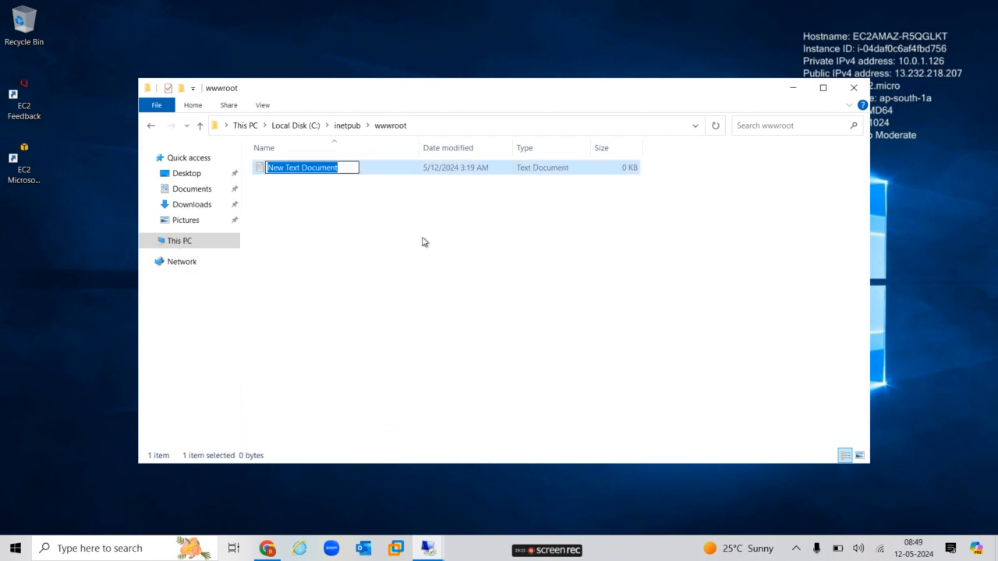
{"action": "left_click", "coordinate": [354, 204]}
{"action": "left_click", "coordinate": [311, 173]}
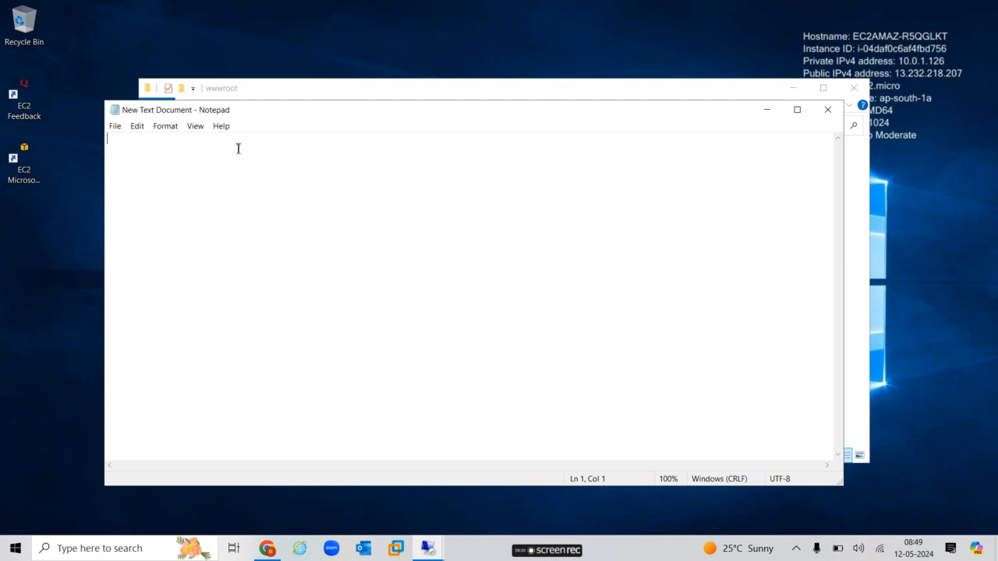
Enter the text "SERVER1 VPC1 Mumbai" in the new text document
{"action": "type", "text": "S"}
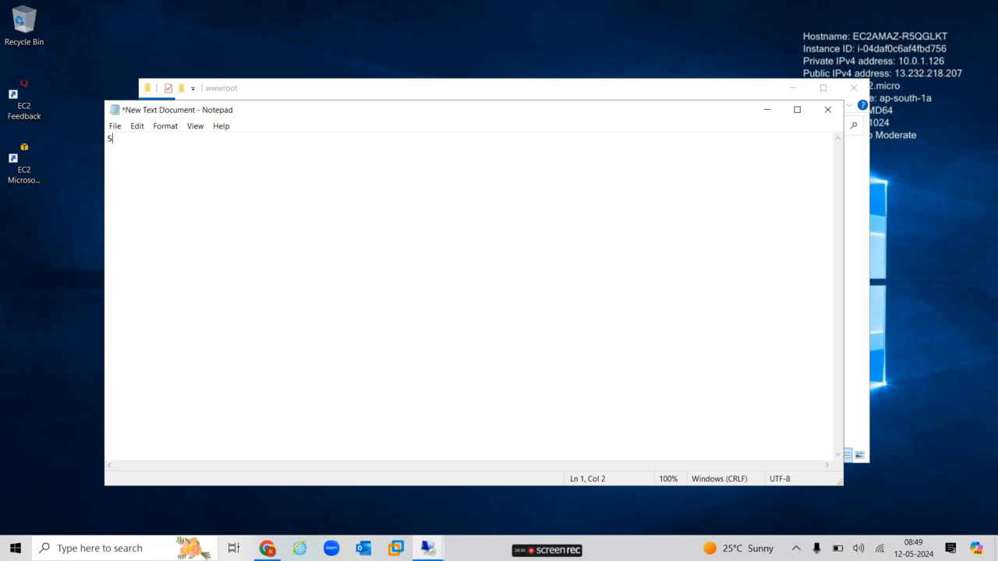
{"action": "key", "text": "BackSpace"}
{"action": "key", "text": "BackSpace"}
{"action": "key", "text": "BackSpace"}
{"action": "type", "text": "SERVER!"}
{"action": "type", "text": " VPC1 Mumbai"}
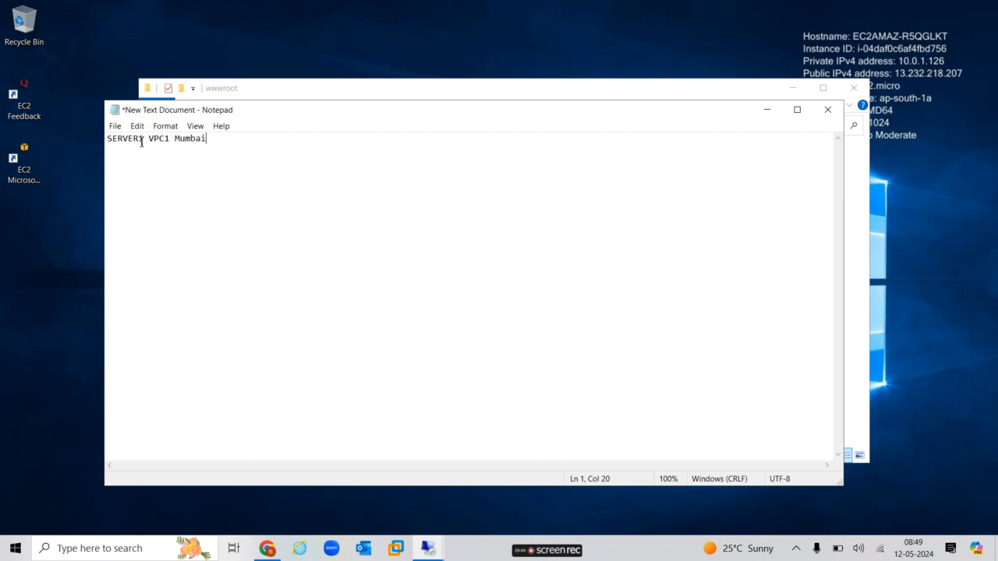
Save the document in the wwwroot folder as index.html with the All Files type, and close Notepad
{"action": "left_click", "coordinate": [117, 128]}
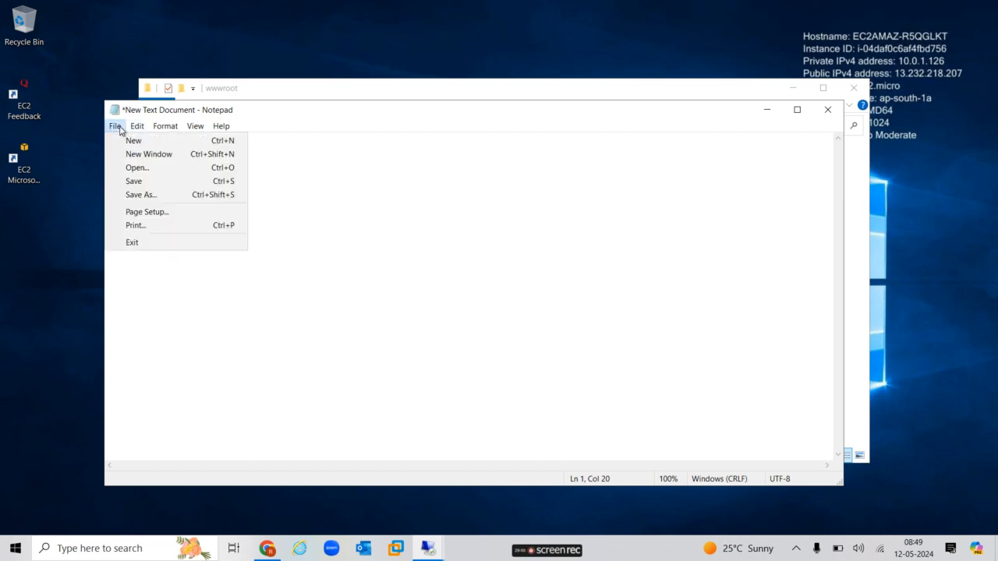
{"action": "left_click", "coordinate": [159, 196]}
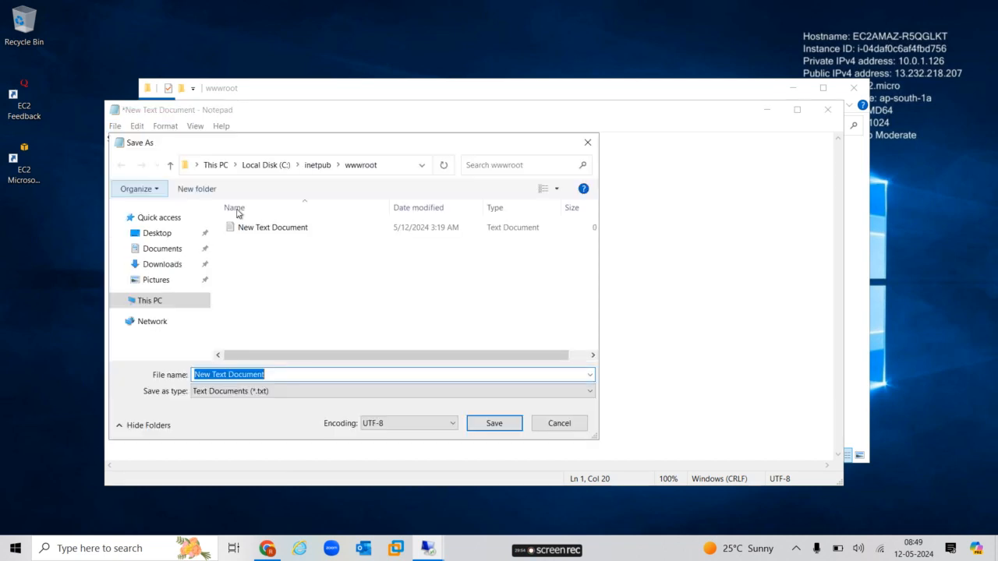
{"action": "left_click", "coordinate": [312, 394]}
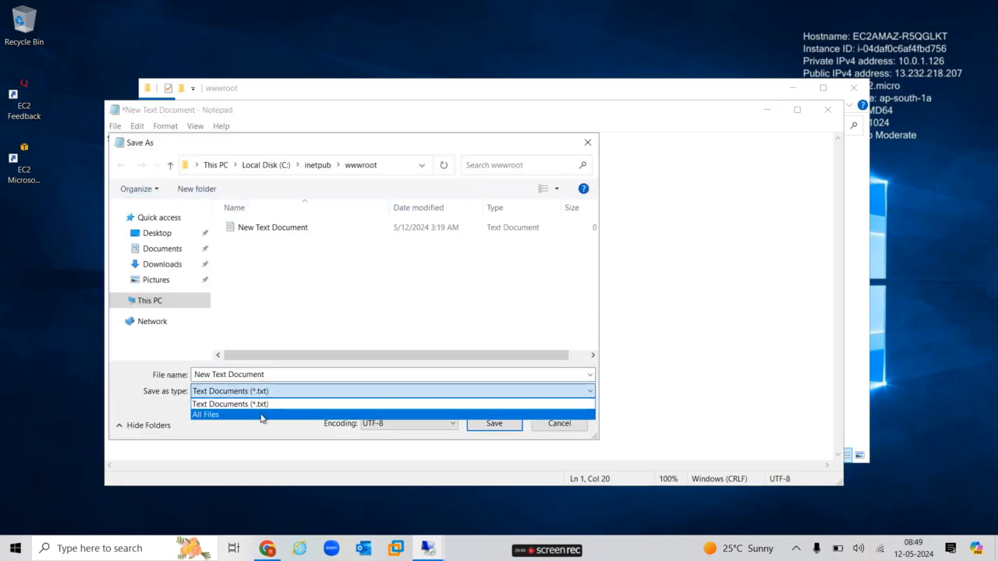
{"action": "left_click", "coordinate": [253, 414]}
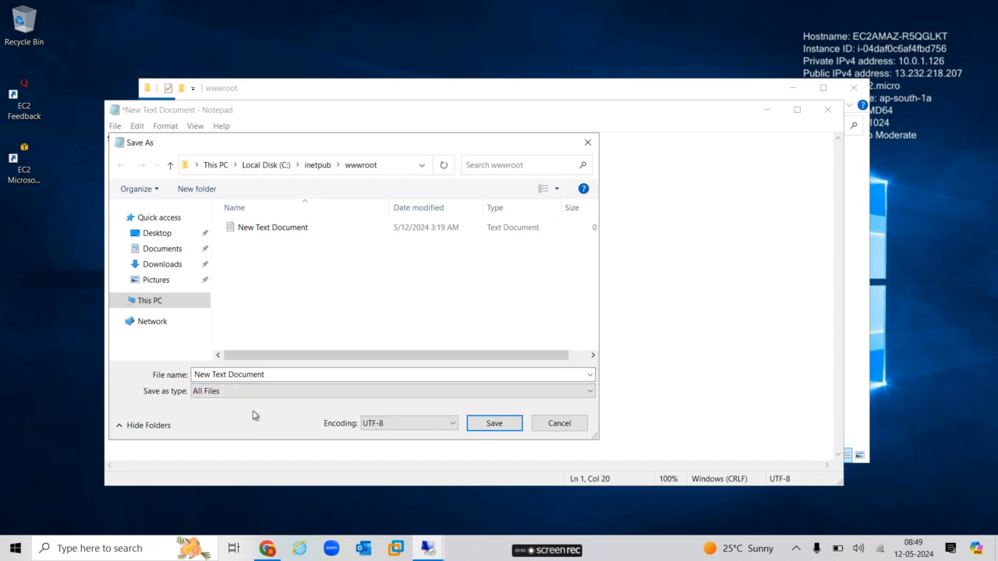
{"action": "left_click", "coordinate": [294, 378]}
{"action": "key", "text": "BackSpace"}
{"action": "type", "text": "index.html"}
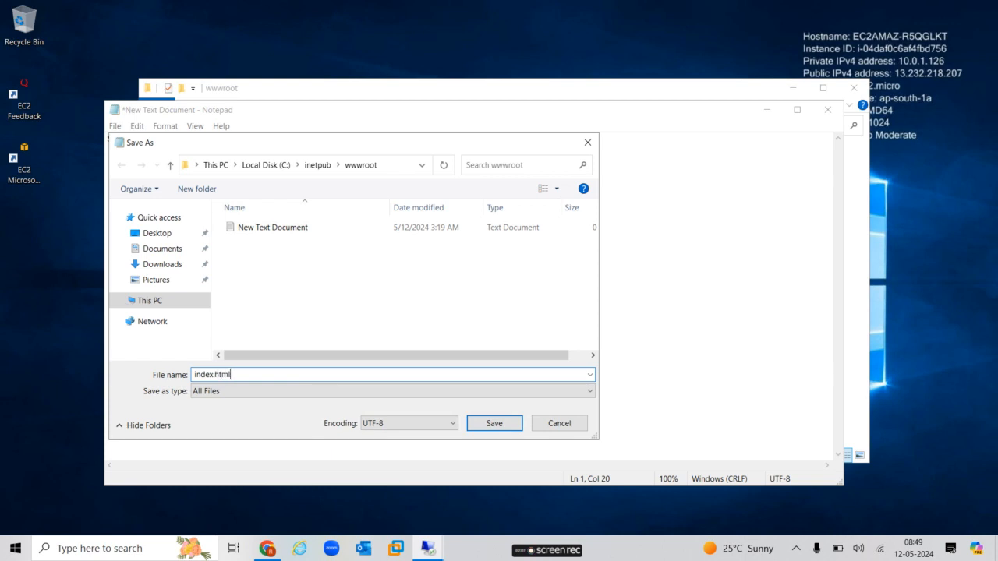
{"action": "key", "text": "Return"}
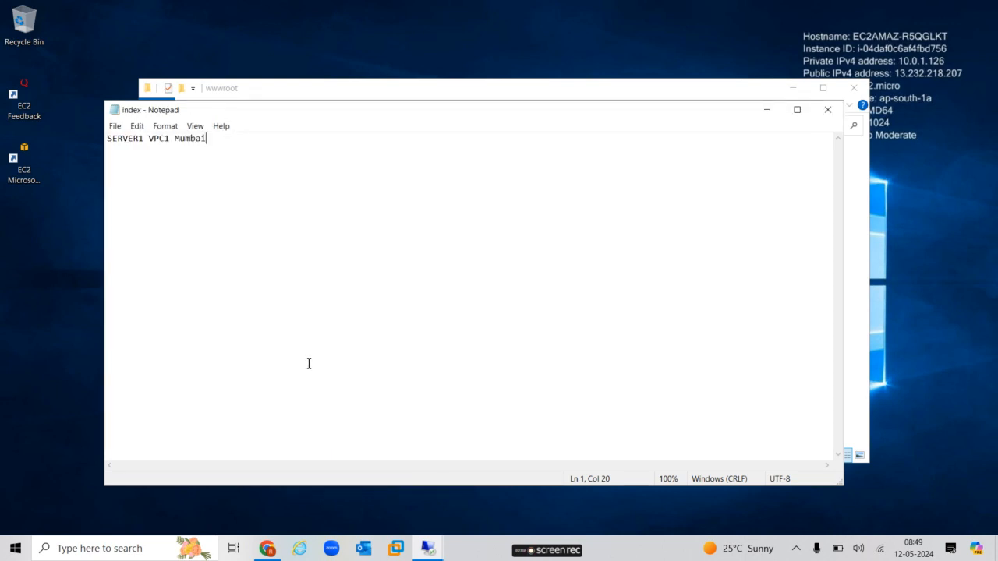
{"action": "left_click", "coordinate": [827, 110]}
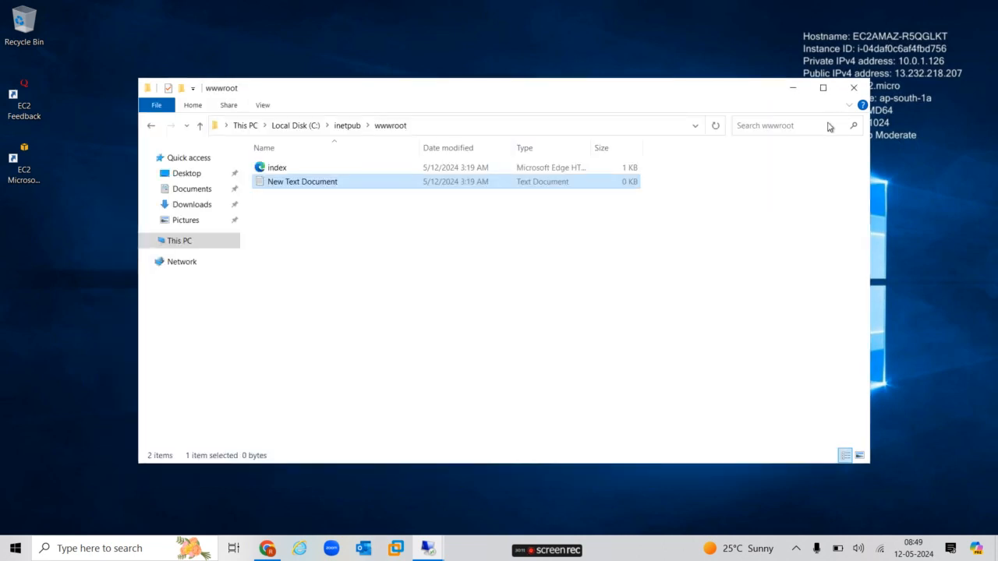
Permanently delete the empty New Text Document from the wwwroot folder and close File Explorer
{"action": "key", "text": "shift+Delete"}
{"action": "key", "text": "Return"}
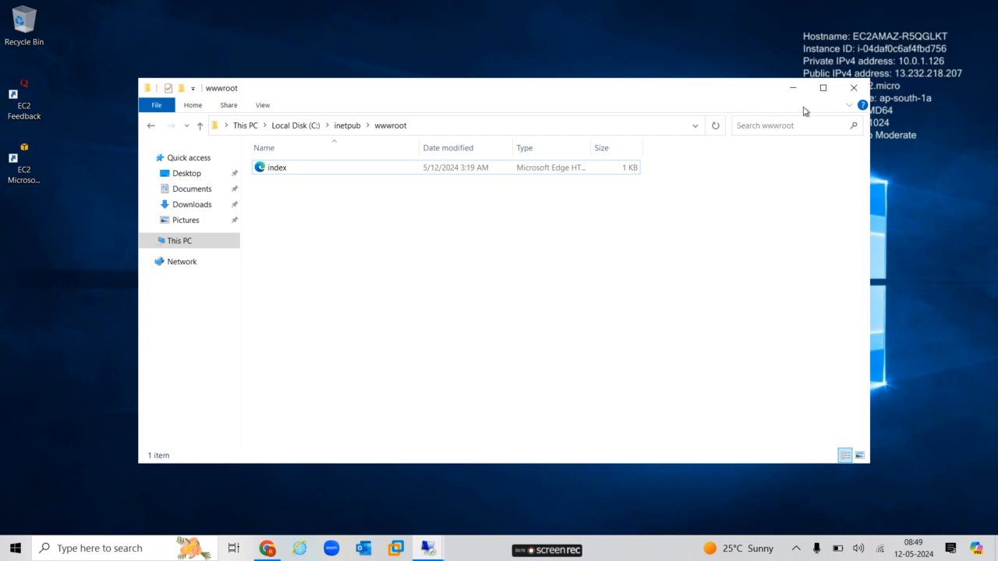
{"action": "left_click", "coordinate": [852, 88]}
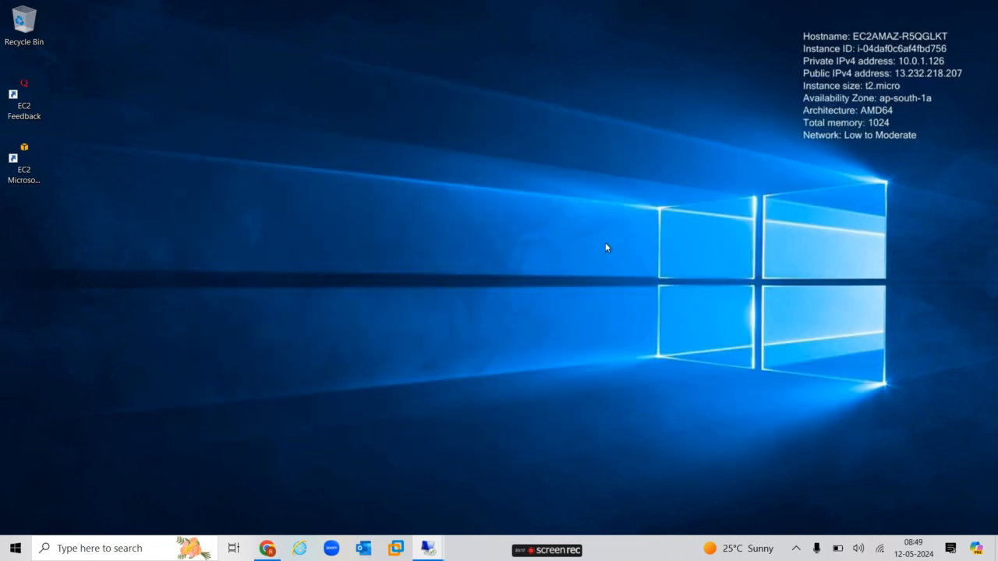
Disconnect the remote desktop session to vpc1-server1
{"action": "mouse_move", "coordinate": [616, 6]}
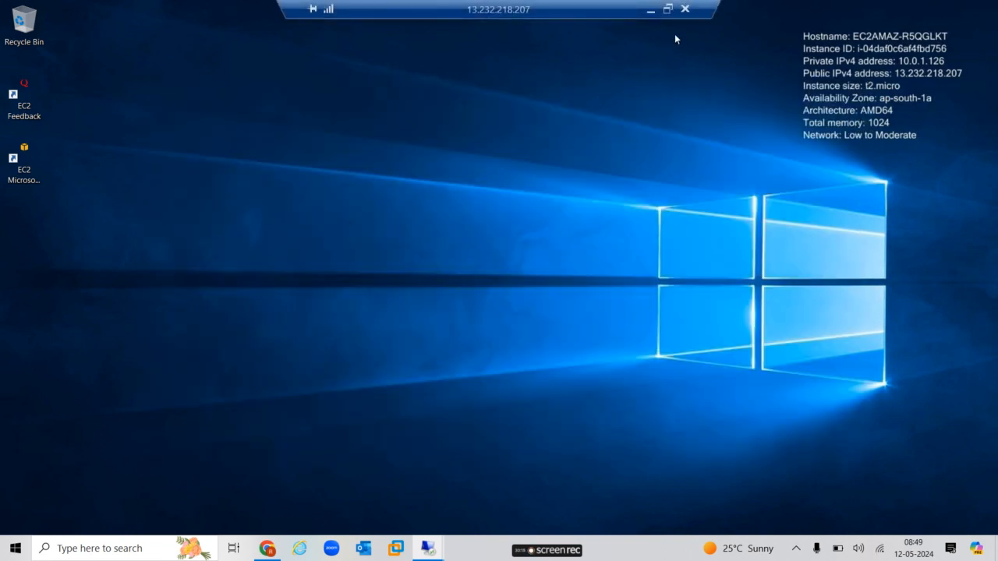
{"action": "left_click", "coordinate": [684, 11]}
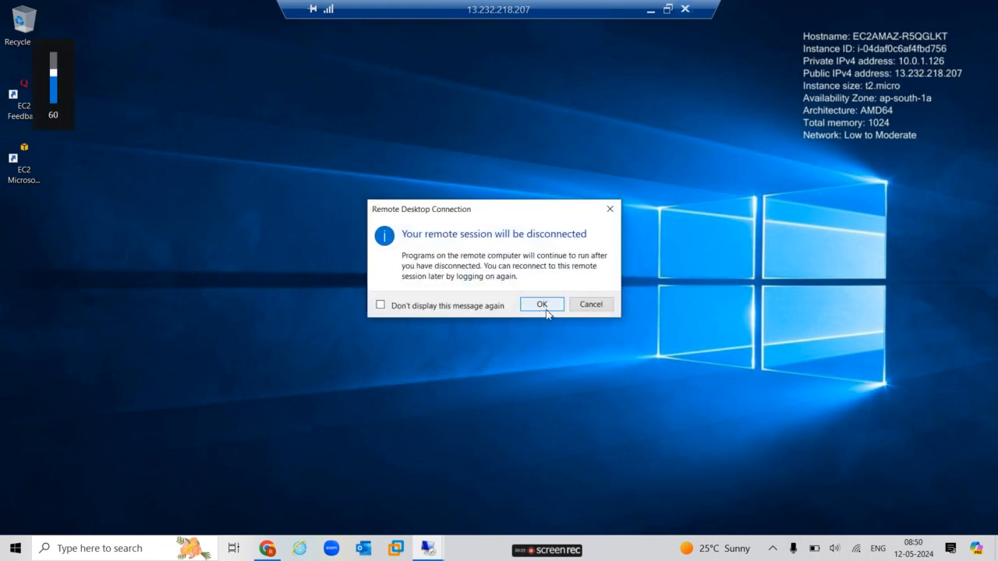
{"action": "left_click", "coordinate": [546, 306]}
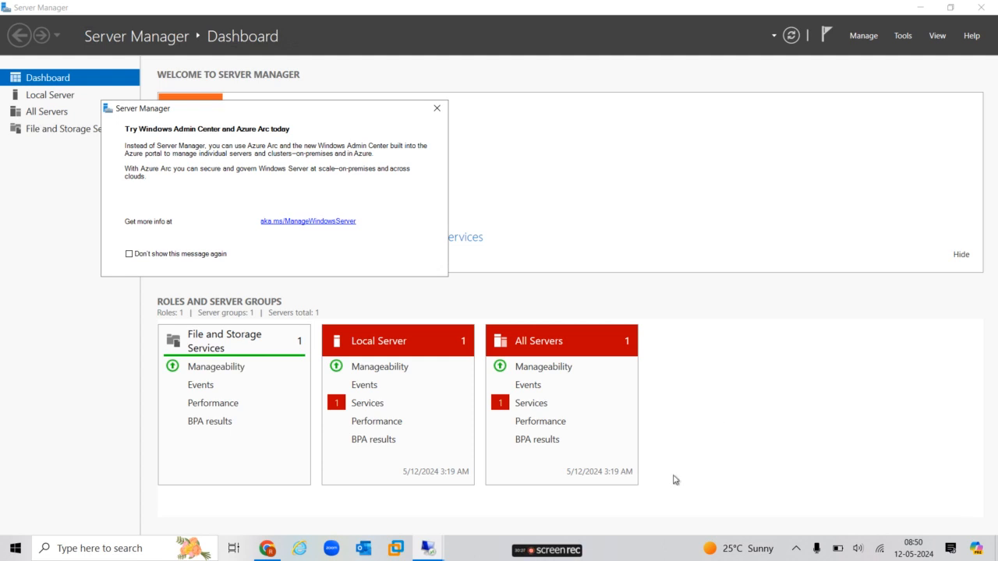
Switch to the vpc1-server2 remote session and close the completed Add Roles and Features Wizard and Server Manager
{"action": "mouse_move", "coordinate": [434, 553]}
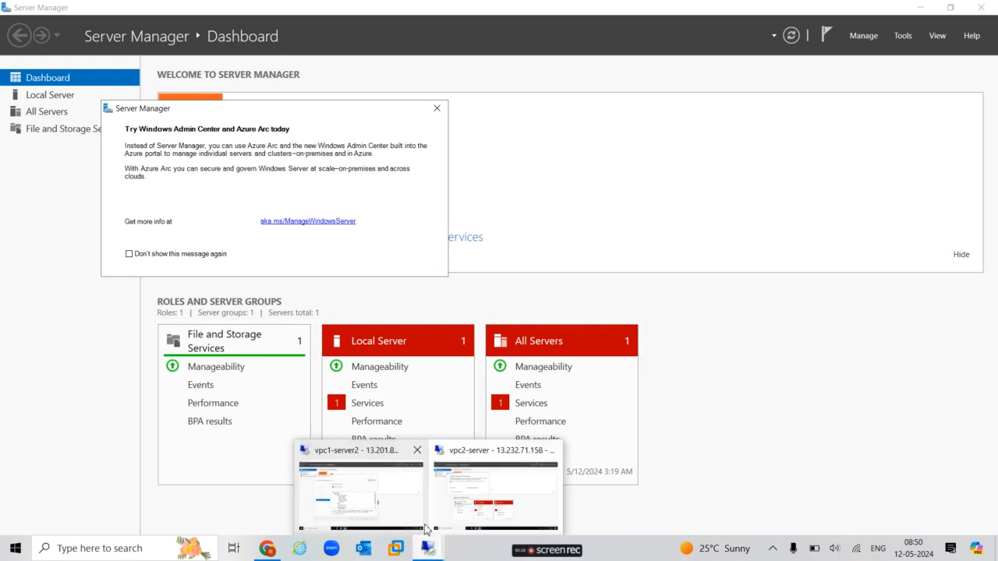
{"action": "left_click", "coordinate": [391, 502]}
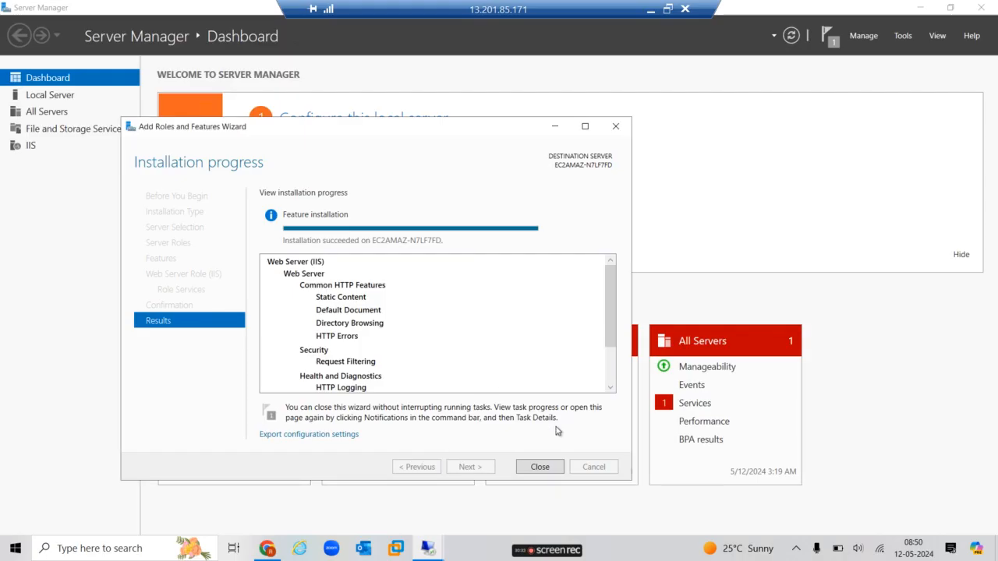
{"action": "left_click", "coordinate": [547, 467]}
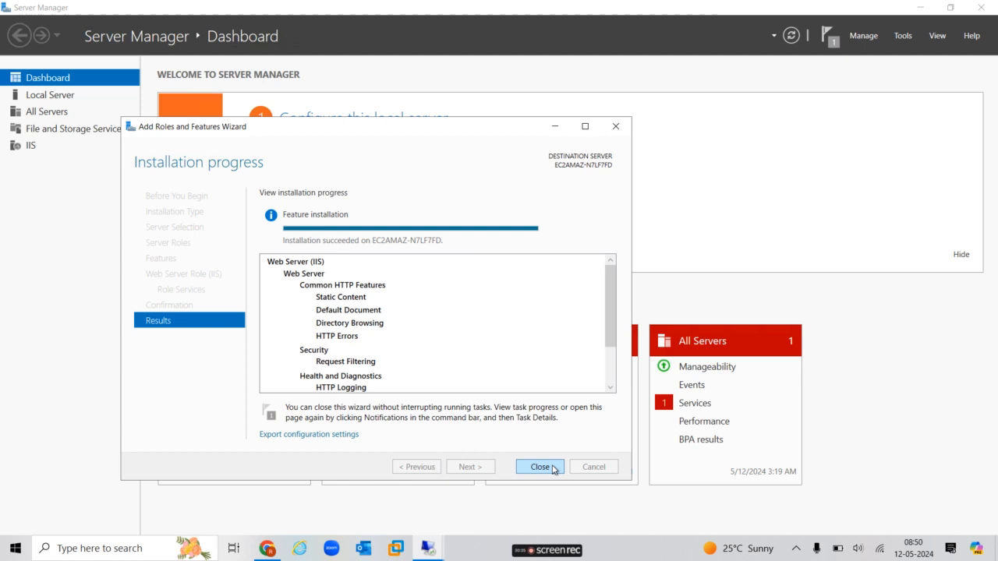
{"action": "left_click", "coordinate": [980, 8]}
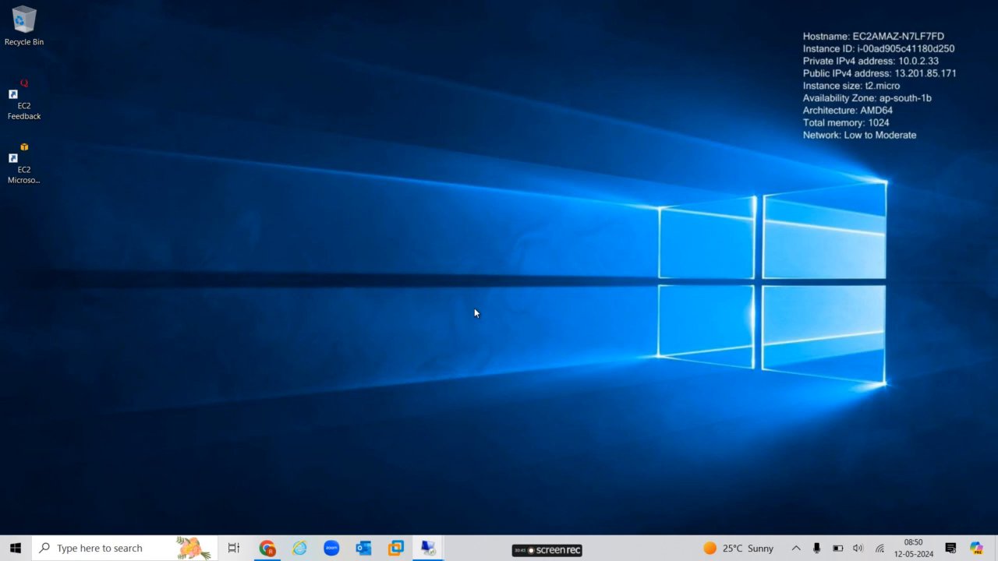
Open File Explorer on vpc1-server2 and browse to the inetpub\wwwroot folder on Local Disk (C:)
{"action": "key", "text": "super+e"}
{"action": "left_click", "coordinate": [184, 244]}
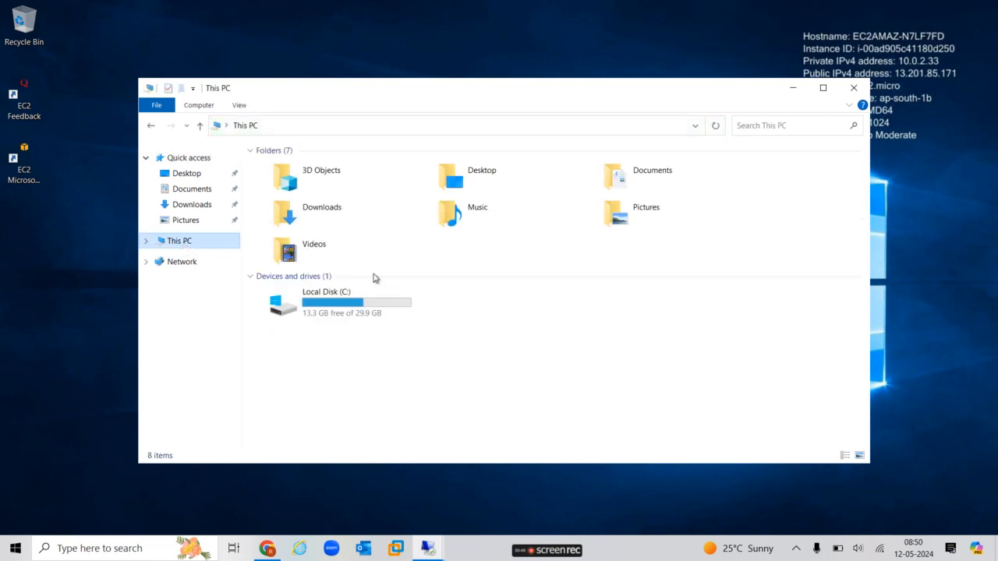
{"action": "double_click", "coordinate": [323, 309]}
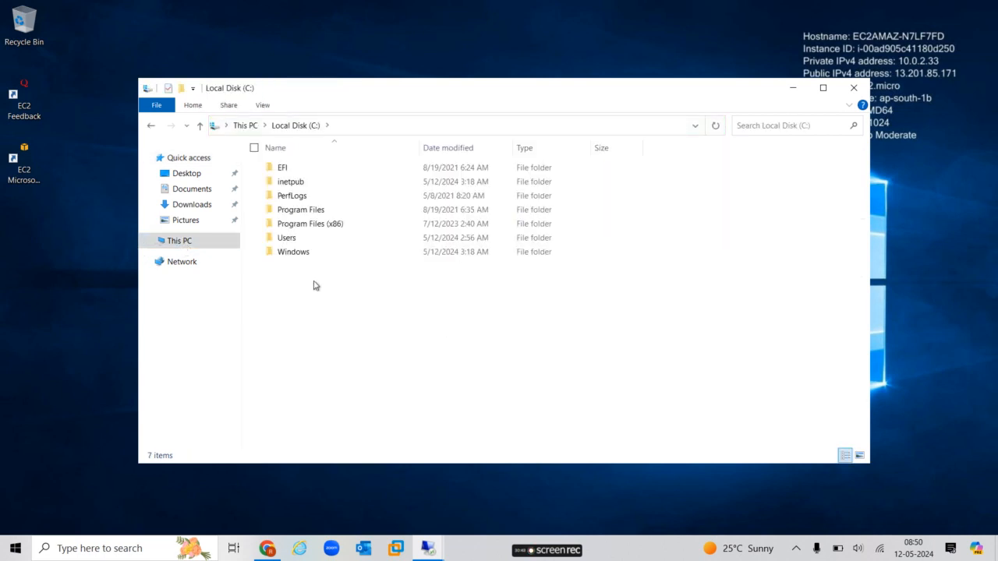
{"action": "double_click", "coordinate": [297, 184]}
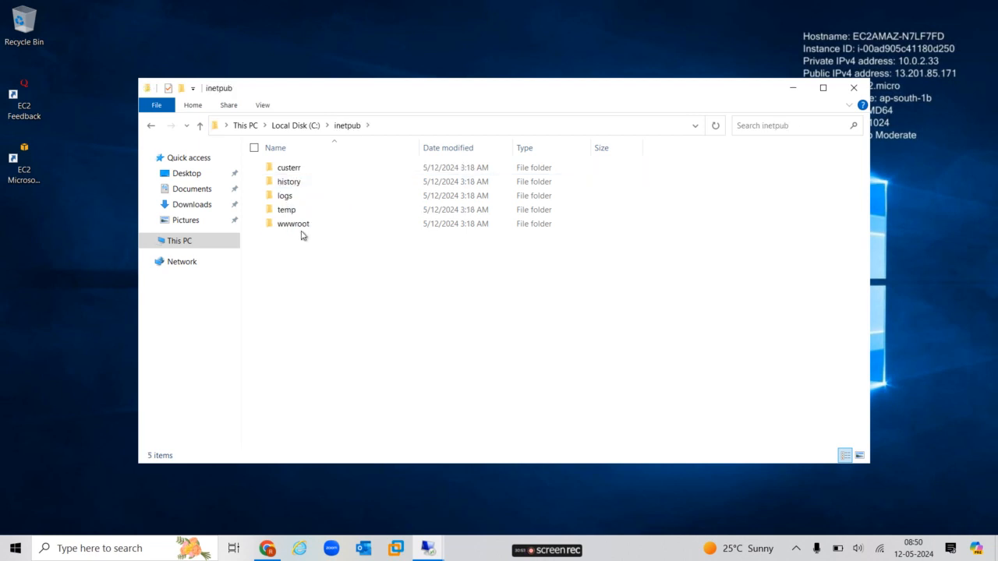
{"action": "double_click", "coordinate": [298, 226]}
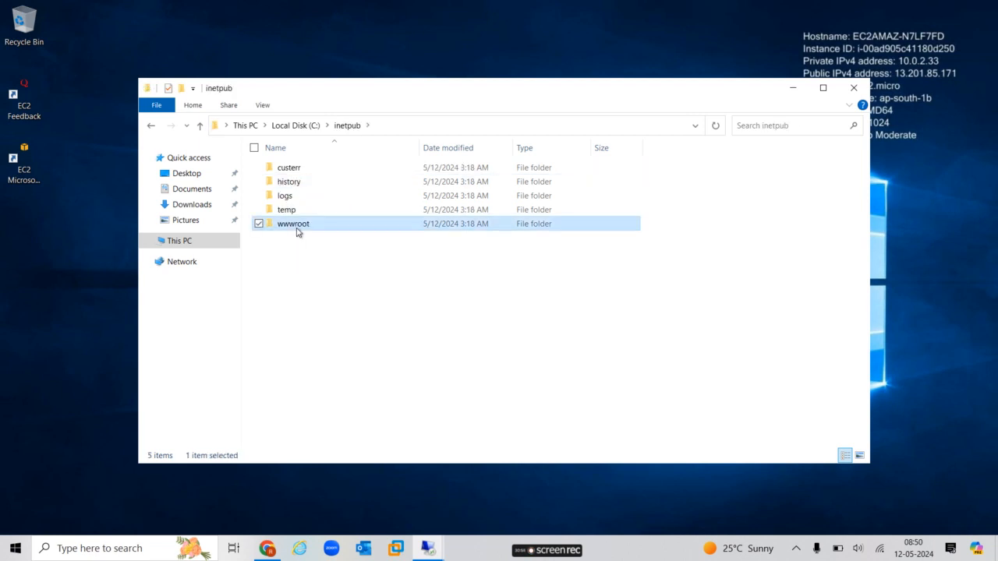
Permanently delete both iisstart files from the wwwroot folder on vpc1-server2
{"action": "key", "text": "ctrl+a"}
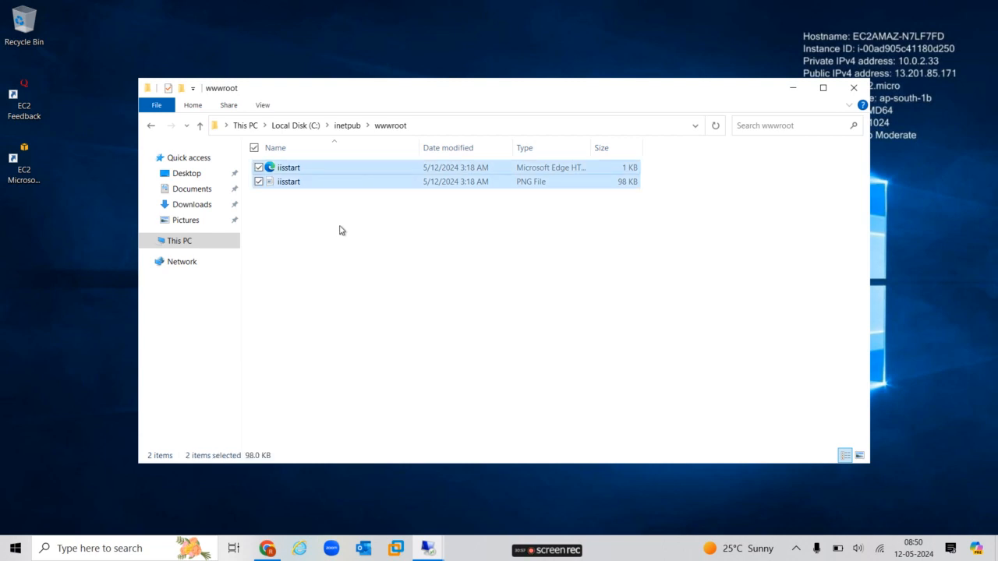
{"action": "key", "text": "shift+Delete"}
{"action": "key", "text": "Return"}
Create a new text document with the default name in the wwwroot folder and open it in Notepad
{"action": "right_click", "coordinate": [340, 230]}
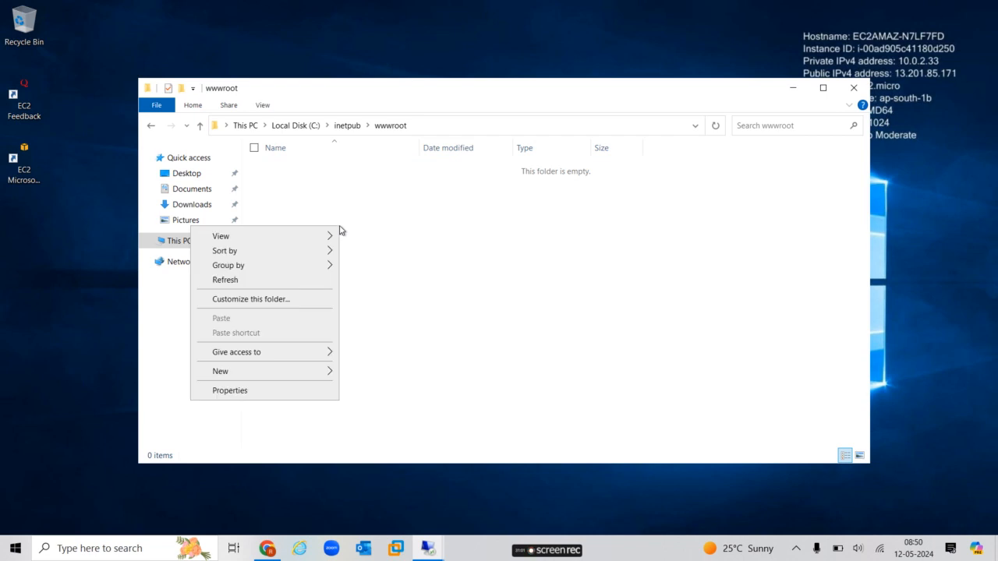
{"action": "mouse_move", "coordinate": [287, 378]}
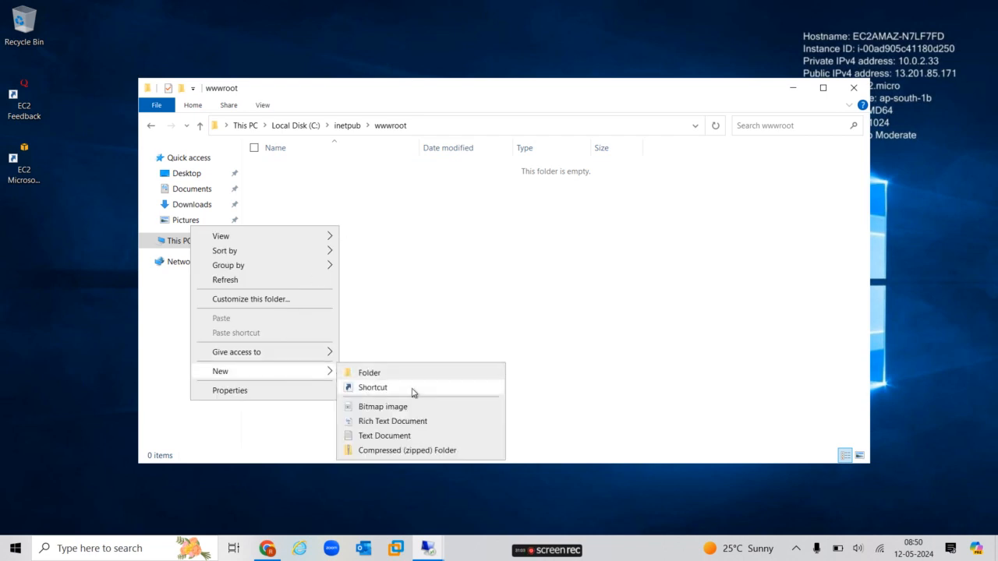
{"action": "left_click", "coordinate": [415, 438]}
{"action": "left_click", "coordinate": [416, 333]}
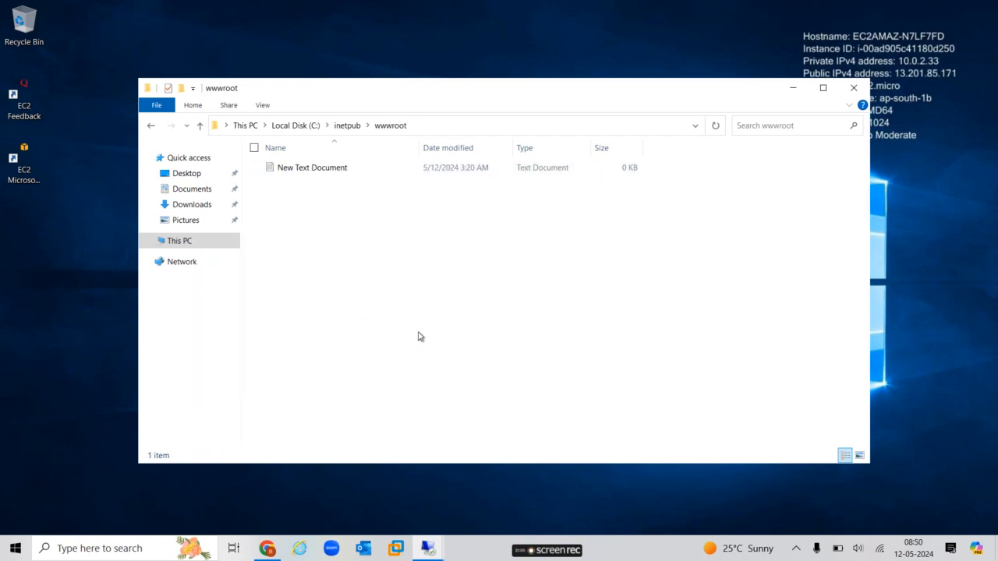
{"action": "double_click", "coordinate": [328, 172]}
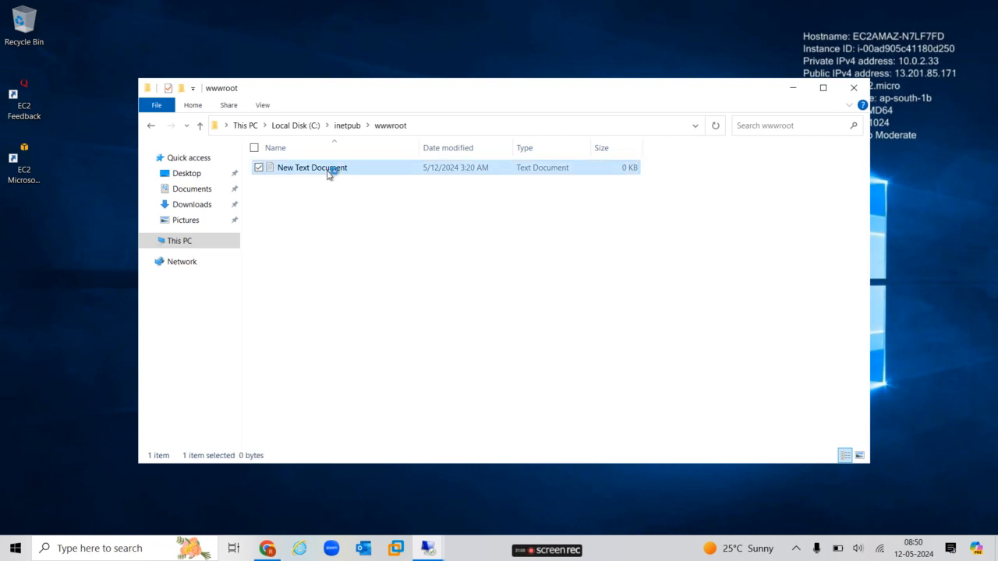
Enter the text "SERVER 2 VPC1 Bangalore" in the new text document
{"action": "type", "text": "S"}
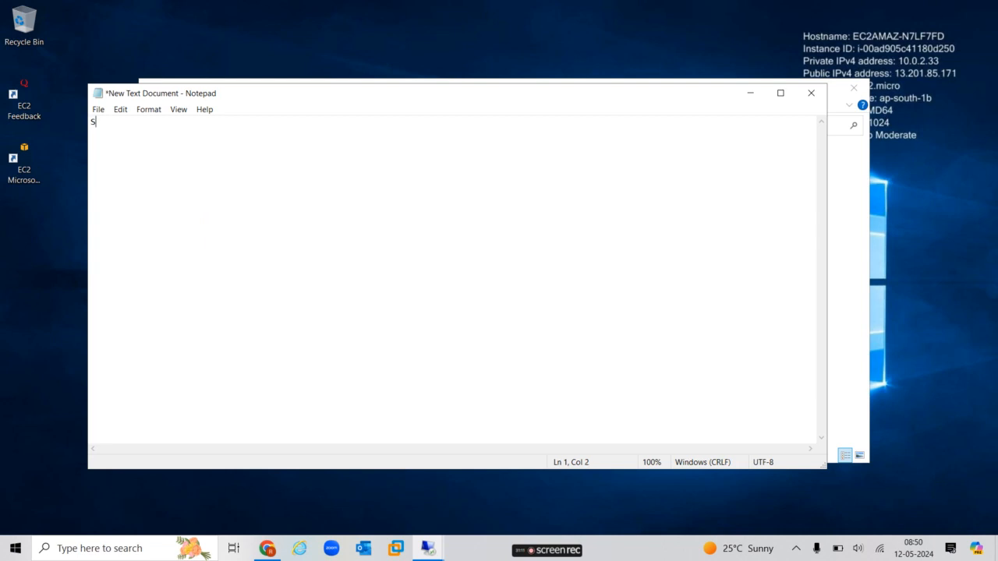
{"action": "type", "text": "ERVER"}
{"action": "type", "text": " 2 "}
{"action": "type", "text": "VPC"}
{"action": "type", "text": "!"}
{"action": "type", "text": "Bangal"}
{"action": "type", "text": "ore"}
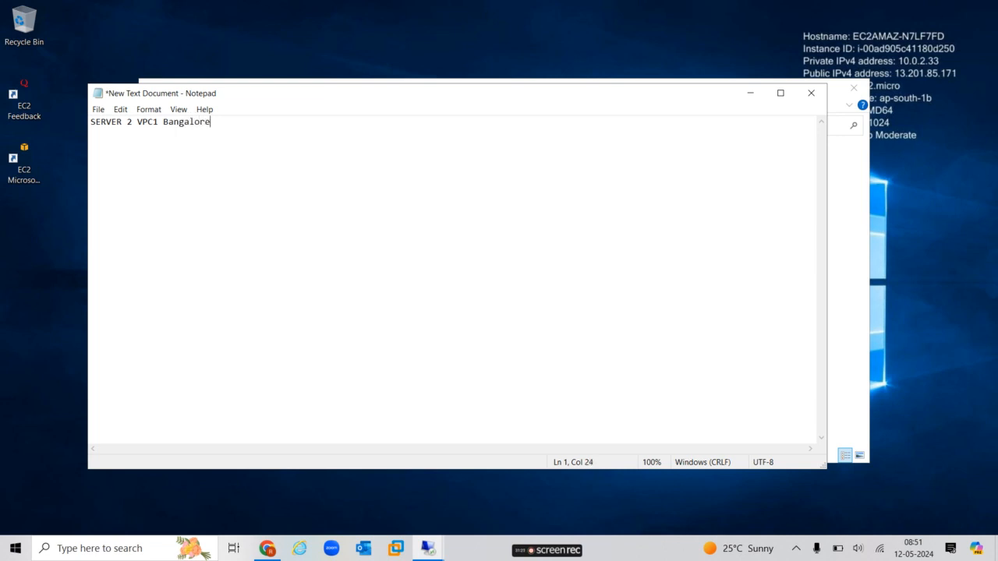
Save the Bangalore server page in wwwroot as index.html with the All Files type, and close Notepad
{"action": "left_click", "coordinate": [98, 109]}
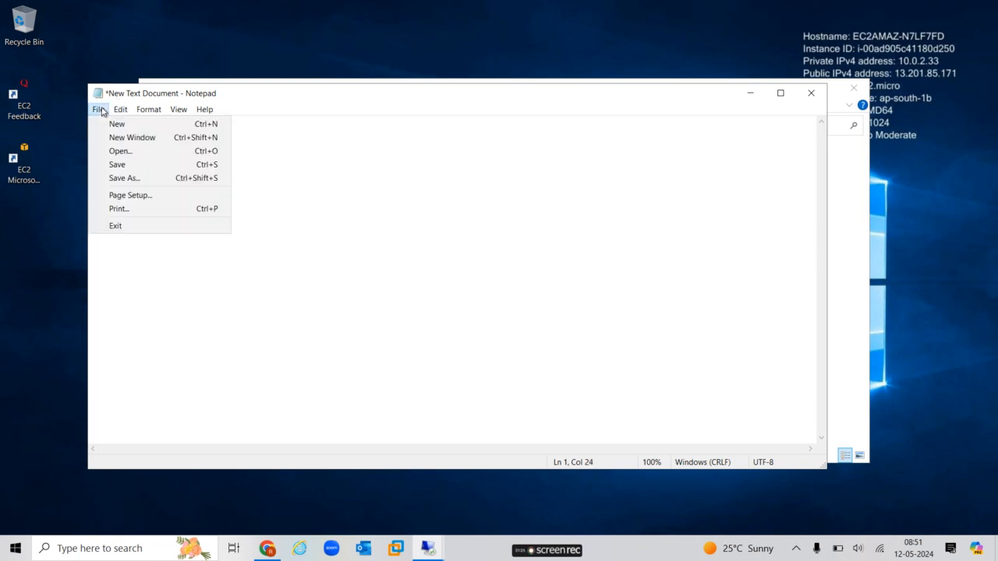
{"action": "left_click", "coordinate": [131, 178]}
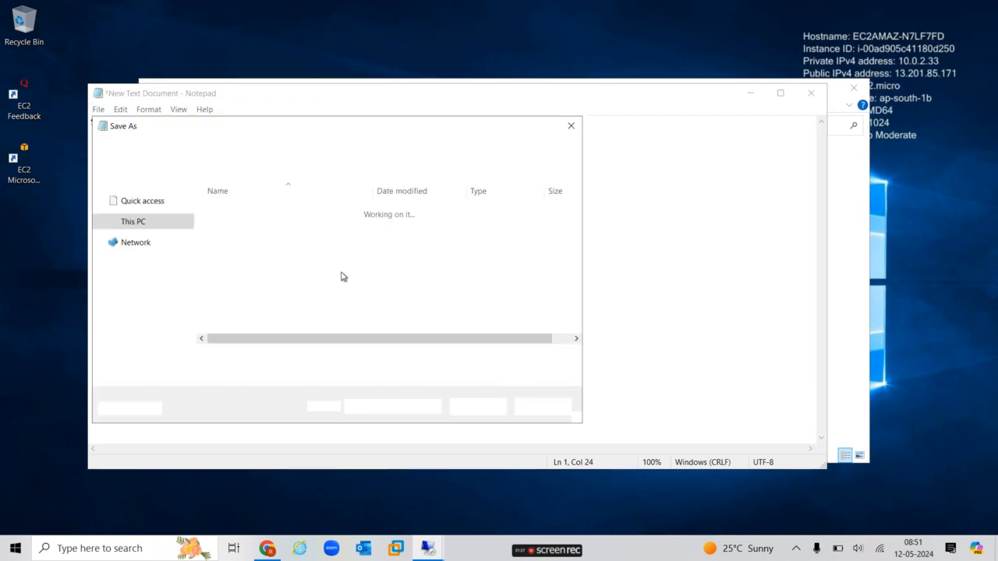
{"action": "left_click", "coordinate": [290, 381]}
{"action": "left_click", "coordinate": [216, 407]}
{"action": "left_click", "coordinate": [267, 358]}
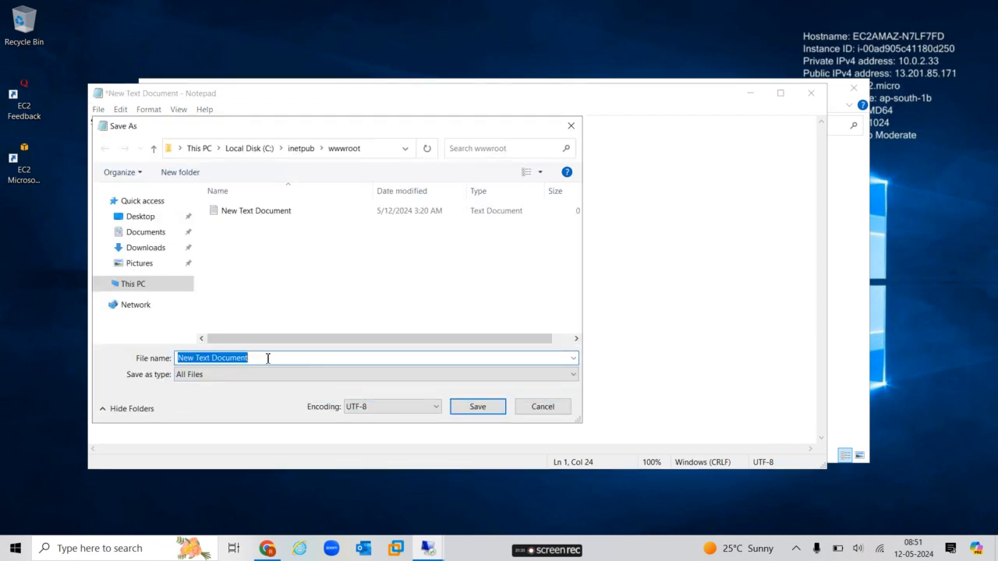
{"action": "type", "text": "index"}
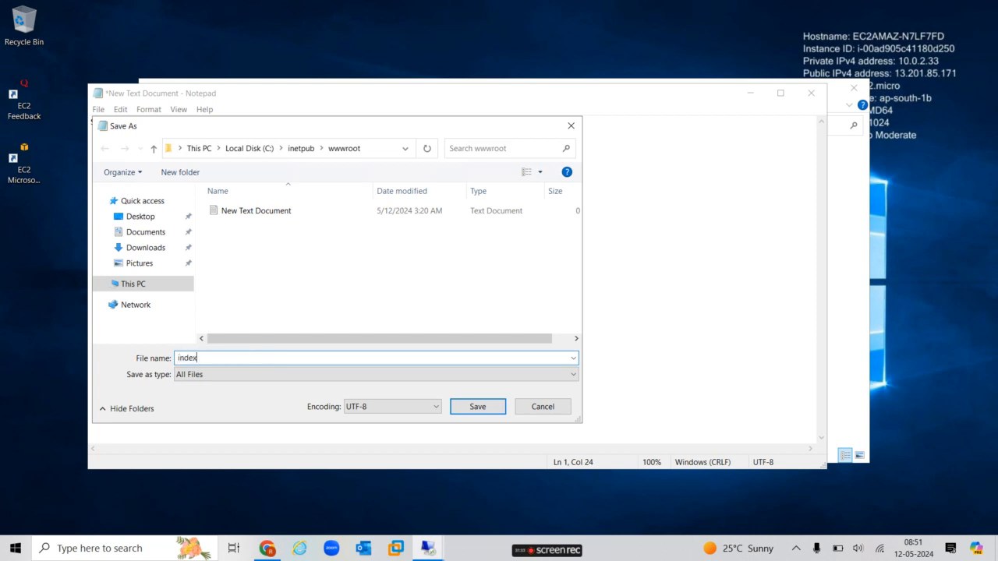
{"action": "type", "text": ".html"}
{"action": "key", "text": "Return"}
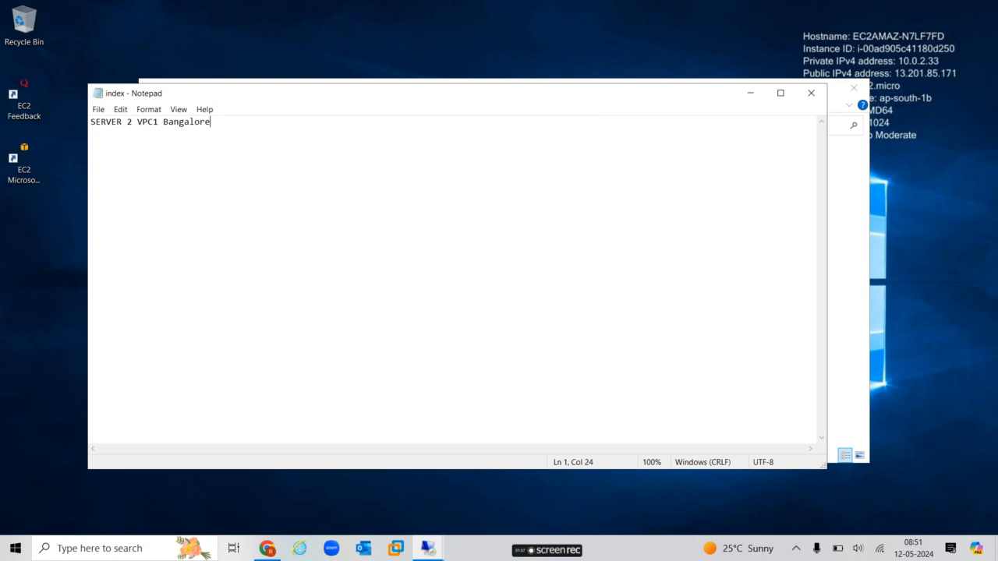
{"action": "left_click", "coordinate": [810, 94]}
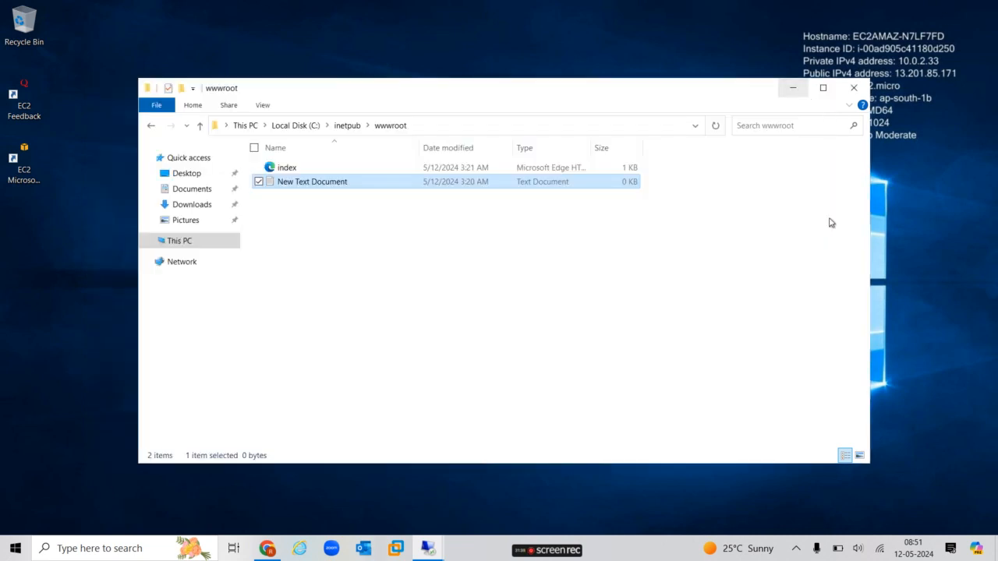
Delete the empty New Text Document from vpc1-server2's wwwroot folder and close File Explorer
{"action": "key", "text": "Delete"}
{"action": "key", "text": "Return"}
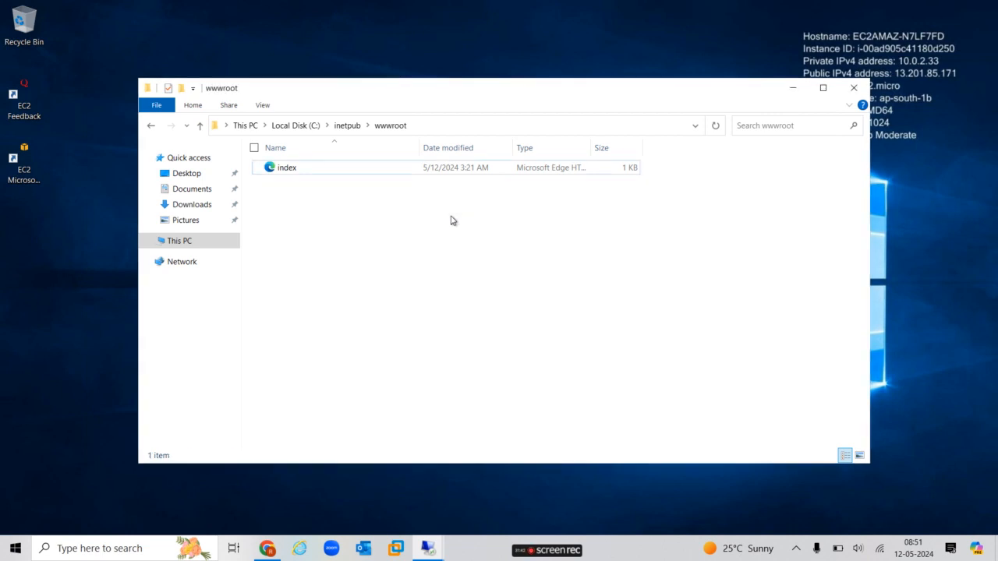
{"action": "left_click", "coordinate": [855, 89]}
{"action": "mouse_move", "coordinate": [672, 17]}
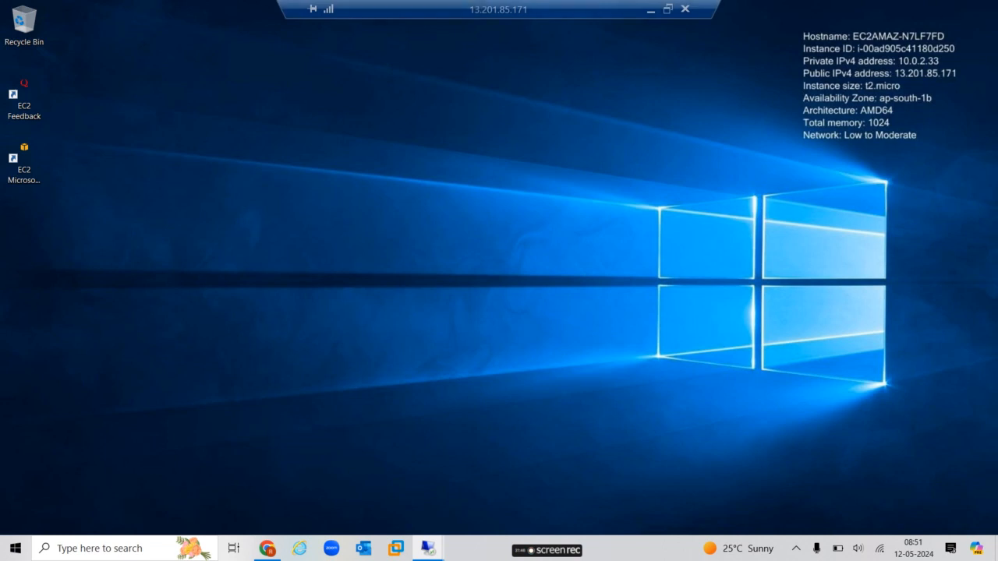
Disconnect the vpc1-server2 remote session and dismiss the Windows Admin Center notice in vpc2-server's Server Manager
{"action": "left_click", "coordinate": [685, 9]}
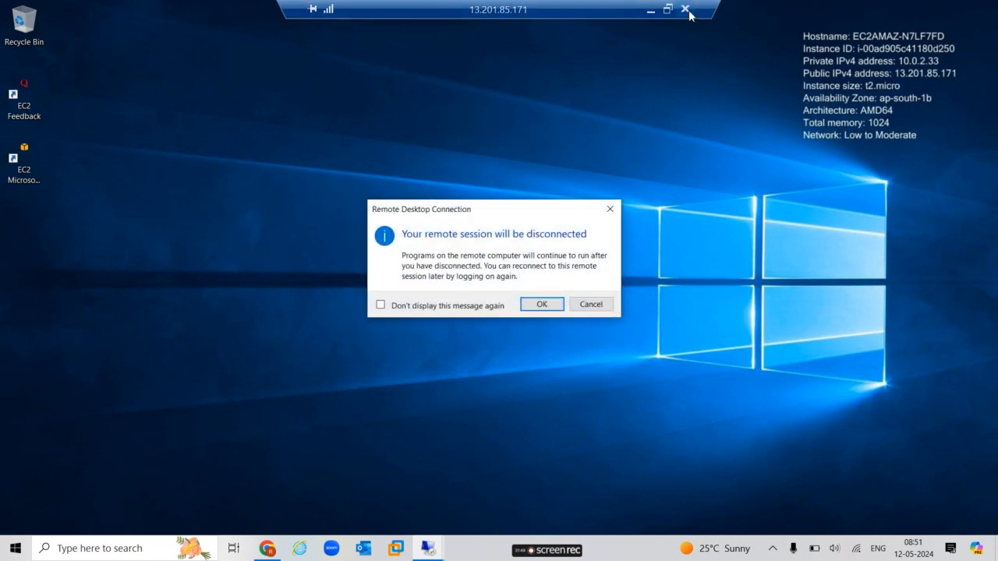
{"action": "left_click", "coordinate": [545, 304]}
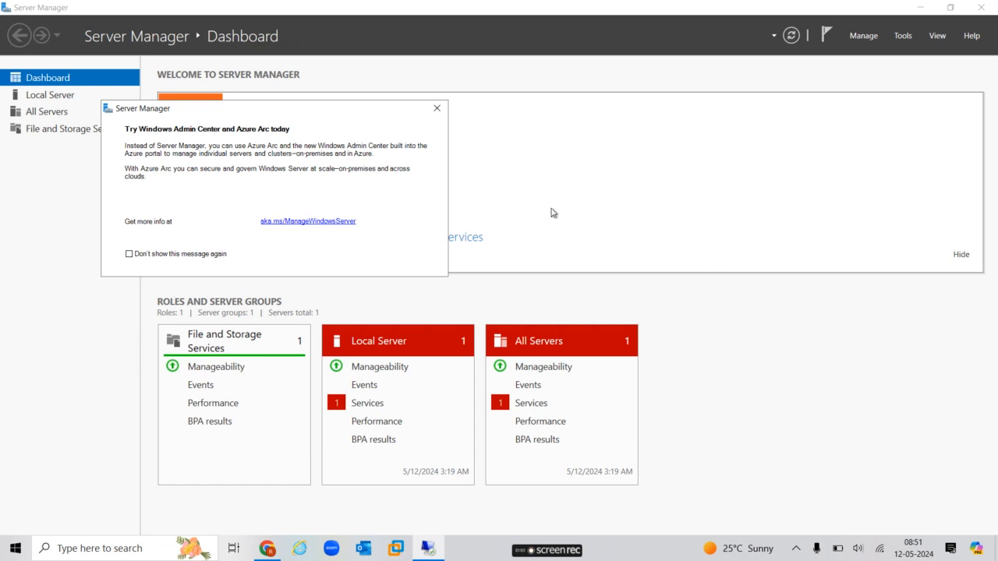
{"action": "left_click", "coordinate": [438, 109]}
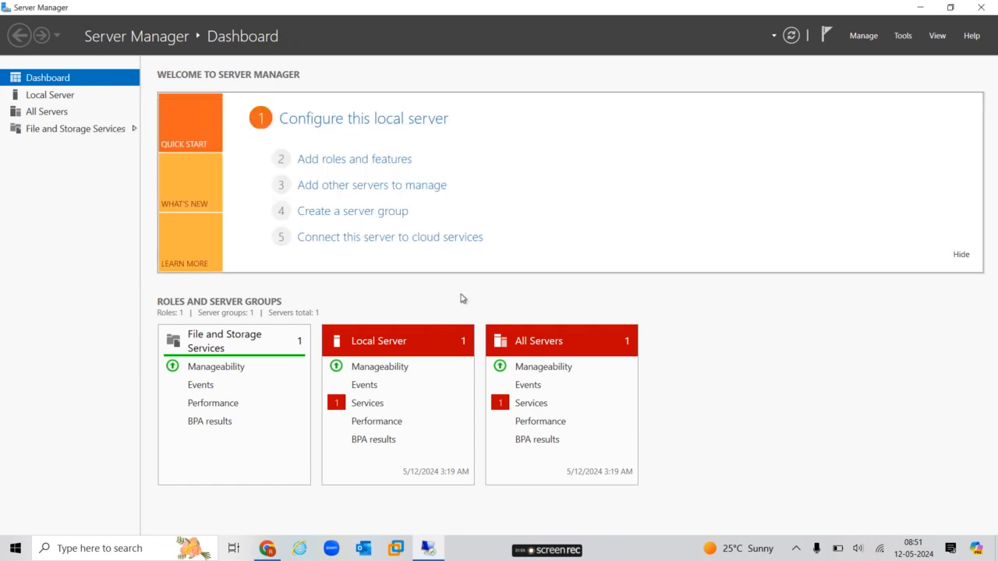
Start a role-based installation on vpc2-server and select the Web Server (IIS) role with its required features
{"action": "left_click", "coordinate": [358, 160]}
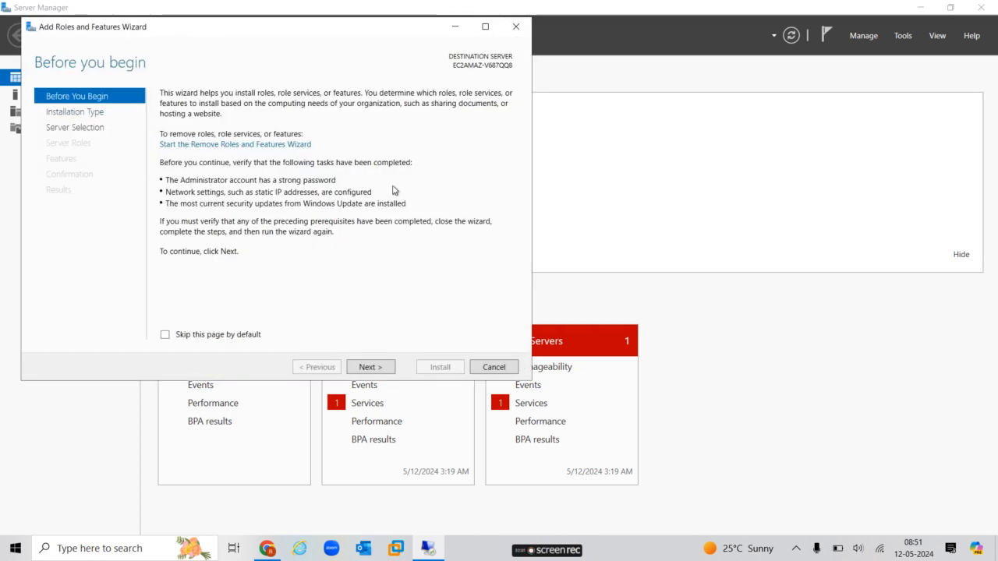
{"action": "left_click", "coordinate": [373, 373]}
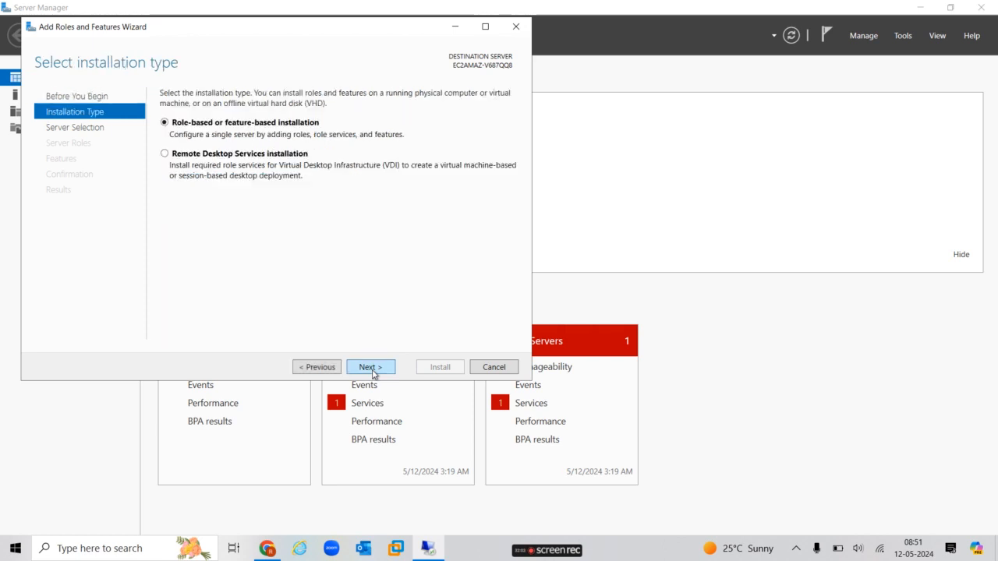
{"action": "left_click", "coordinate": [373, 373]}
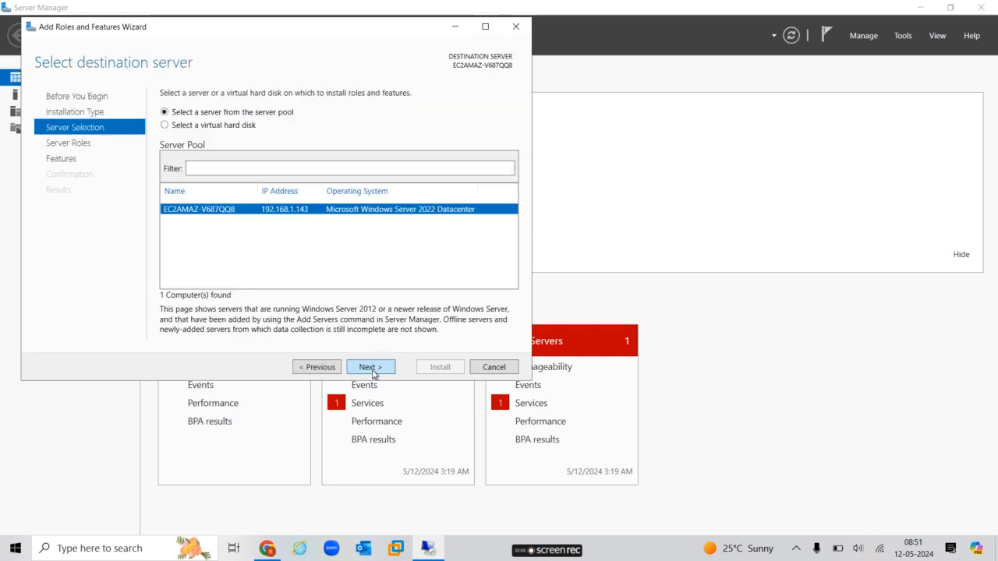
{"action": "left_click", "coordinate": [374, 374]}
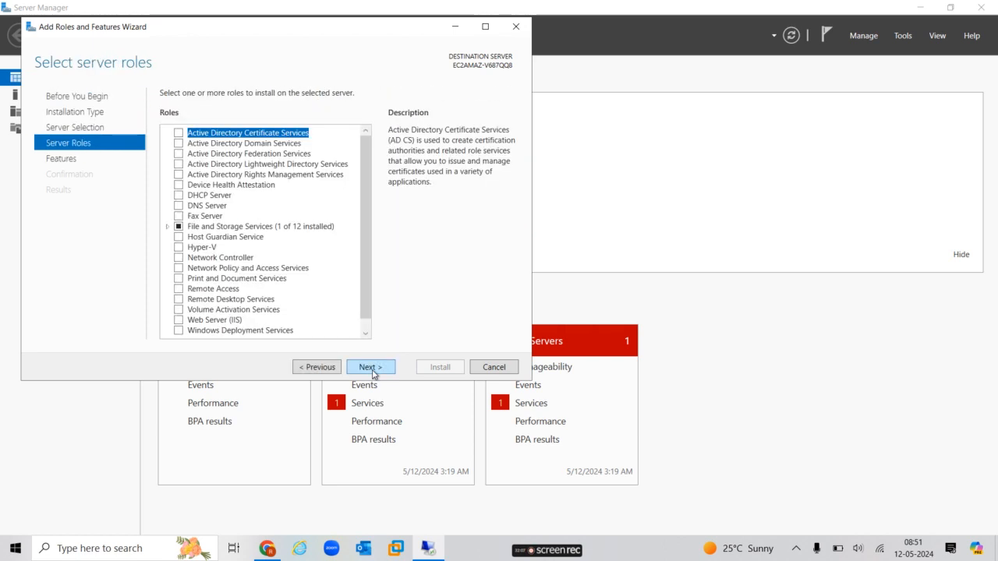
{"action": "left_click", "coordinate": [225, 320]}
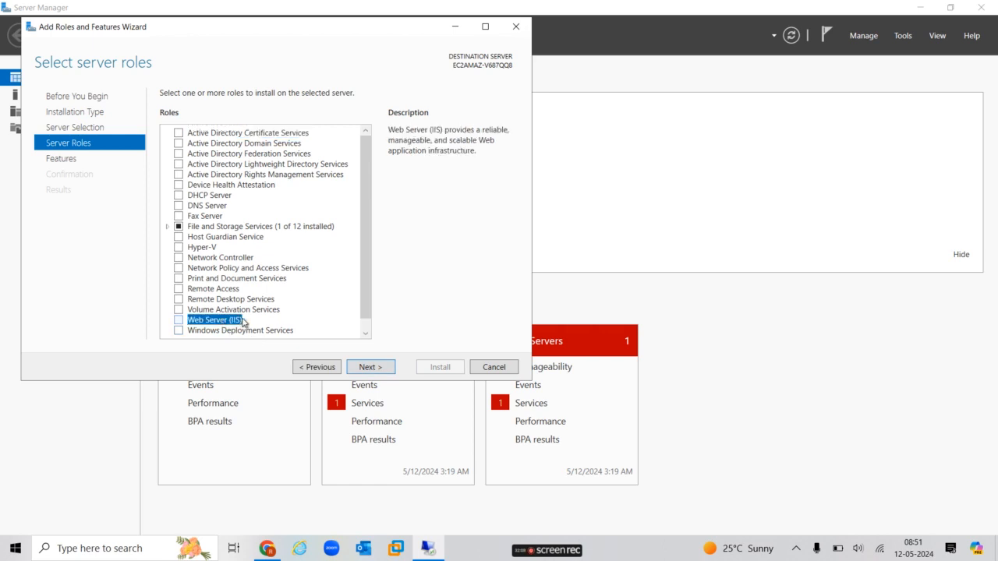
{"action": "left_click", "coordinate": [181, 321]}
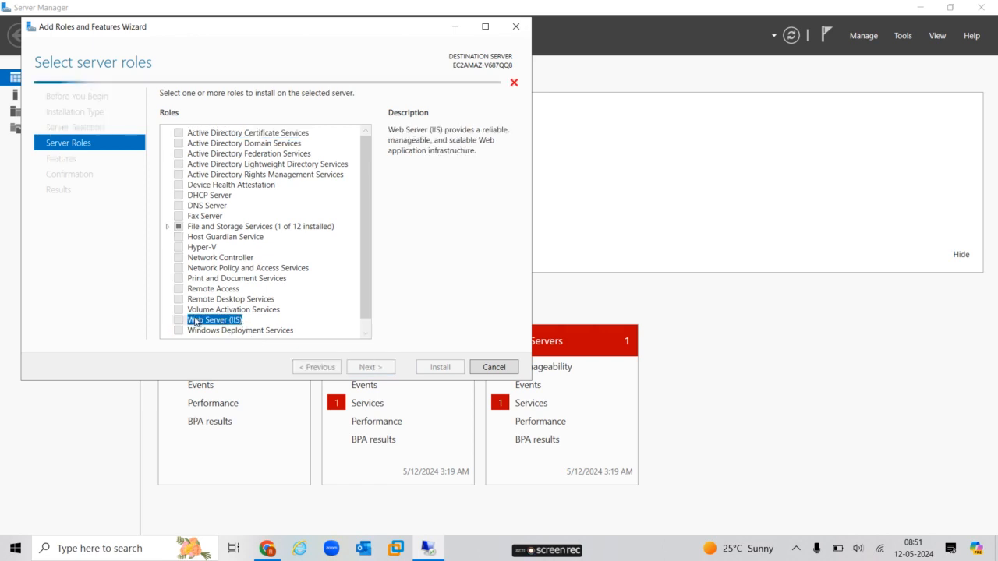
{"action": "left_click", "coordinate": [322, 308]}
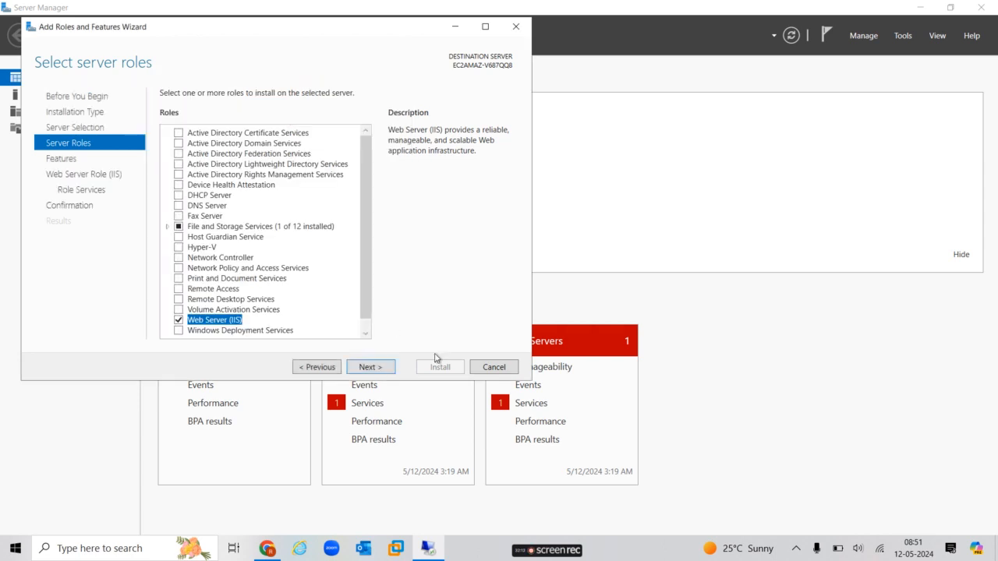
Keep the default features and IIS role services, and start the Web Server (IIS) installation on vpc2-server
{"action": "left_click", "coordinate": [386, 370]}
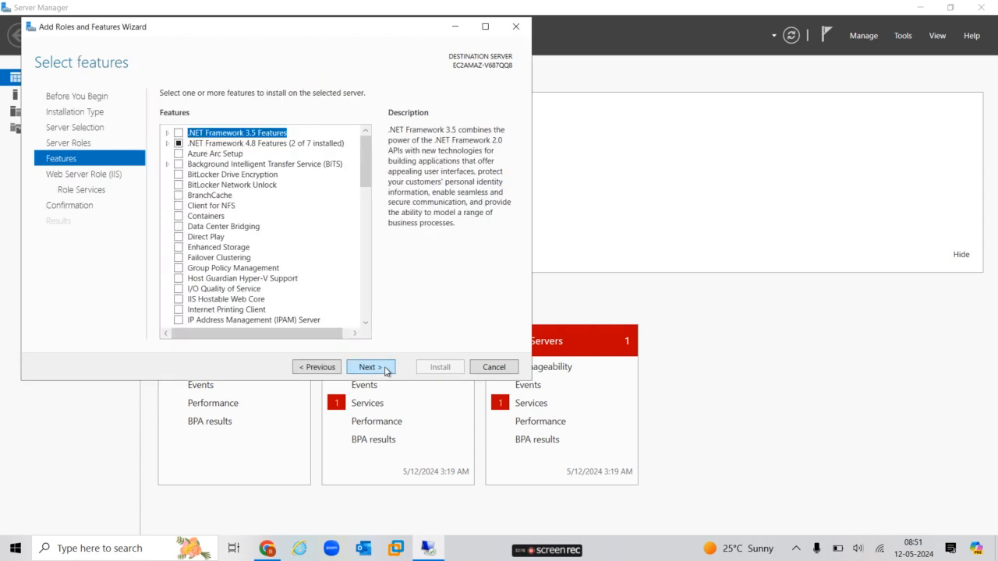
{"action": "left_click", "coordinate": [385, 369]}
{"action": "left_click", "coordinate": [386, 369]}
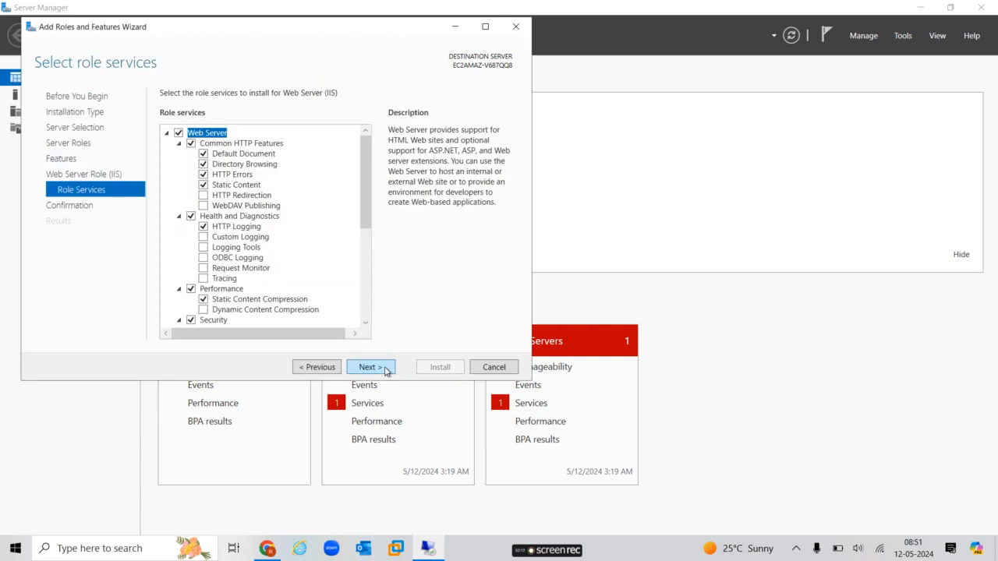
{"action": "left_click", "coordinate": [386, 368]}
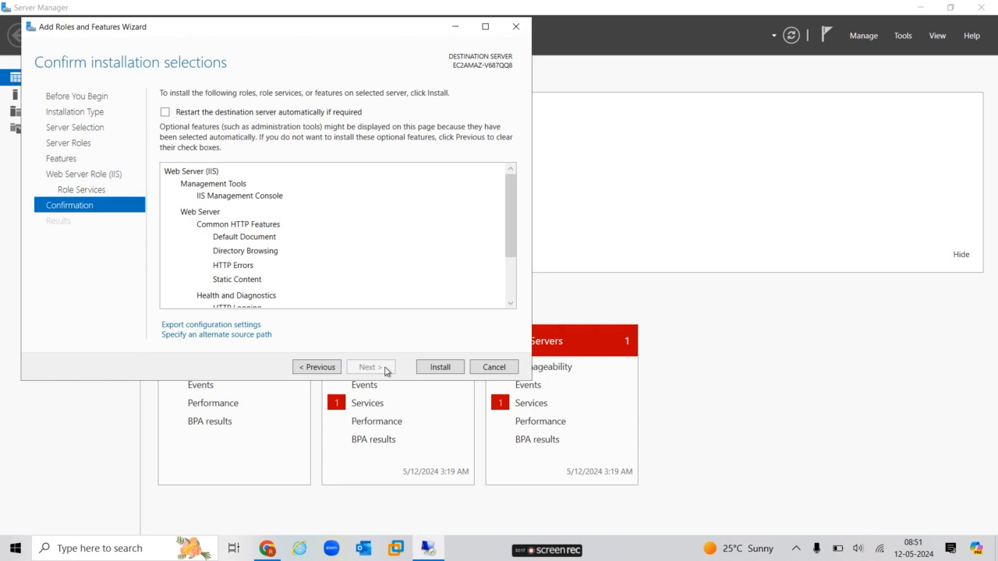
{"action": "left_click", "coordinate": [441, 367]}
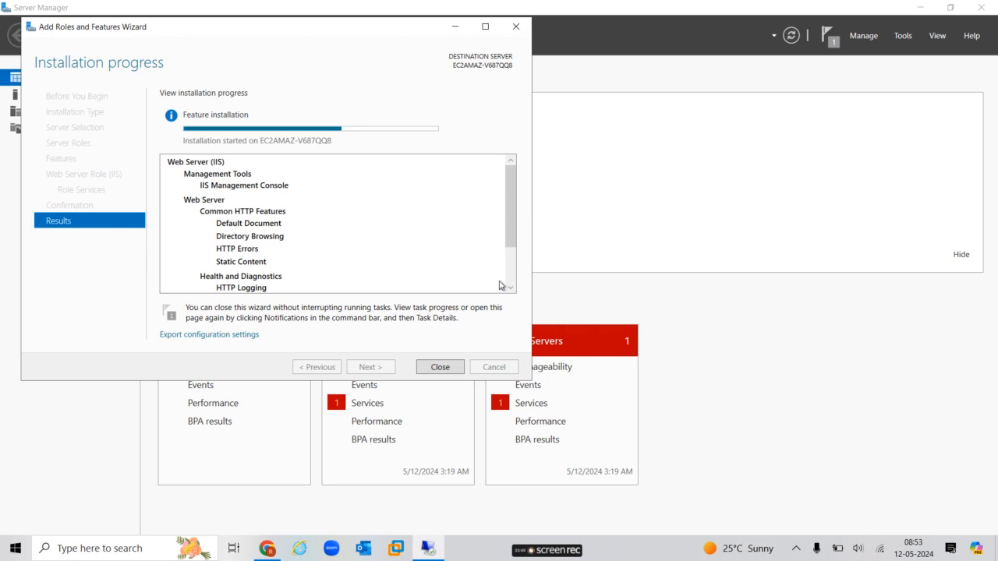
Minimize the vpc2-server remote session and open the loadbalancer 2vpc.jpg diagram on the local computer
{"action": "left_click", "coordinate": [832, 145]}
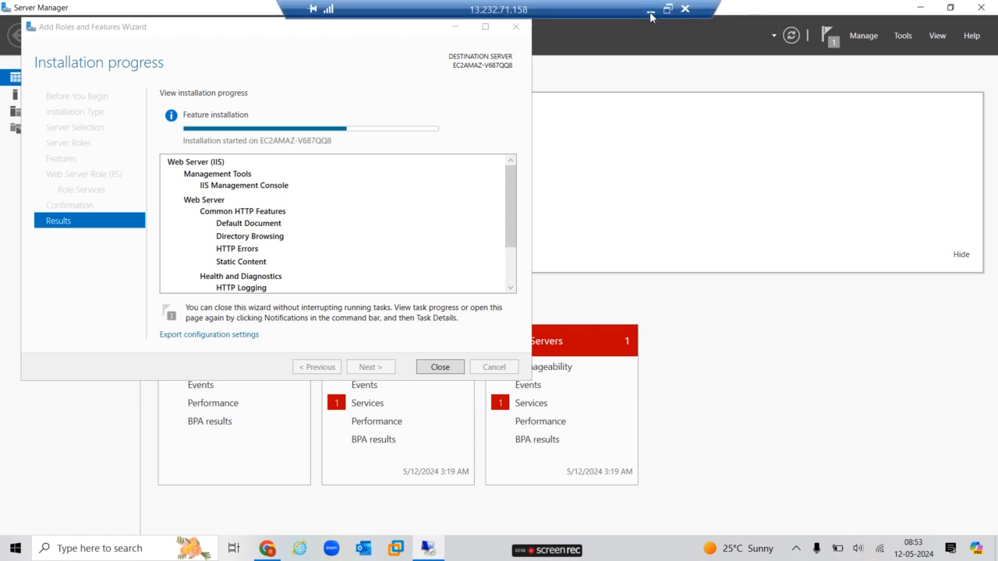
{"action": "left_click", "coordinate": [651, 10]}
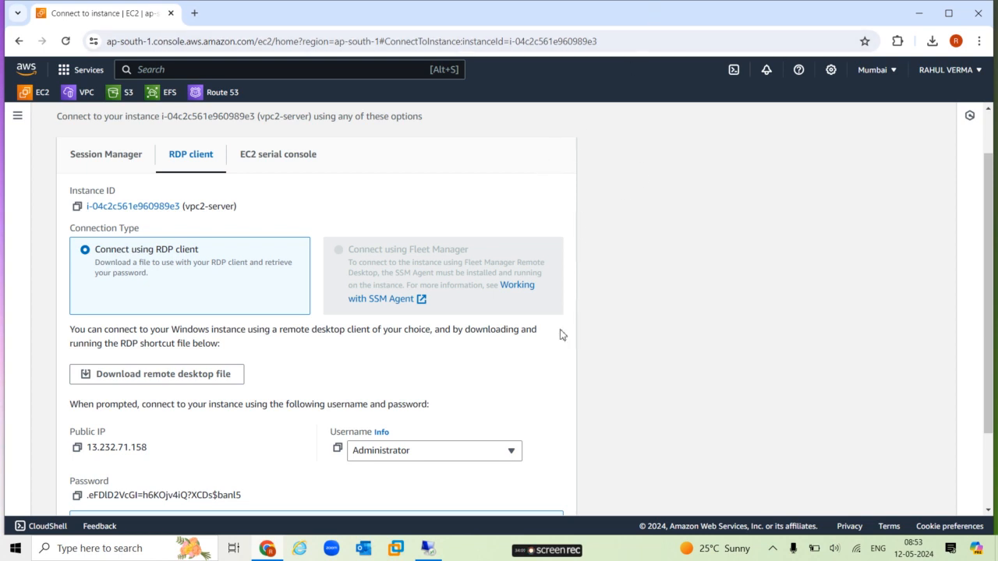
{"action": "key", "text": "super+e"}
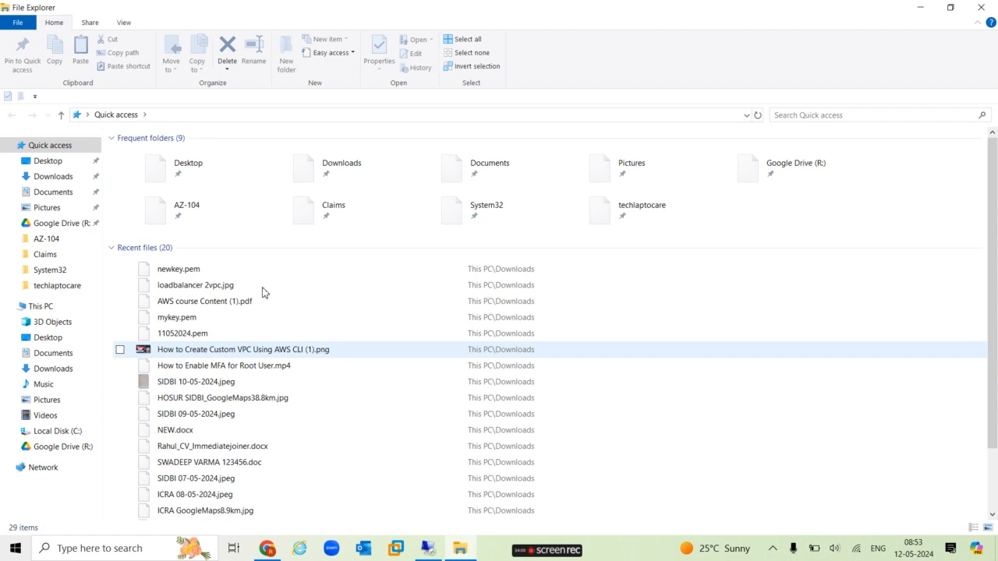
{"action": "double_click", "coordinate": [200, 286]}
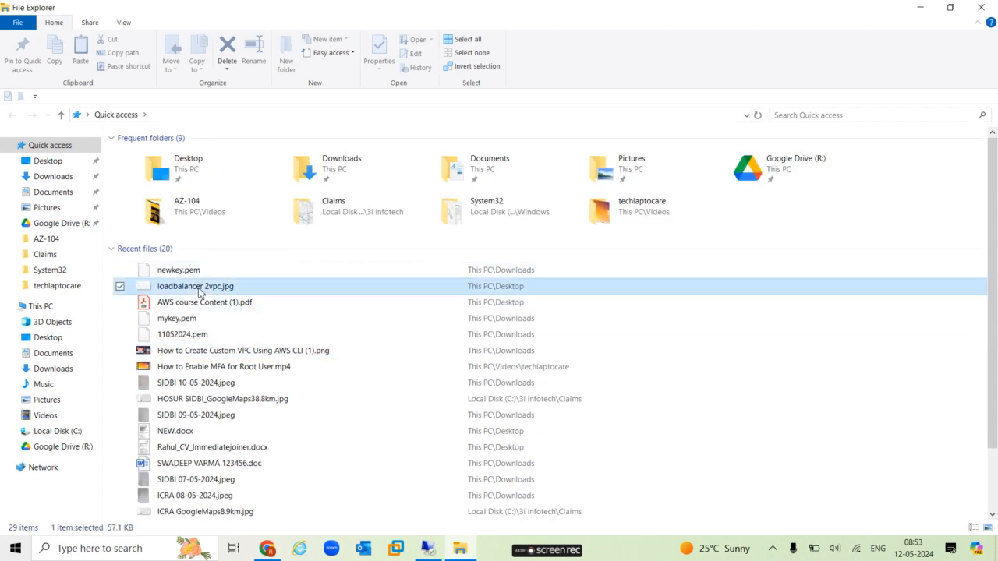
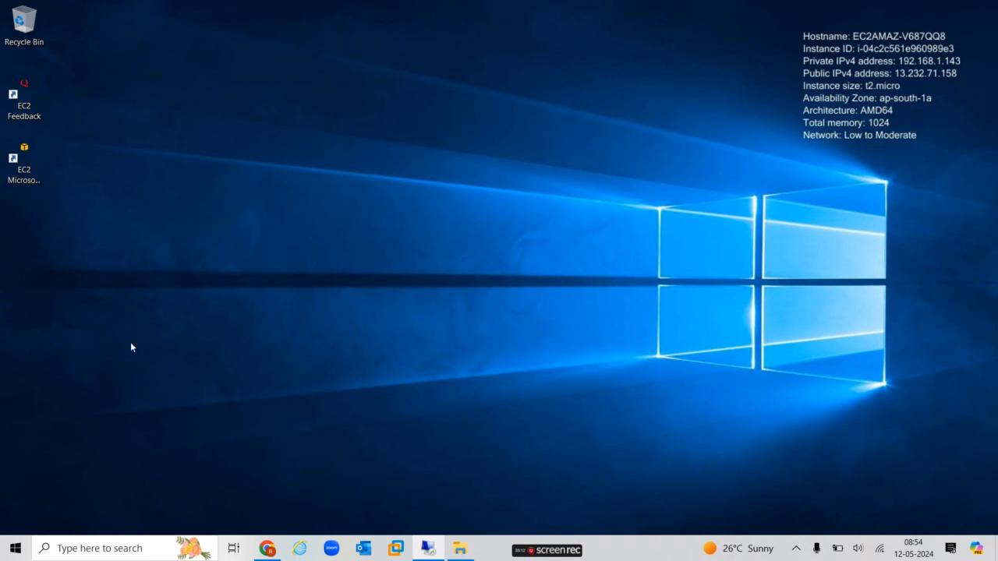
Reopen Server Manager on vpc2-server and check the Web Server (IIS) role's installation status, leaving the roles wizard without changes
{"action": "key", "text": "super"}
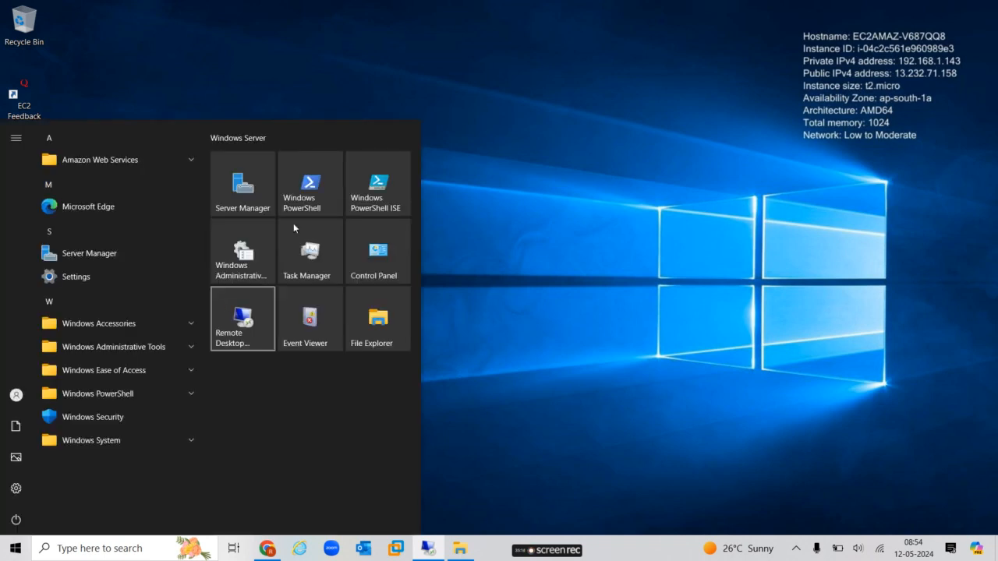
{"action": "left_click", "coordinate": [254, 184]}
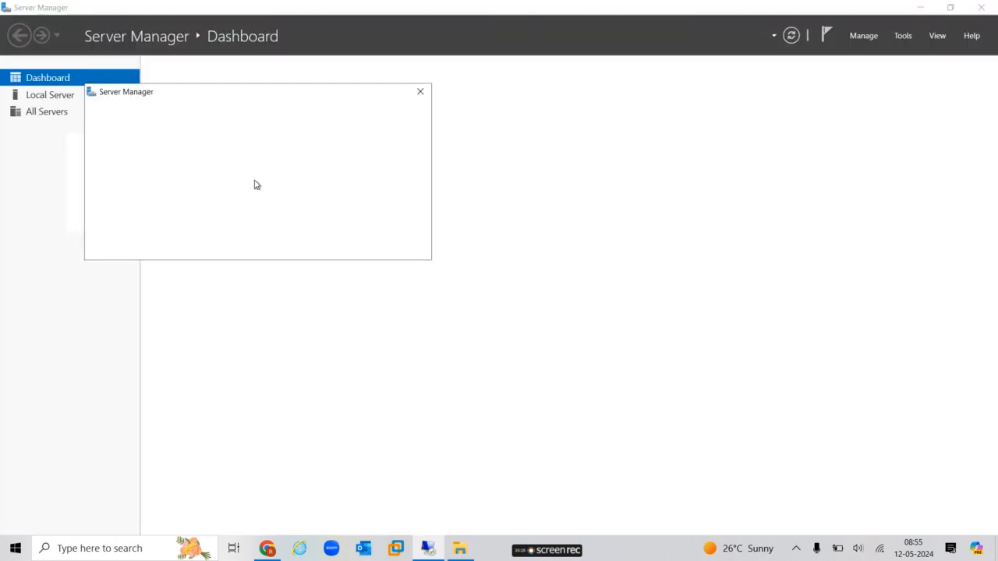
{"action": "left_click", "coordinate": [420, 93]}
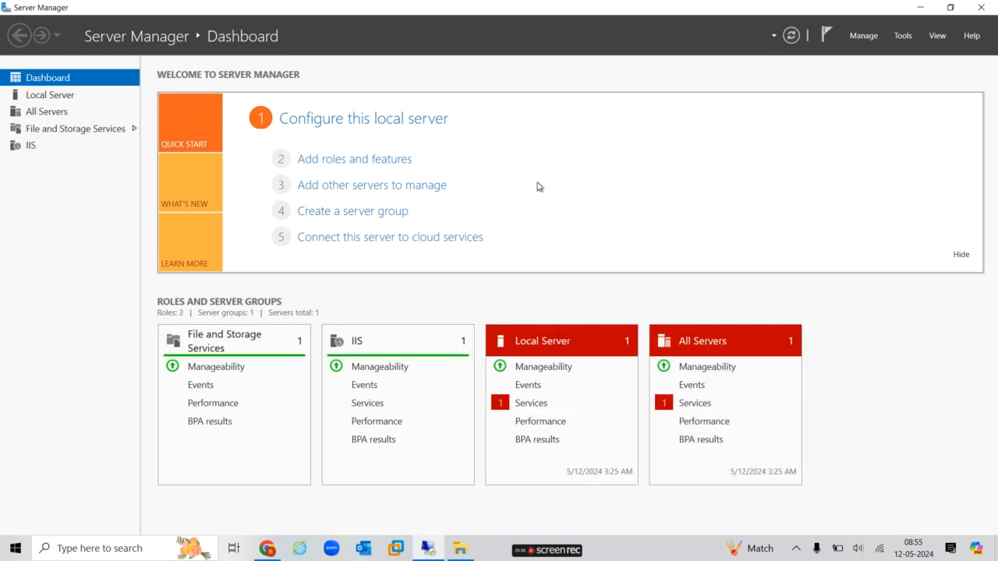
{"action": "left_click", "coordinate": [363, 161]}
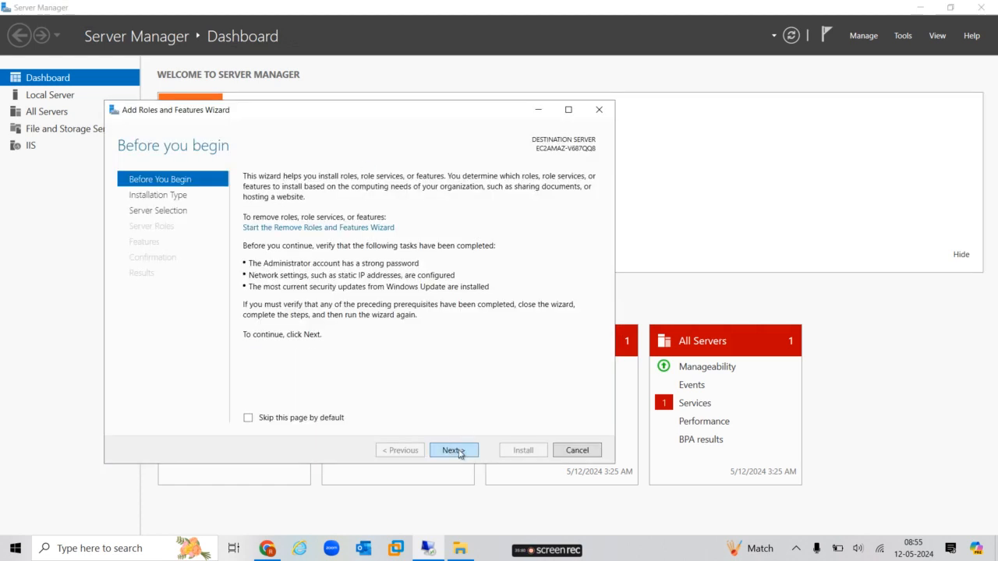
{"action": "left_click", "coordinate": [459, 452]}
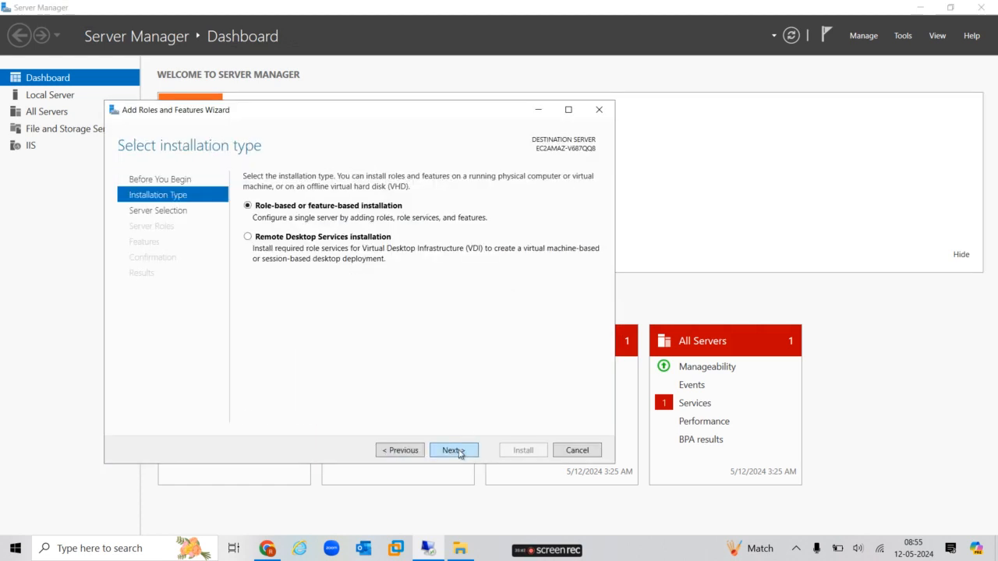
{"action": "left_click", "coordinate": [458, 452]}
{"action": "left_click", "coordinate": [457, 452]}
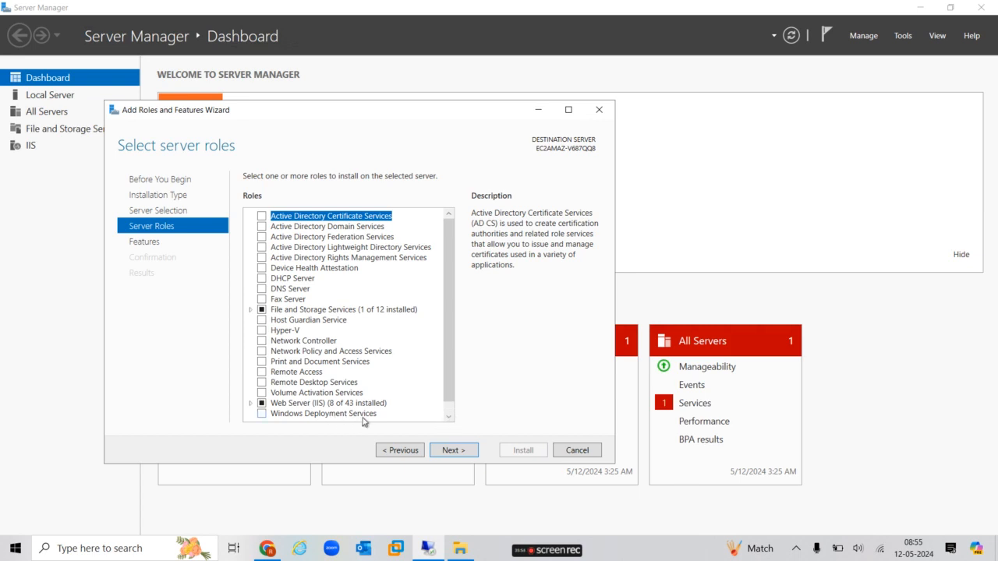
{"action": "left_click", "coordinate": [250, 403]}
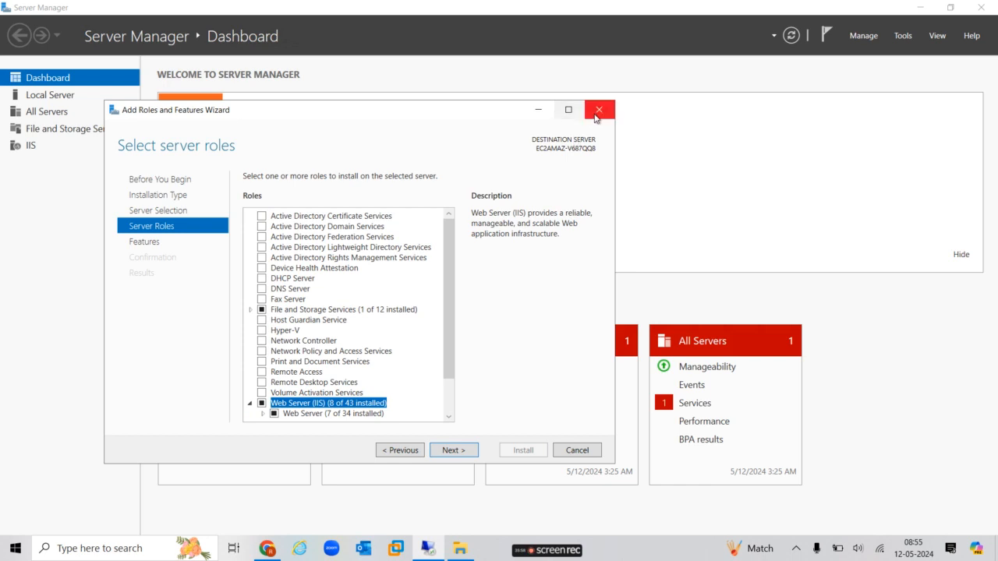
{"action": "left_click", "coordinate": [599, 109]}
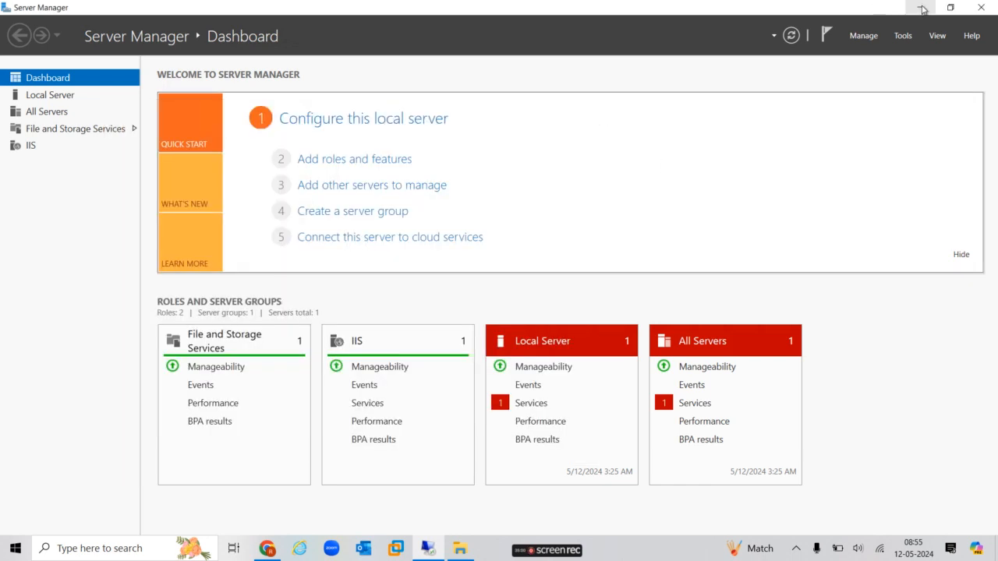
{"action": "left_click", "coordinate": [920, 7]}
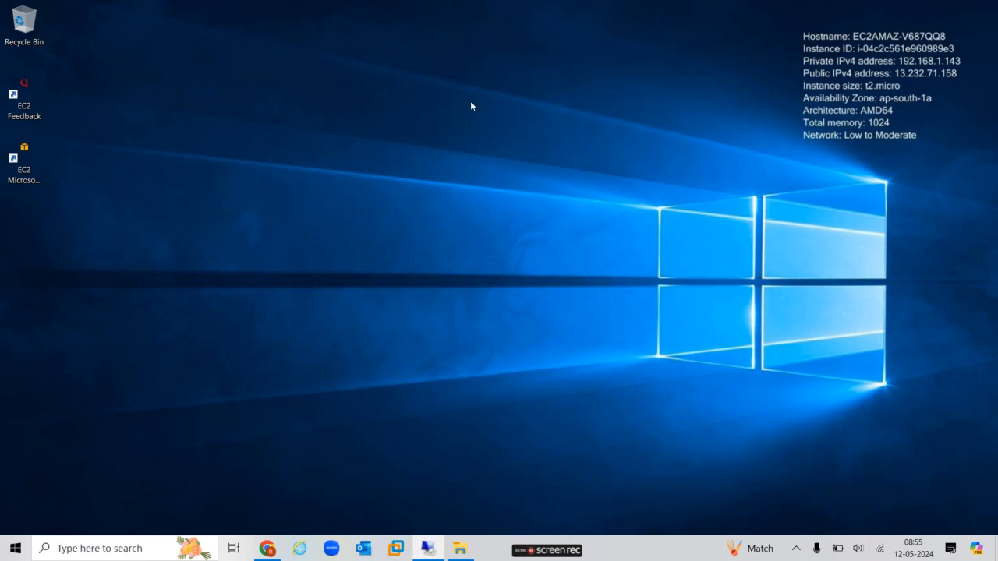
Delete both default iisstart files from C:\inetpub\wwwroot on vpc2-server
{"action": "mouse_move", "coordinate": [505, 11]}
{"action": "key", "text": "super+e"}
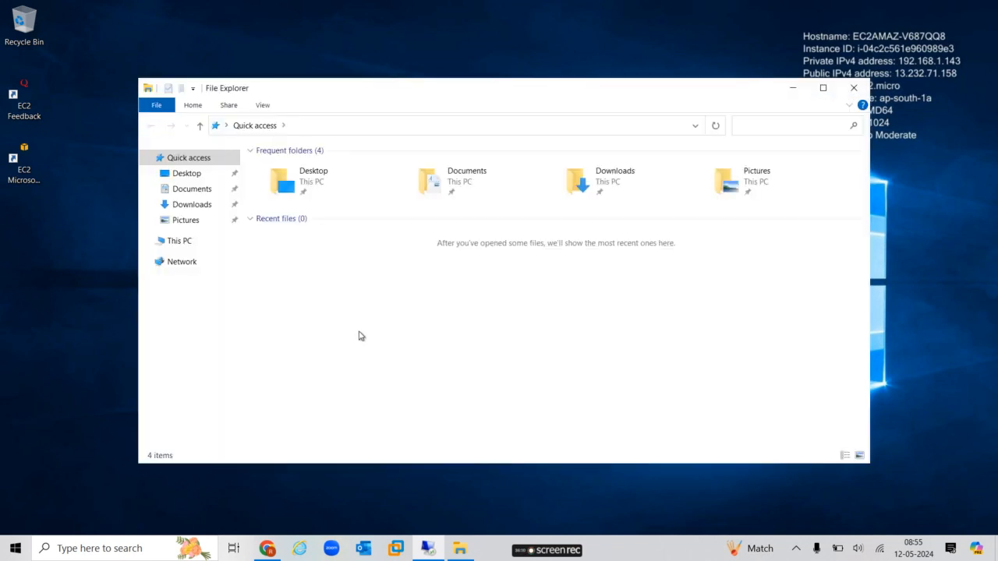
{"action": "left_click", "coordinate": [177, 245]}
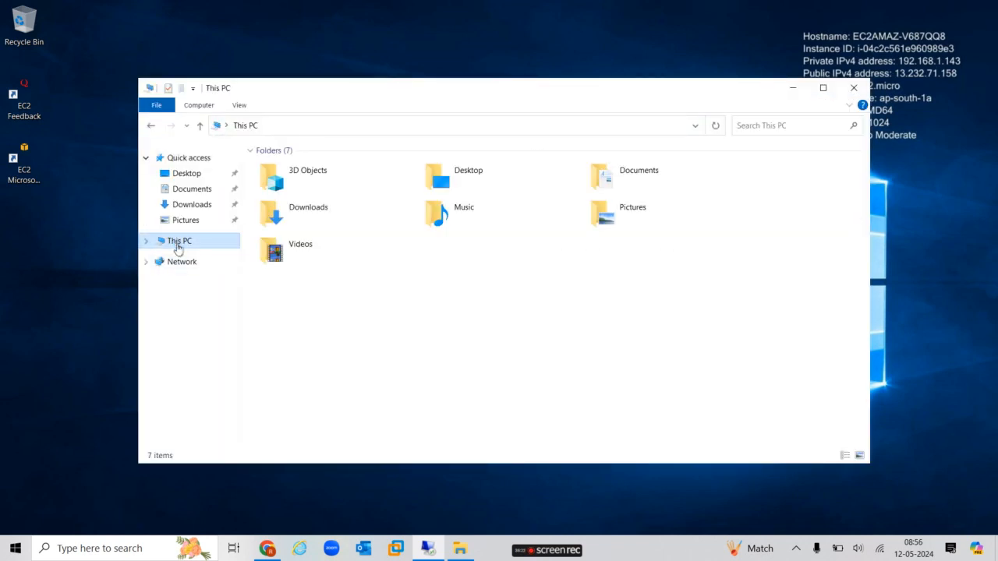
{"action": "double_click", "coordinate": [327, 306]}
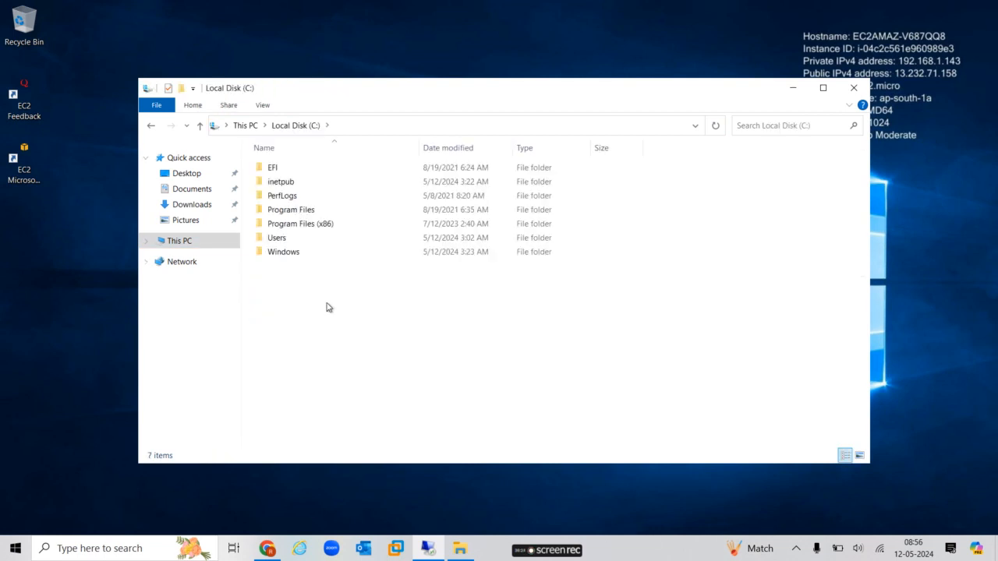
{"action": "double_click", "coordinate": [287, 185]}
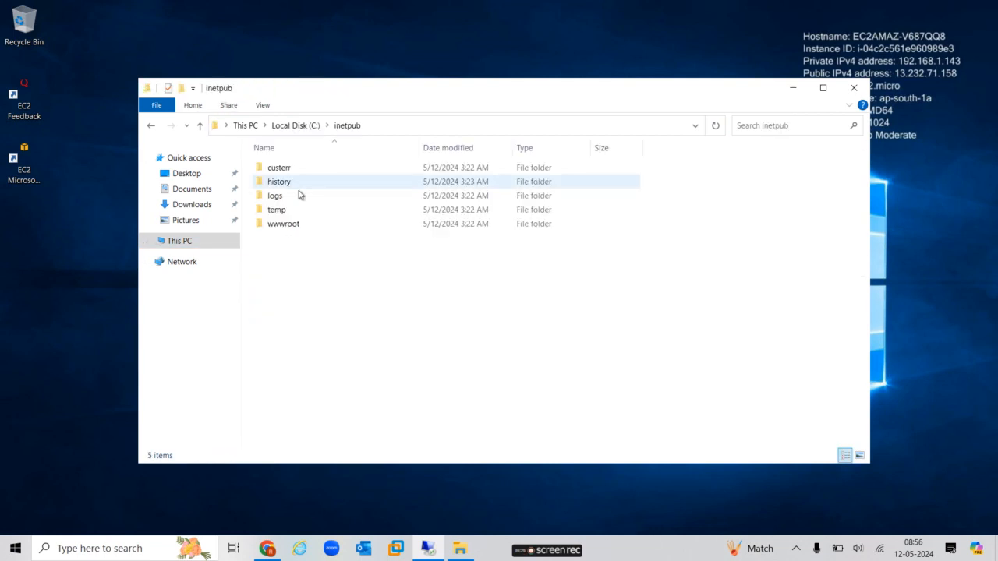
{"action": "double_click", "coordinate": [283, 226]}
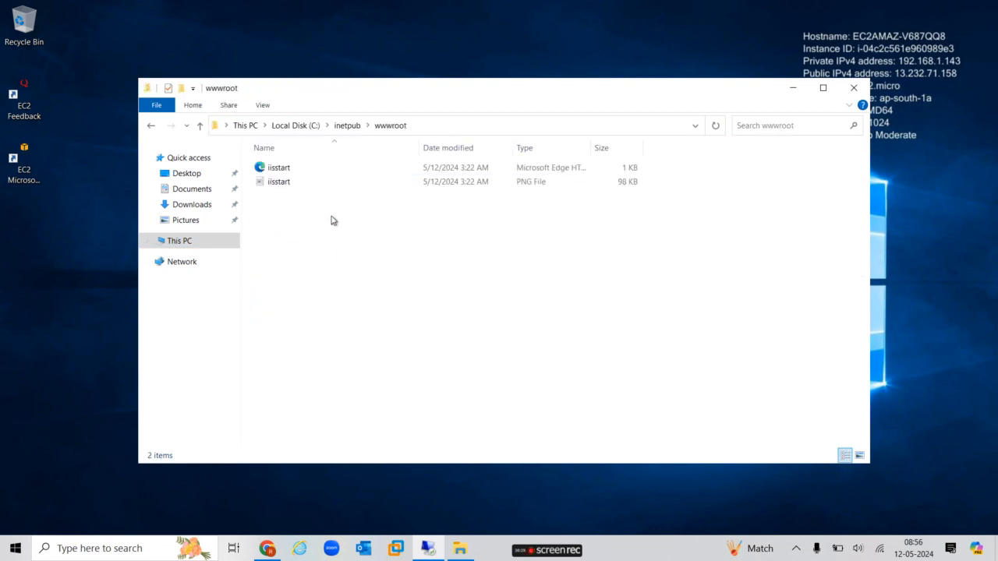
{"action": "key", "text": "ctrl+a"}
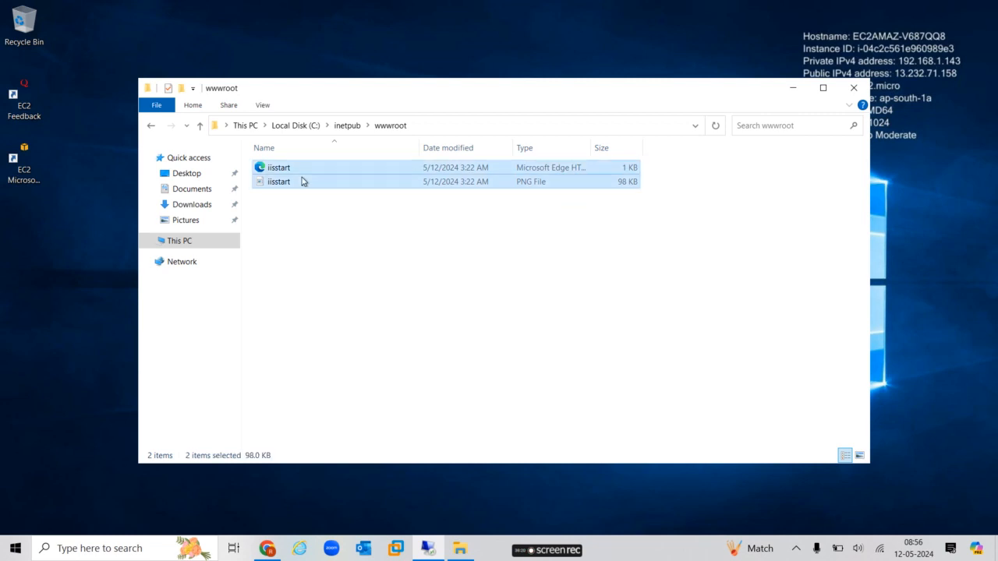
{"action": "key", "text": "Delete"}
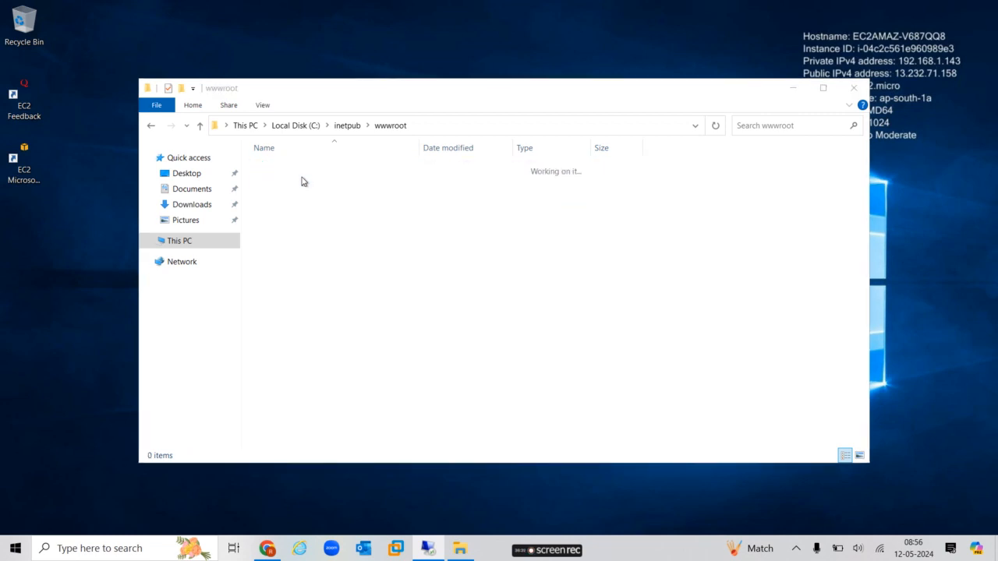
Create a new text document in wwwroot on vpc2-server and enter the text DIFFERENT VPC SERVER AWS
{"action": "right_click", "coordinate": [301, 177]}
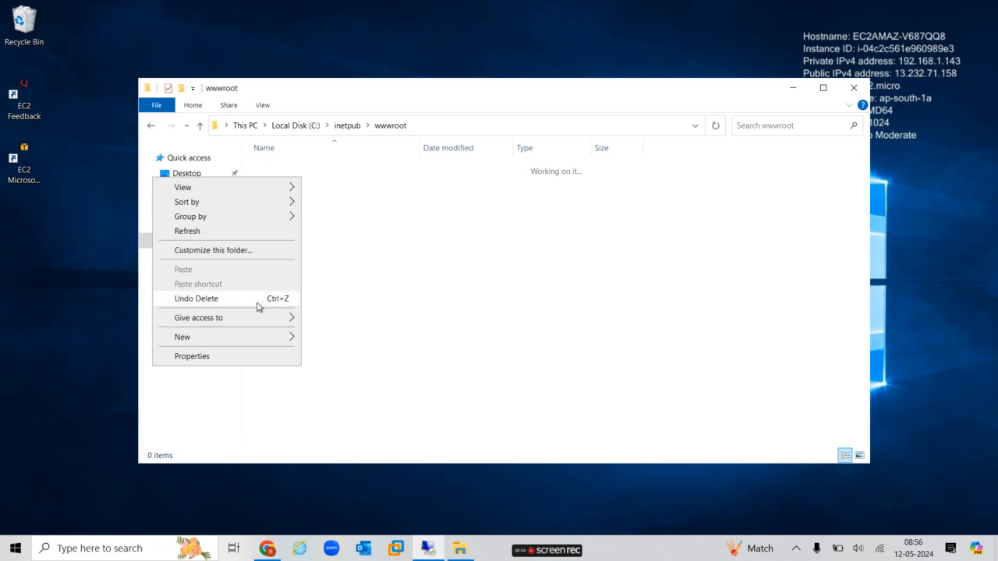
{"action": "mouse_move", "coordinate": [239, 340]}
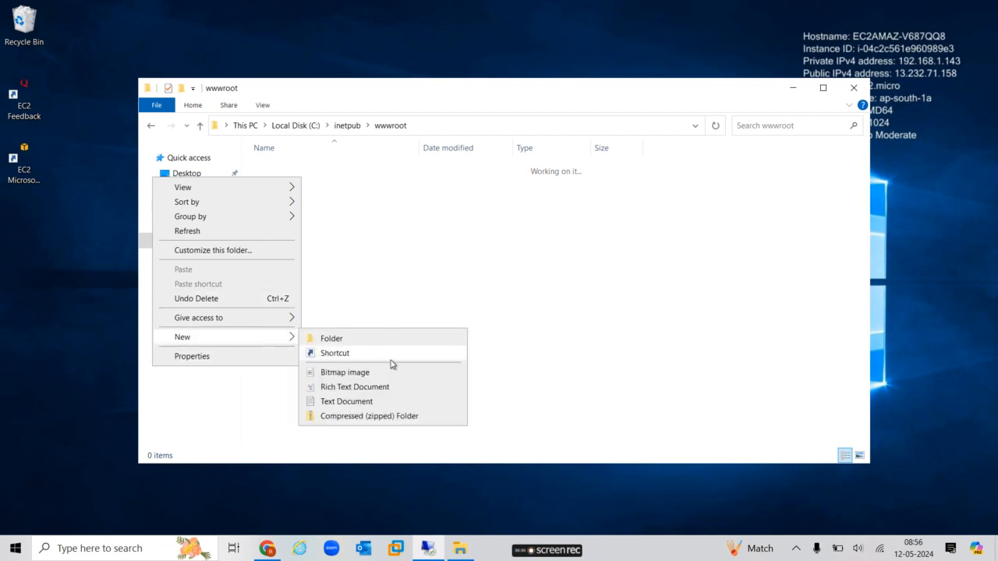
{"action": "left_click", "coordinate": [380, 405]}
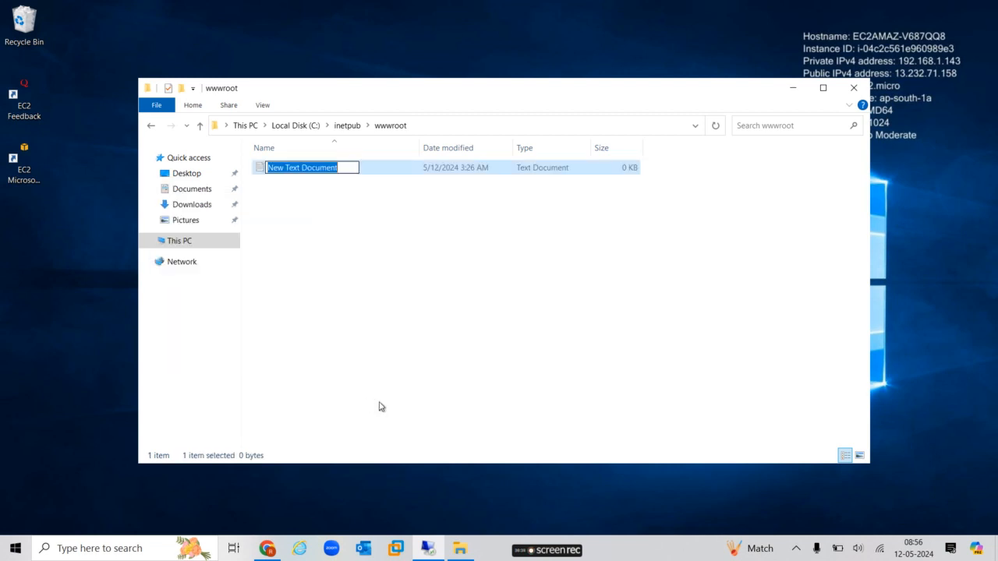
{"action": "left_click", "coordinate": [339, 243]}
{"action": "double_click", "coordinate": [294, 172]}
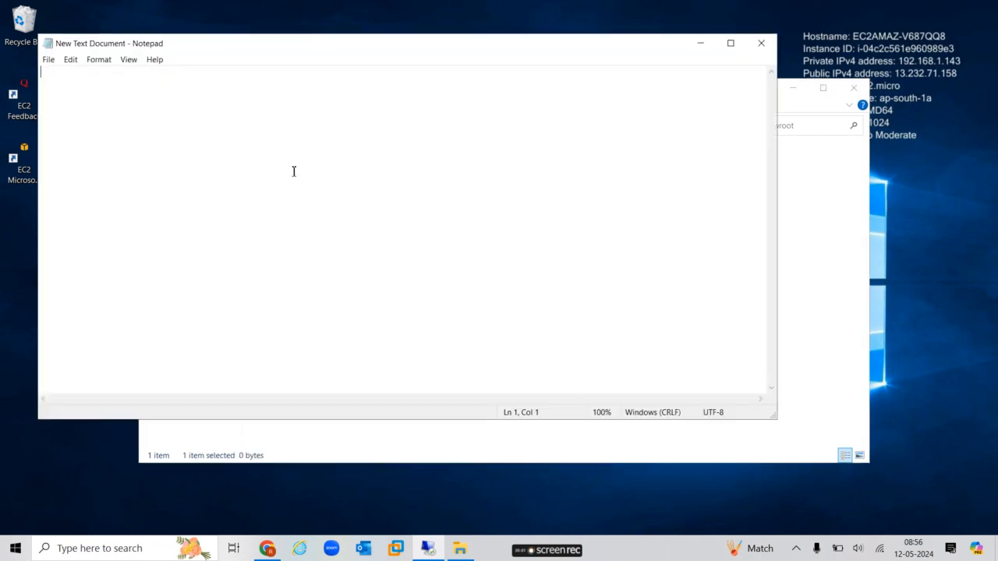
{"action": "type", "text": "DIFF"}
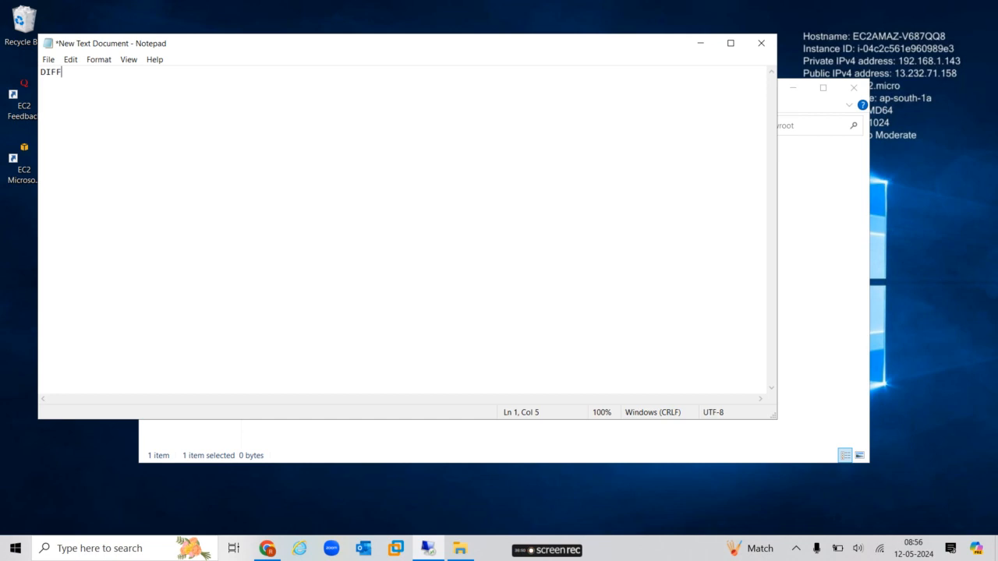
{"action": "key", "text": "BackSpace"}
{"action": "key", "text": "BackSpace"}
{"action": "type", "text": "ERENT VPC SERVER AWS"}
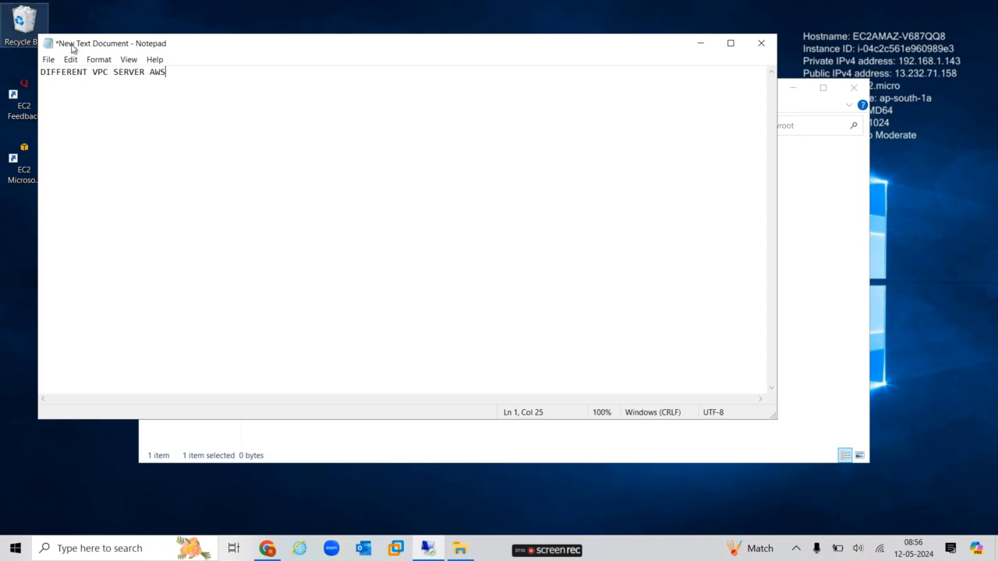
Save the text in wwwroot as index.html with the All Files type, and close the document
{"action": "left_click", "coordinate": [49, 61]}
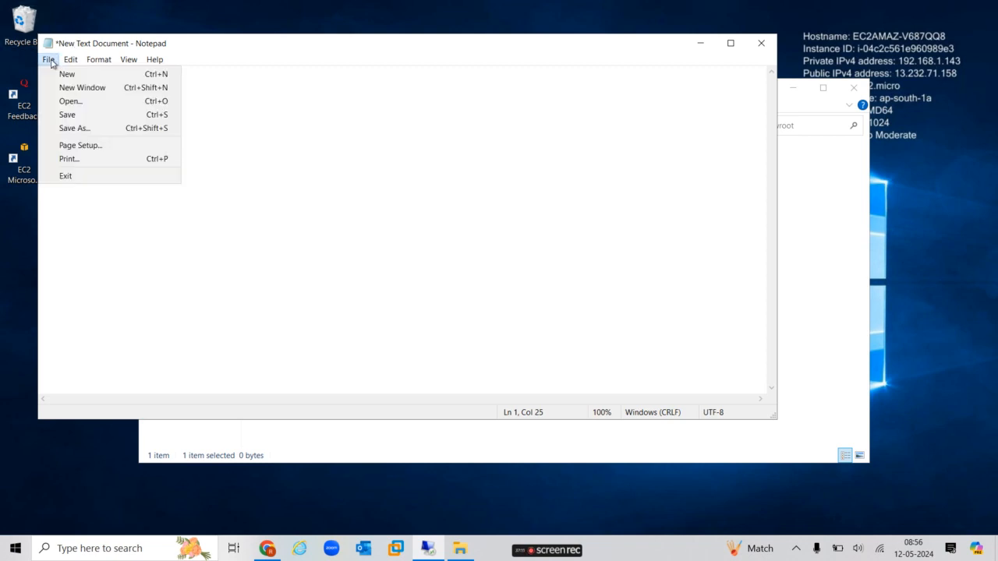
{"action": "left_click", "coordinate": [98, 129]}
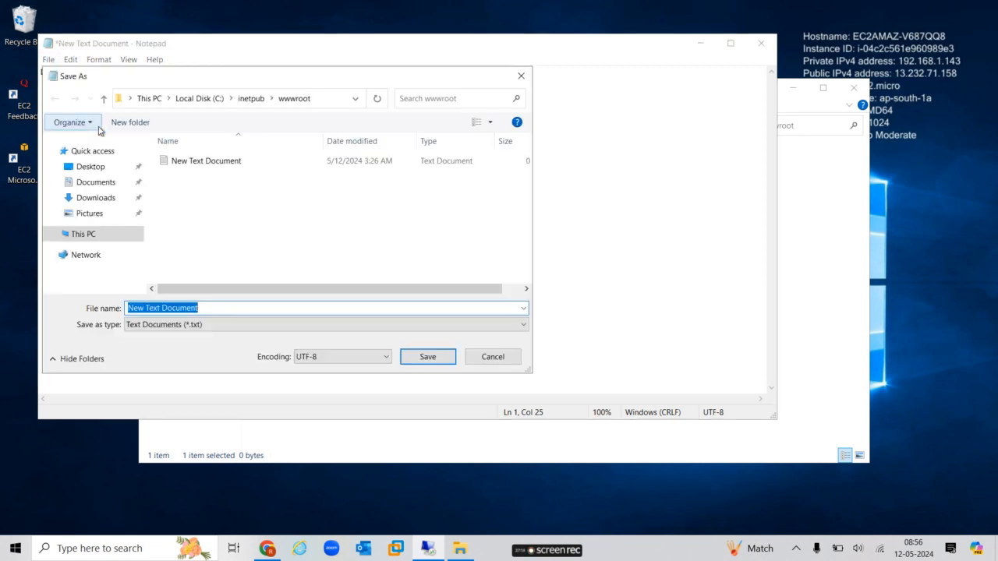
{"action": "left_click", "coordinate": [196, 326]}
{"action": "left_click", "coordinate": [176, 348]}
{"action": "left_click", "coordinate": [215, 310]}
{"action": "key", "text": "ctrl+a"}
{"action": "type", "text": "in"}
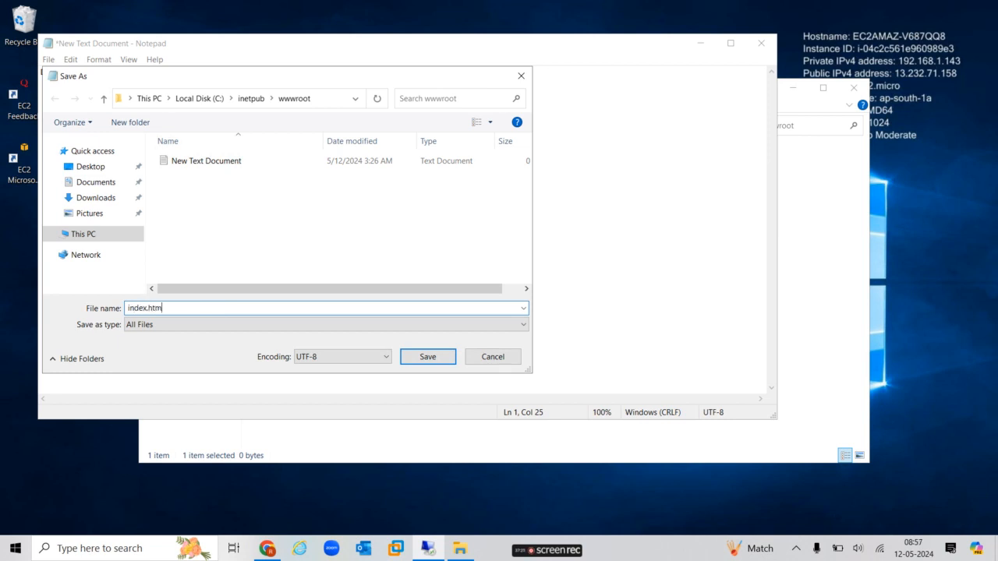
{"action": "left_click", "coordinate": [418, 357]}
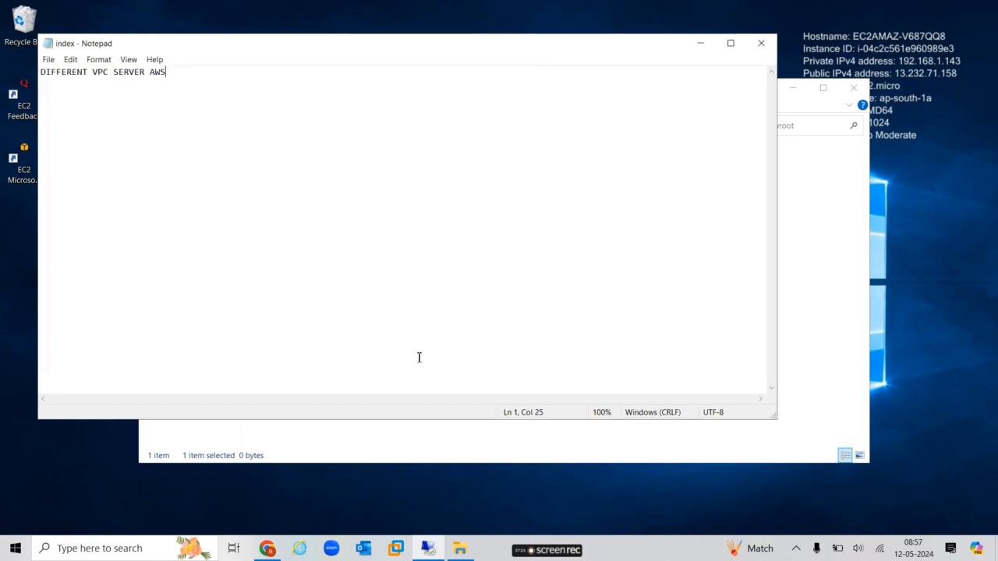
{"action": "left_click", "coordinate": [761, 43]}
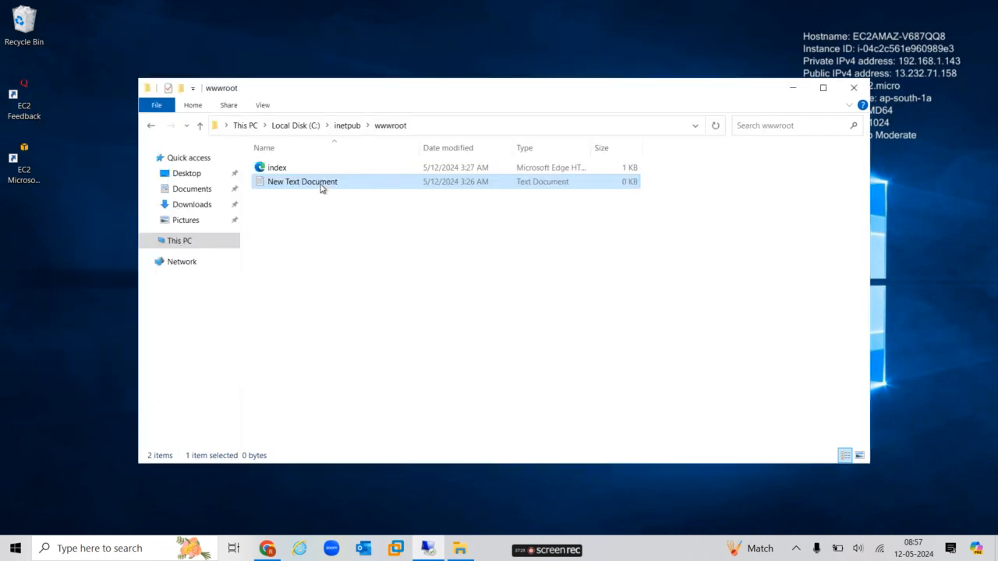
Permanently delete the leftover New Text Document from wwwroot and close the folder
{"action": "key", "text": "shift+Delete"}
{"action": "key", "text": "Return"}
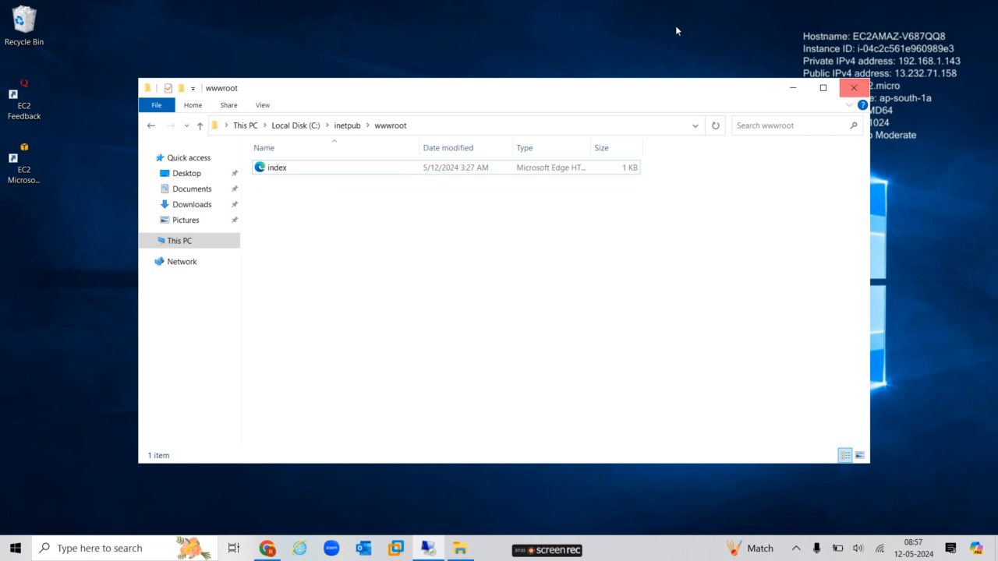
{"action": "left_click", "coordinate": [853, 91]}
Disconnect the remote session to vpc2-server and close the local File Explorer window to return to the AWS console
{"action": "mouse_move", "coordinate": [670, 10]}
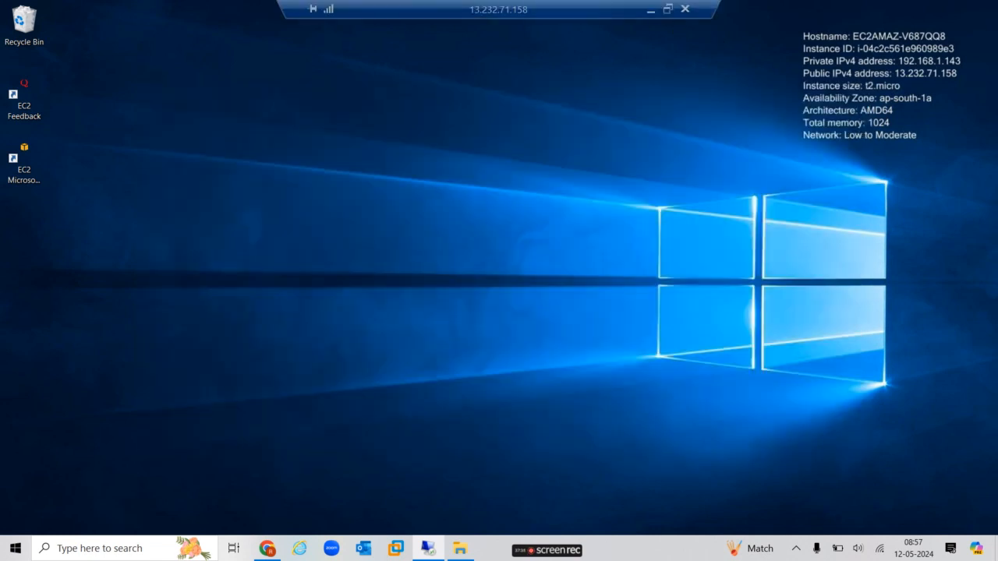
{"action": "left_click", "coordinate": [686, 9]}
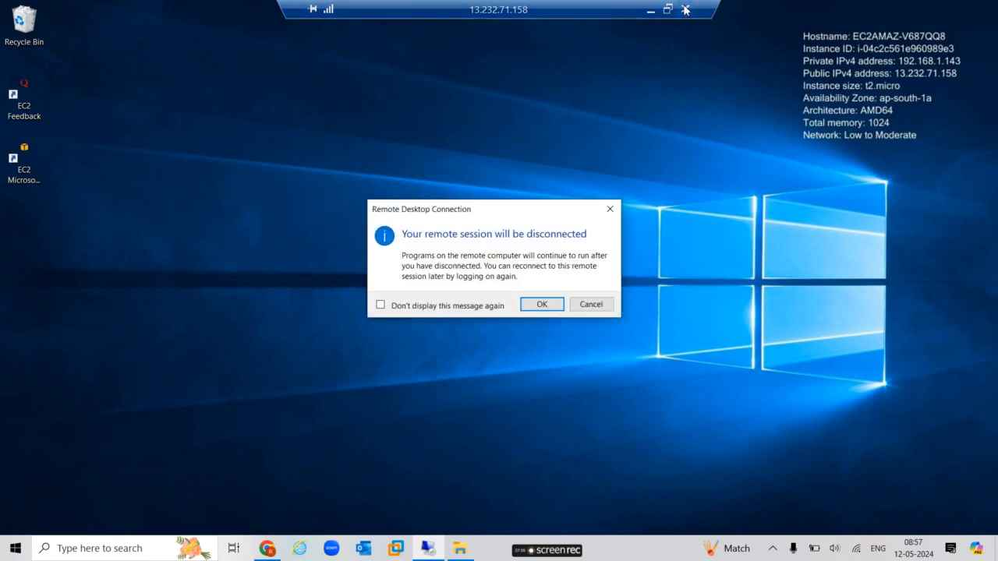
{"action": "left_click", "coordinate": [542, 305]}
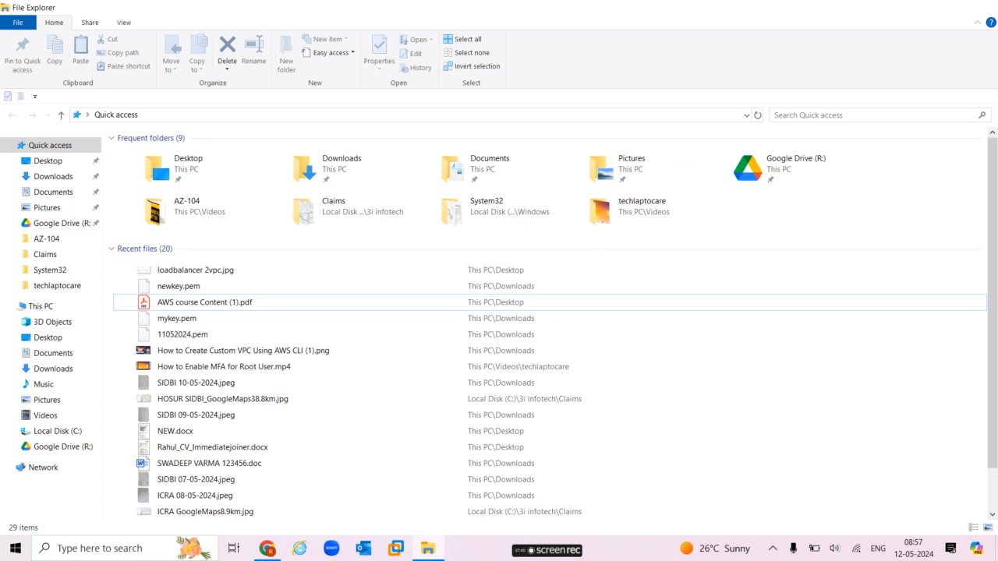
{"action": "left_click", "coordinate": [984, 8]}
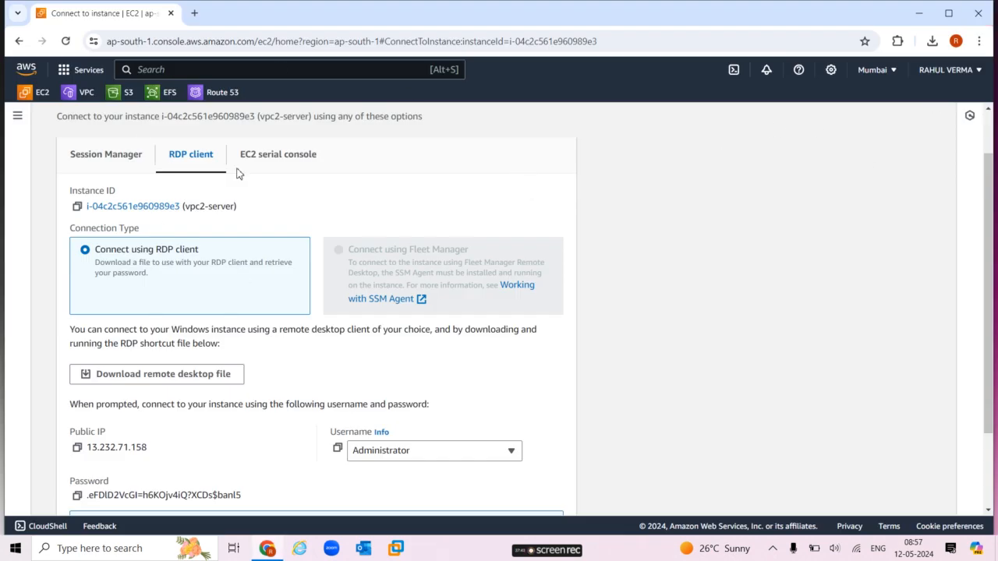
Delete the existing target group myasg-lb from the EC2 target groups
{"action": "left_click", "coordinate": [39, 94]}
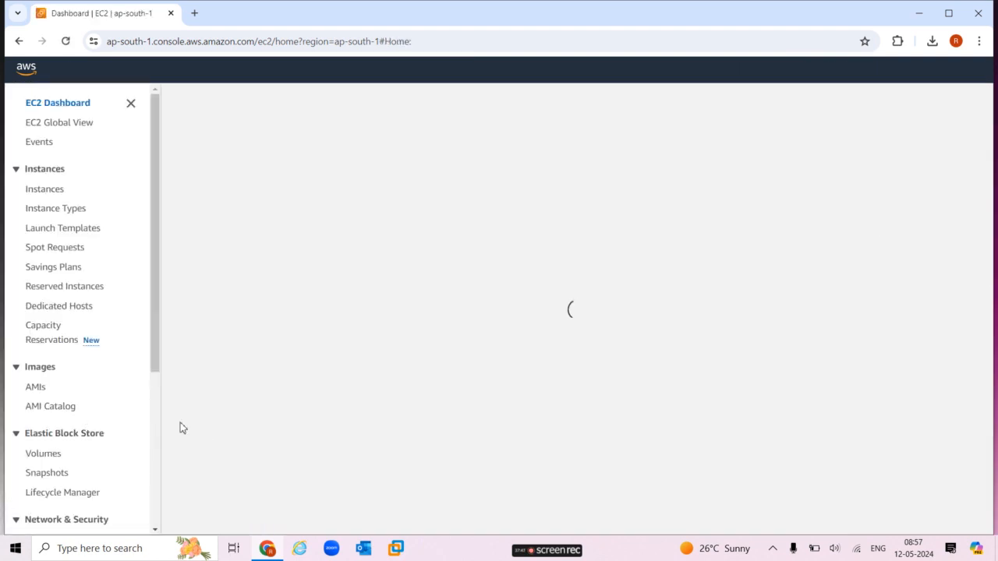
{"action": "scroll", "coordinate": [150, 491], "scroll_direction": "down", "scroll_amount": 2}
{"action": "scroll", "coordinate": [151, 493], "scroll_direction": "down", "scroll_amount": 5}
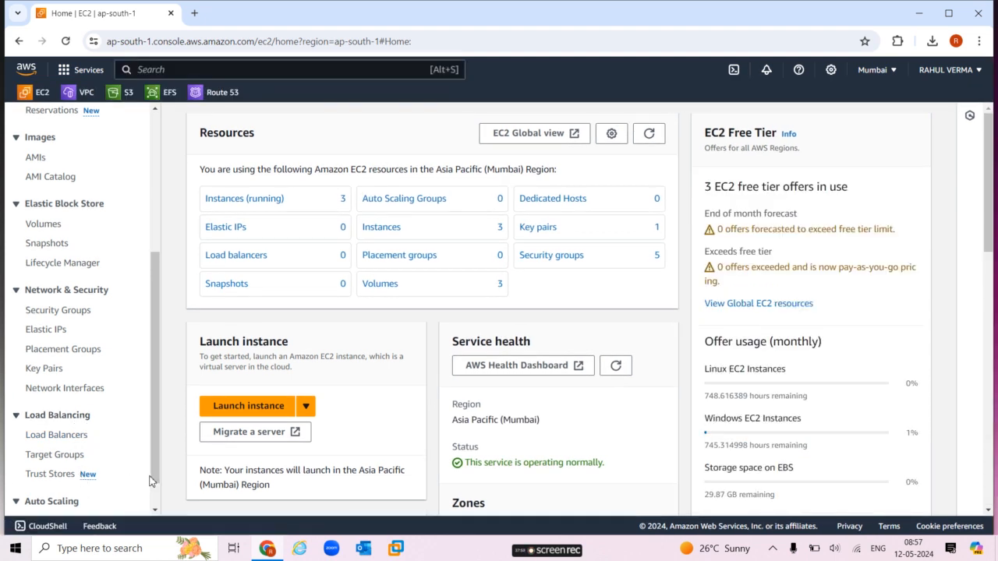
{"action": "left_click_drag", "start_coordinate": [155, 478], "coordinate": [155, 502]}
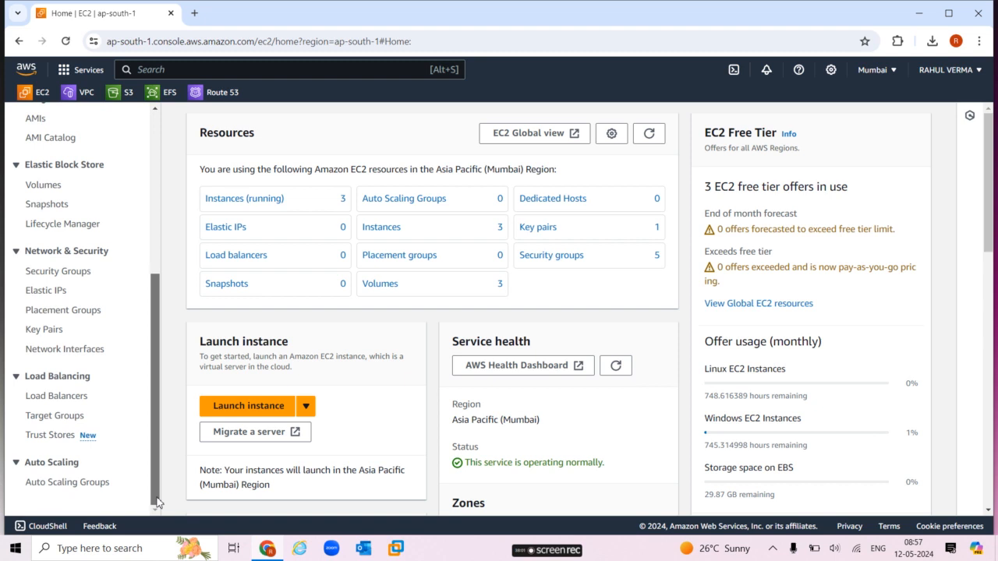
{"action": "left_click", "coordinate": [78, 419]}
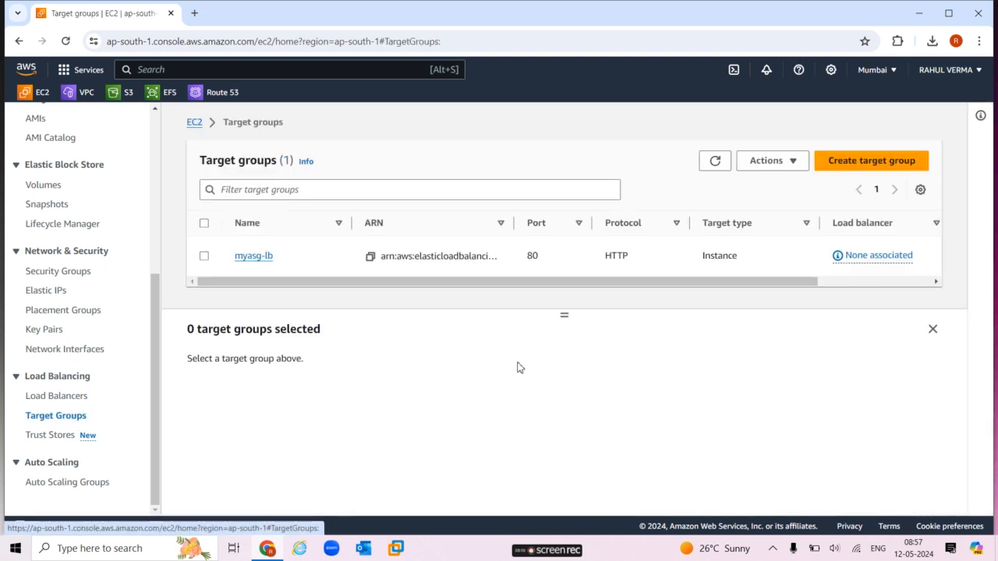
{"action": "left_click", "coordinate": [204, 257]}
{"action": "left_click", "coordinate": [792, 163]}
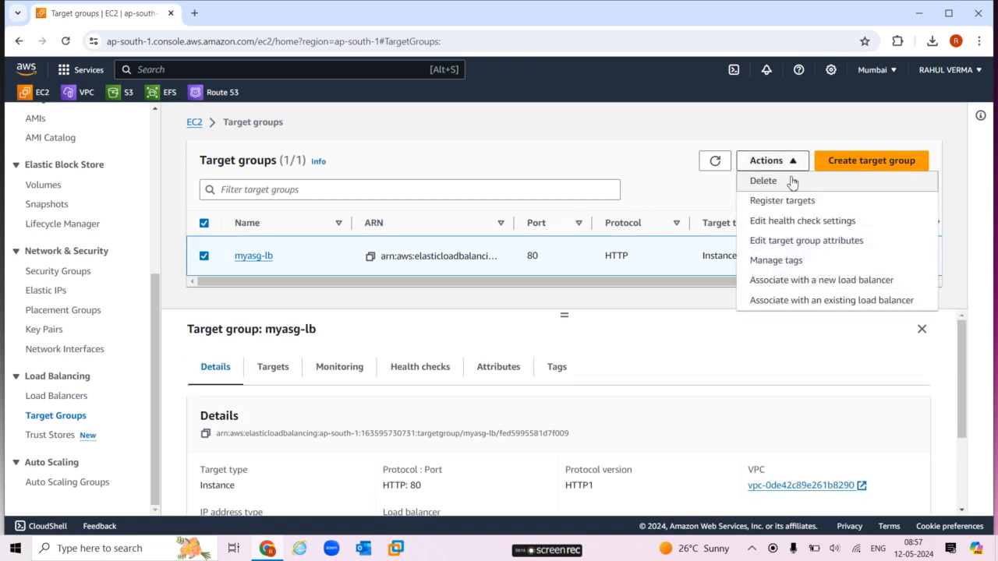
{"action": "left_click", "coordinate": [775, 183]}
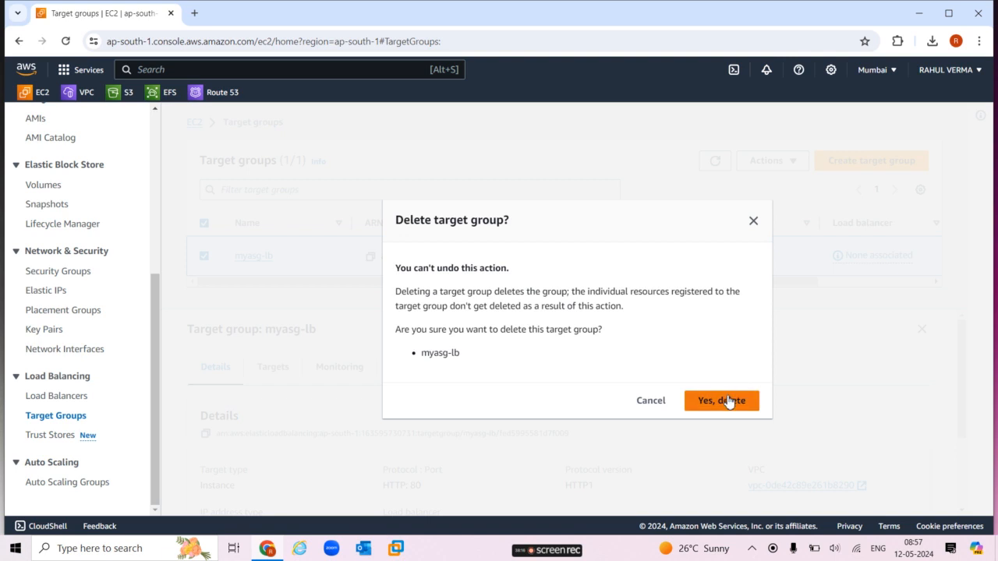
{"action": "left_click", "coordinate": [728, 401]}
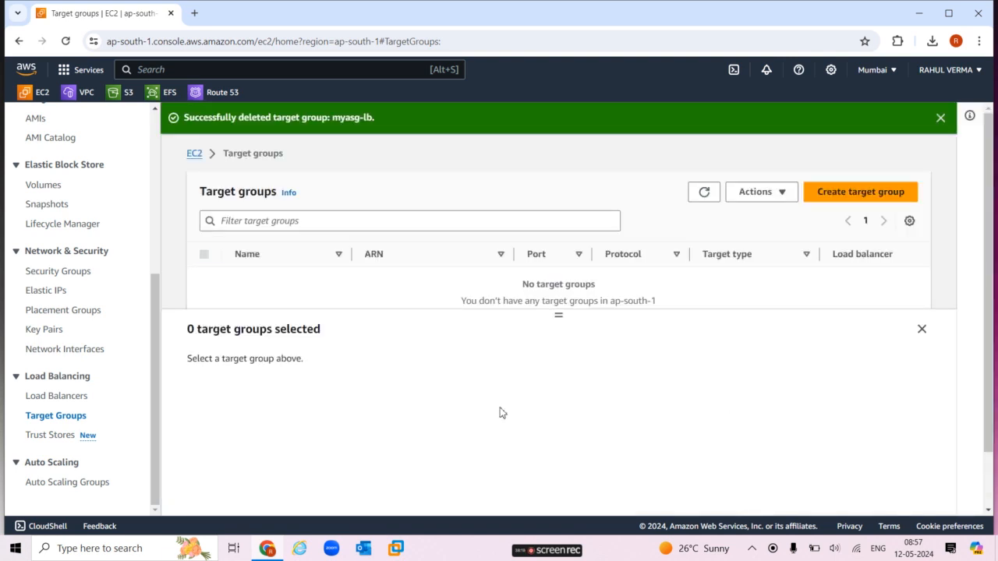
Start creating an Application Load Balancer named myapplb, keeping the Internet-facing scheme and IPv4 address type
{"action": "left_click", "coordinate": [57, 396]}
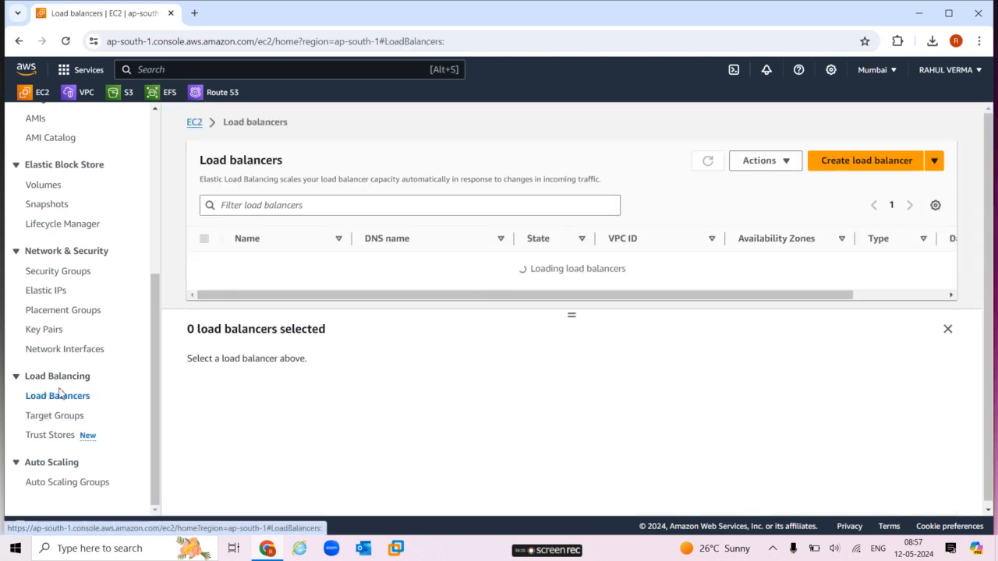
{"action": "left_click", "coordinate": [847, 165]}
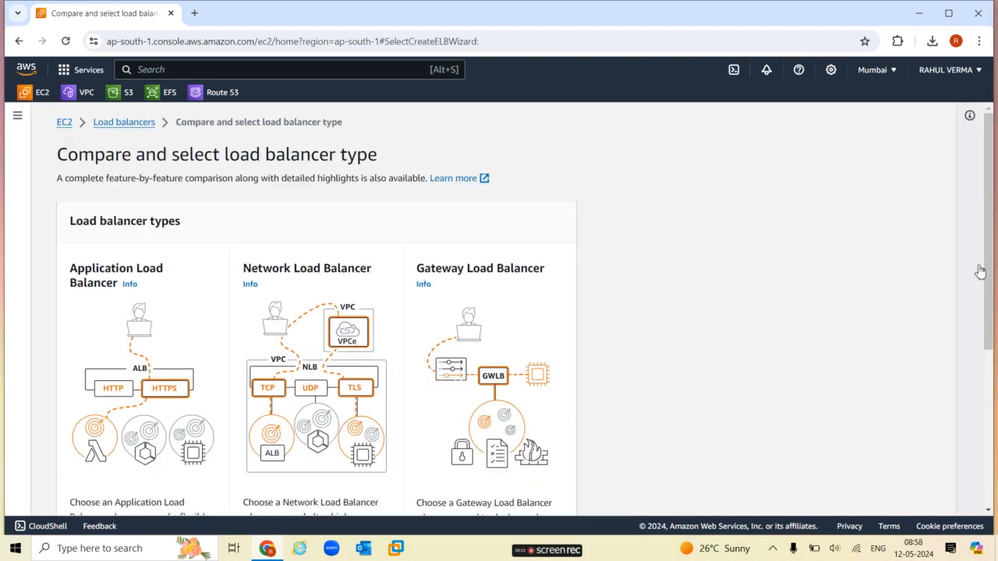
{"action": "left_click_drag", "start_coordinate": [987, 279], "coordinate": [995, 432]}
{"action": "left_click", "coordinate": [96, 381]}
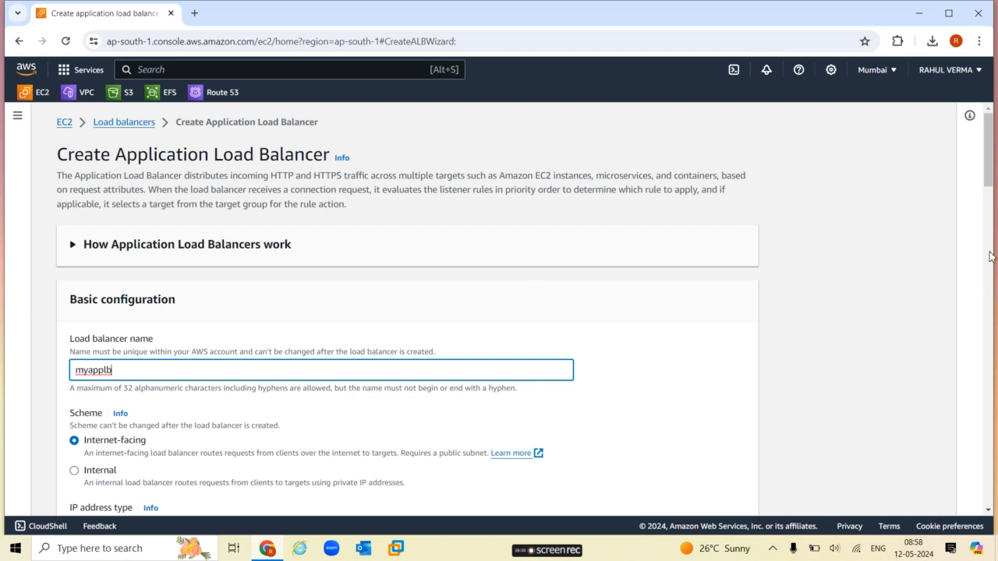
{"action": "left_click_drag", "start_coordinate": [990, 180], "coordinate": [994, 209]}
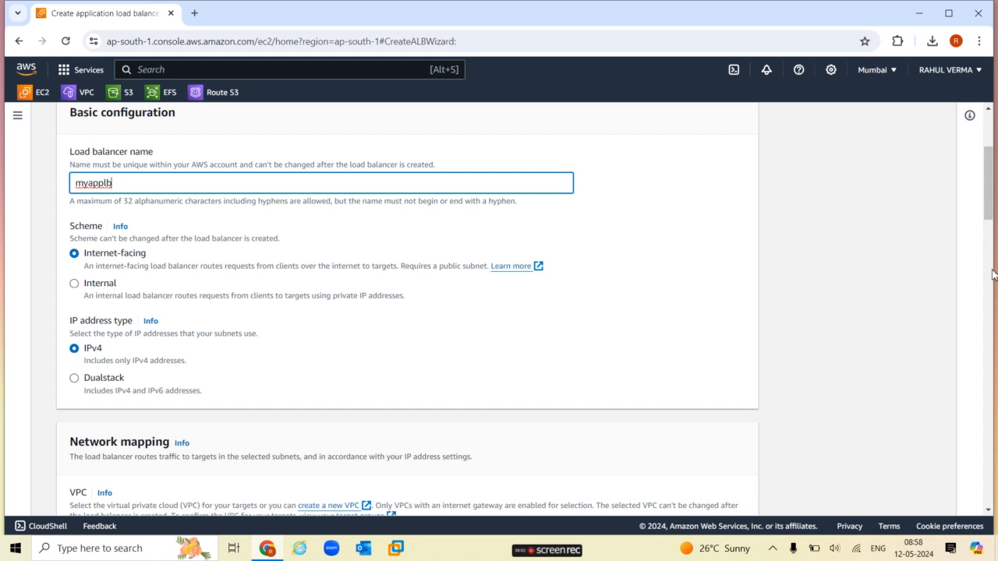
Add the ap-south-1a zone to the load balancer's network mapping and check which target groups the HTTP:80 listener offers
{"action": "left_click_drag", "start_coordinate": [990, 218], "coordinate": [993, 283]}
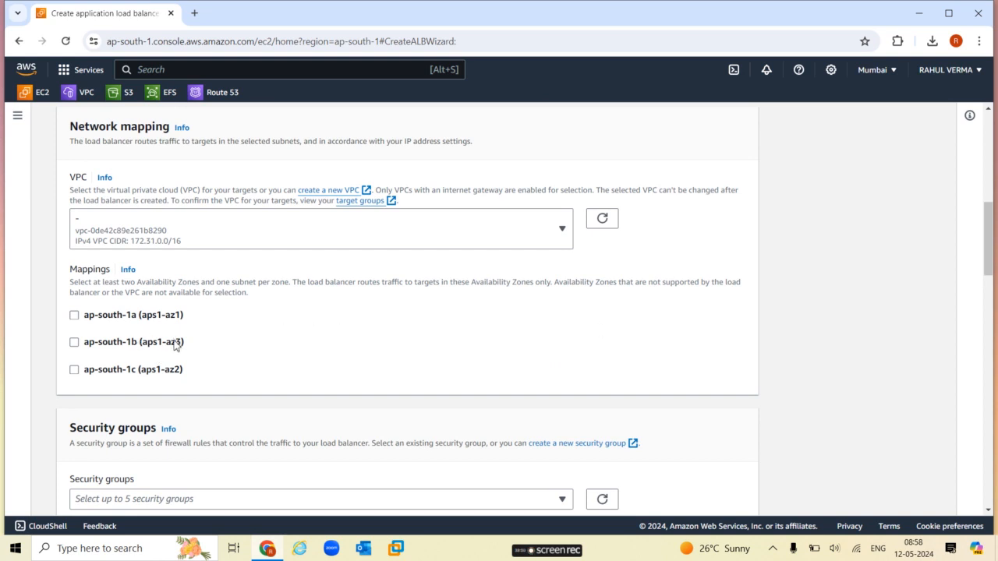
{"action": "left_click", "coordinate": [74, 316]}
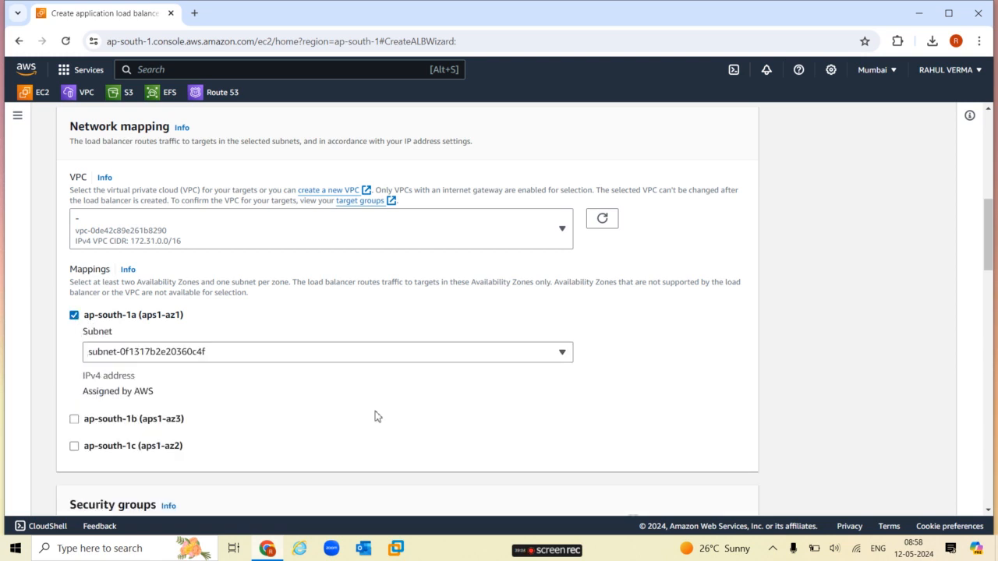
{"action": "left_click_drag", "start_coordinate": [994, 252], "coordinate": [992, 340]}
{"action": "left_click", "coordinate": [596, 372]}
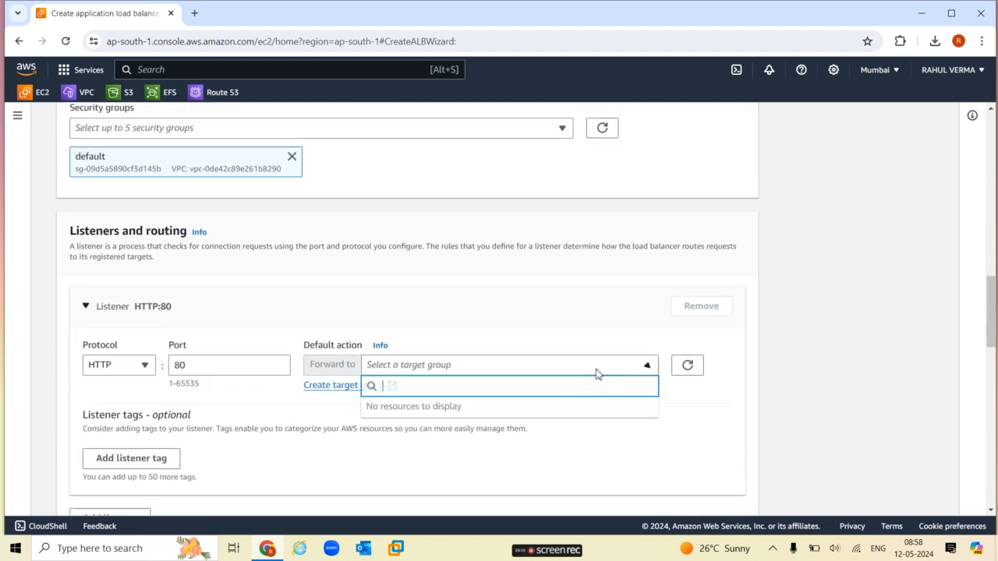
{"action": "left_click", "coordinate": [511, 332]}
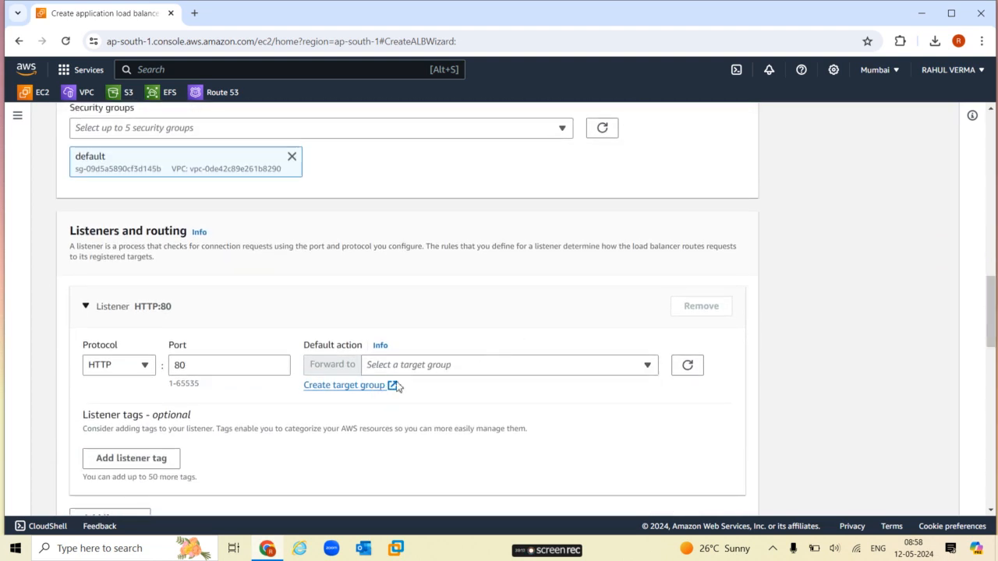
Start a new target group for the HTTP:80 listener with the IP addresses target type and the name mytg
{"action": "left_click", "coordinate": [370, 388]}
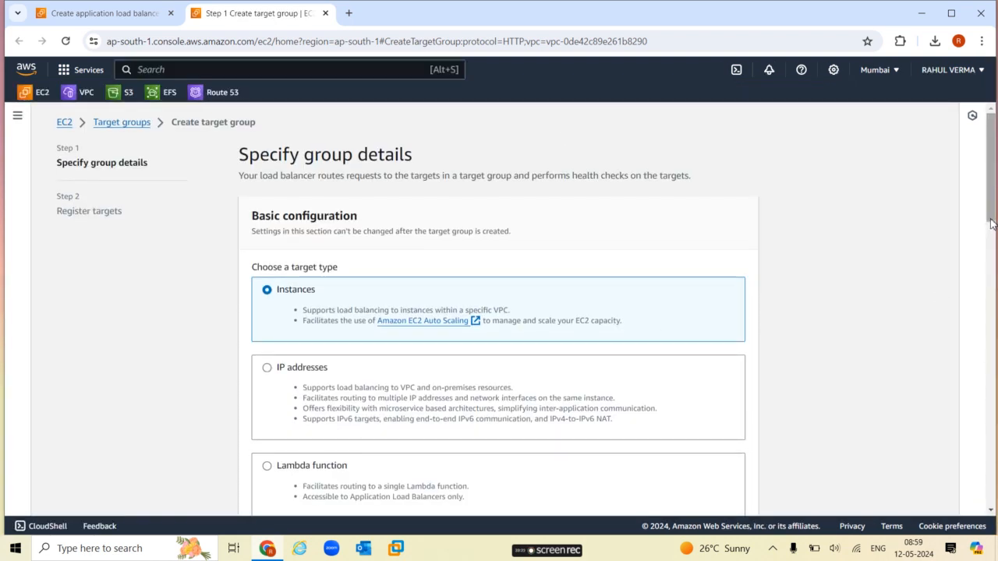
{"action": "left_click_drag", "start_coordinate": [991, 222], "coordinate": [994, 236]}
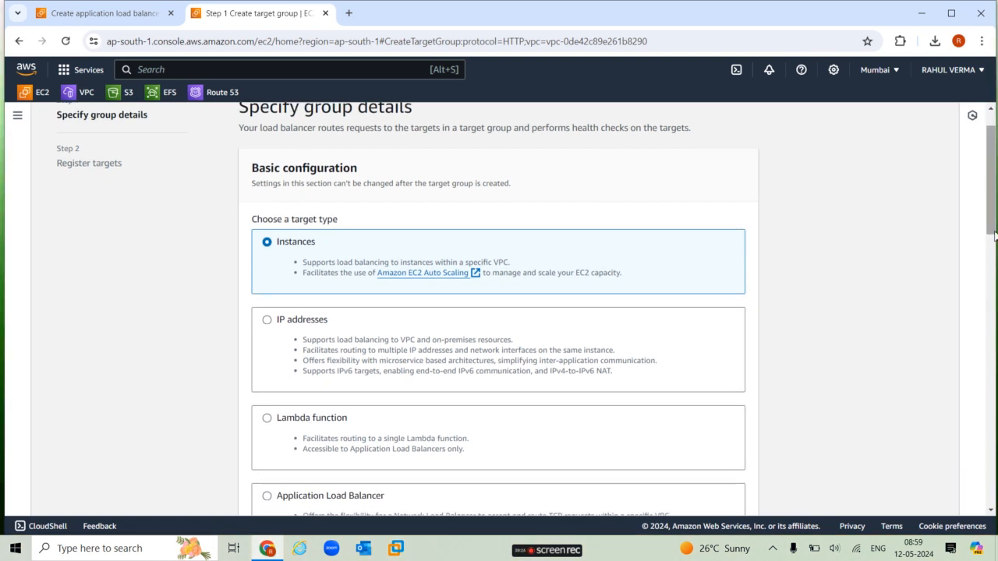
{"action": "left_click", "coordinate": [269, 321]}
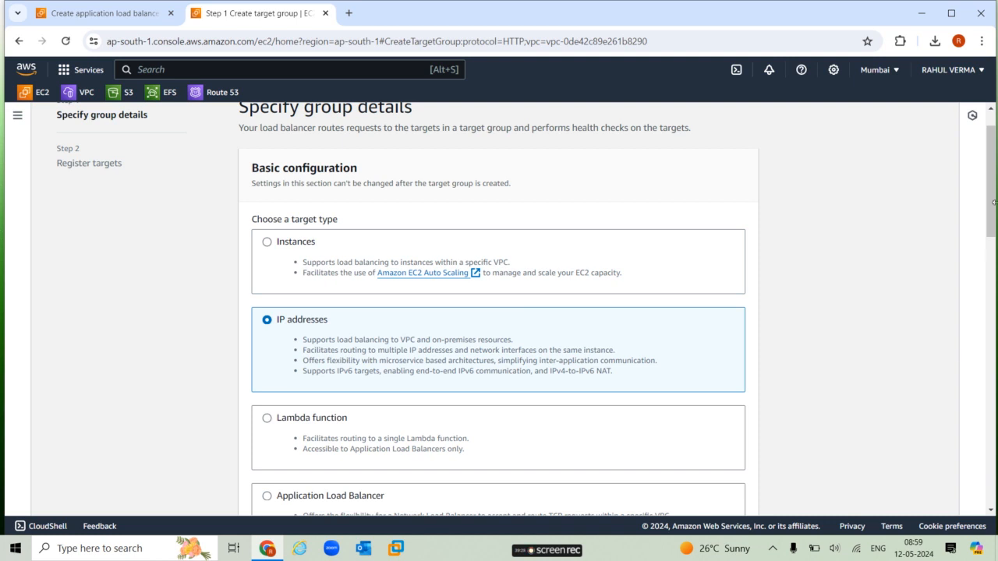
{"action": "left_click_drag", "start_coordinate": [992, 201], "coordinate": [993, 252]}
{"action": "left_click", "coordinate": [317, 379]}
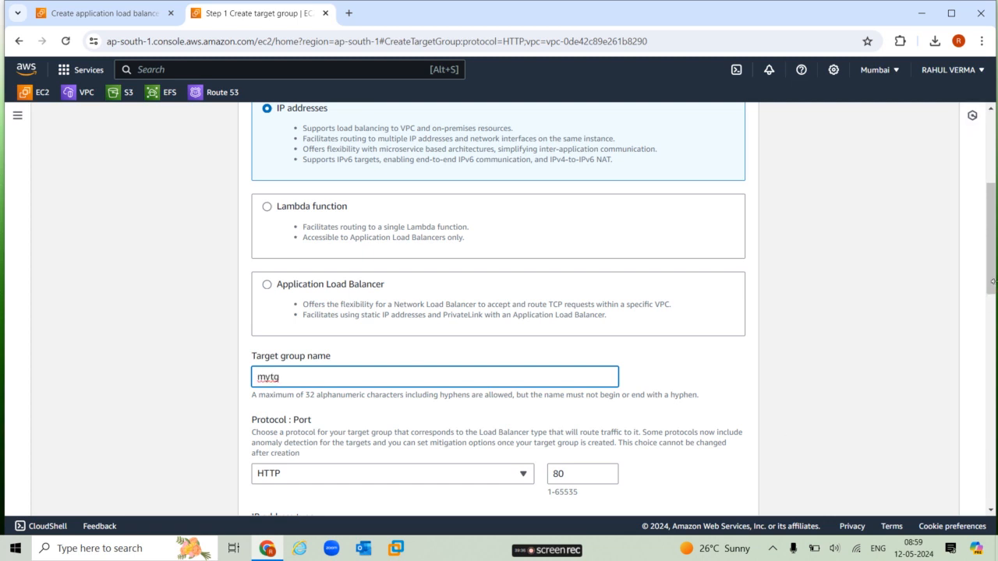
Assign target group mytg to vpc1, review the advanced health check settings and continue to registering targets
{"action": "left_click_drag", "start_coordinate": [991, 281], "coordinate": [993, 357]}
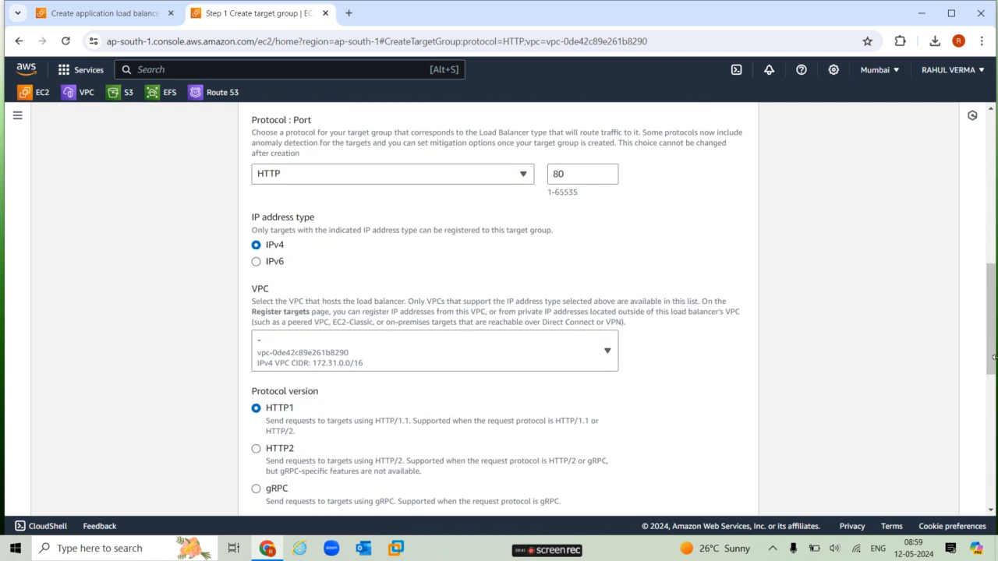
{"action": "left_click", "coordinate": [594, 360]}
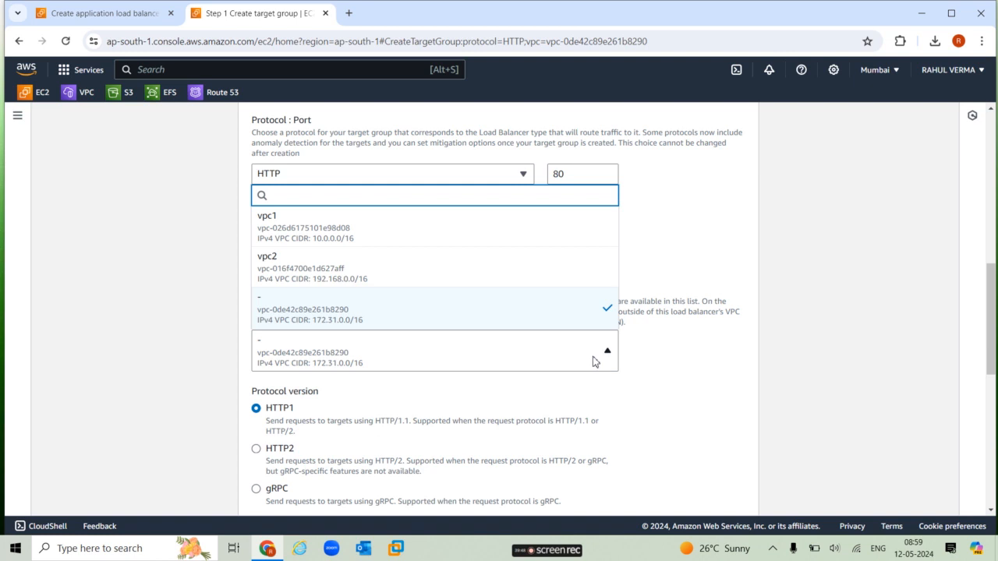
{"action": "left_click", "coordinate": [407, 231]}
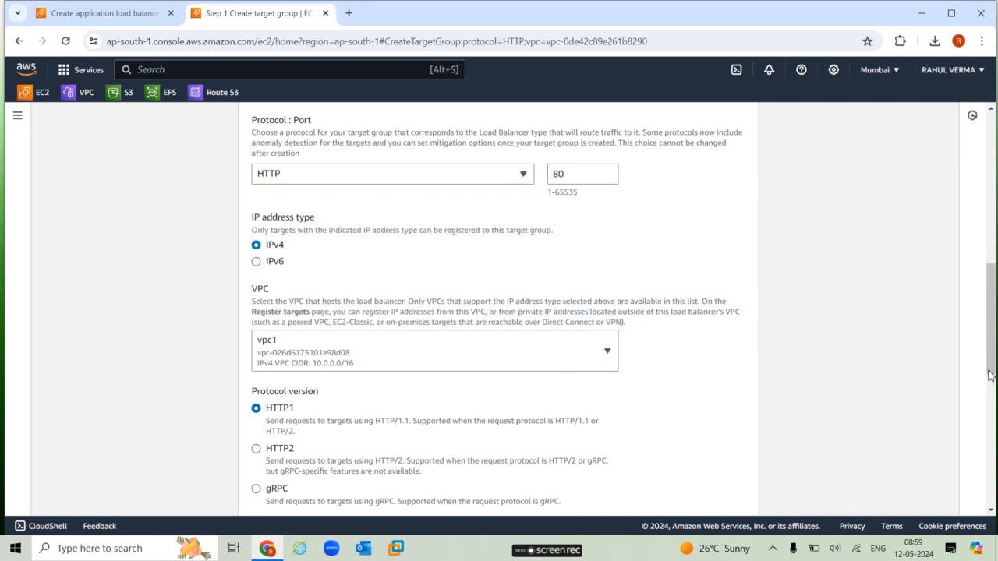
{"action": "left_click_drag", "start_coordinate": [993, 361], "coordinate": [994, 494]}
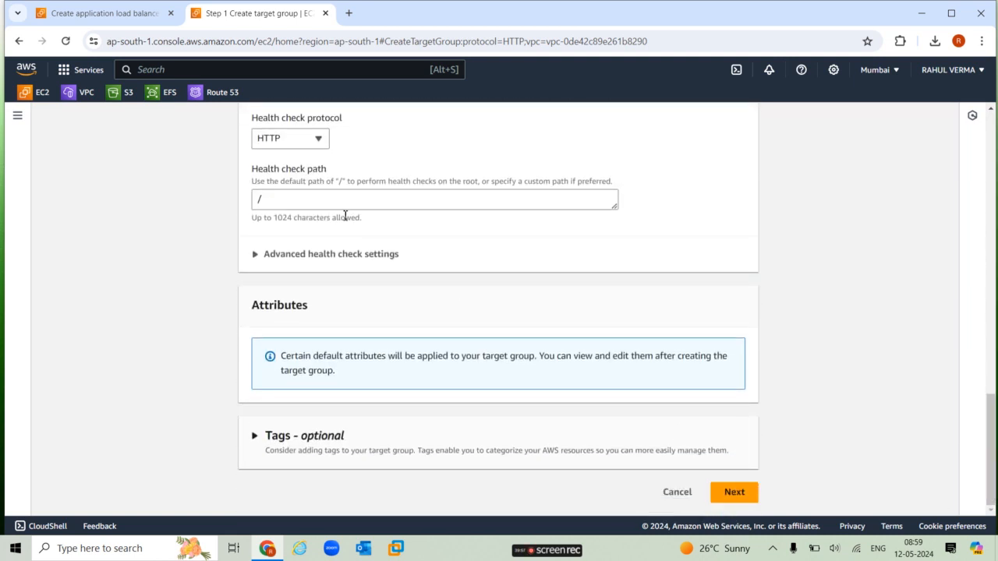
{"action": "left_click", "coordinate": [257, 258]}
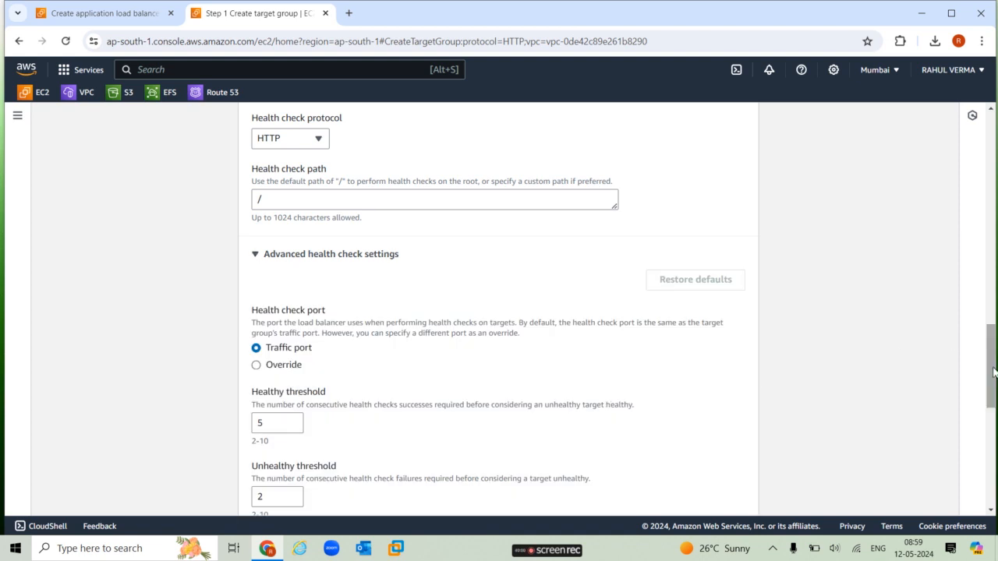
{"action": "left_click_drag", "start_coordinate": [991, 361], "coordinate": [991, 458]}
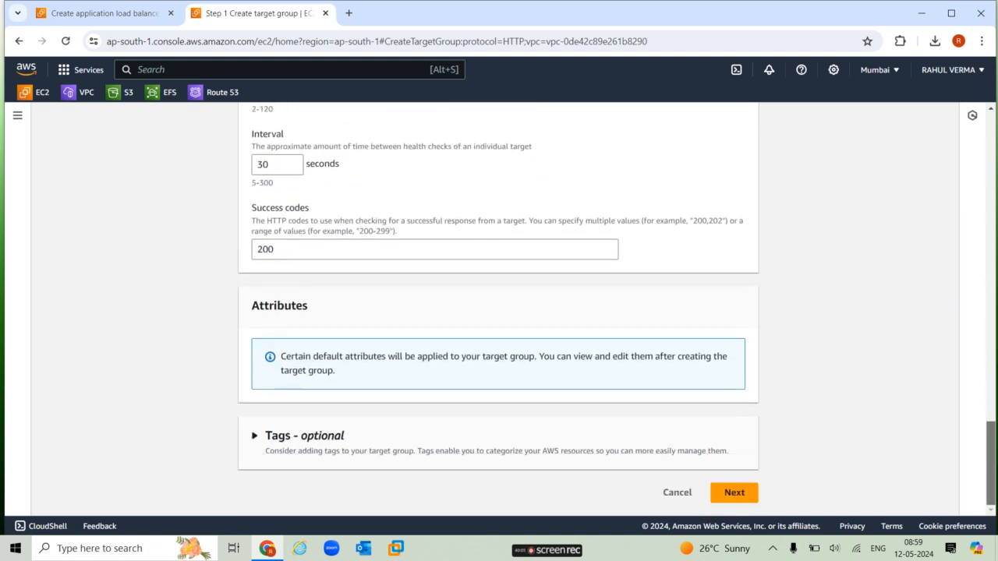
{"action": "left_click", "coordinate": [735, 493]}
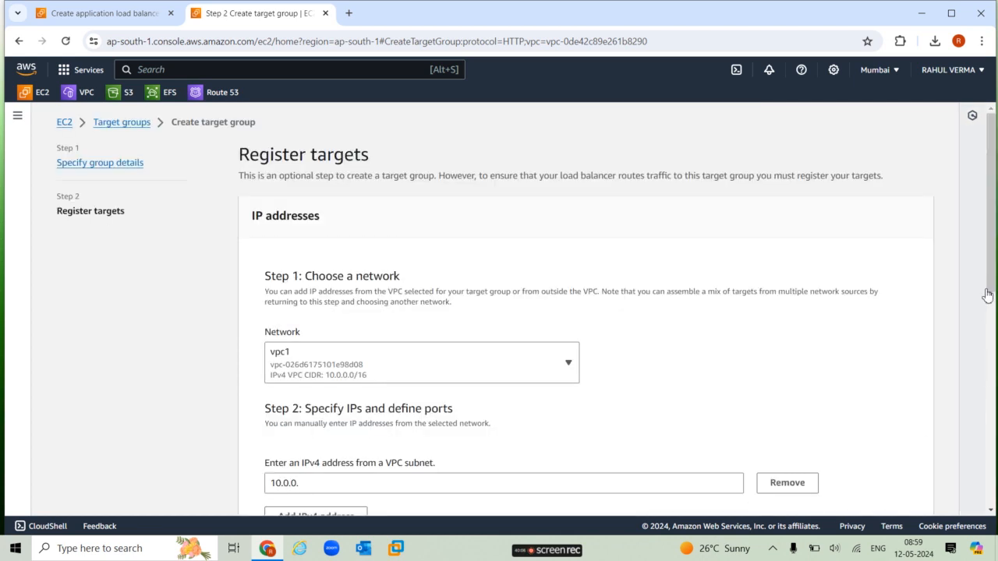
Clear the prefilled IPv4 address of the first vpc1 target
{"action": "left_click_drag", "start_coordinate": [992, 276], "coordinate": [992, 311]}
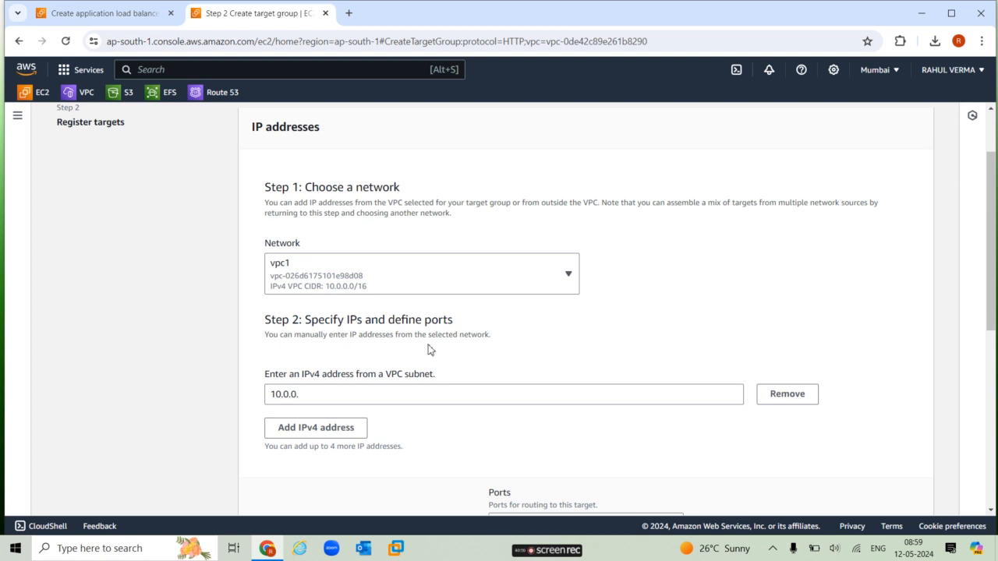
{"action": "left_click", "coordinate": [324, 393]}
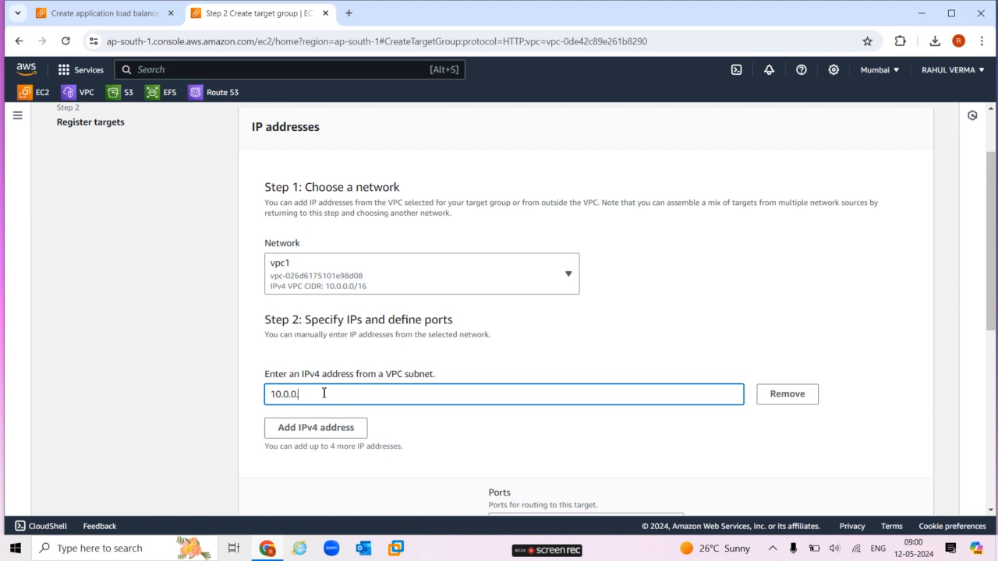
{"action": "key", "text": "BackSpace"}
{"action": "key", "text": "BackSpace"}
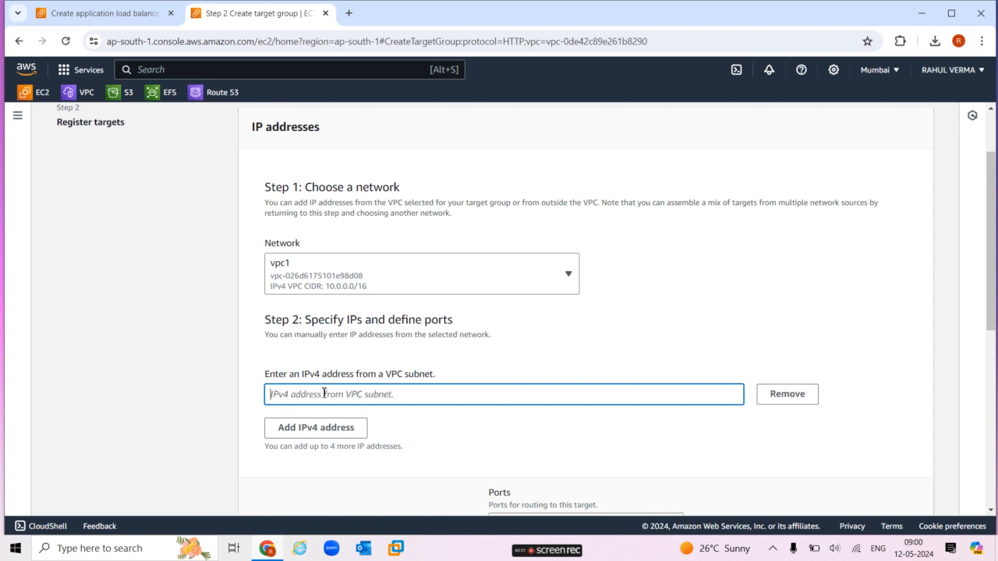
{"action": "left_click", "coordinate": [499, 285]}
{"action": "left_click", "coordinate": [456, 331]}
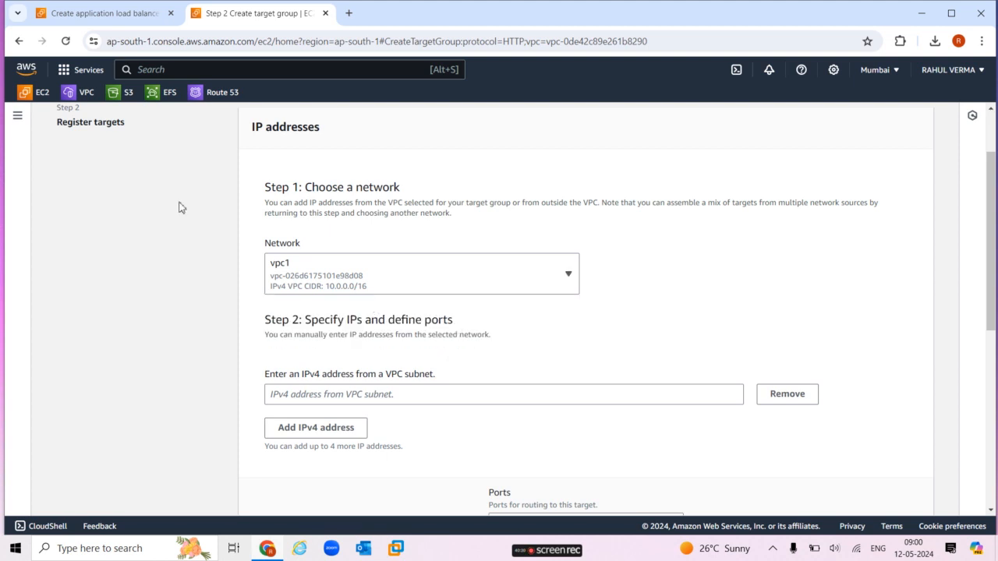
Copy vpc1-server1's private IPv4 address from the running EC2 instances and enter 10.0.1.126 as the first target address
{"action": "left_click", "coordinate": [78, 18]}
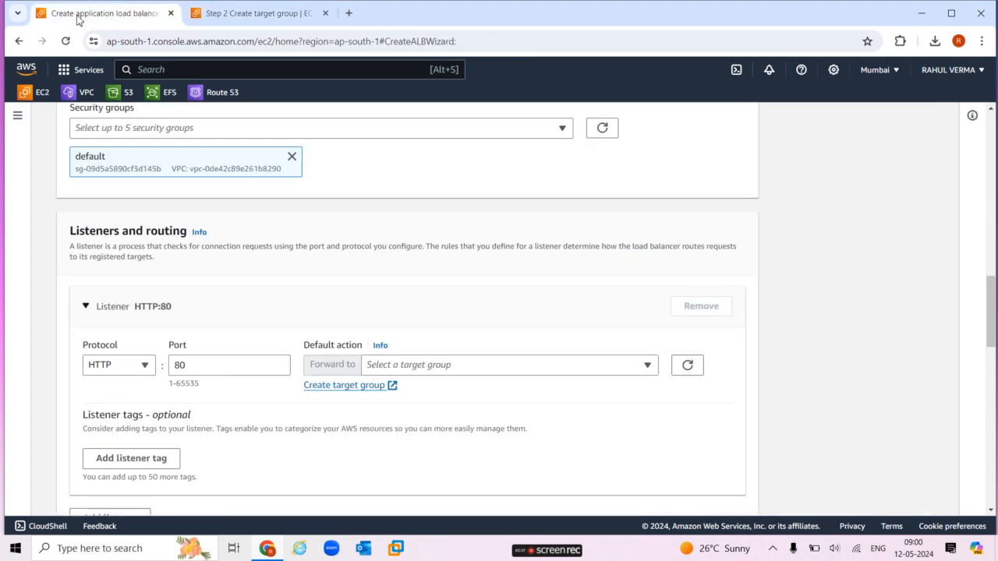
{"action": "left_click", "coordinate": [45, 93]}
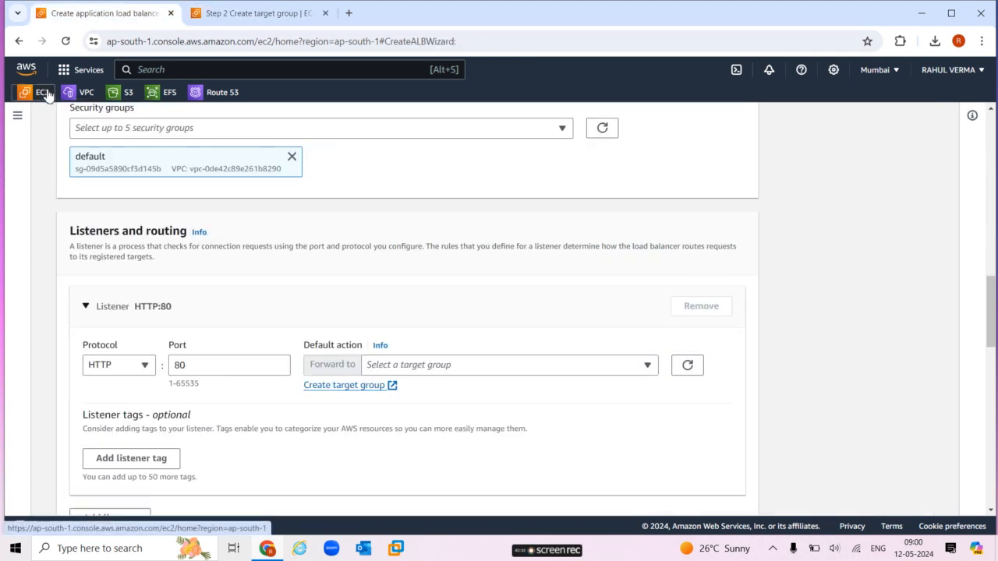
{"action": "left_click", "coordinate": [558, 124]}
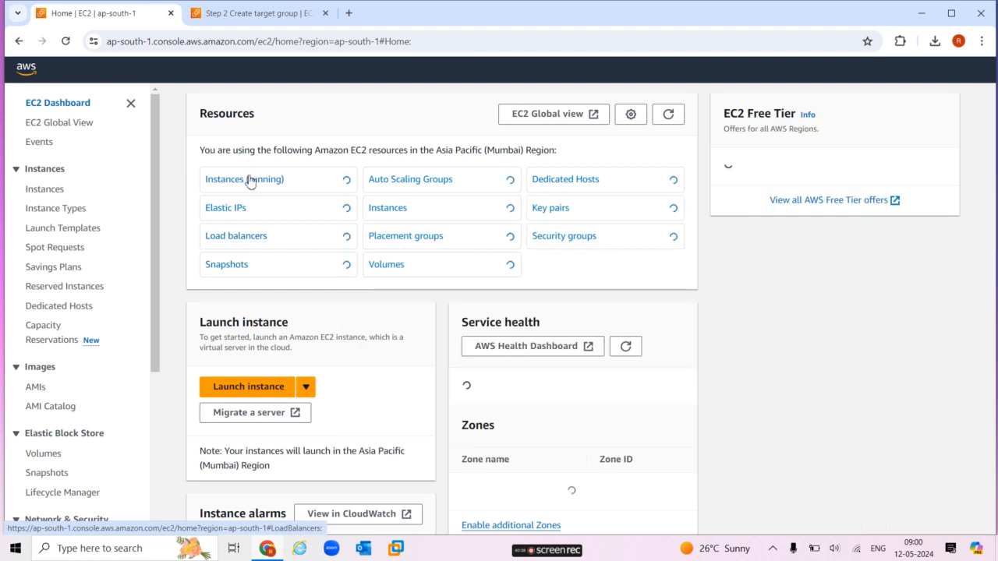
{"action": "left_click", "coordinate": [250, 180]}
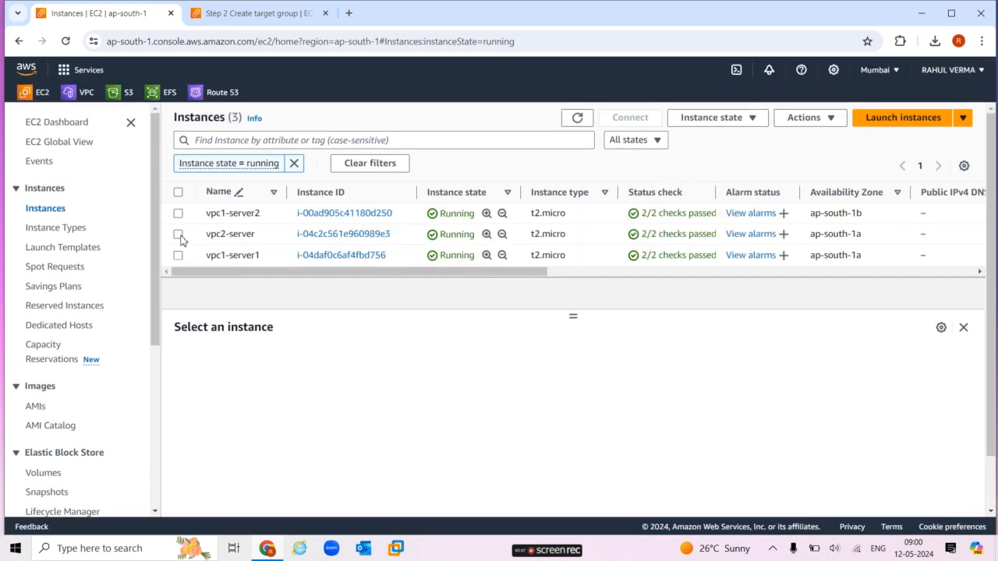
{"action": "left_click", "coordinate": [178, 256]}
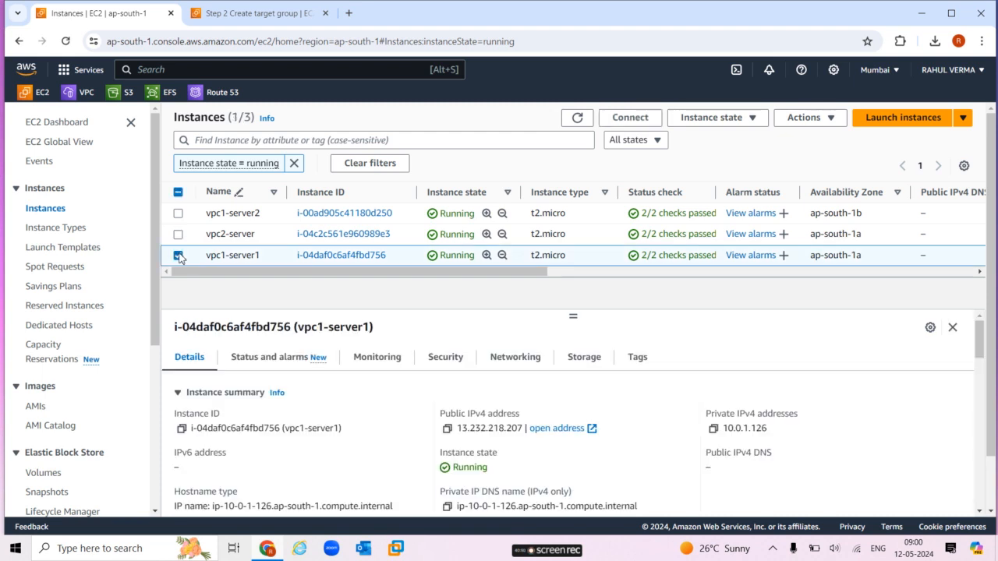
{"action": "left_click", "coordinate": [714, 430]}
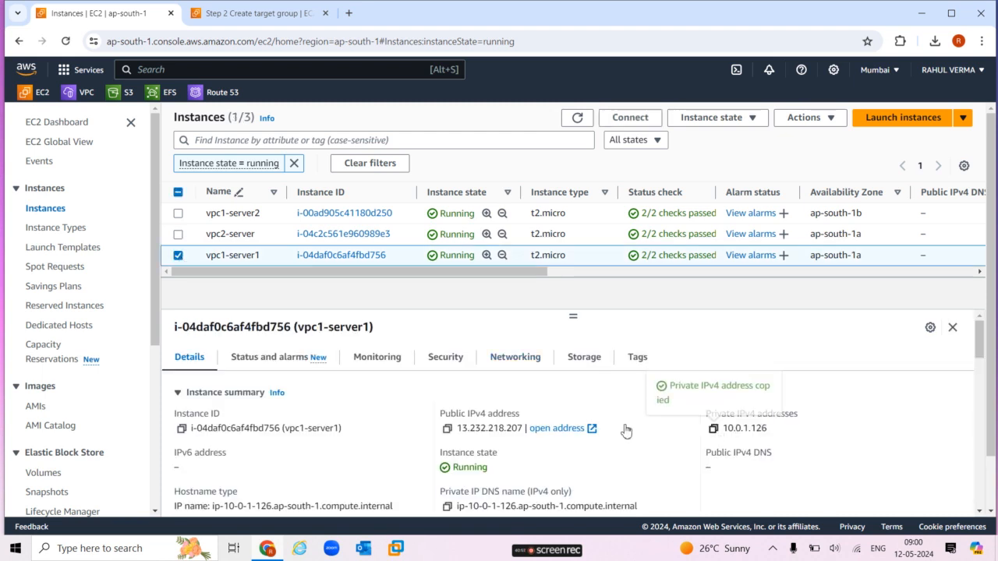
{"action": "left_click", "coordinate": [265, 13]}
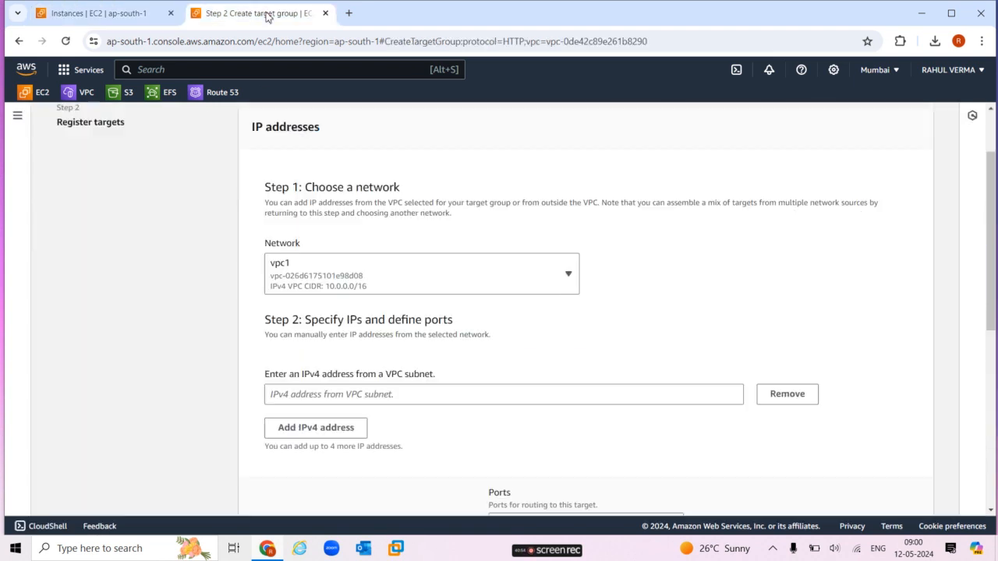
{"action": "left_click", "coordinate": [410, 394]}
{"action": "key", "text": "ctrl+v"}
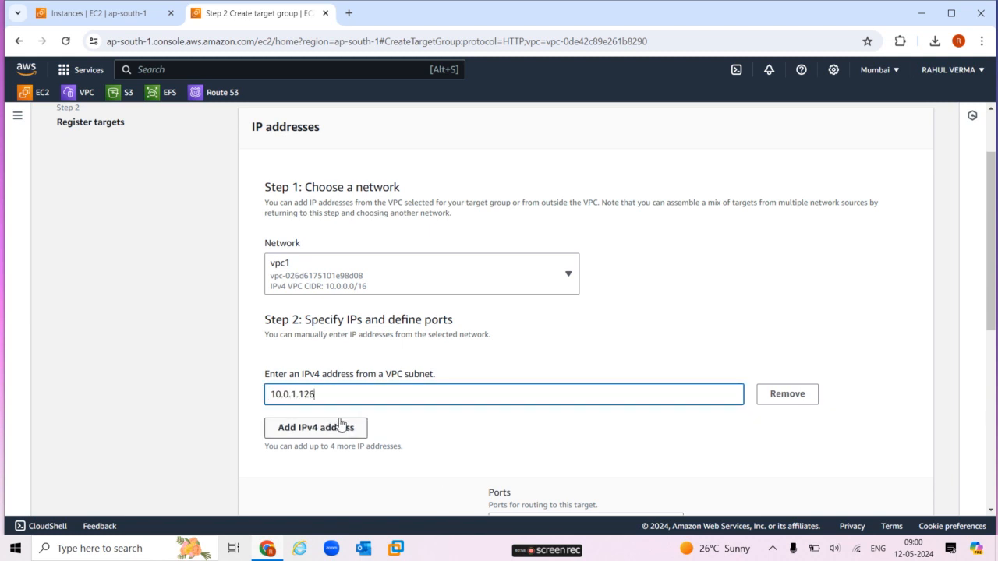
Add a second IPv4 address entry for the targets and copy vpc1-server2's private IPv4 address from the running instances
{"action": "left_click_drag", "start_coordinate": [995, 288], "coordinate": [994, 316]}
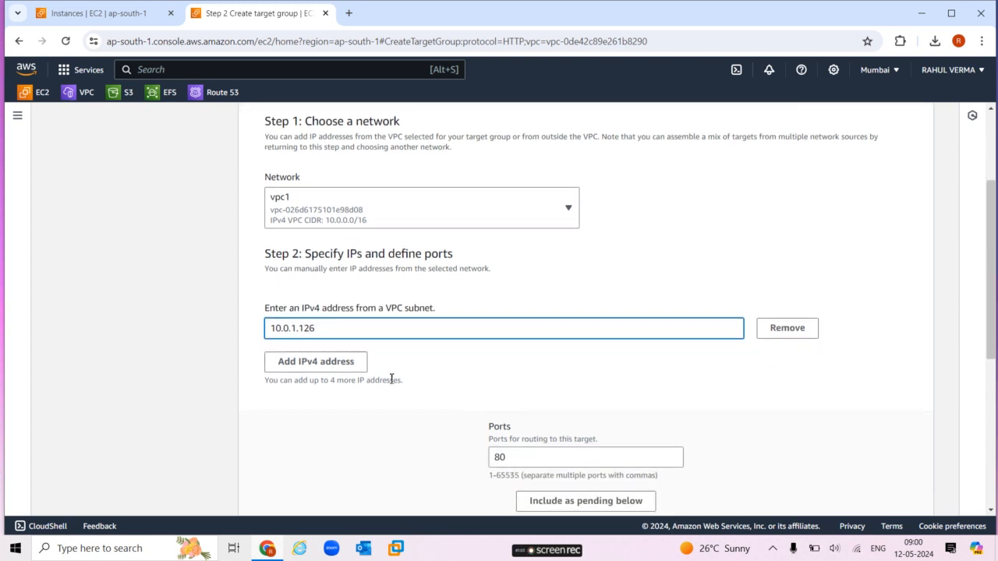
{"action": "left_click", "coordinate": [334, 362]}
{"action": "type", "text": "10.0.0."}
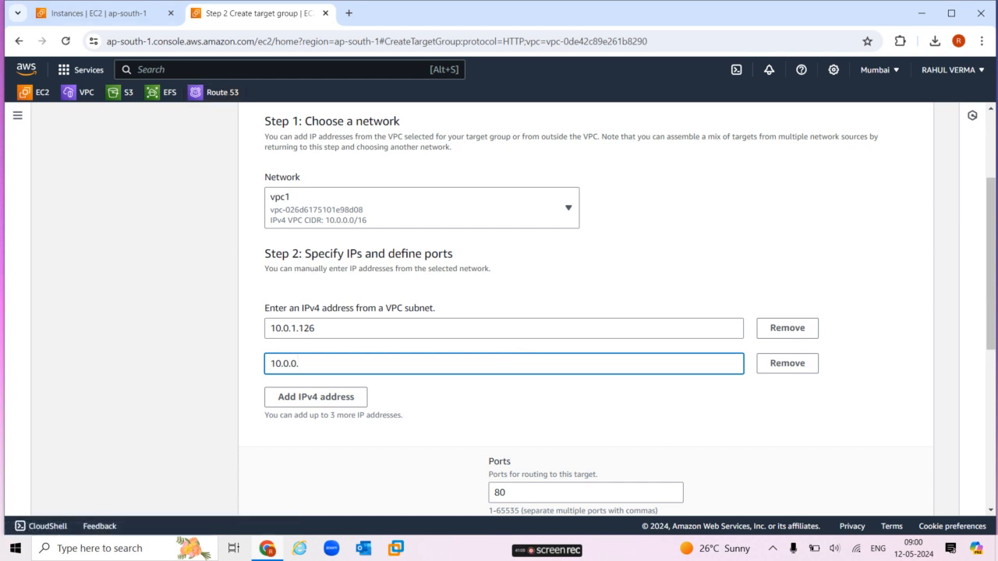
{"action": "left_click", "coordinate": [102, 13]}
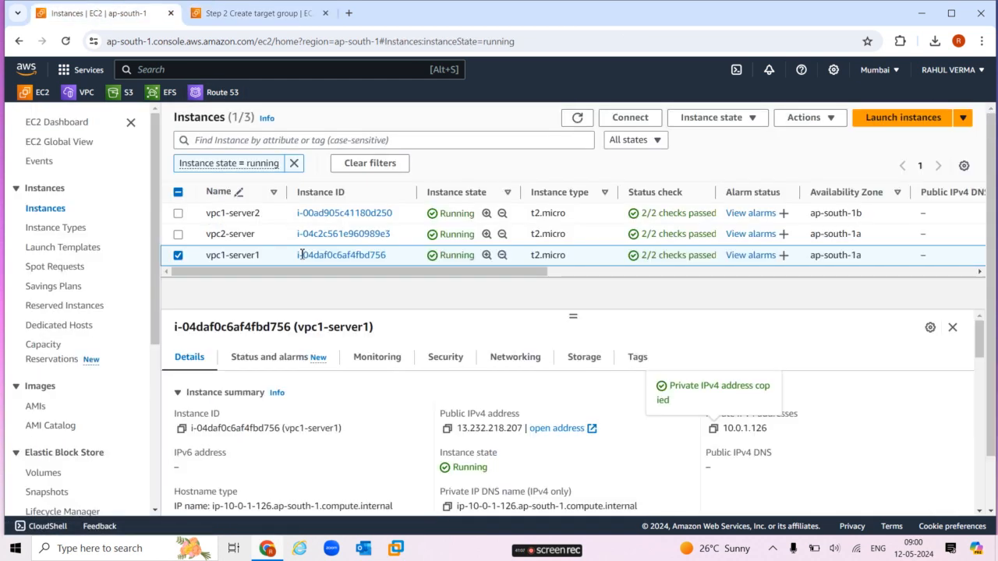
{"action": "left_click", "coordinate": [179, 254]}
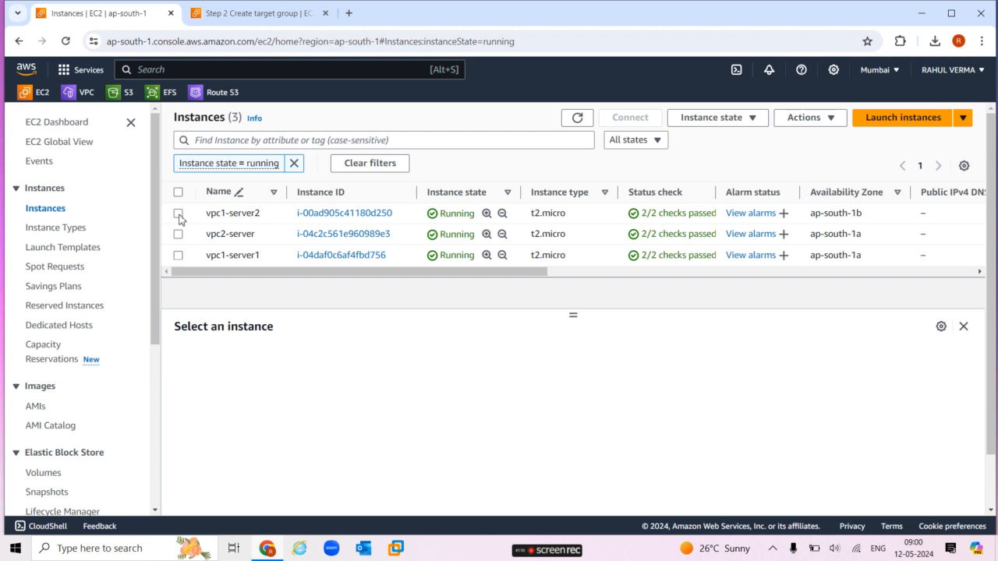
{"action": "left_click", "coordinate": [179, 213]}
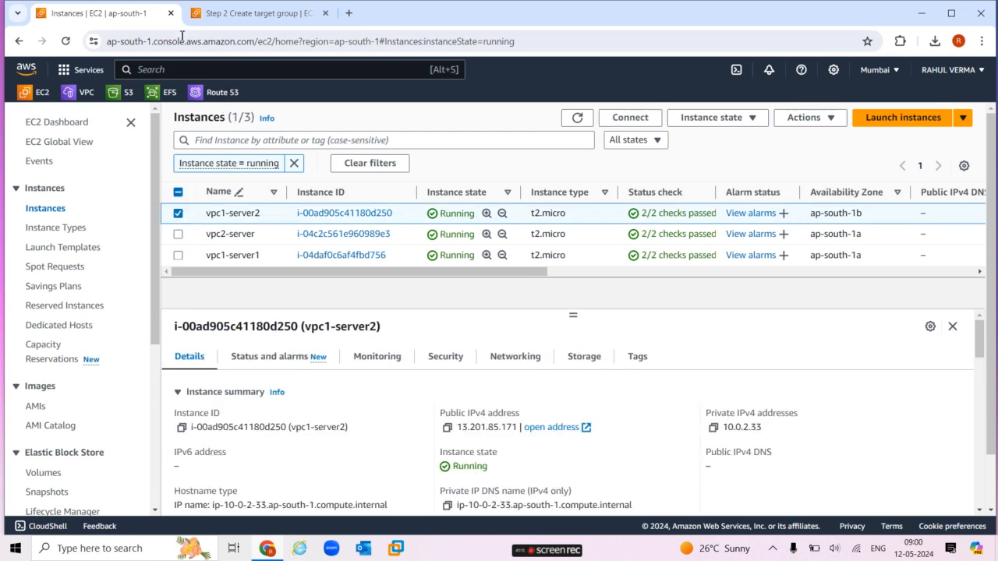
{"action": "left_click", "coordinate": [236, 13]}
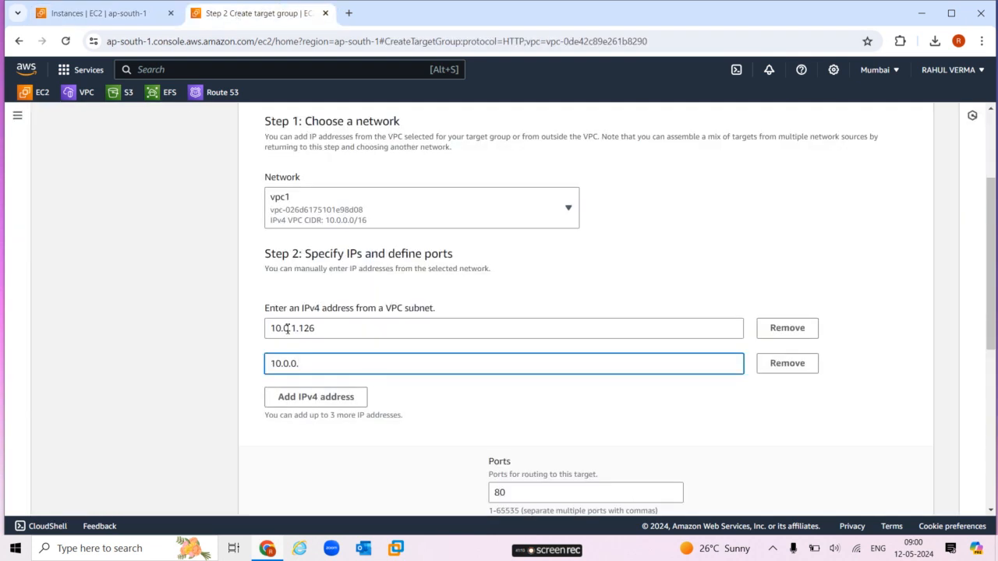
{"action": "left_click", "coordinate": [133, 12]}
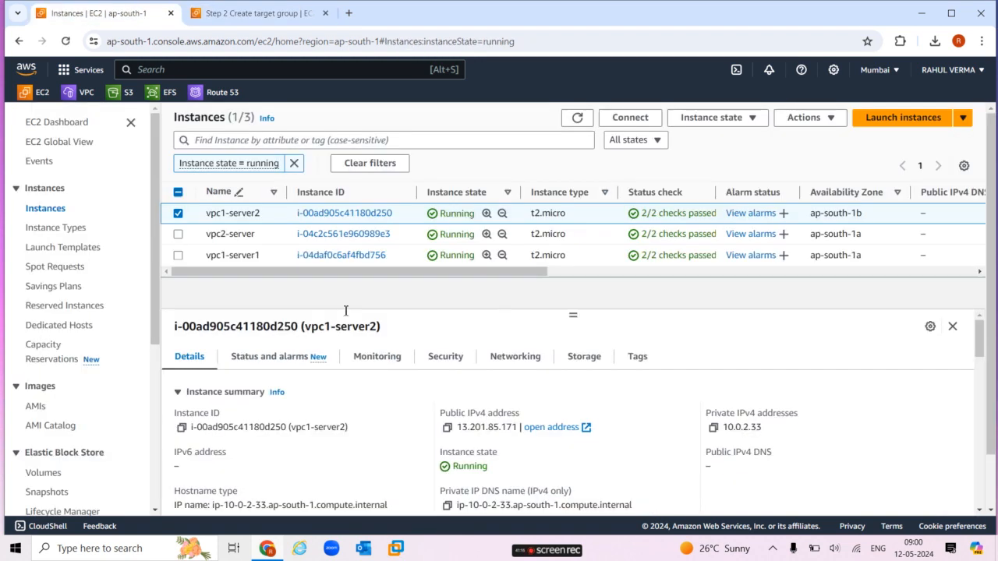
{"action": "left_click", "coordinate": [713, 427]}
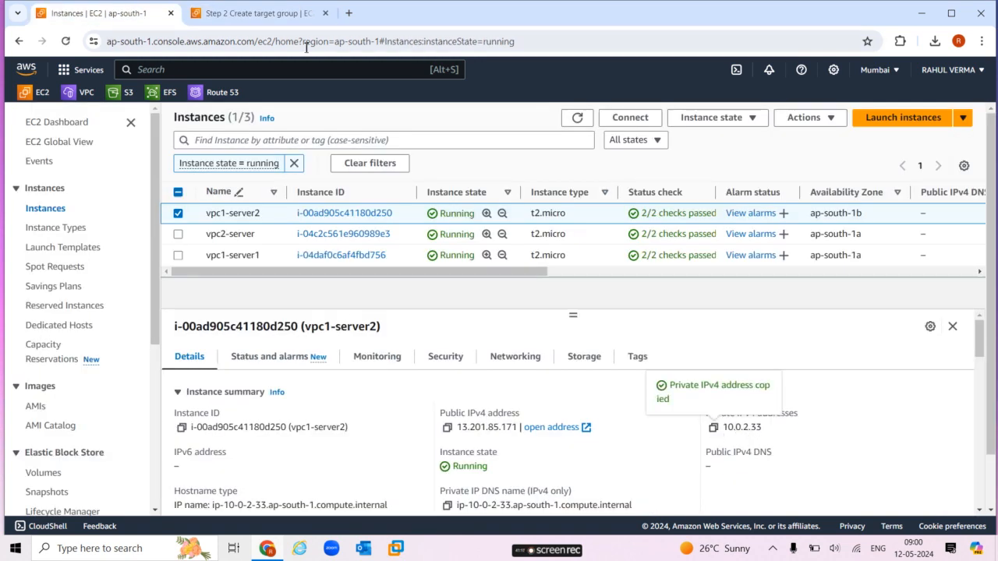
Replace the prefilled second target address with 10.0.2.33
{"action": "left_click", "coordinate": [267, 14]}
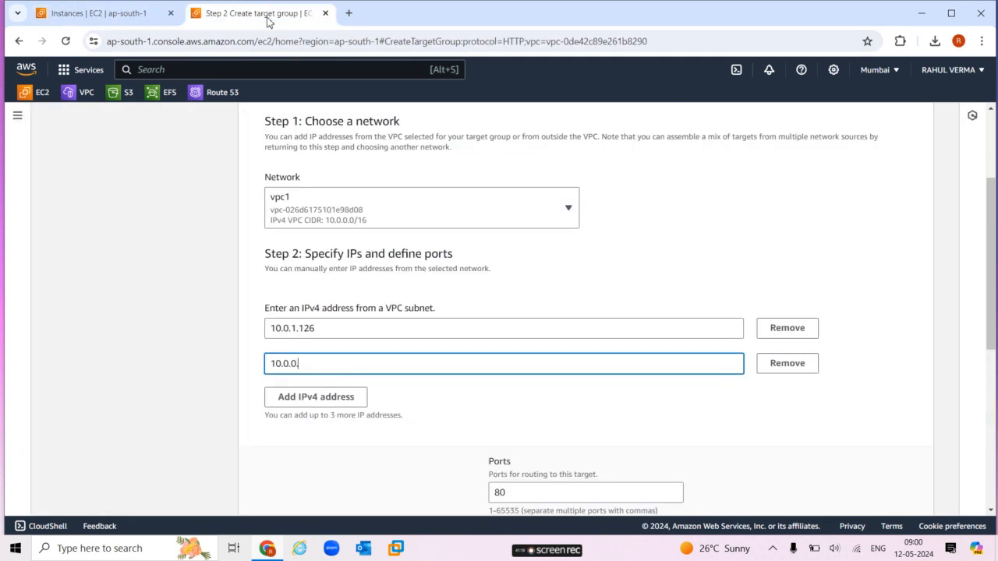
{"action": "key", "text": "BackSpace"}
{"action": "key", "text": "BackSpace"}
{"action": "key", "text": "BackSpace"}
{"action": "key", "text": "BackSpace"}
{"action": "key", "text": "BackSpace"}
{"action": "key", "text": "BackSpace"}
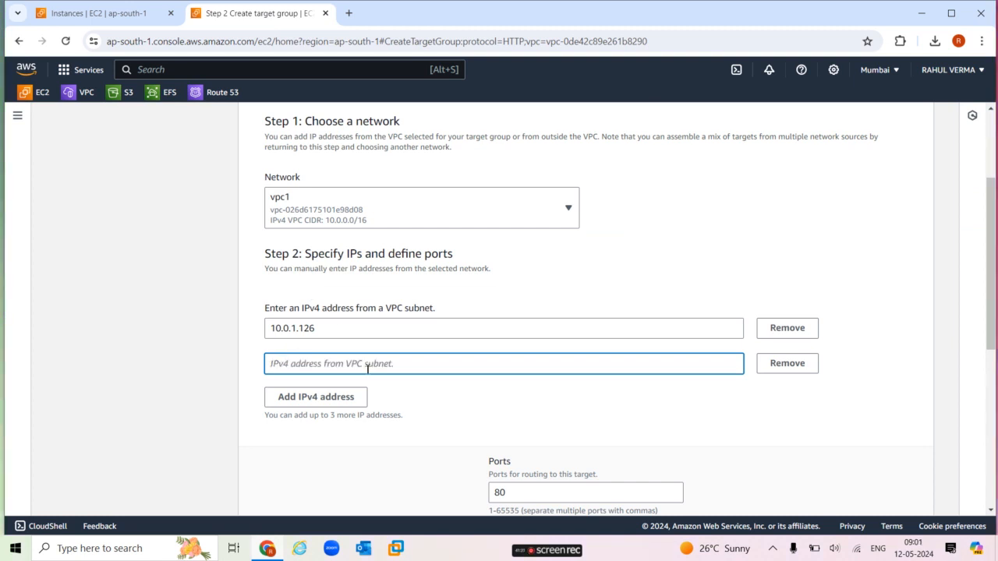
{"action": "key", "text": "ctrl+v"}
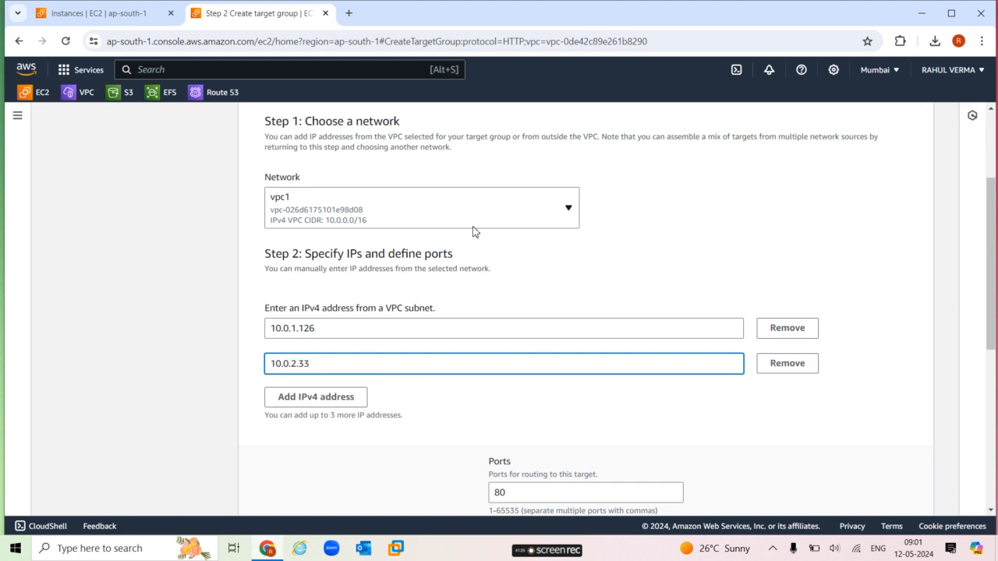
Switch the target network to Other private IP address and enter vpc2-server's private IPv4 address, 192.168.1.143, copied from the running instances
{"action": "left_click", "coordinate": [566, 217]}
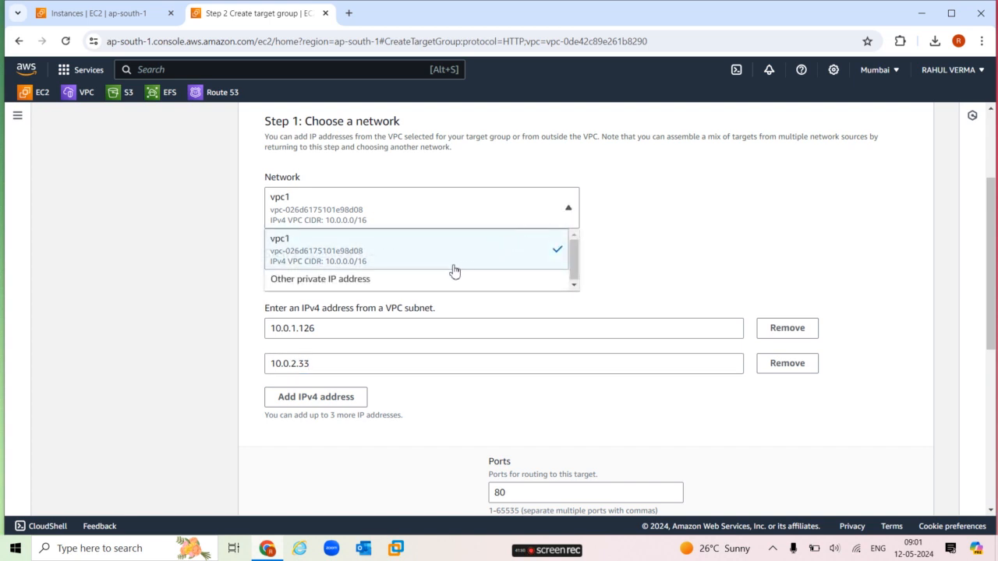
{"action": "left_click", "coordinate": [393, 281]}
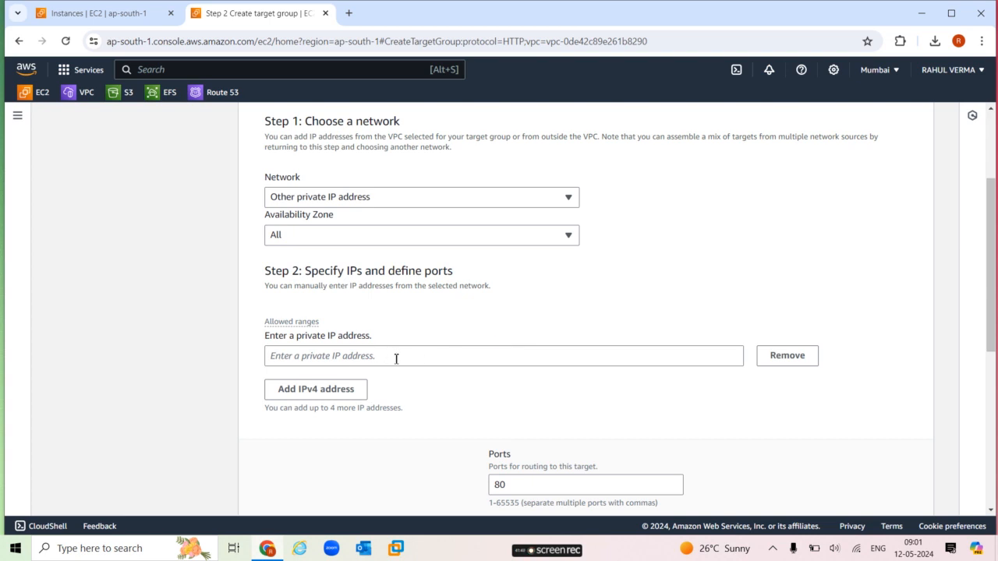
{"action": "left_click", "coordinate": [138, 14]}
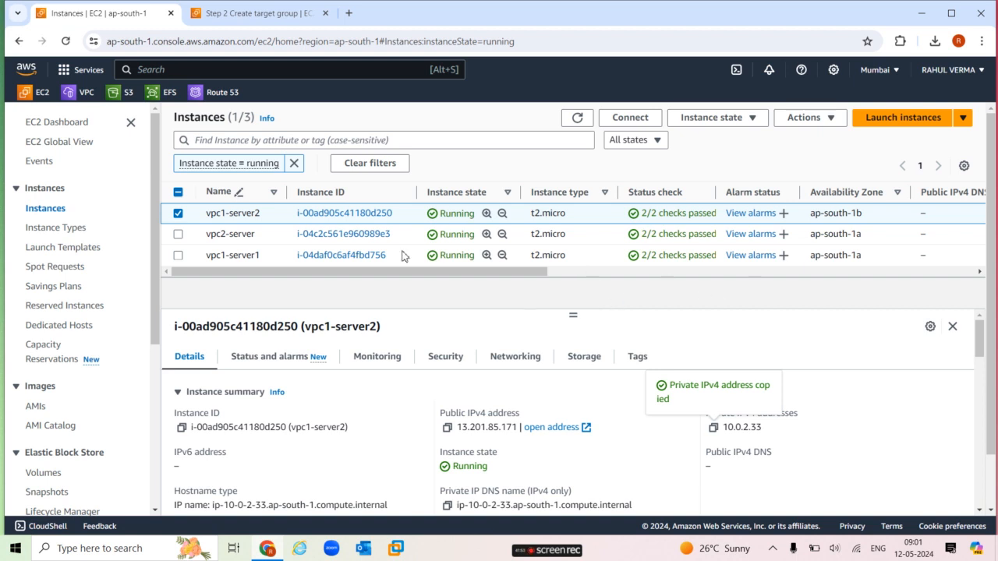
{"action": "left_click", "coordinate": [179, 214]}
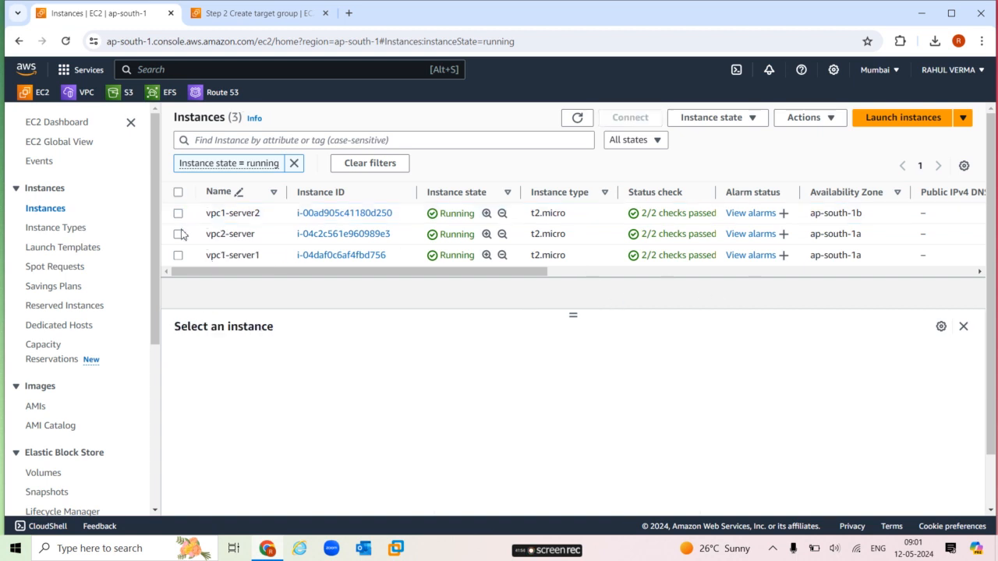
{"action": "left_click", "coordinate": [179, 235]}
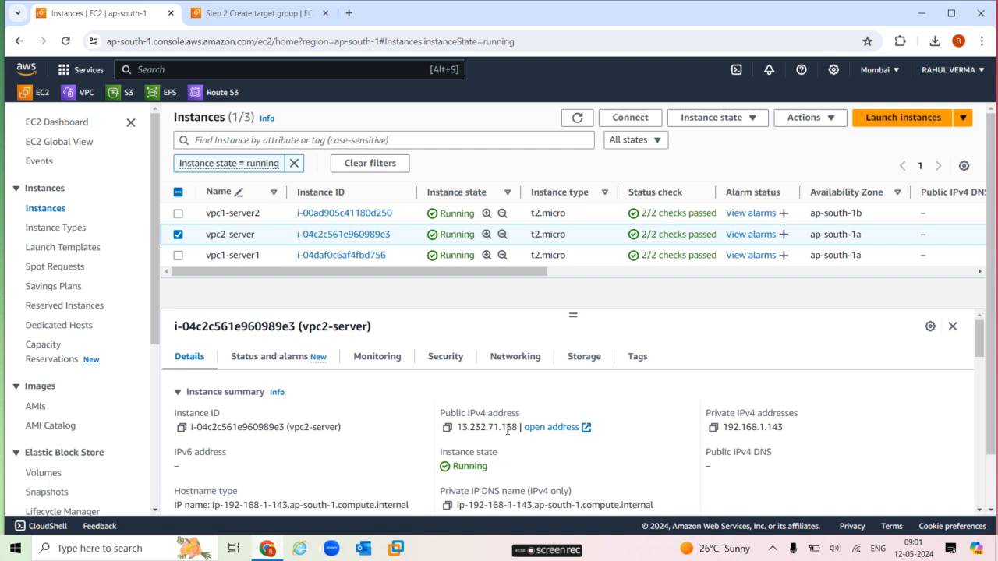
{"action": "left_click", "coordinate": [713, 427]}
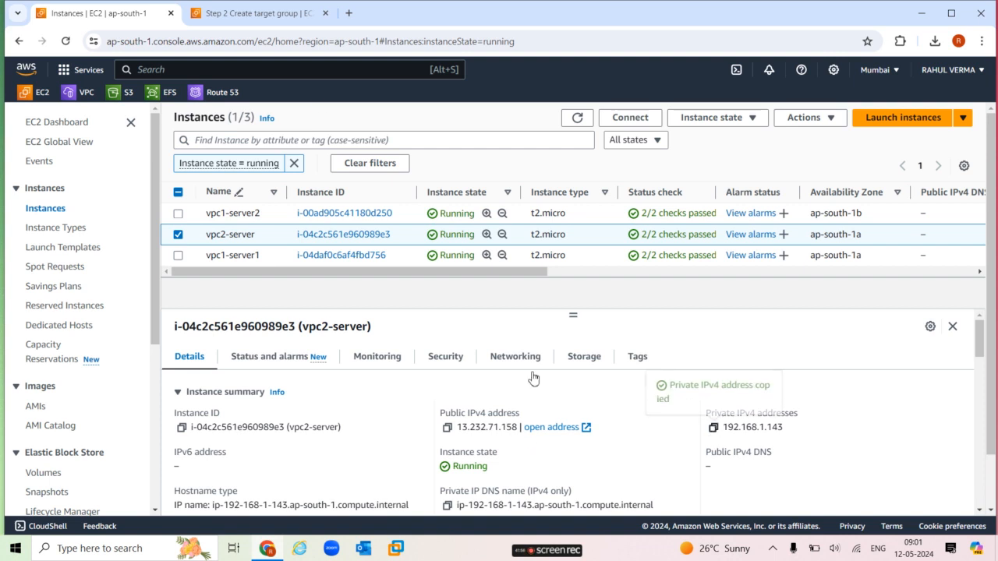
{"action": "left_click", "coordinate": [253, 13]}
{"action": "left_click", "coordinate": [375, 357]}
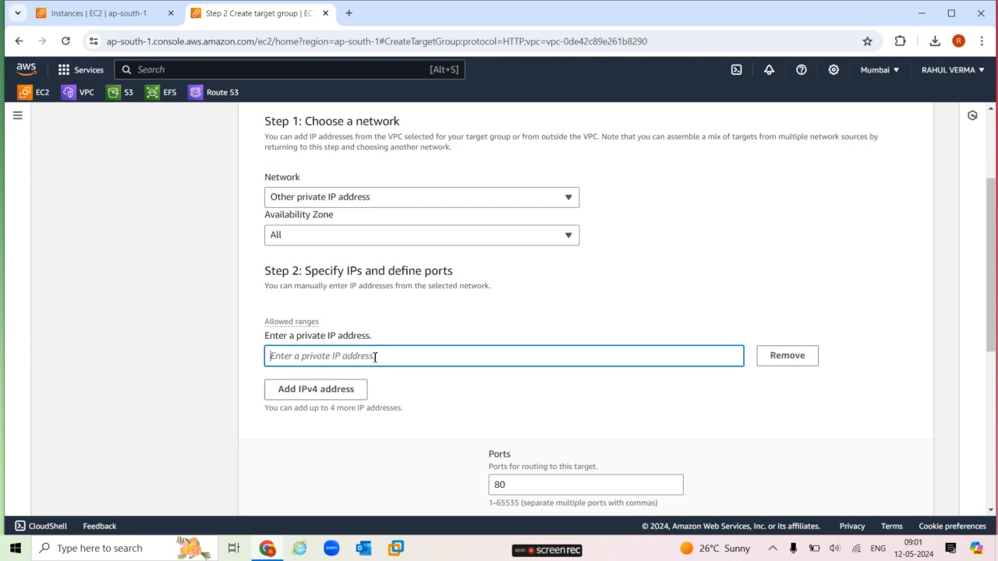
{"action": "key", "text": "ctrl+v"}
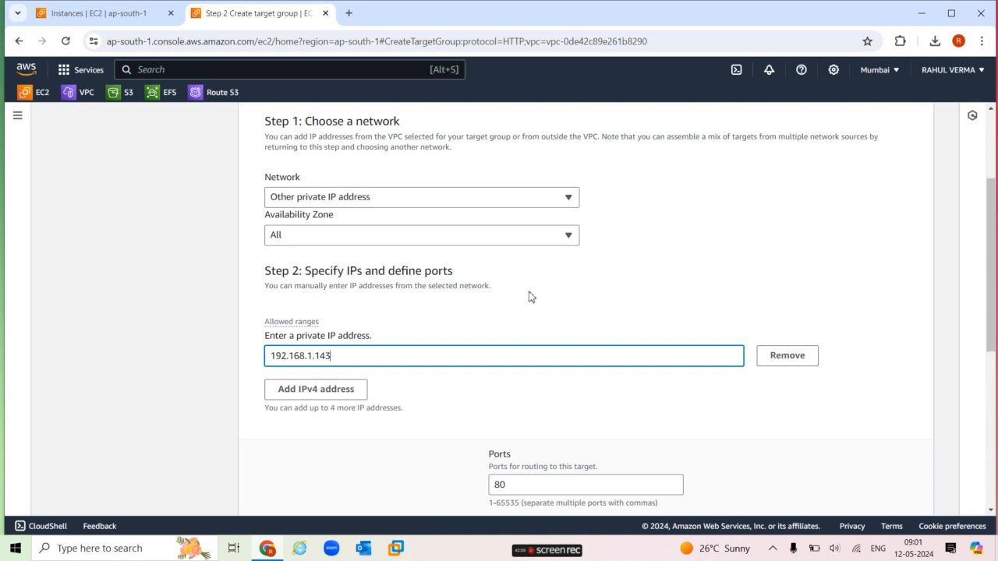
{"action": "left_click", "coordinate": [534, 249]}
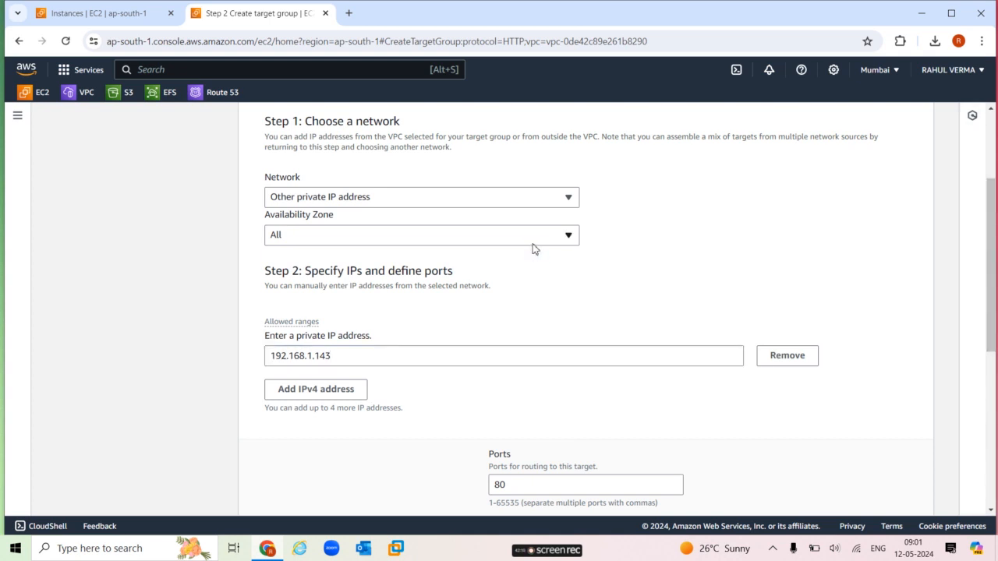
{"action": "left_click", "coordinate": [531, 239]}
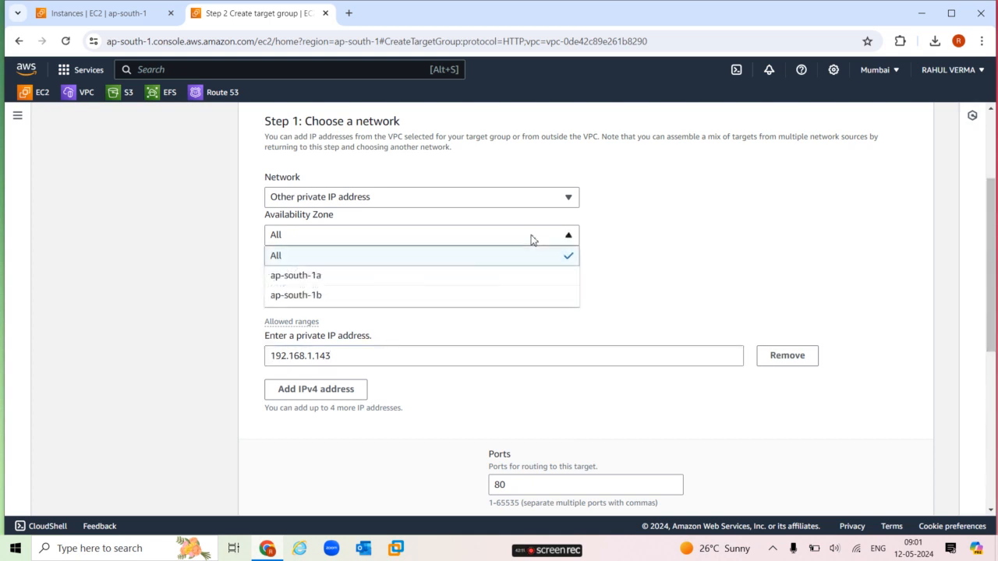
{"action": "left_click", "coordinate": [615, 262]}
{"action": "left_click_drag", "start_coordinate": [993, 331], "coordinate": [996, 485]}
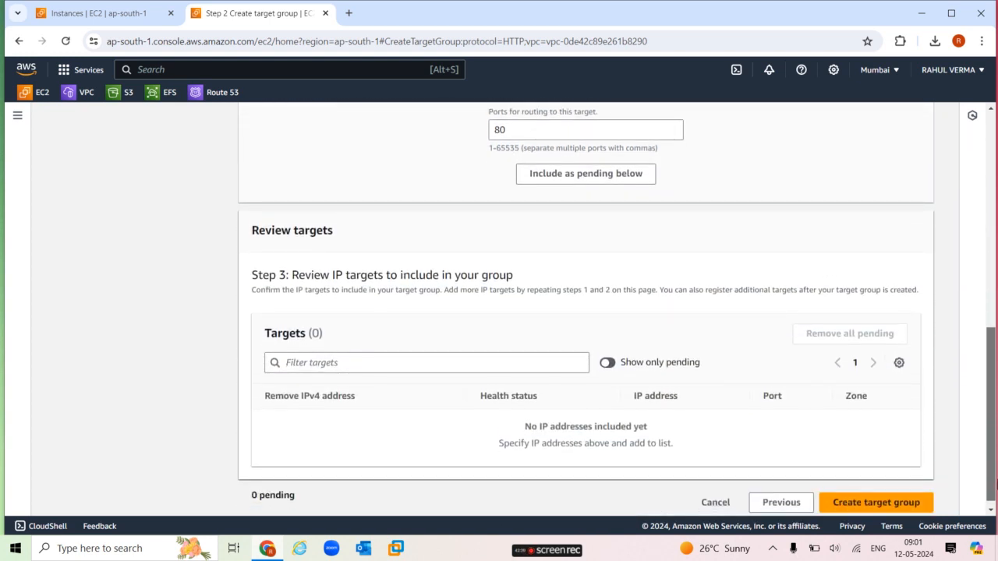
{"action": "scroll", "coordinate": [978, 428], "scroll_direction": "up", "scroll_amount": 2}
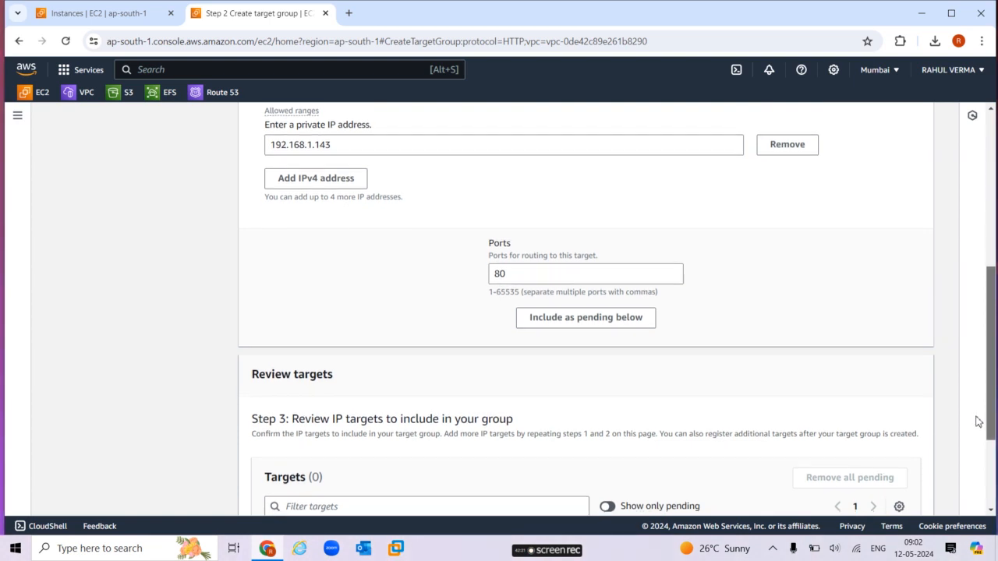
{"action": "scroll", "coordinate": [971, 390], "scroll_direction": "up", "scroll_amount": 1}
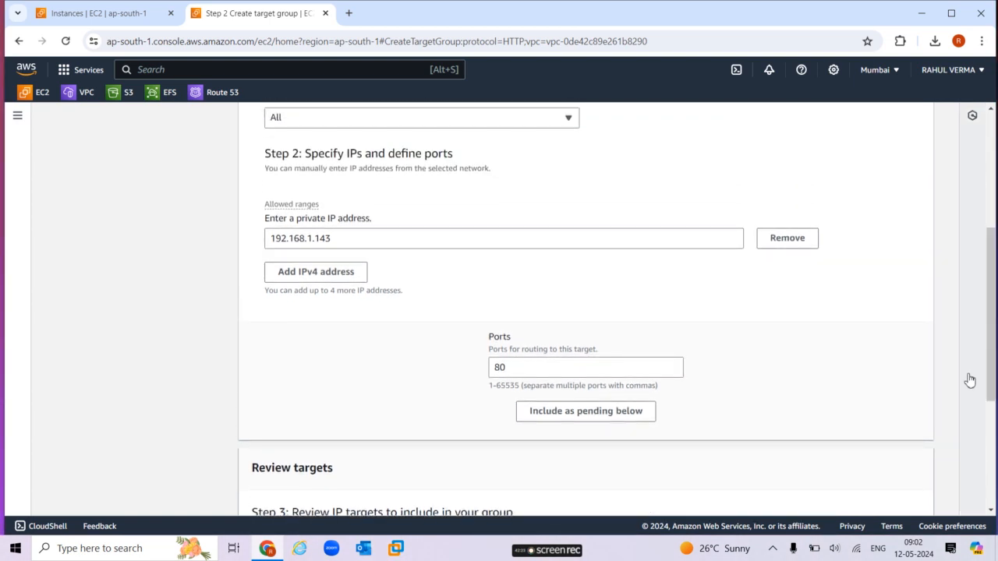
{"action": "left_click", "coordinate": [331, 276]}
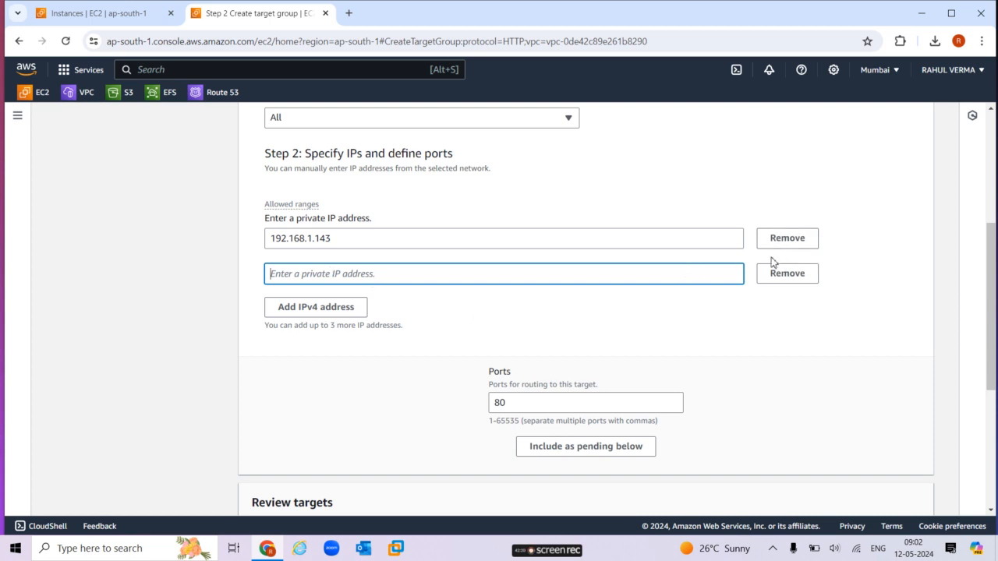
{"action": "left_click_drag", "start_coordinate": [992, 330], "coordinate": [986, 300]}
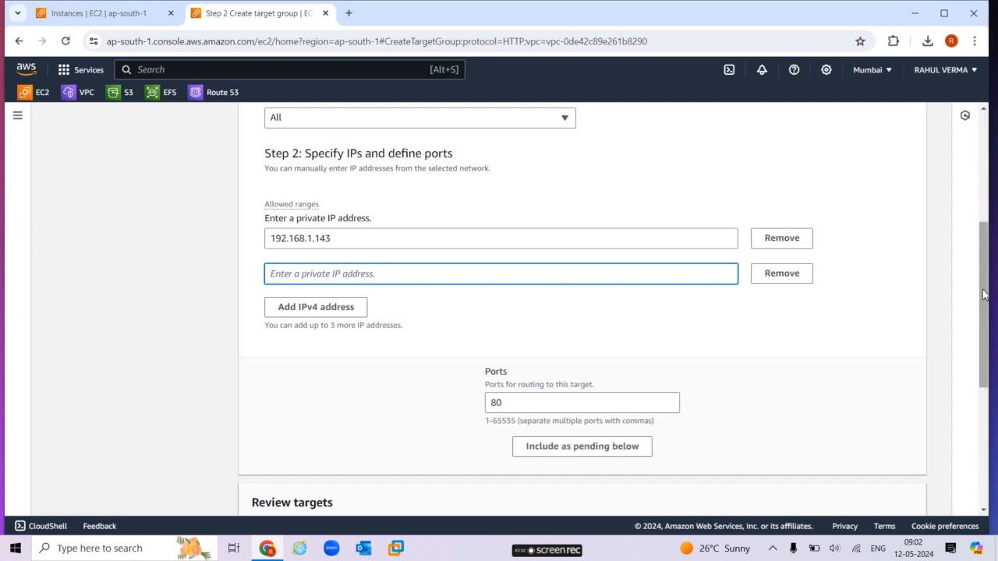
{"action": "scroll", "coordinate": [984, 295], "scroll_direction": "up", "scroll_amount": 3}
{"action": "scroll", "coordinate": [984, 269], "scroll_direction": "down", "scroll_amount": 1}
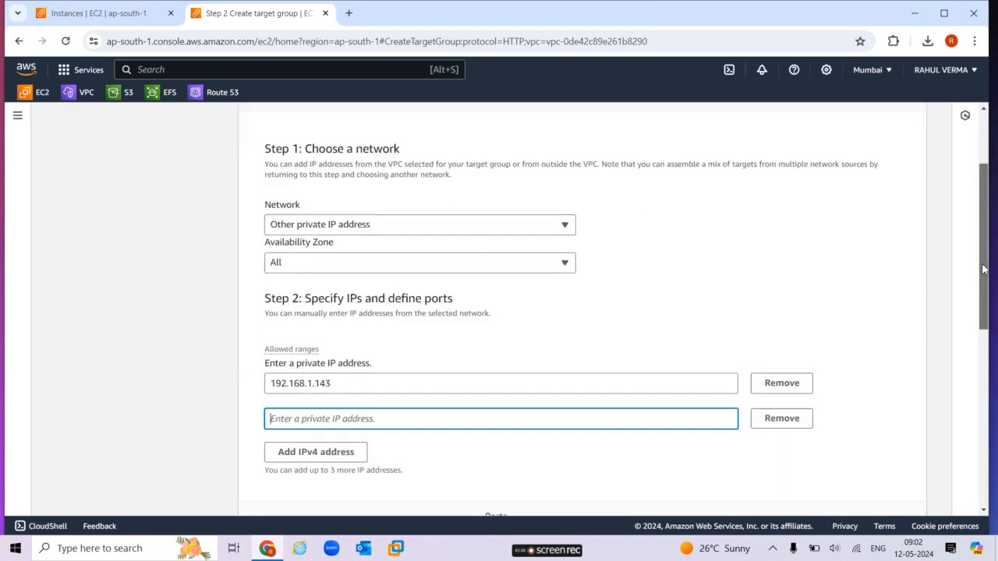
{"action": "scroll", "coordinate": [985, 296], "scroll_direction": "down", "scroll_amount": 3}
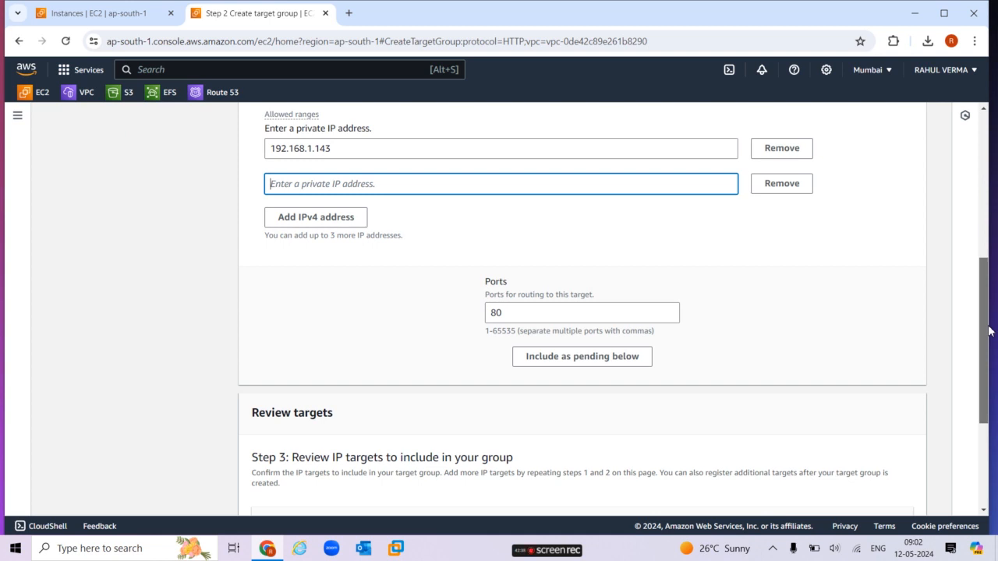
{"action": "scroll", "coordinate": [989, 330], "scroll_direction": "up", "scroll_amount": 2}
{"action": "left_click", "coordinate": [802, 299]}
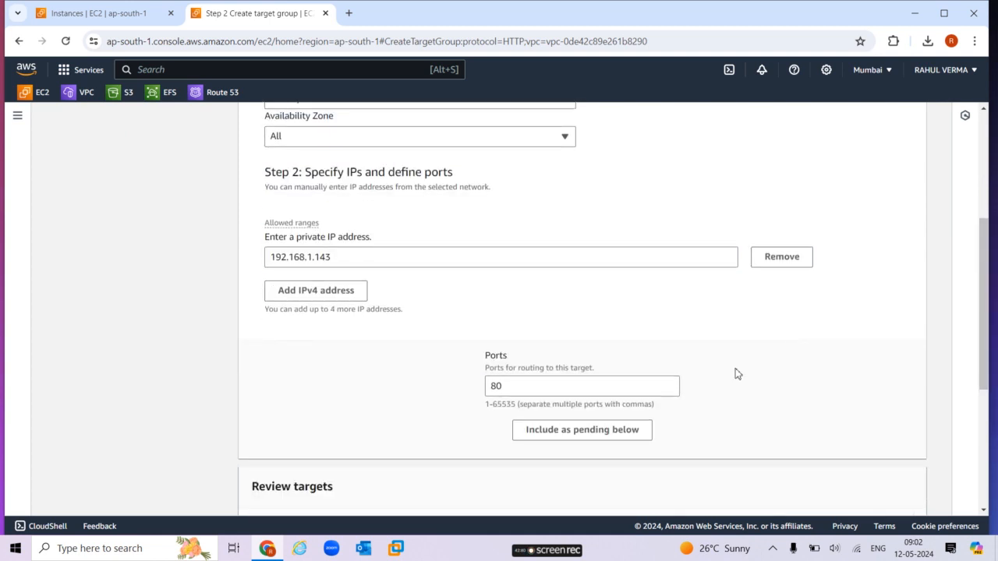
Include 192.168.1.143 on port 80 as a pending target and set the network back to vpc1
{"action": "left_click", "coordinate": [610, 435]}
{"action": "scroll", "coordinate": [608, 434], "scroll_direction": "down", "scroll_amount": 3}
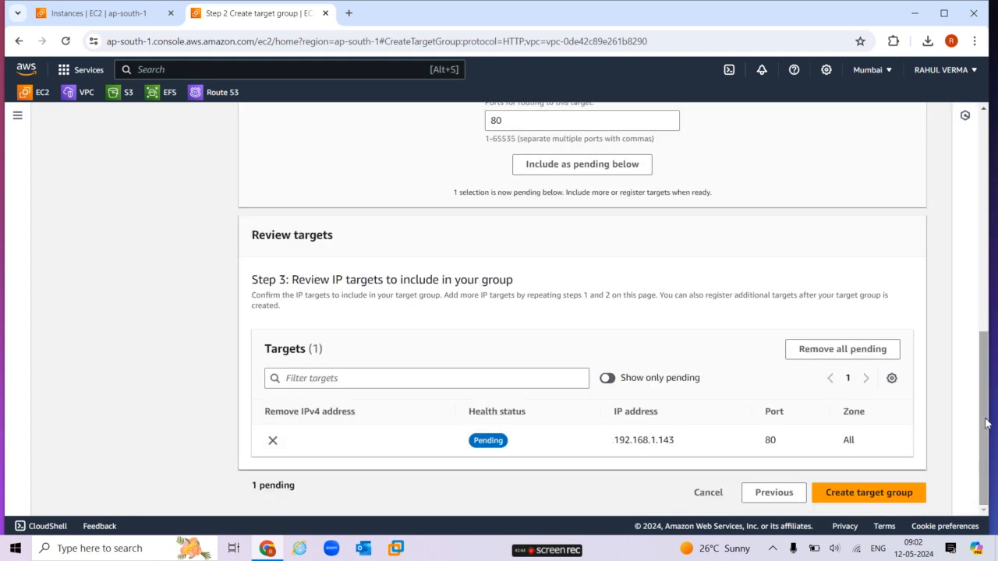
{"action": "left_click_drag", "start_coordinate": [986, 421], "coordinate": [951, 298]}
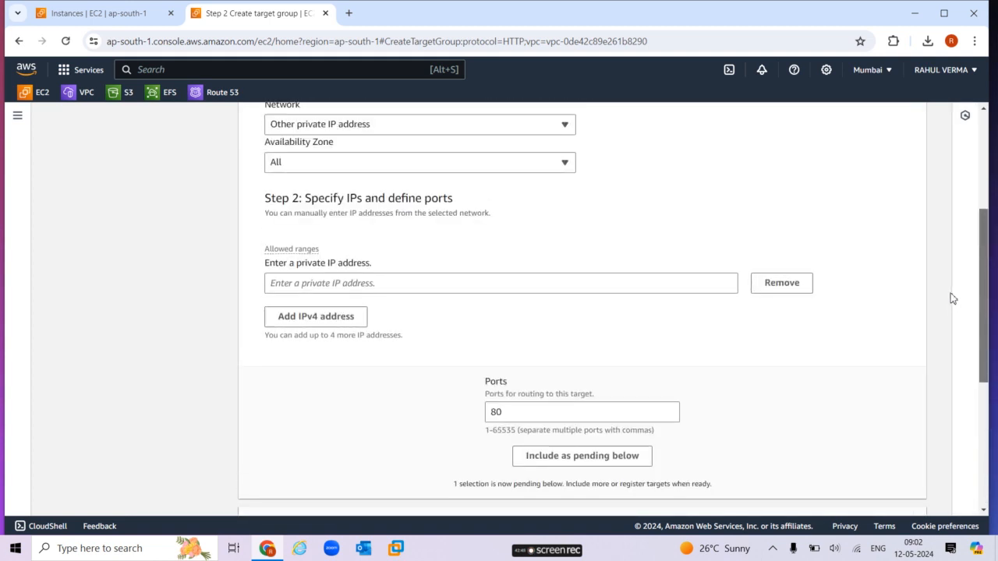
{"action": "scroll", "coordinate": [949, 297], "scroll_direction": "up", "scroll_amount": 1}
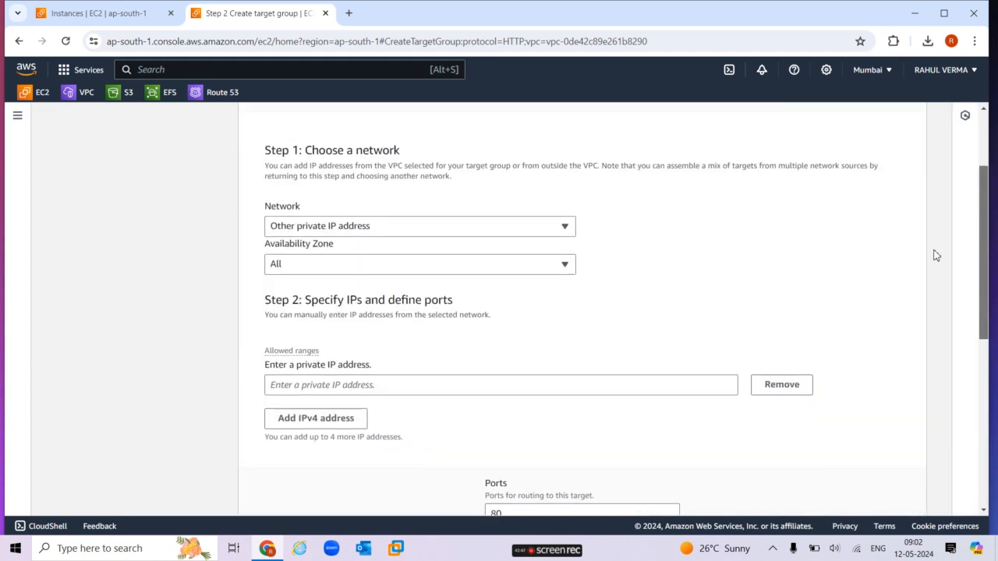
{"action": "left_click", "coordinate": [404, 228]}
{"action": "left_click", "coordinate": [343, 257]}
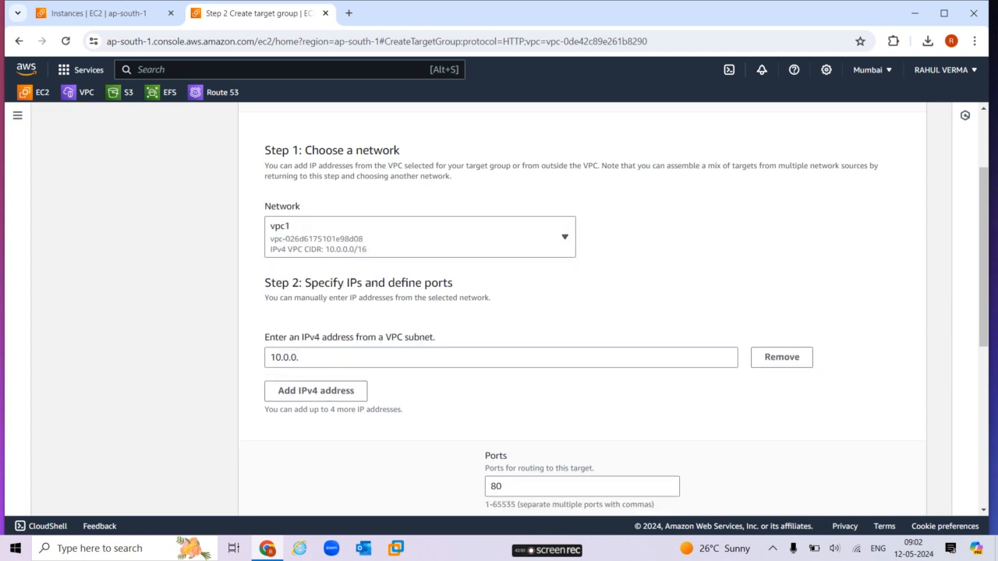
Copy vpc1-server1's private IPv4 address from the running instances and replace the prefilled first target address with 10.0.1.126
{"action": "left_click", "coordinate": [127, 13]}
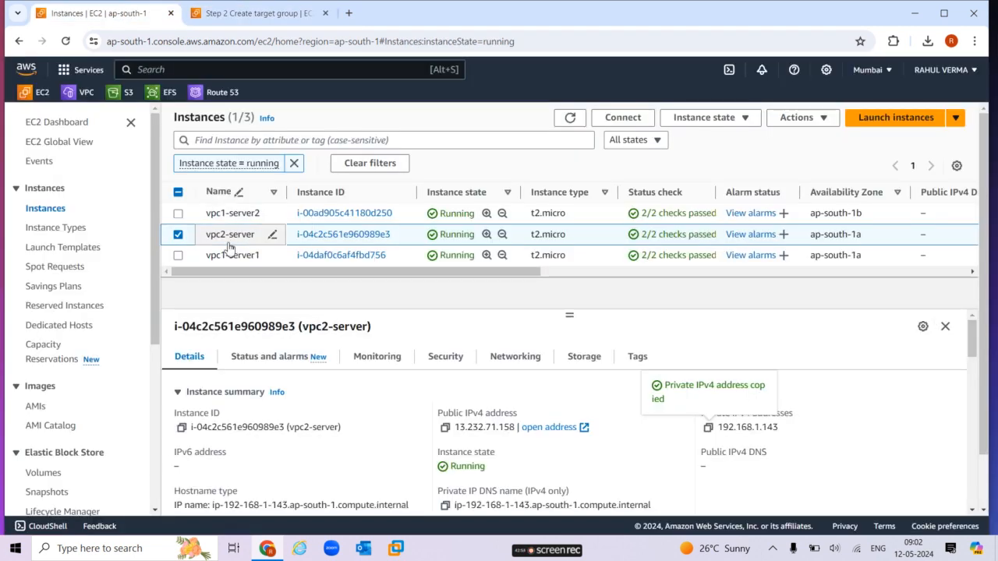
{"action": "left_click", "coordinate": [178, 236]}
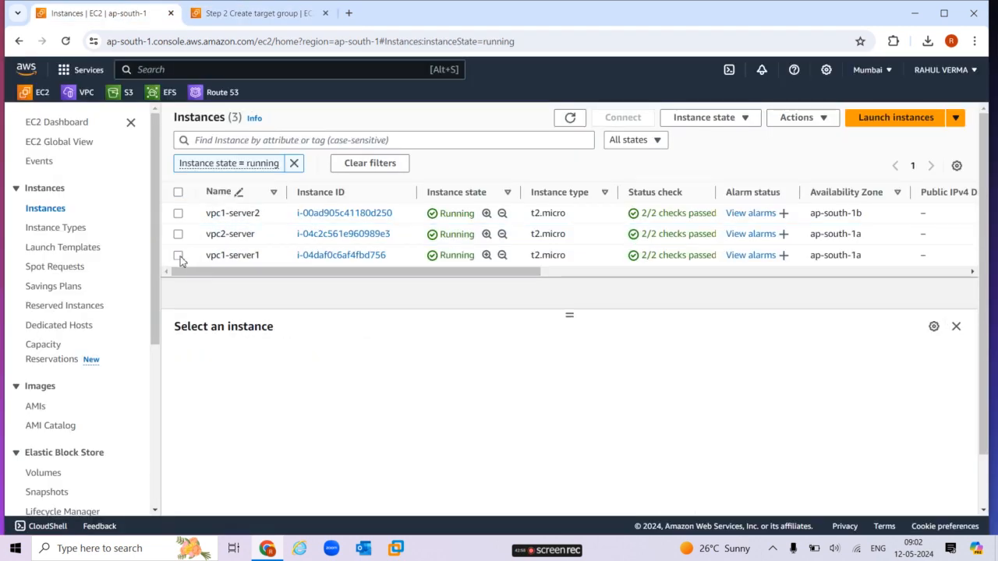
{"action": "left_click", "coordinate": [178, 255]}
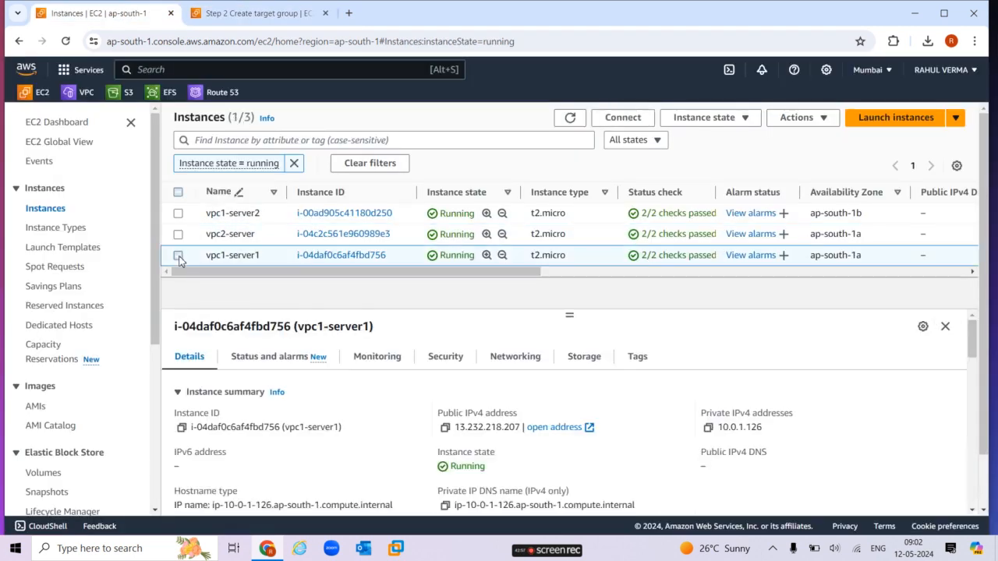
{"action": "left_click", "coordinate": [708, 428]}
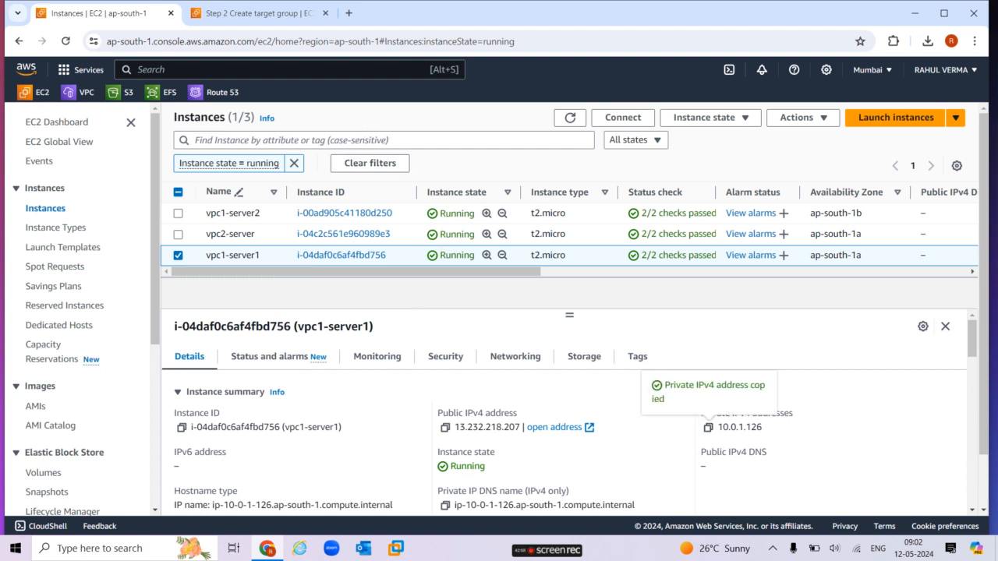
{"action": "left_click", "coordinate": [268, 16]}
{"action": "left_click", "coordinate": [383, 356]}
{"action": "key", "text": "BackSpace"}
{"action": "key", "text": "BackSpace"}
{"action": "key", "text": "BackSpace"}
{"action": "key", "text": "BackSpace"}
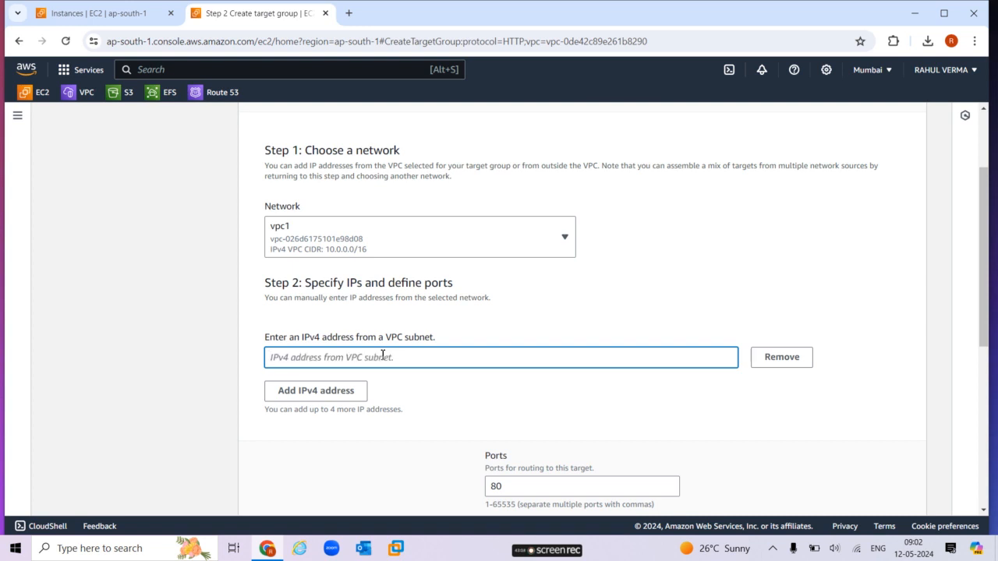
{"action": "key", "text": "ctrl+v"}
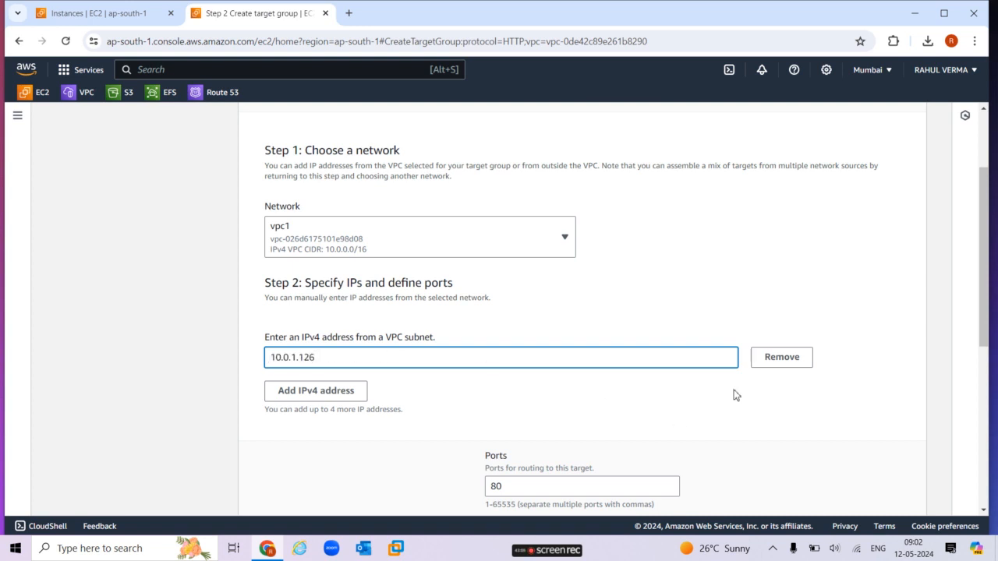
Add a second IPv4 address entry and fill it with vpc1-server2's private address, 10.0.2.33, copied from the running instances
{"action": "left_click", "coordinate": [318, 390]}
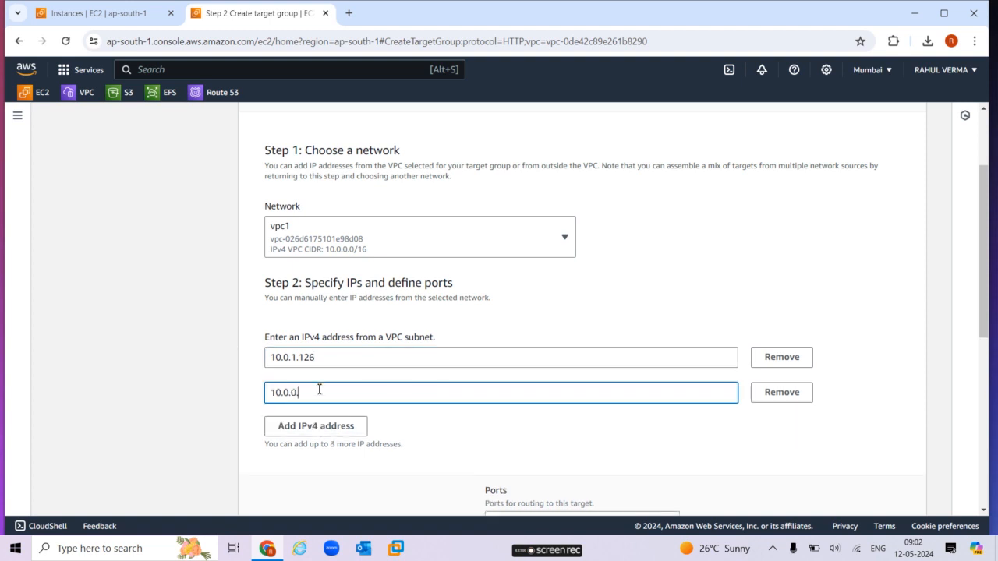
{"action": "left_click", "coordinate": [118, 14]}
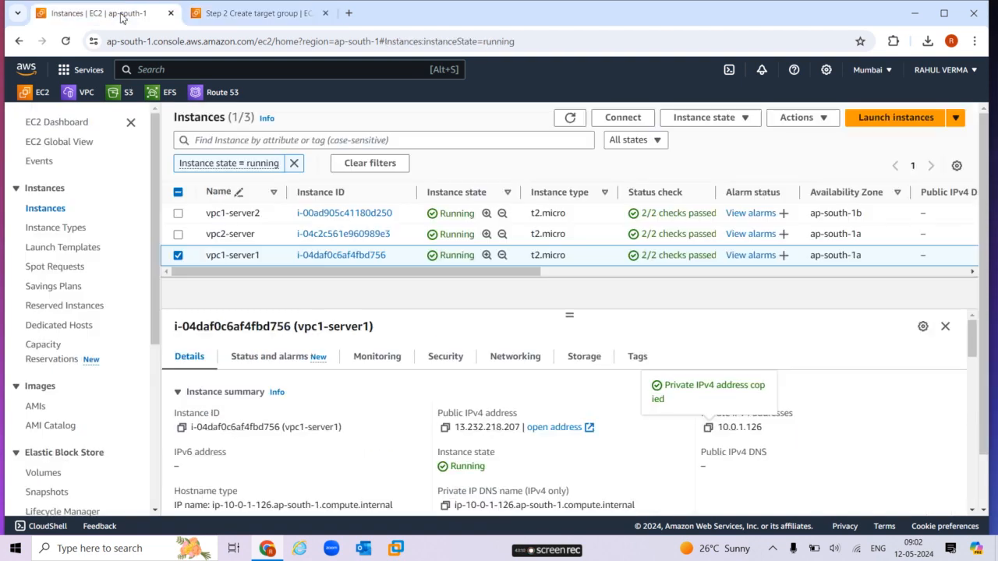
{"action": "left_click", "coordinate": [178, 255]}
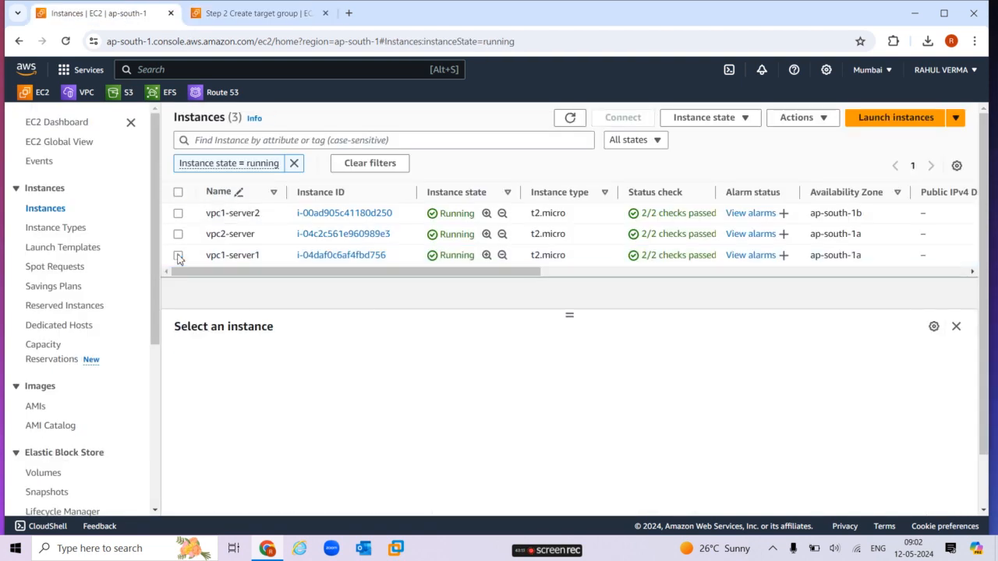
{"action": "left_click", "coordinate": [178, 214]}
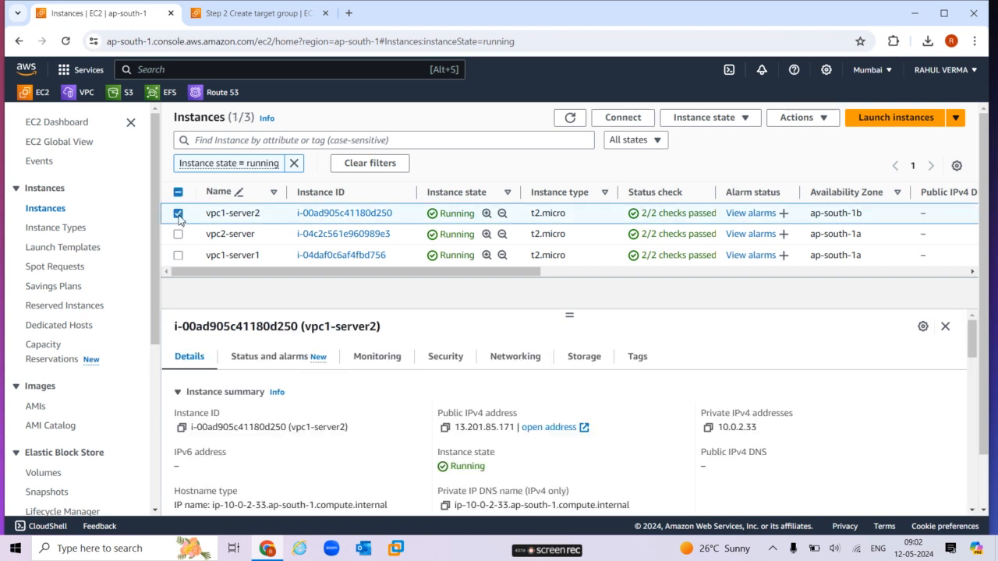
{"action": "left_click", "coordinate": [708, 427]}
{"action": "left_click", "coordinate": [209, 14]}
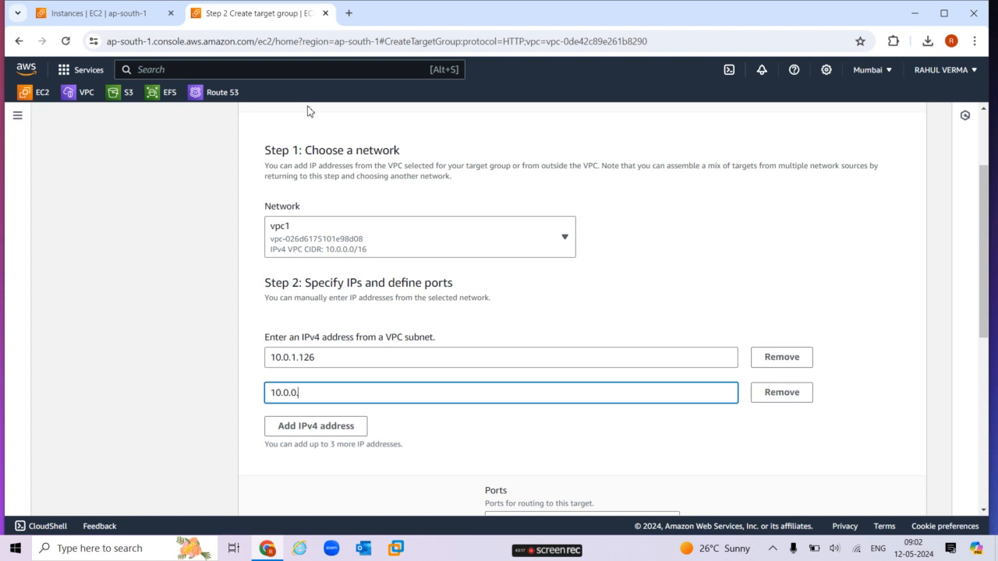
{"action": "key", "text": "ctrl+v"}
{"action": "key", "text": "ctrl+a"}
{"action": "key", "text": "BackSpace"}
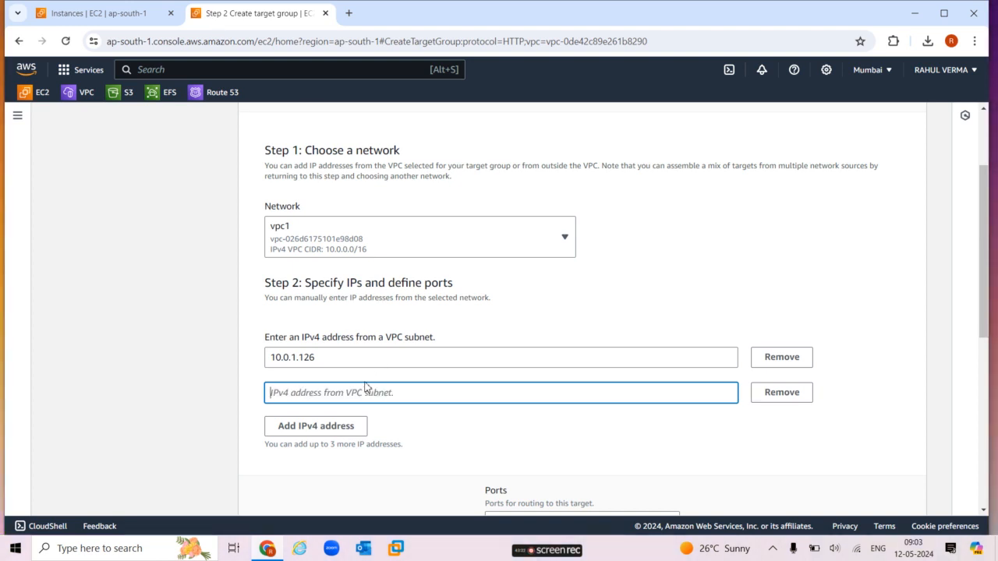
{"action": "key", "text": "ctrl+v"}
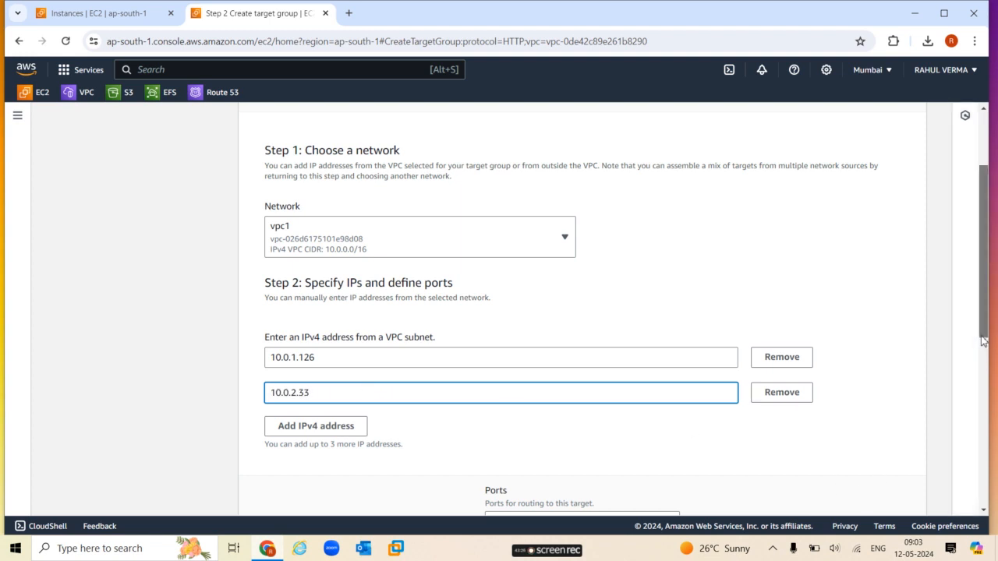
Include 10.0.1.126 and 10.0.2.33 on port 80 as pending targets and create the target group
{"action": "scroll", "coordinate": [983, 341], "scroll_direction": "down", "scroll_amount": 1}
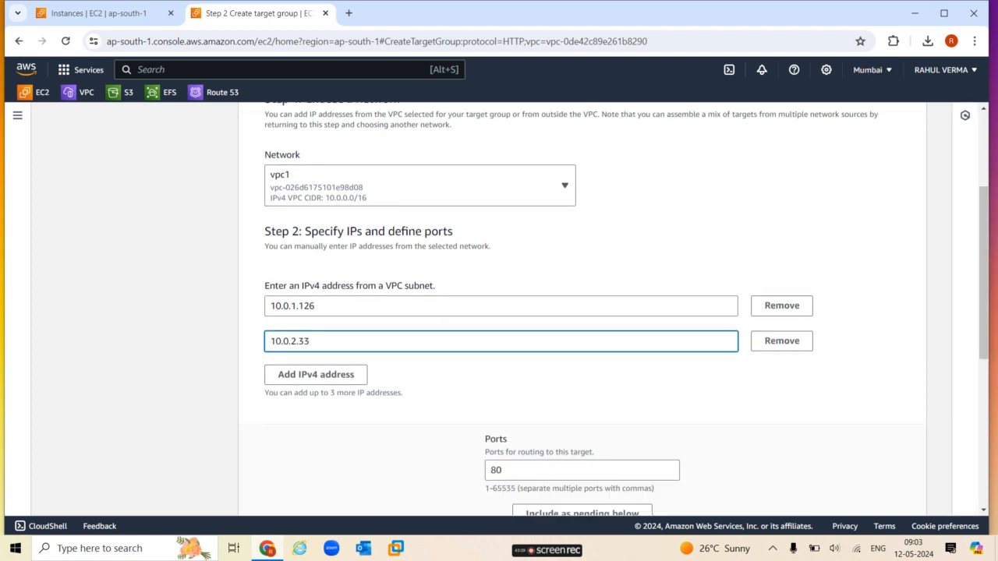
{"action": "left_click", "coordinate": [944, 13]}
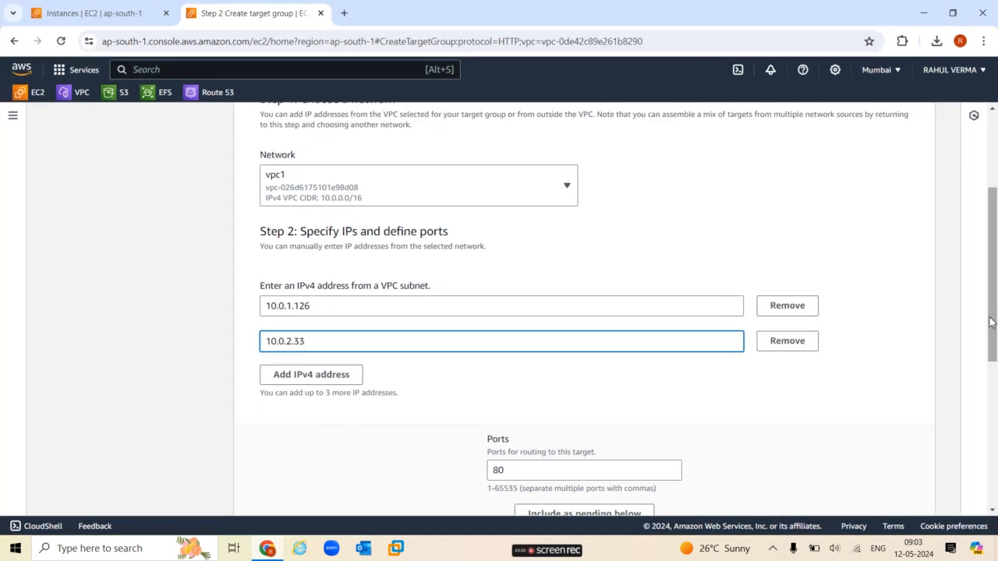
{"action": "left_click_drag", "start_coordinate": [991, 325], "coordinate": [995, 409]}
{"action": "left_click", "coordinate": [621, 320]}
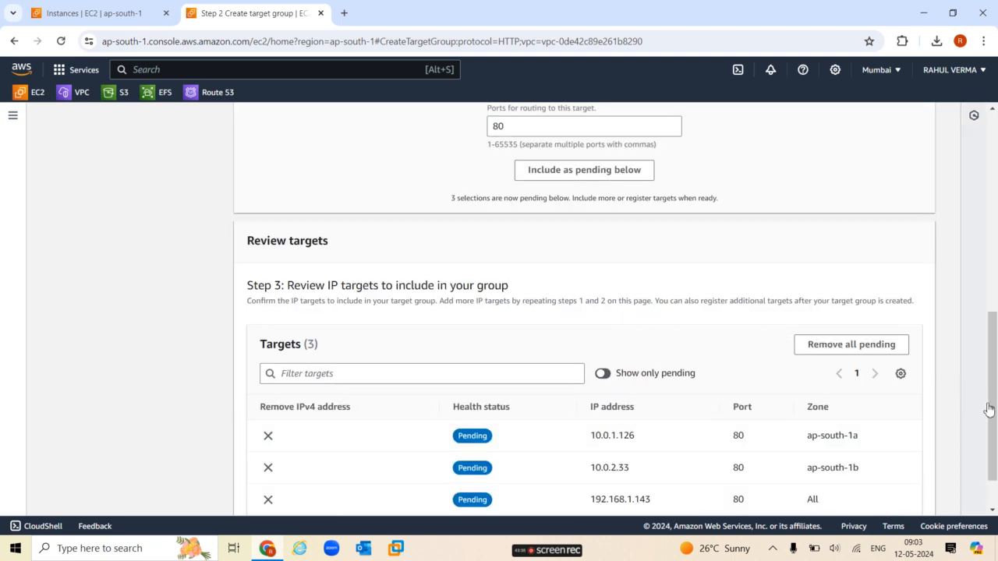
{"action": "left_click_drag", "start_coordinate": [991, 417], "coordinate": [991, 441]}
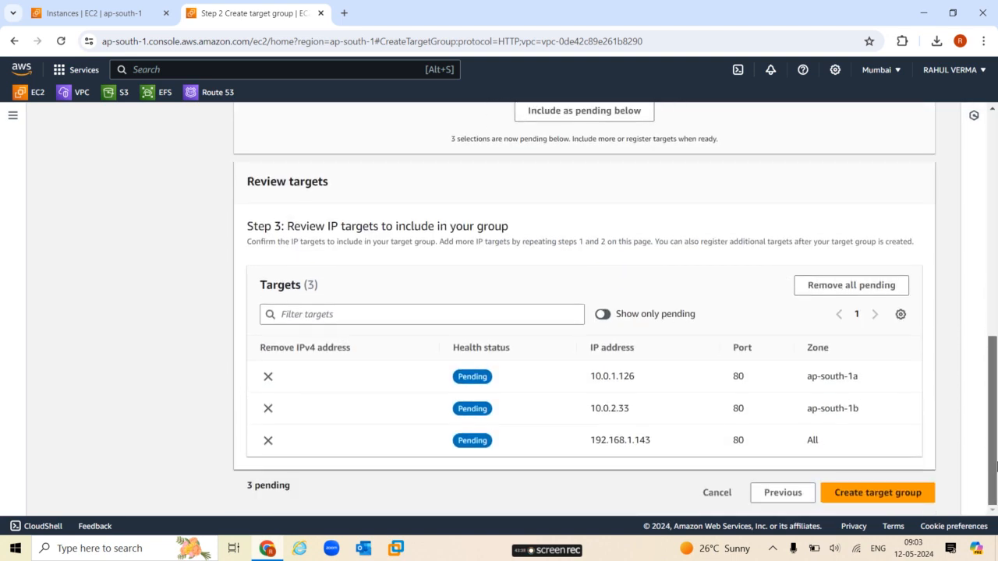
{"action": "left_click", "coordinate": [895, 494]}
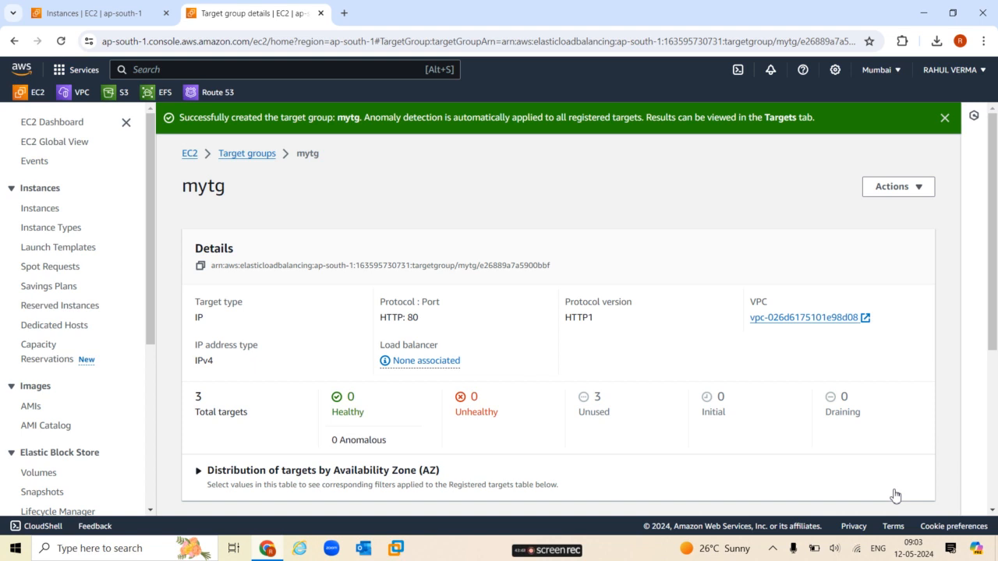
Start creating an Application Load Balancer and name it myapplb
{"action": "left_click_drag", "start_coordinate": [895, 496], "coordinate": [154, 440]}
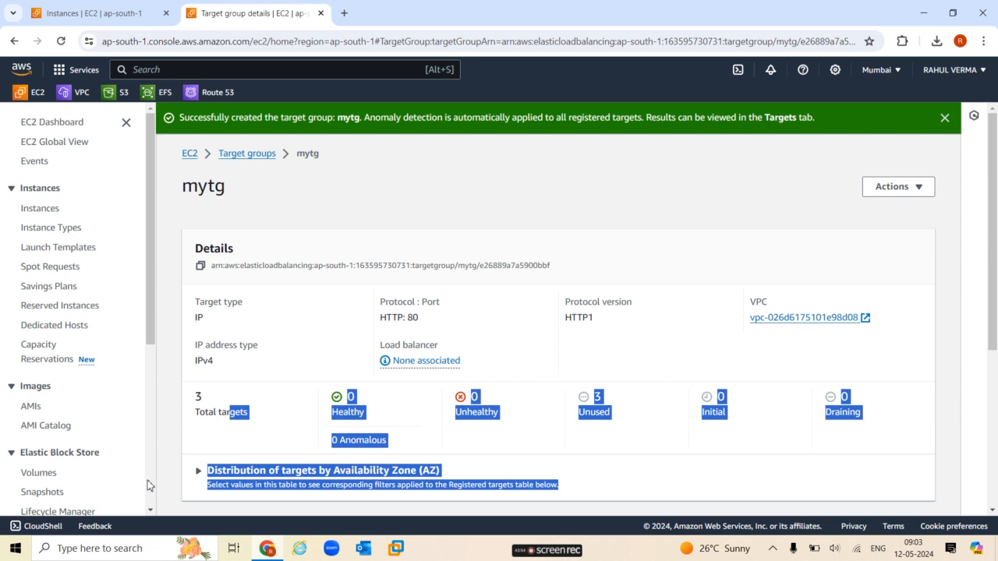
{"action": "scroll", "coordinate": [148, 485], "scroll_direction": "down", "scroll_amount": 4}
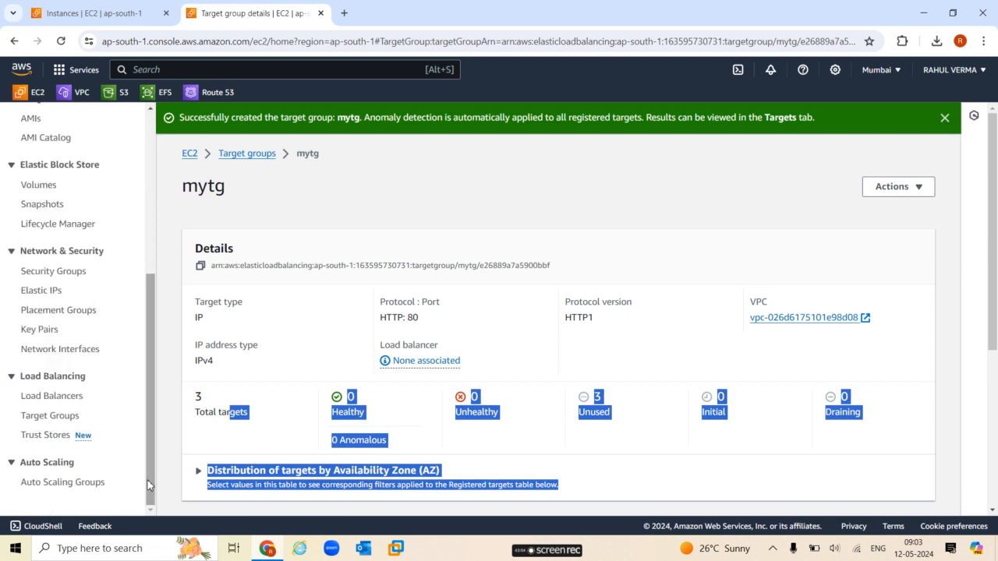
{"action": "left_click", "coordinate": [69, 403]}
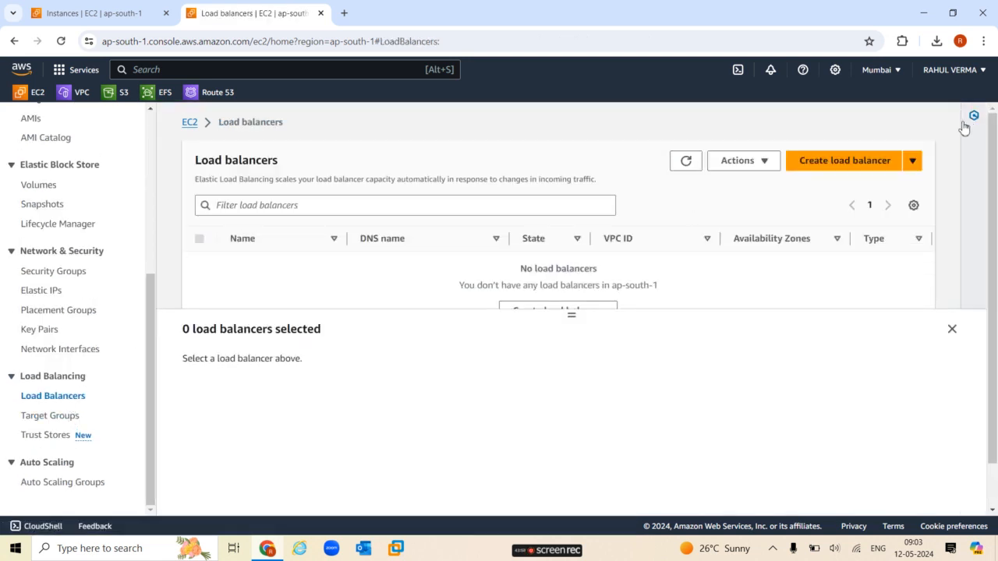
{"action": "left_click", "coordinate": [835, 173]}
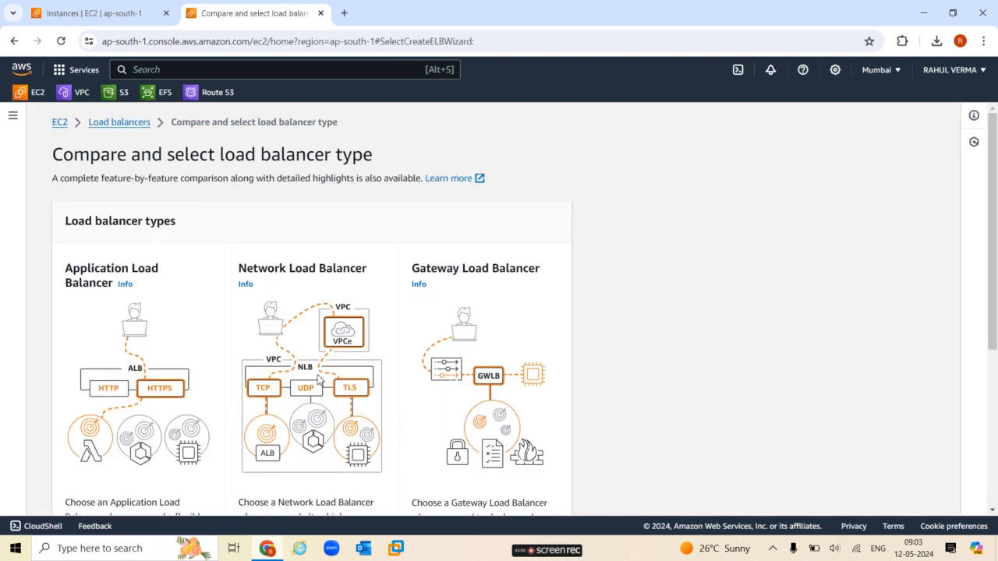
{"action": "scroll", "coordinate": [994, 460], "scroll_direction": "down", "scroll_amount": 4}
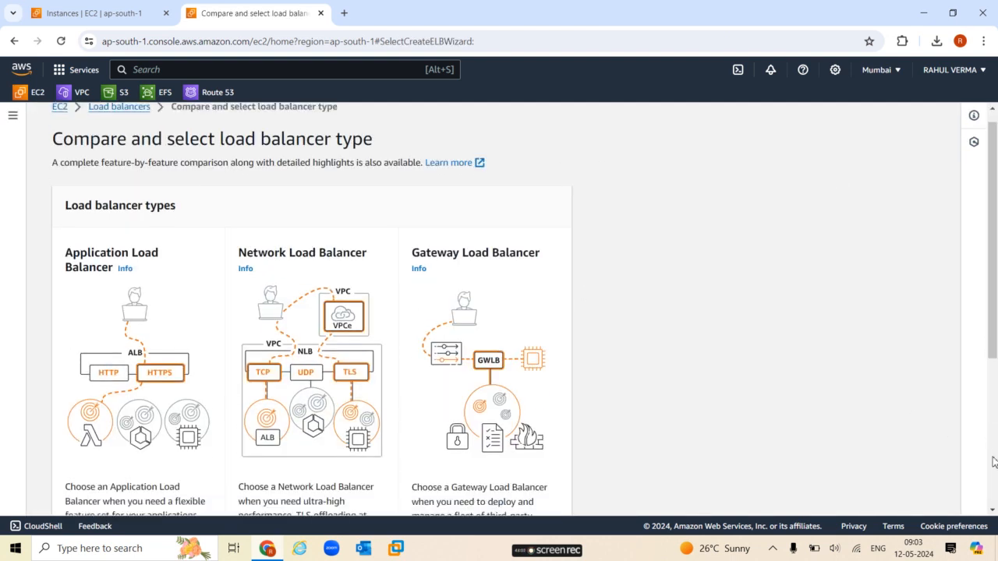
{"action": "left_click", "coordinate": [87, 382]}
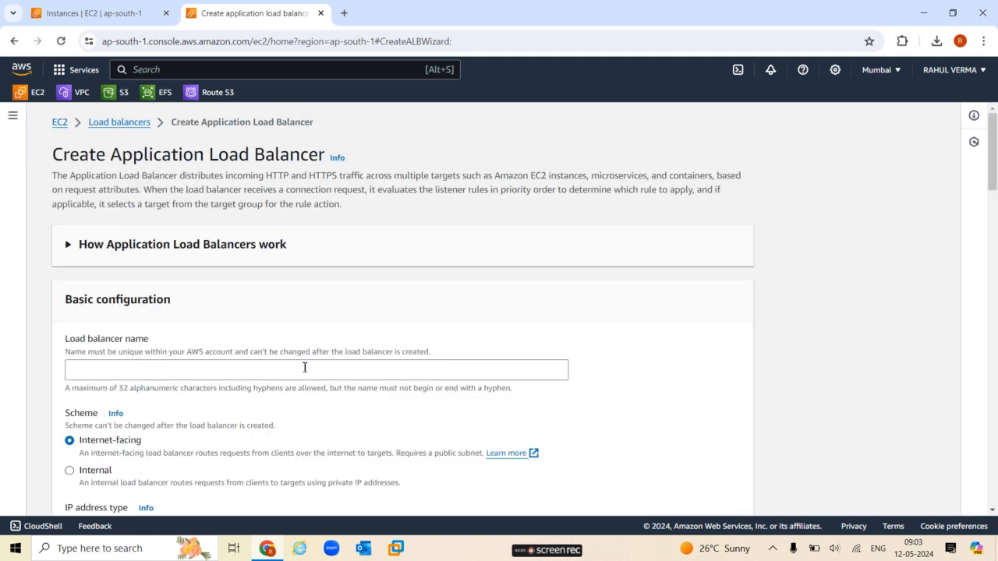
{"action": "left_click", "coordinate": [305, 367]}
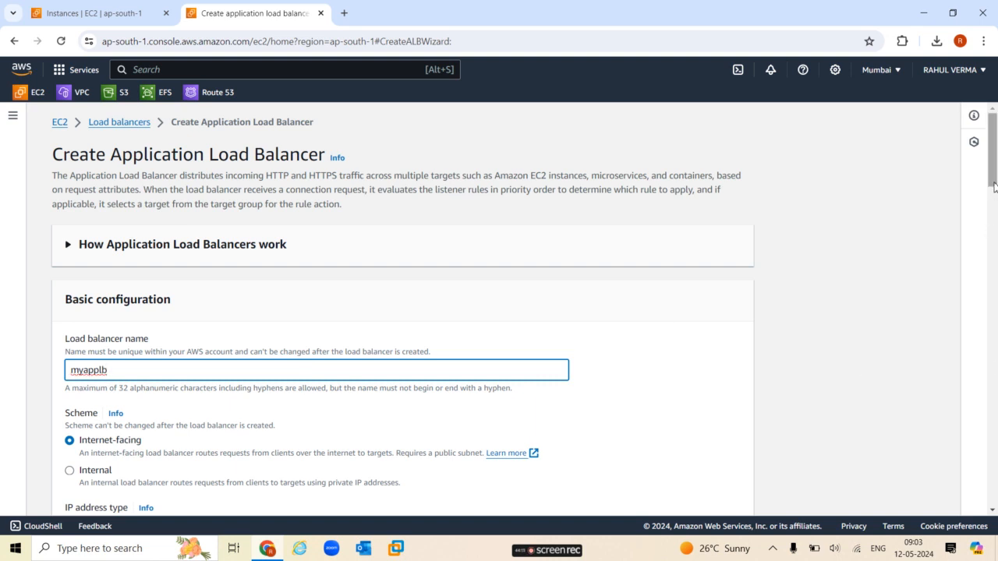
Set the load balancer's VPC to vpc1 and map ap-south-1a with vpc1-subnet1 and ap-south-1b with vpc1-subnet2
{"action": "left_click_drag", "start_coordinate": [994, 186], "coordinate": [996, 268]}
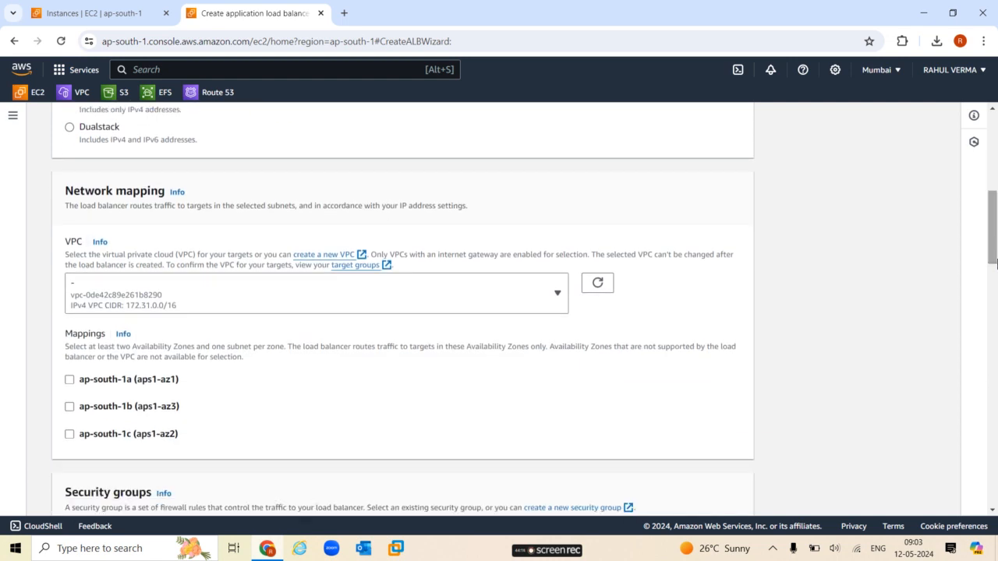
{"action": "left_click", "coordinate": [538, 306]}
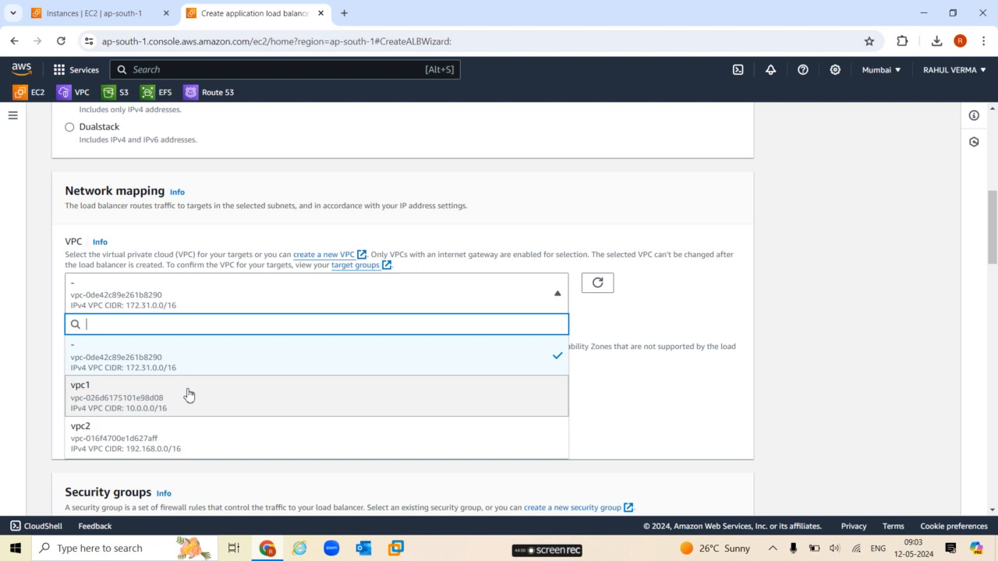
{"action": "left_click", "coordinate": [188, 395]}
{"action": "left_click_drag", "start_coordinate": [990, 259], "coordinate": [990, 279]}
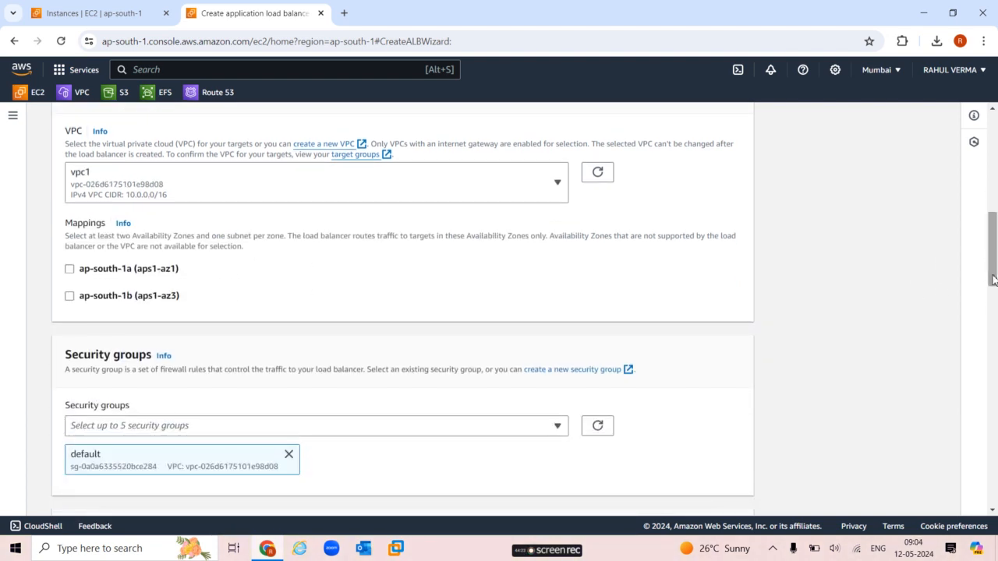
{"action": "left_click", "coordinate": [70, 269]}
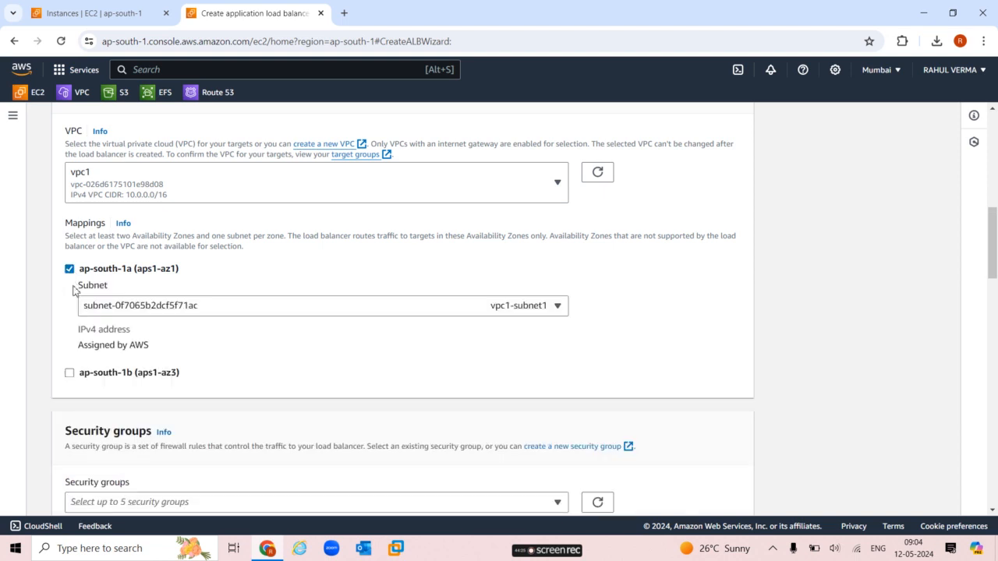
{"action": "left_click", "coordinate": [69, 374]}
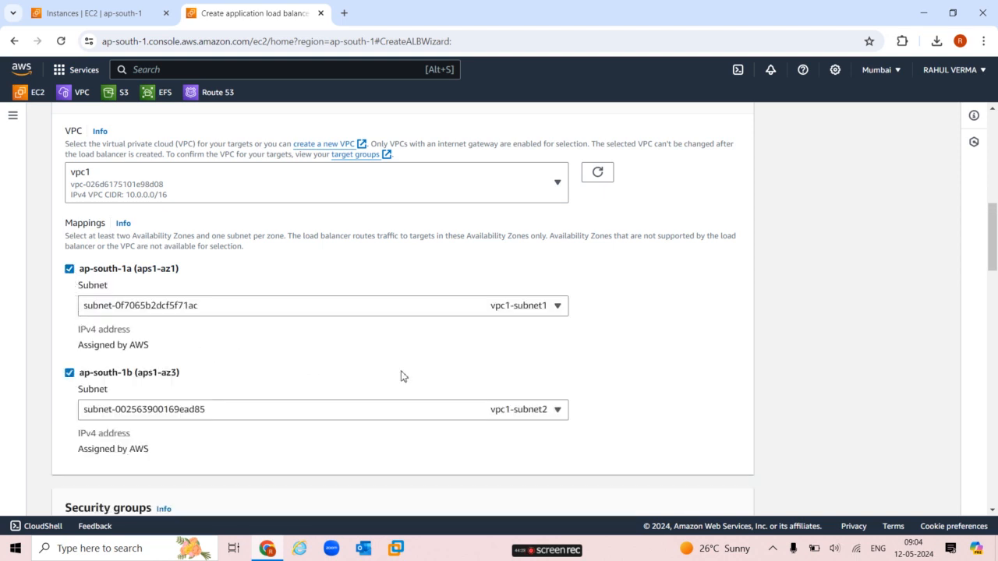
Switch the VPC to vpc2 to check its Availability Zones, and return to vpc1 with ap-south-1a and ap-south-1b selected
{"action": "left_click", "coordinate": [223, 188]}
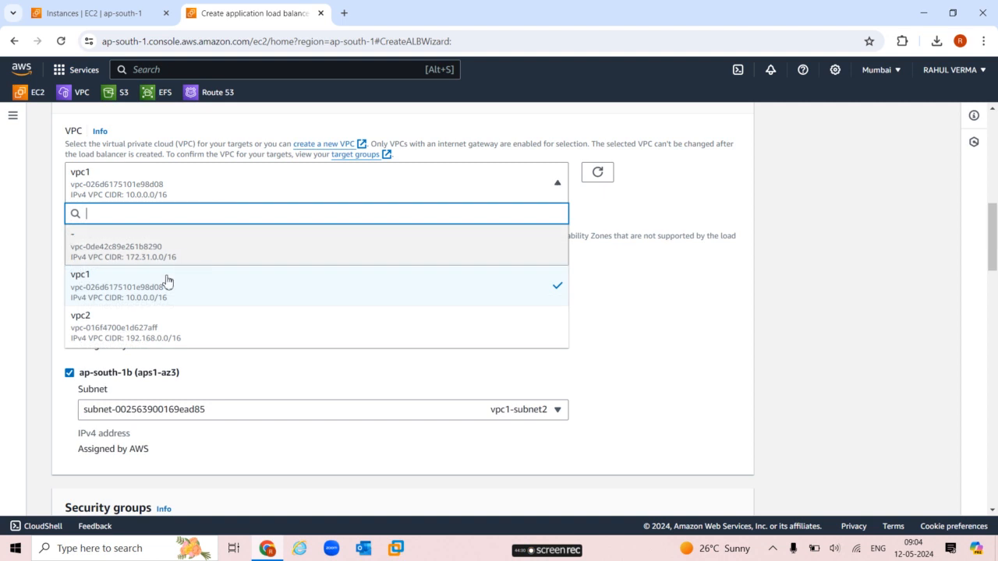
{"action": "left_click", "coordinate": [147, 325]}
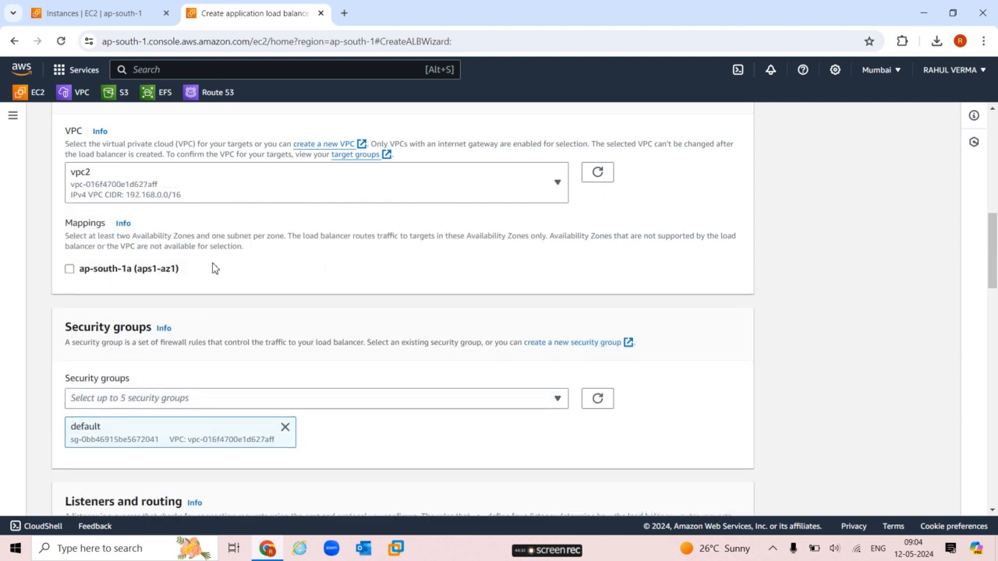
{"action": "left_click", "coordinate": [273, 193]}
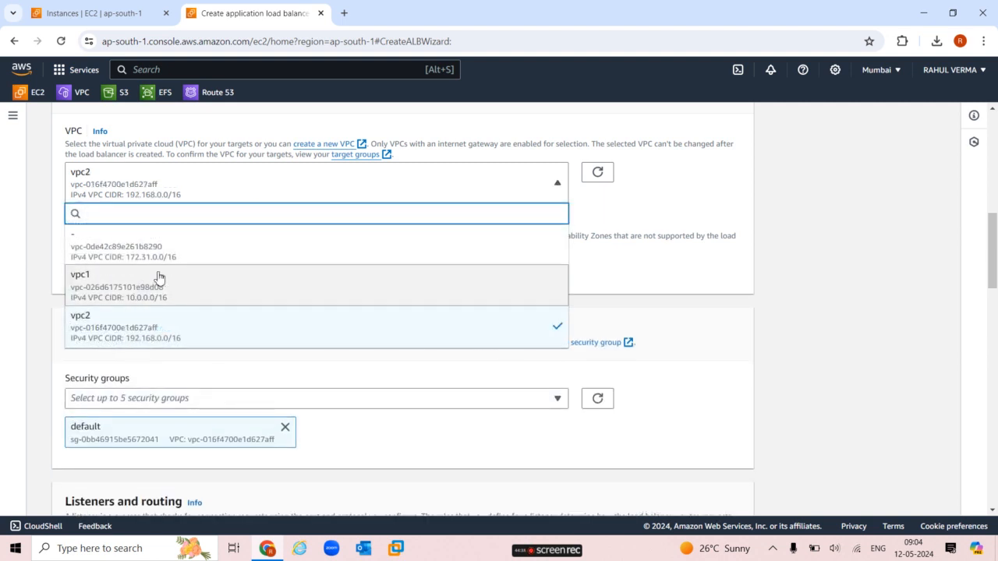
{"action": "left_click", "coordinate": [158, 291]}
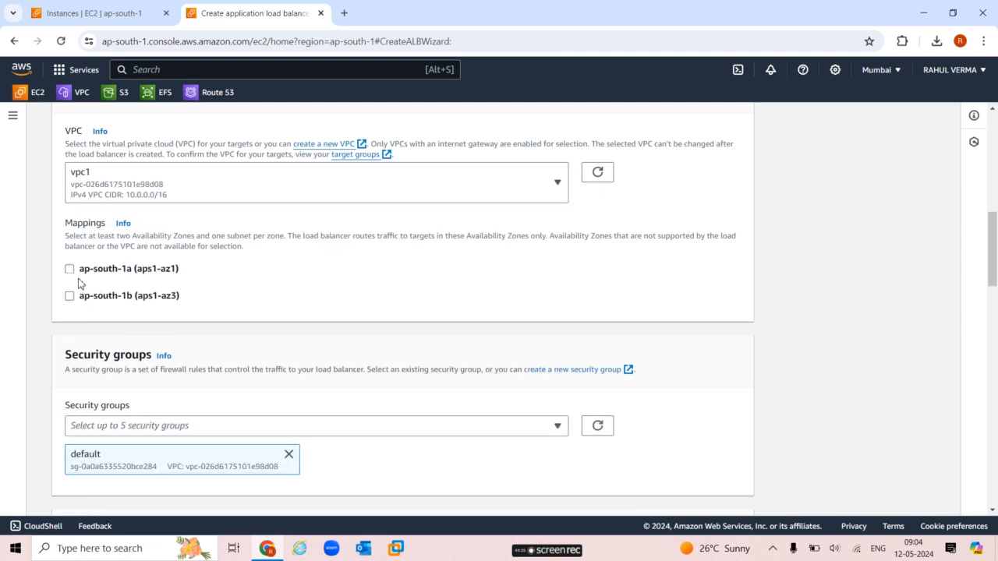
{"action": "left_click", "coordinate": [69, 269]}
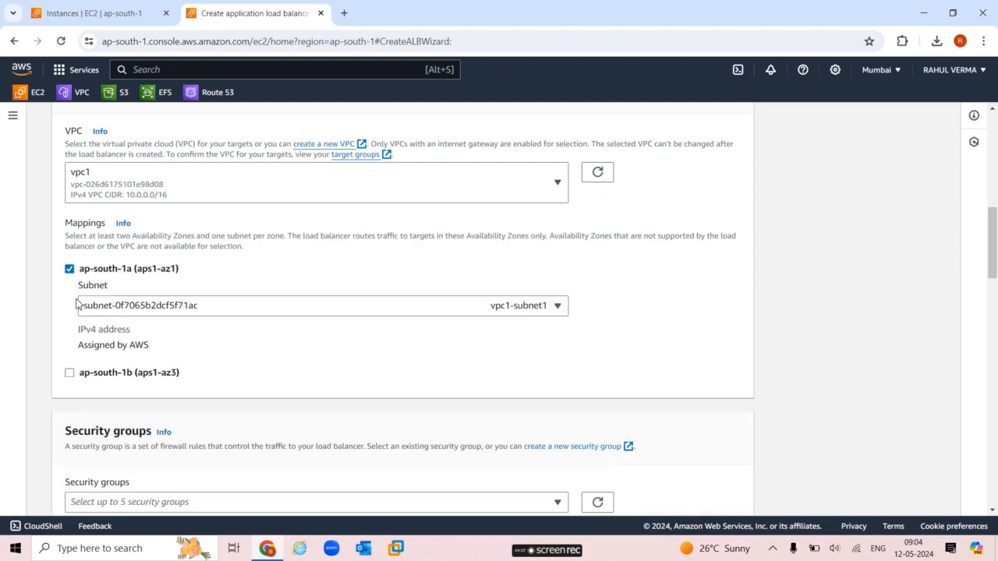
{"action": "left_click", "coordinate": [69, 374]}
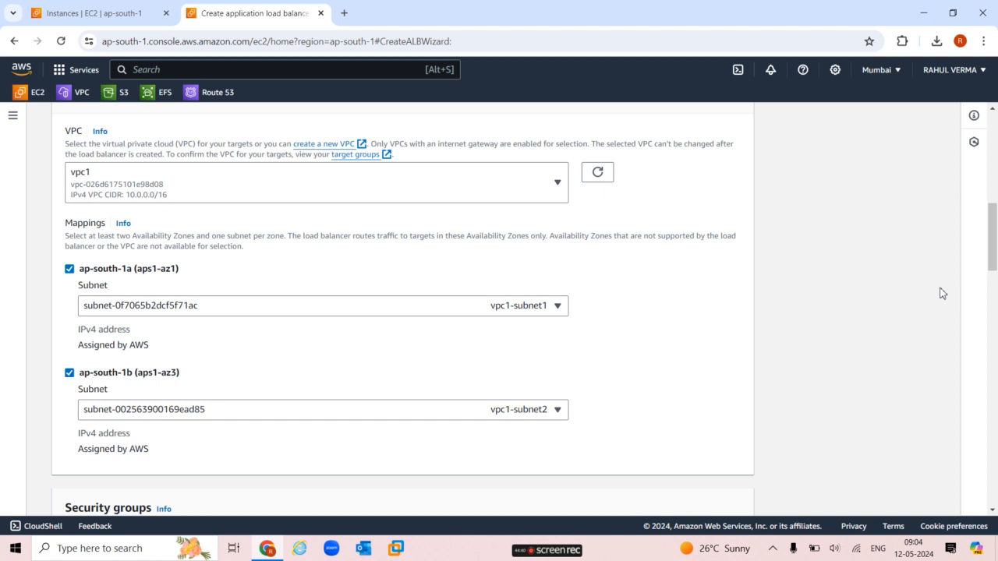
Replace the load balancer's default security group with mysg
{"action": "left_click_drag", "start_coordinate": [993, 273], "coordinate": [995, 319]}
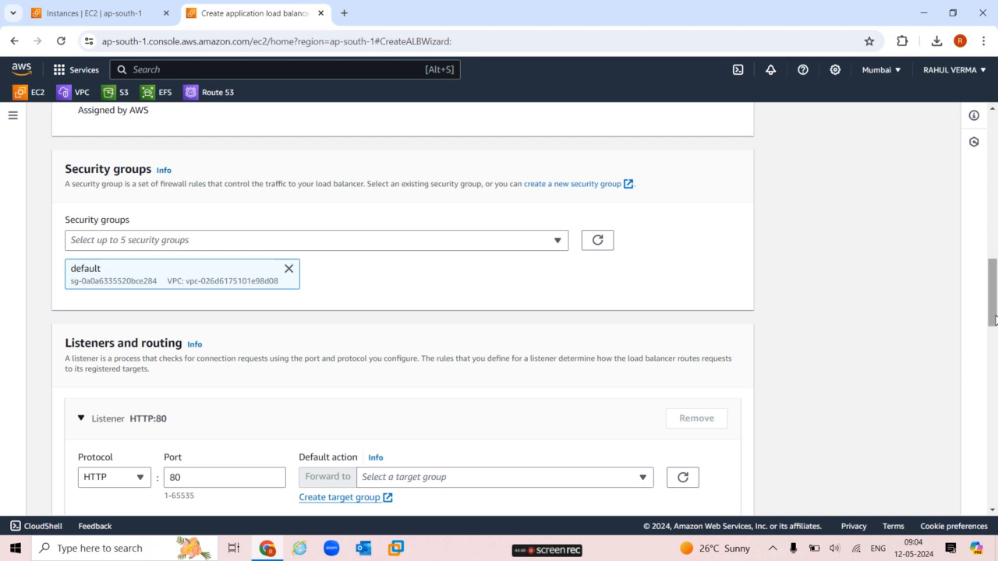
{"action": "left_click", "coordinate": [288, 269]}
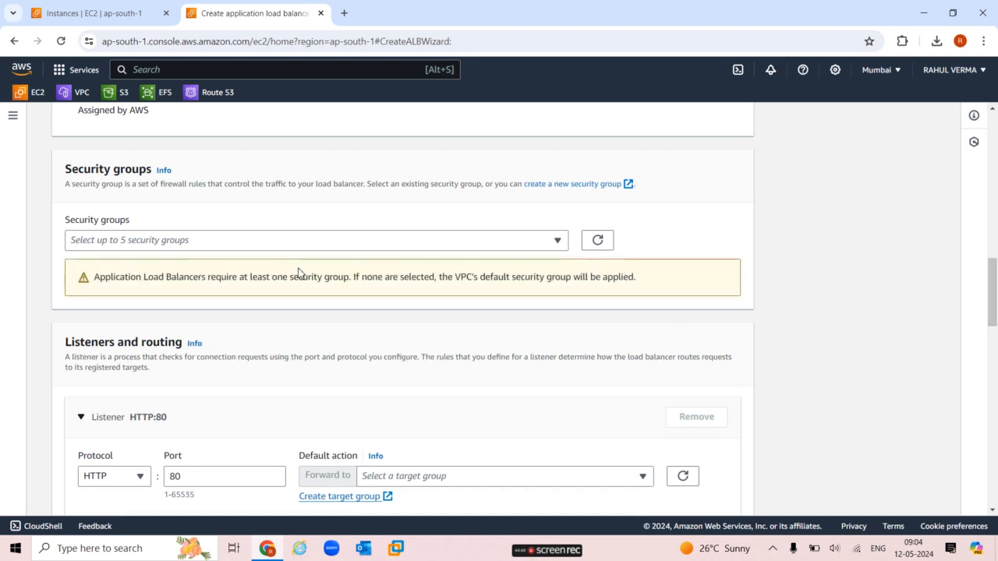
{"action": "left_click", "coordinate": [376, 244]}
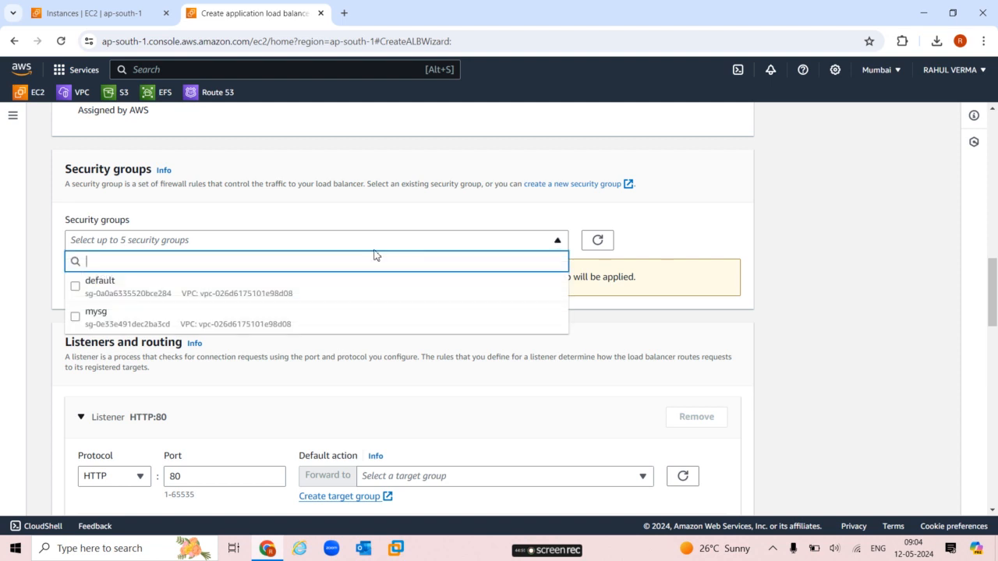
{"action": "left_click", "coordinate": [277, 324]}
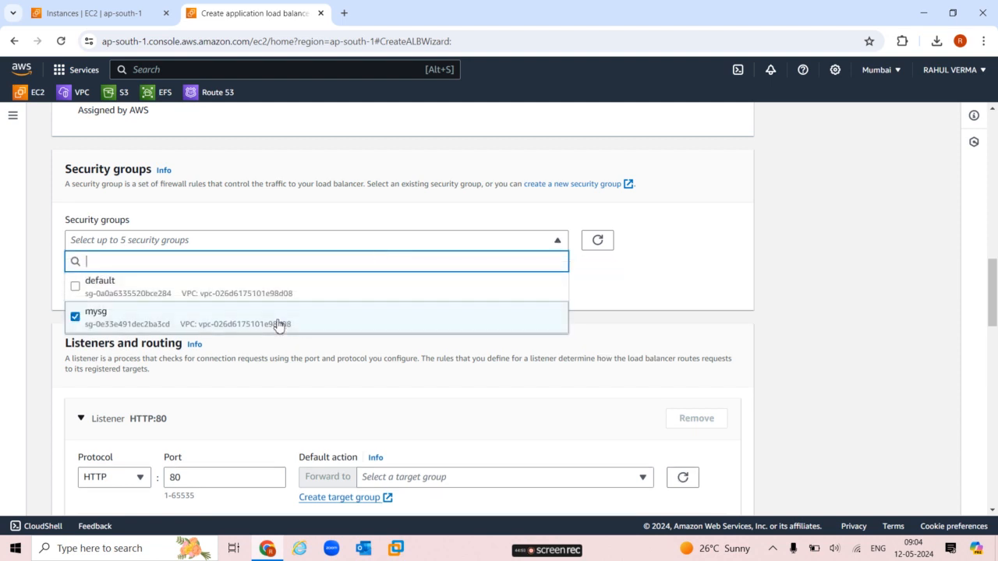
{"action": "left_click", "coordinate": [876, 318]}
Forward the HTTP port 80 listener to the mytg target group and create the load balancer
{"action": "left_click_drag", "start_coordinate": [992, 308], "coordinate": [994, 365]}
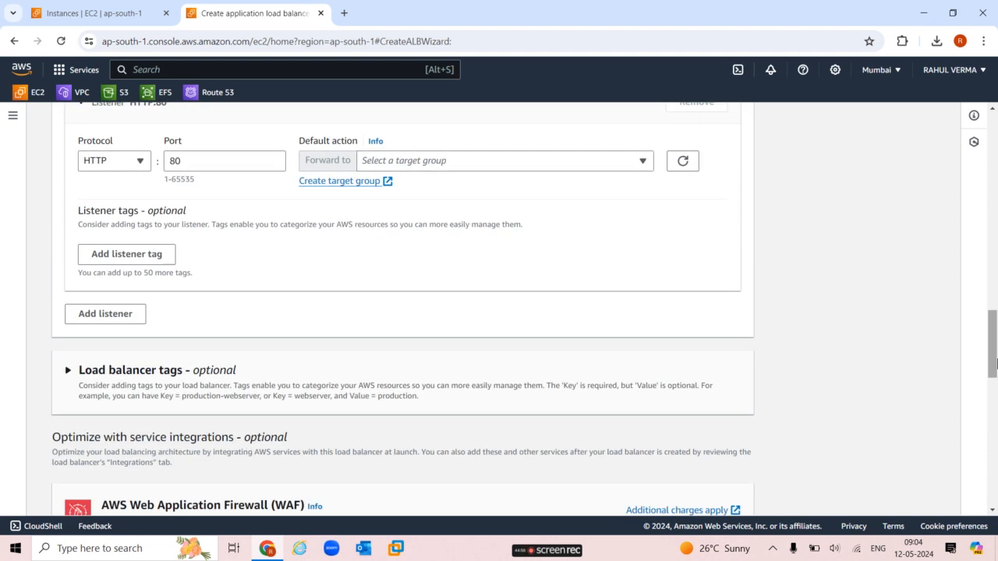
{"action": "left_click", "coordinate": [466, 162]}
{"action": "left_click", "coordinate": [446, 215]}
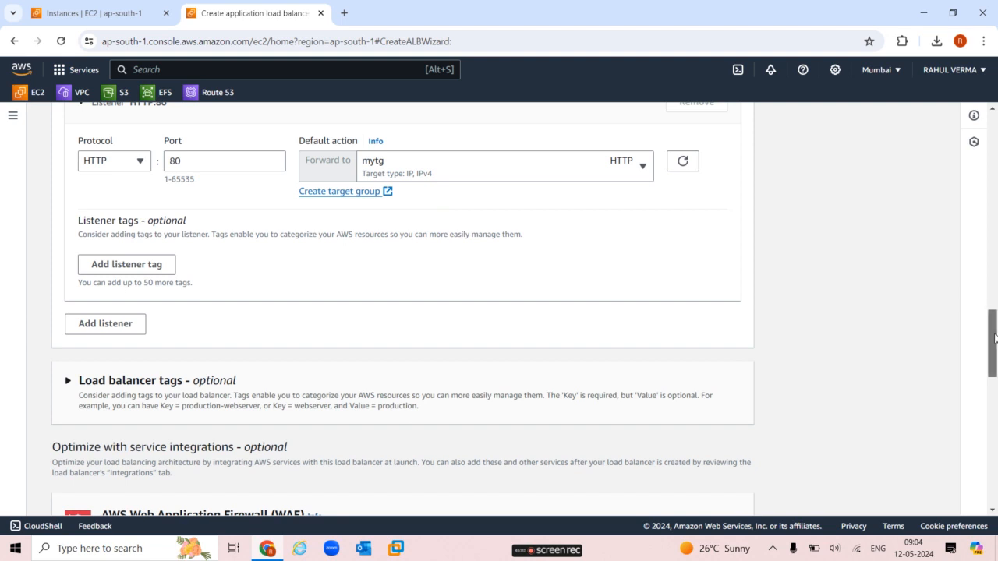
{"action": "left_click_drag", "start_coordinate": [994, 337], "coordinate": [995, 467]}
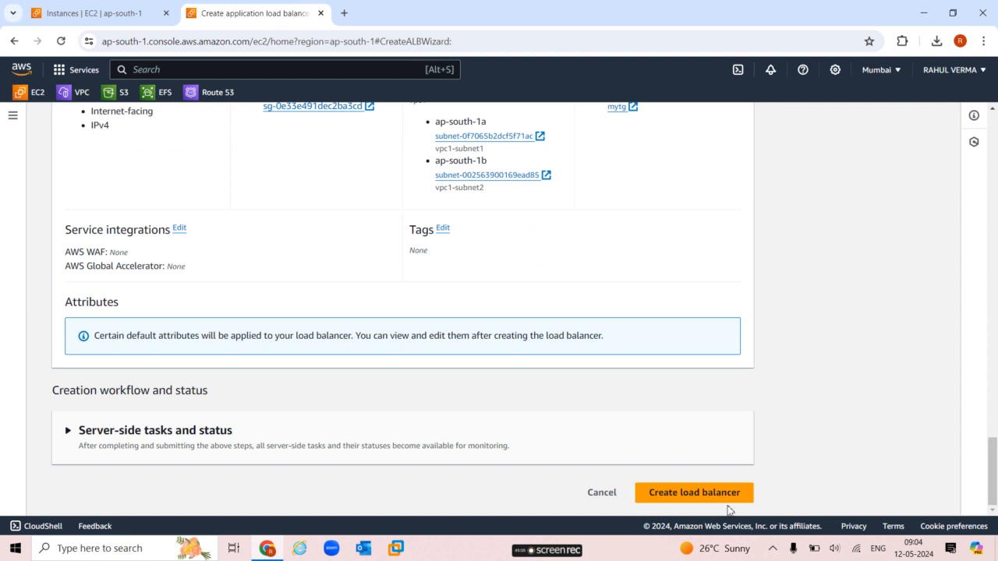
{"action": "left_click", "coordinate": [698, 491]}
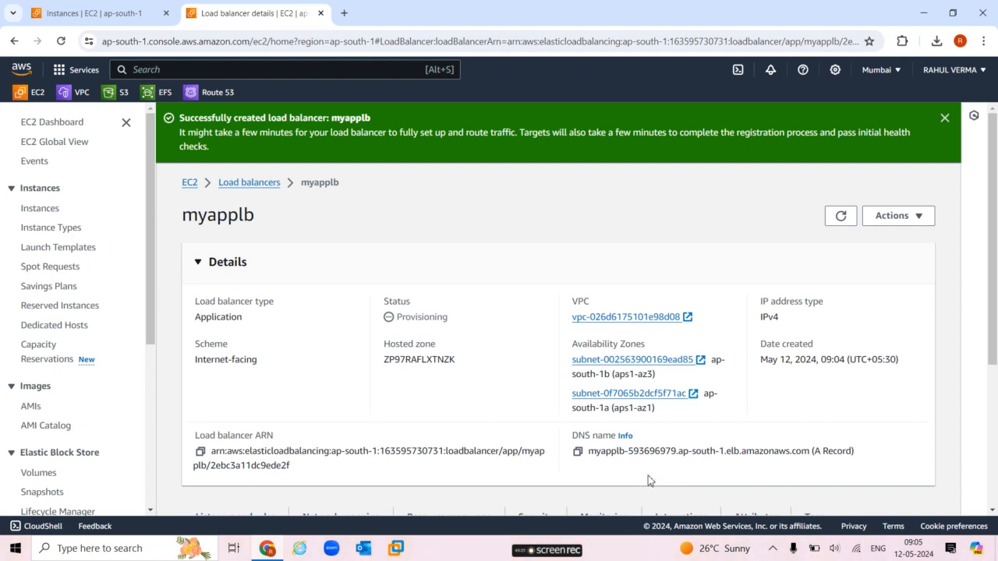
Copy myapplb's DNS name and check its provisioning status in the refreshed details and the load balancers list
{"action": "left_click", "coordinate": [577, 452]}
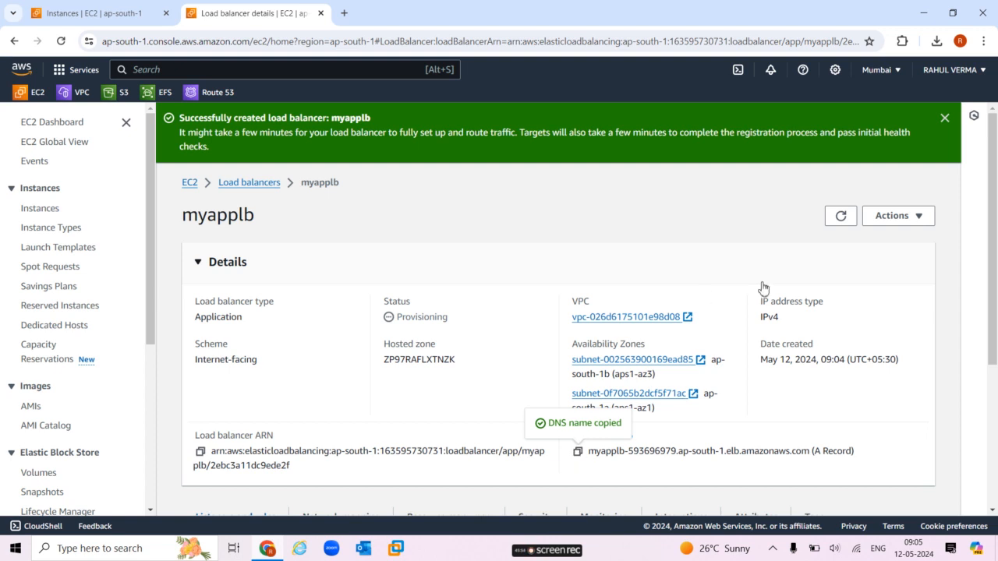
{"action": "left_click", "coordinate": [840, 217]}
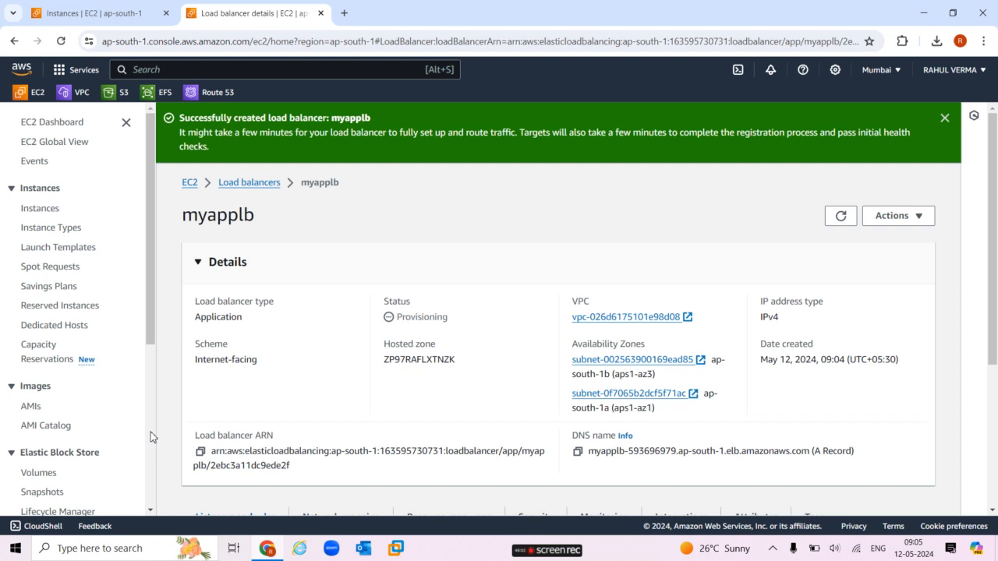
{"action": "scroll", "coordinate": [151, 437], "scroll_direction": "down", "scroll_amount": 4}
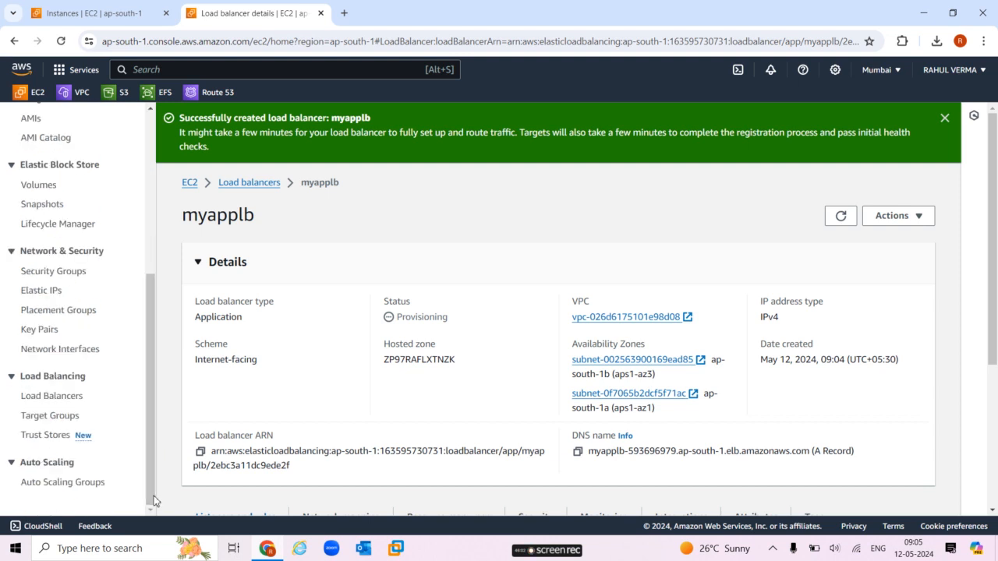
{"action": "left_click", "coordinate": [47, 398]}
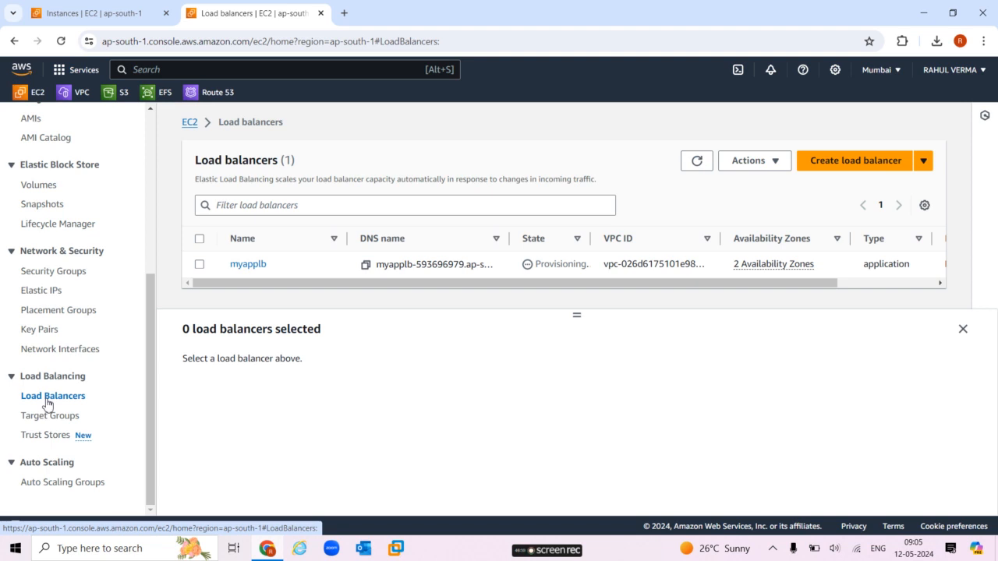
Select the myapplb load balancer and copy the DNS name from its details
{"action": "left_click", "coordinate": [200, 264]}
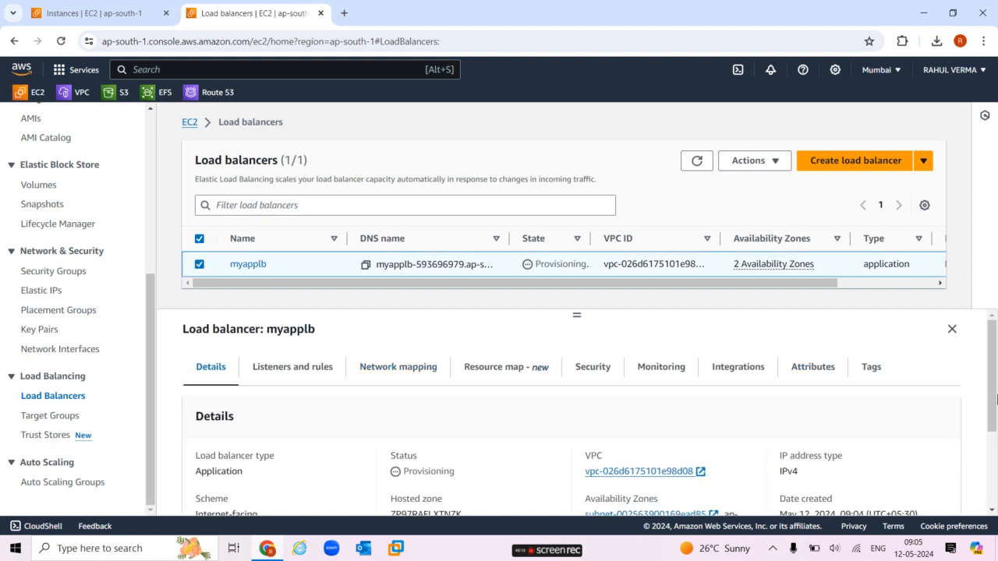
{"action": "left_click_drag", "start_coordinate": [996, 399], "coordinate": [996, 471]}
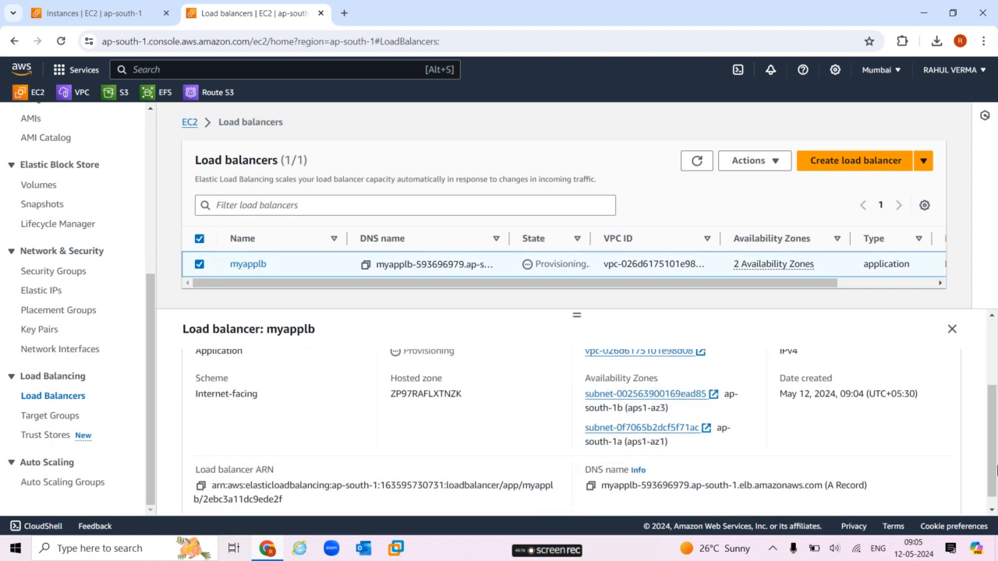
{"action": "left_click", "coordinate": [591, 487]}
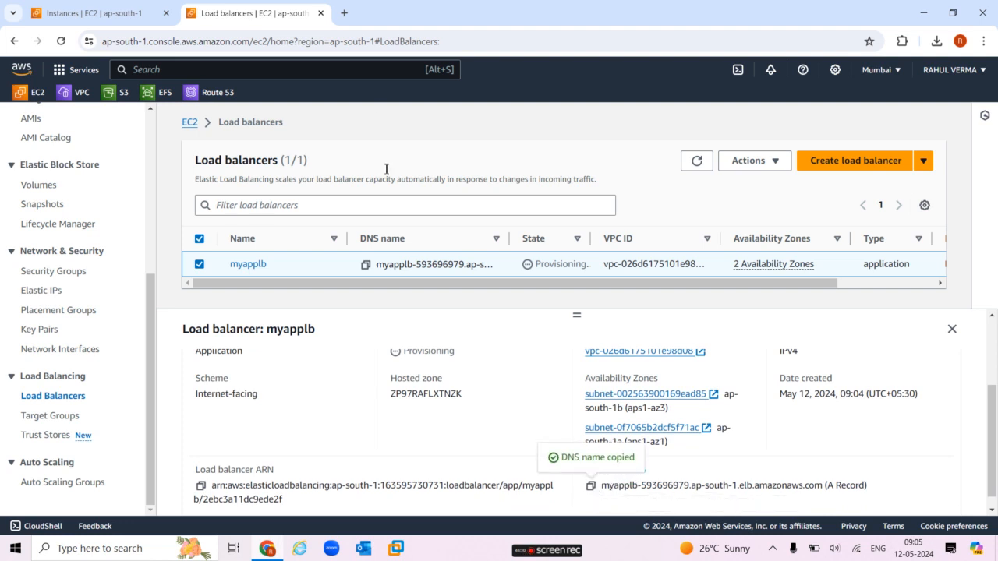
Try to open myapplb's copied DNS name in a new browser tab, reload the page once, and close the tab
{"action": "left_click", "coordinate": [343, 14]}
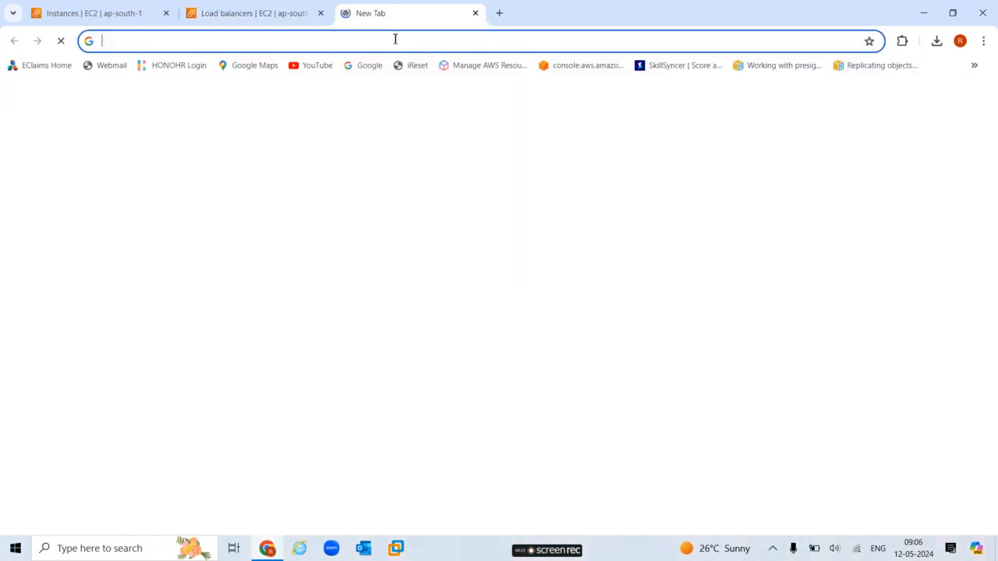
{"action": "left_click", "coordinate": [396, 38]}
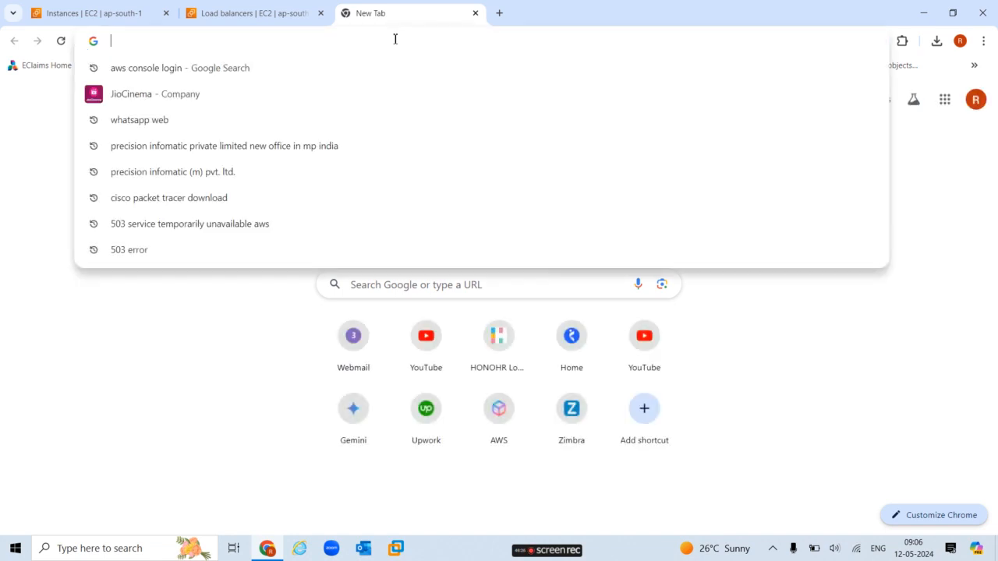
{"action": "key", "text": "ctrl+v"}
{"action": "key", "text": "Return"}
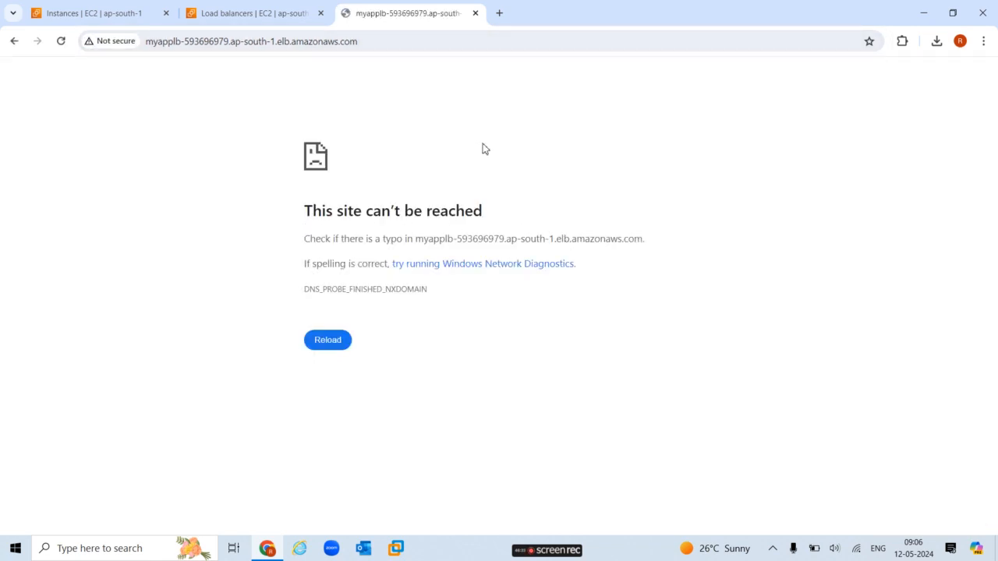
{"action": "left_click", "coordinate": [61, 41]}
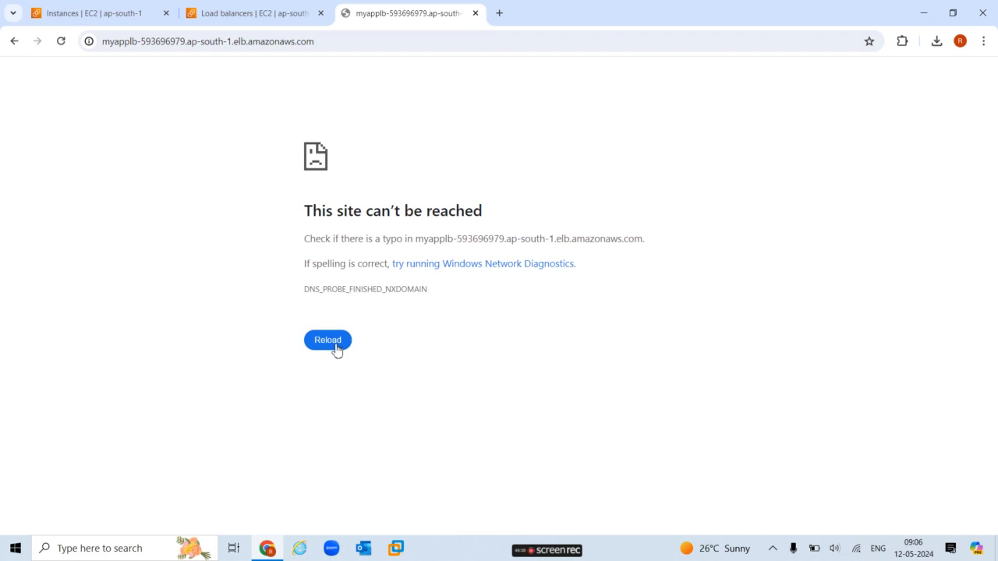
{"action": "left_click", "coordinate": [474, 13]}
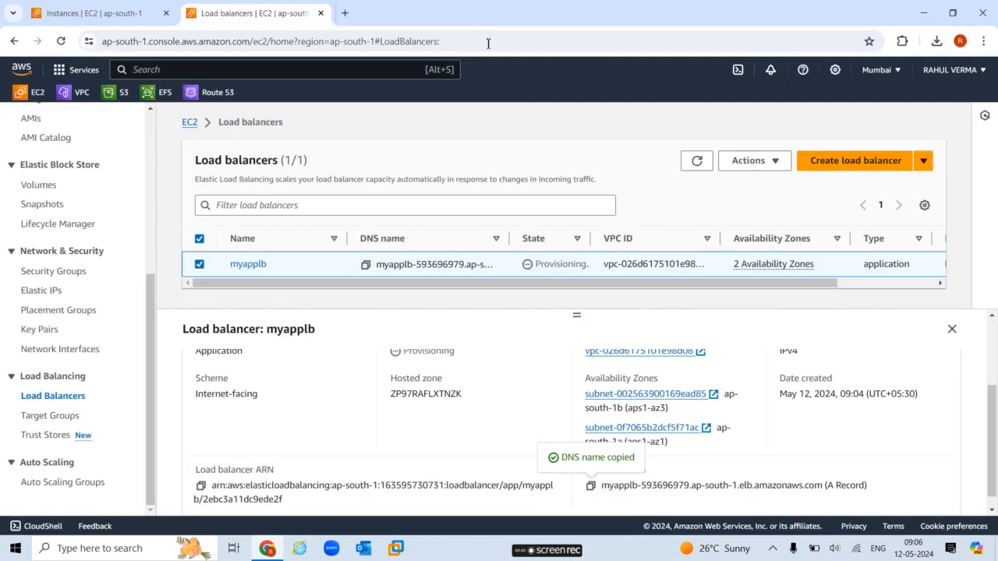
Refresh the load balancers list repeatedly to check myapplb's provisioning state
{"action": "left_click", "coordinate": [701, 164]}
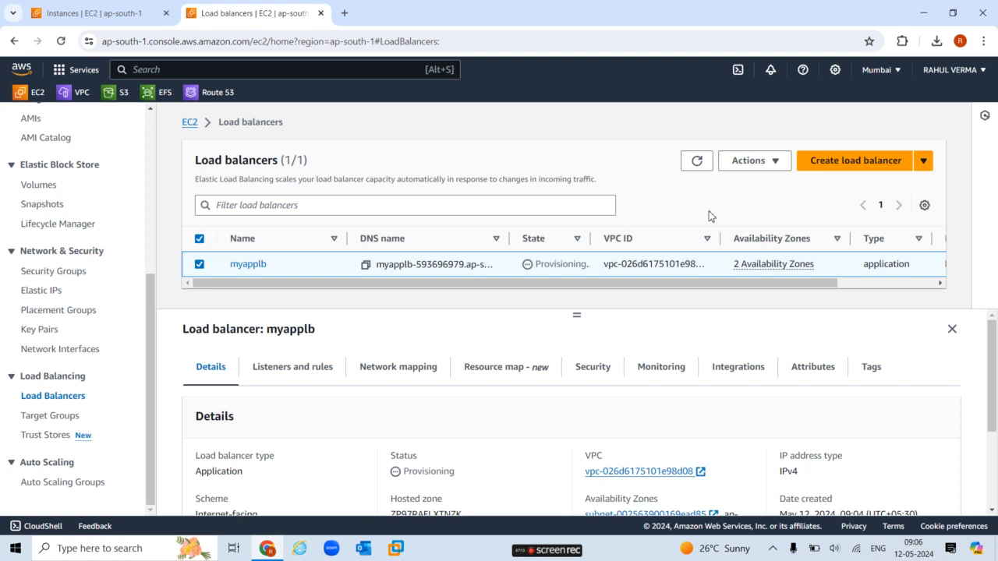
{"action": "left_click", "coordinate": [696, 164]}
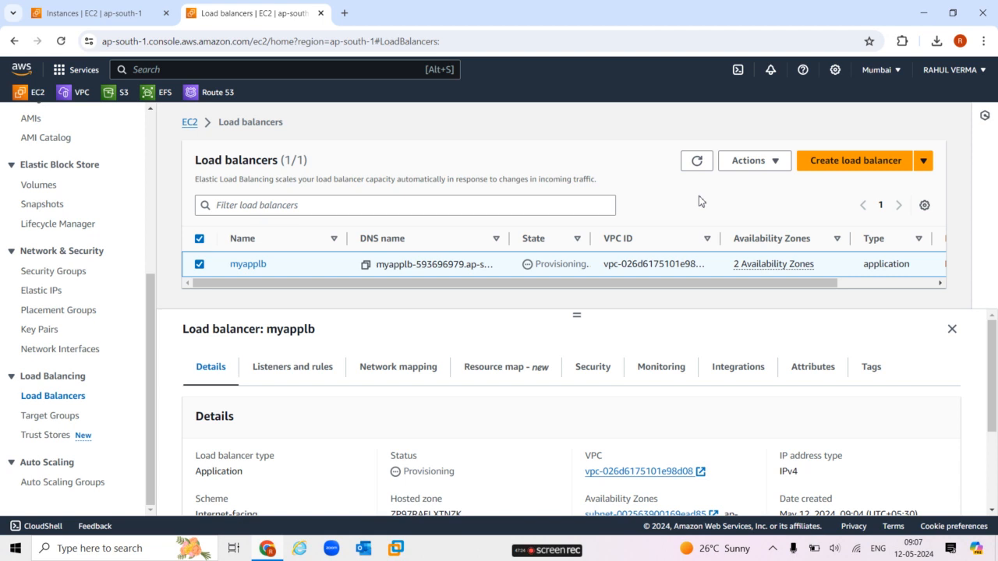
{"action": "left_click", "coordinate": [696, 162]}
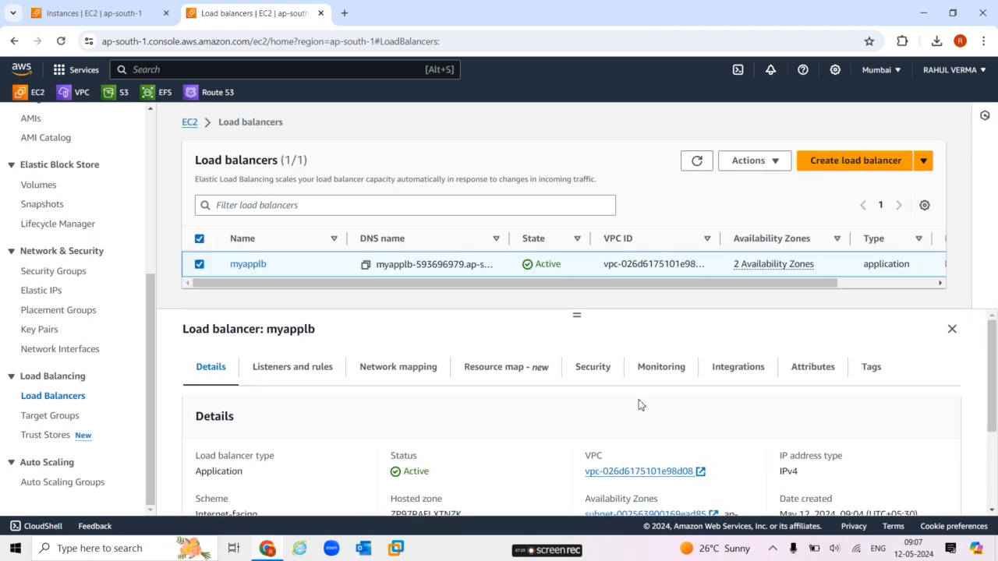
Open myapplb-593696979.ap-south-1.elb.amazonaws.com in a new tab, reload it twice to test traffic distribution between the servers, and close the tab
{"action": "left_click", "coordinate": [344, 14]}
{"action": "left_click", "coordinate": [400, 43]}
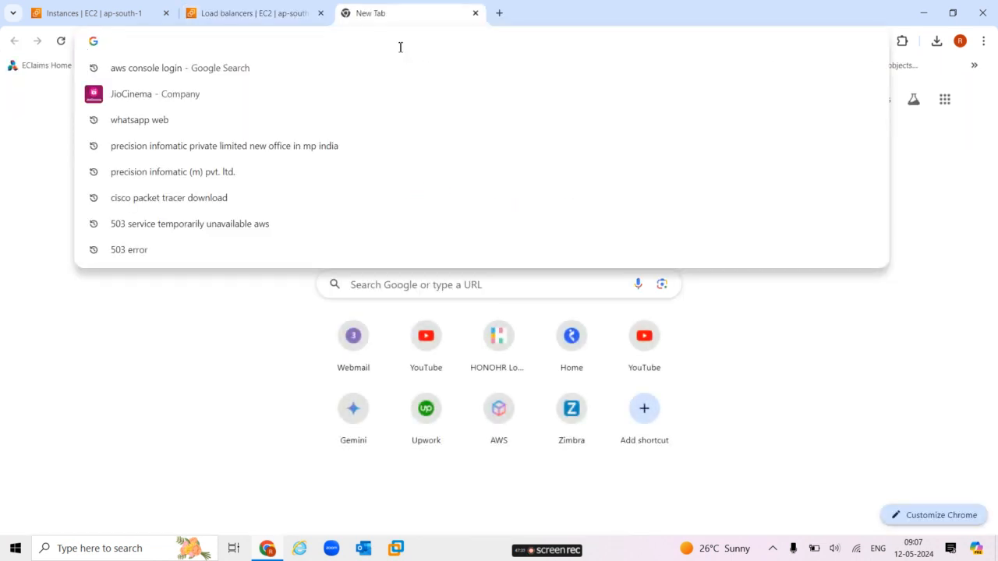
{"action": "key", "text": "ctrl+v"}
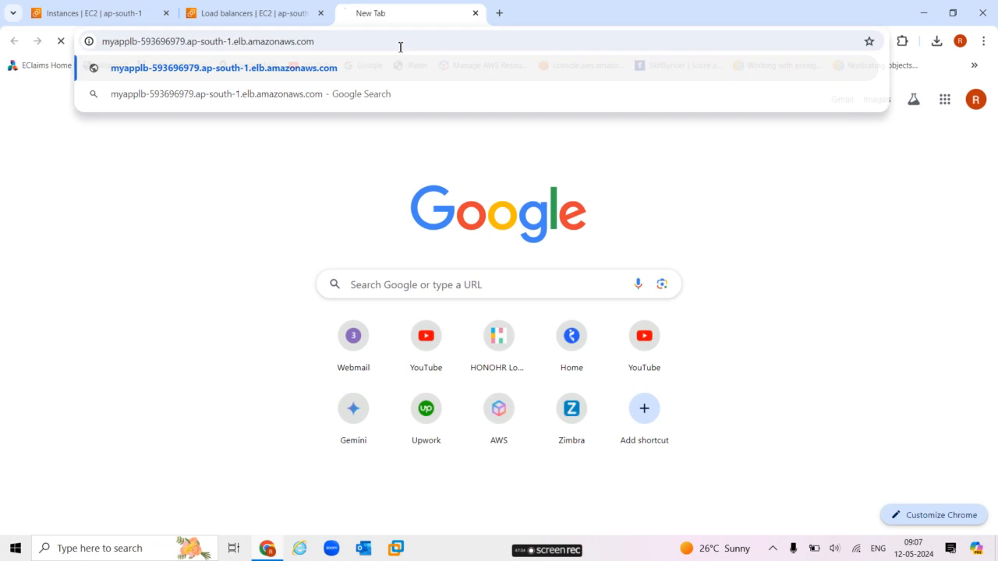
{"action": "key", "text": "Return"}
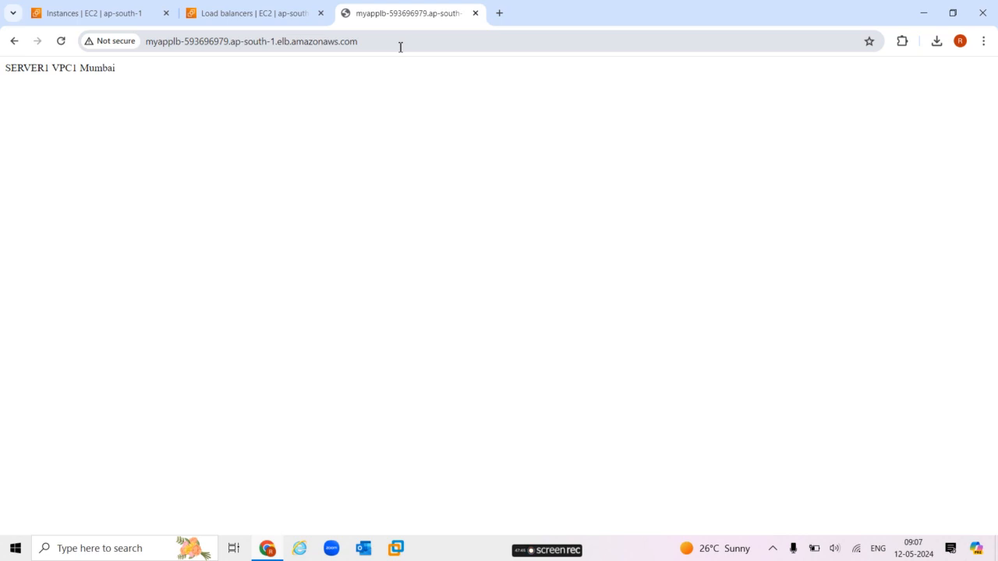
{"action": "left_click", "coordinate": [62, 41]}
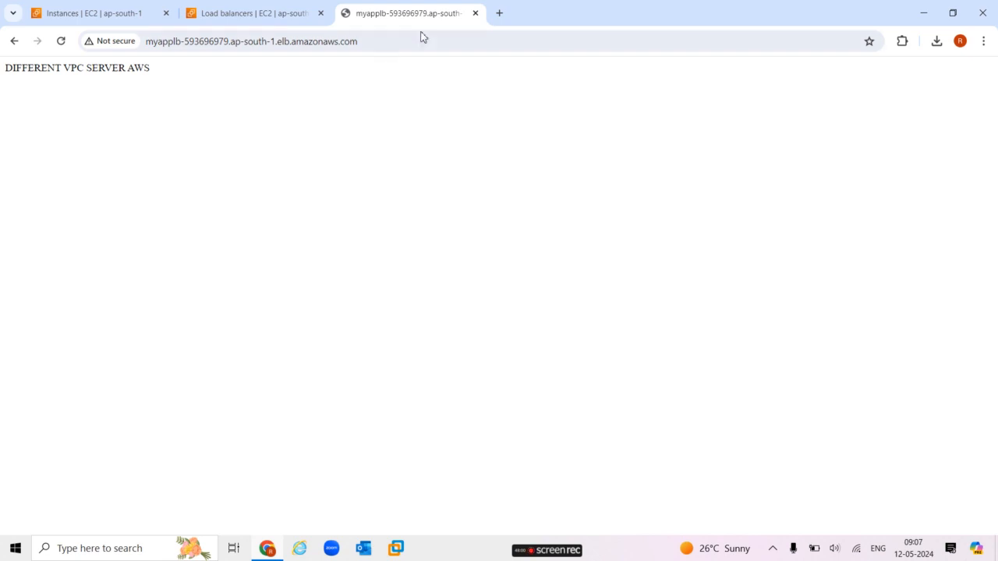
{"action": "left_click", "coordinate": [60, 41]}
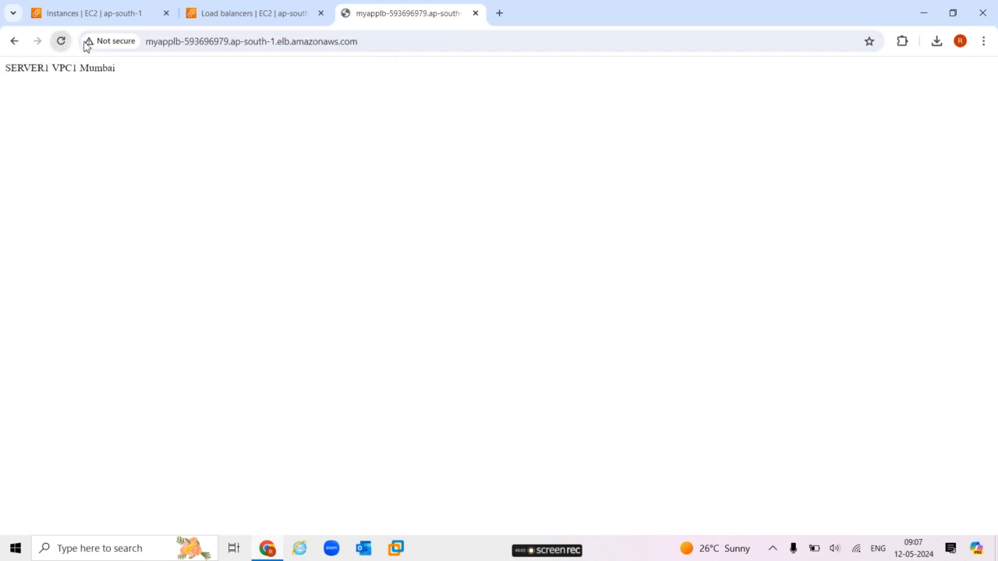
{"action": "left_click", "coordinate": [475, 14]}
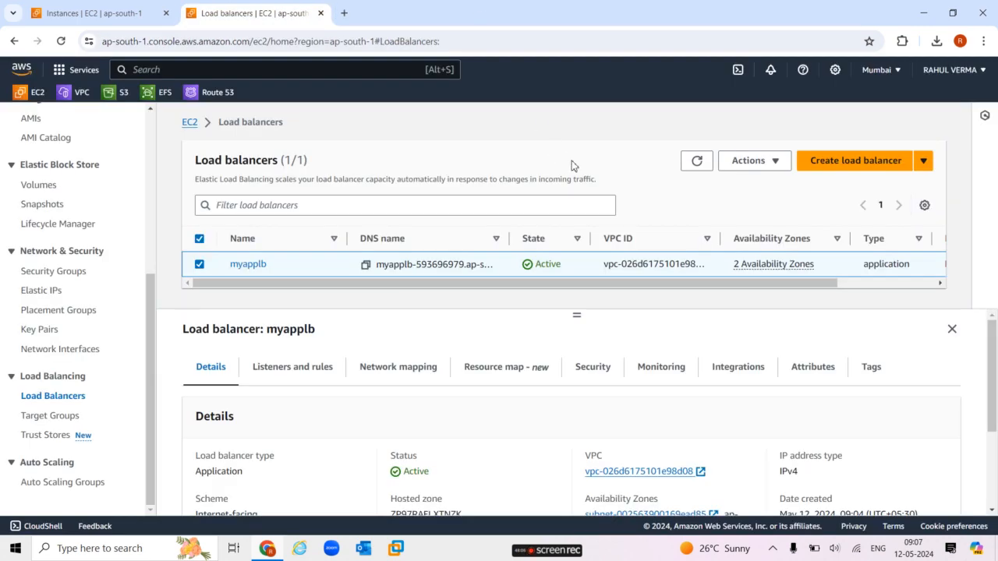